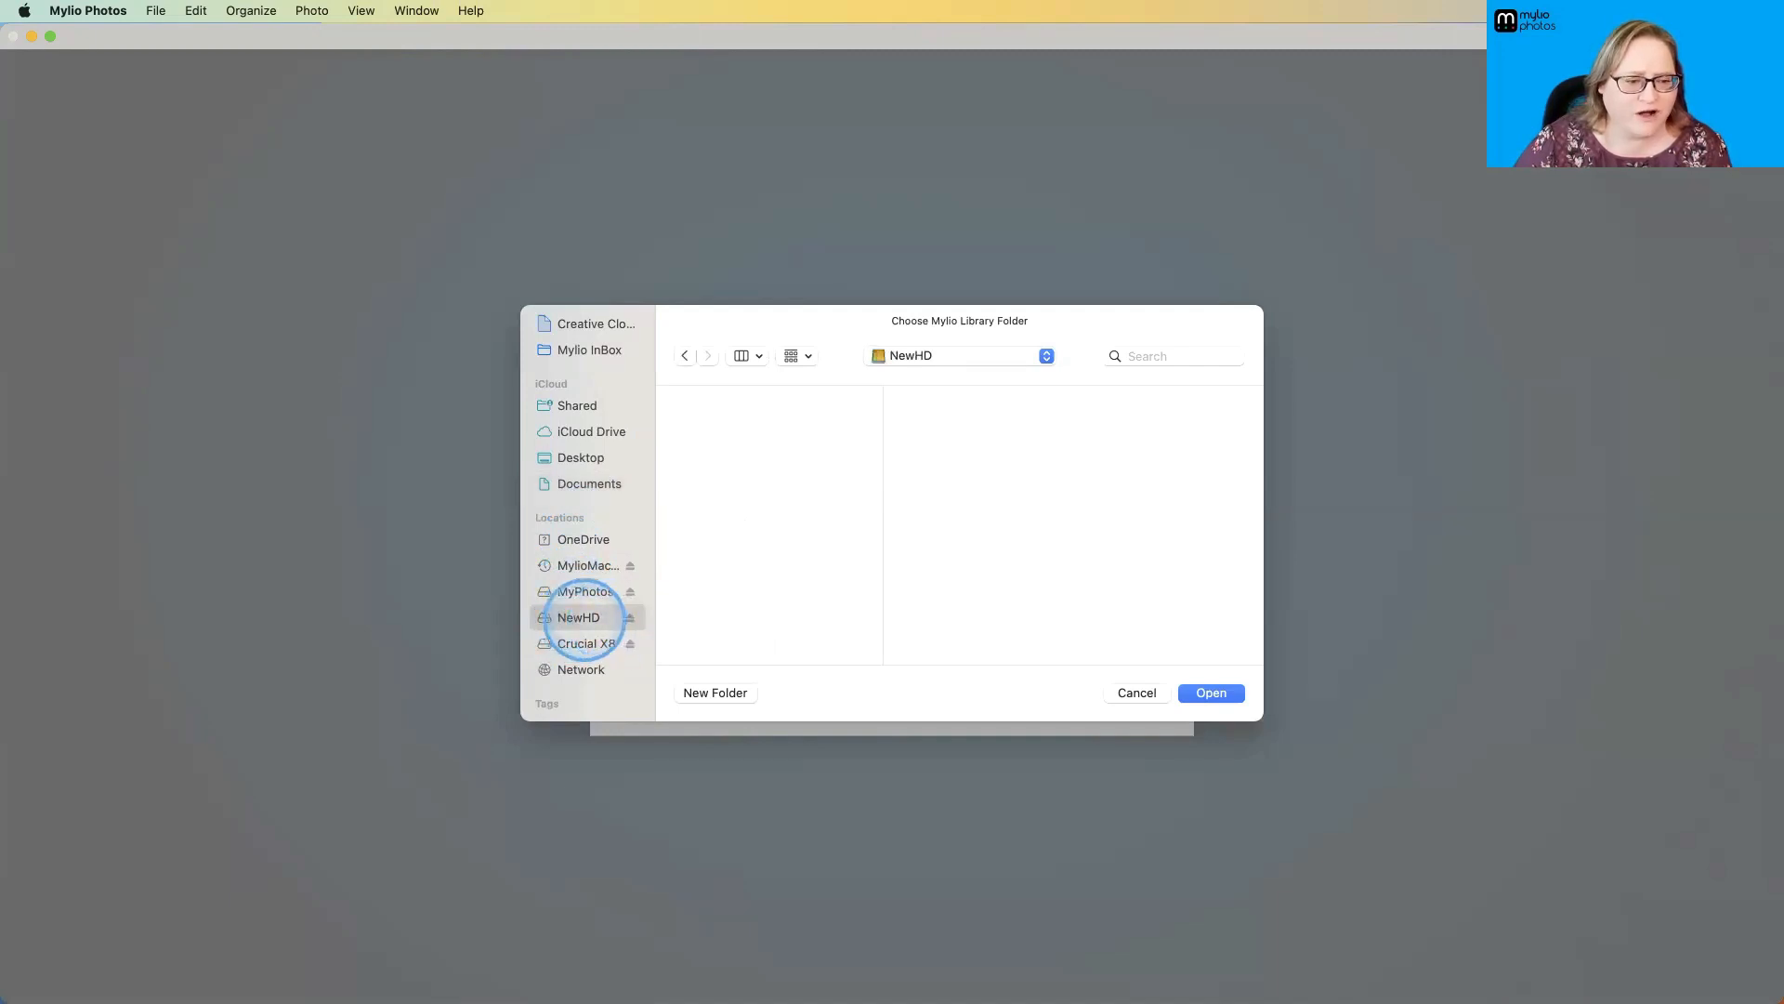
# - Create a folder named Mylio on the NewHD drive and confirm it as the Mylio Library Folder
pyautogui.click(714, 692)
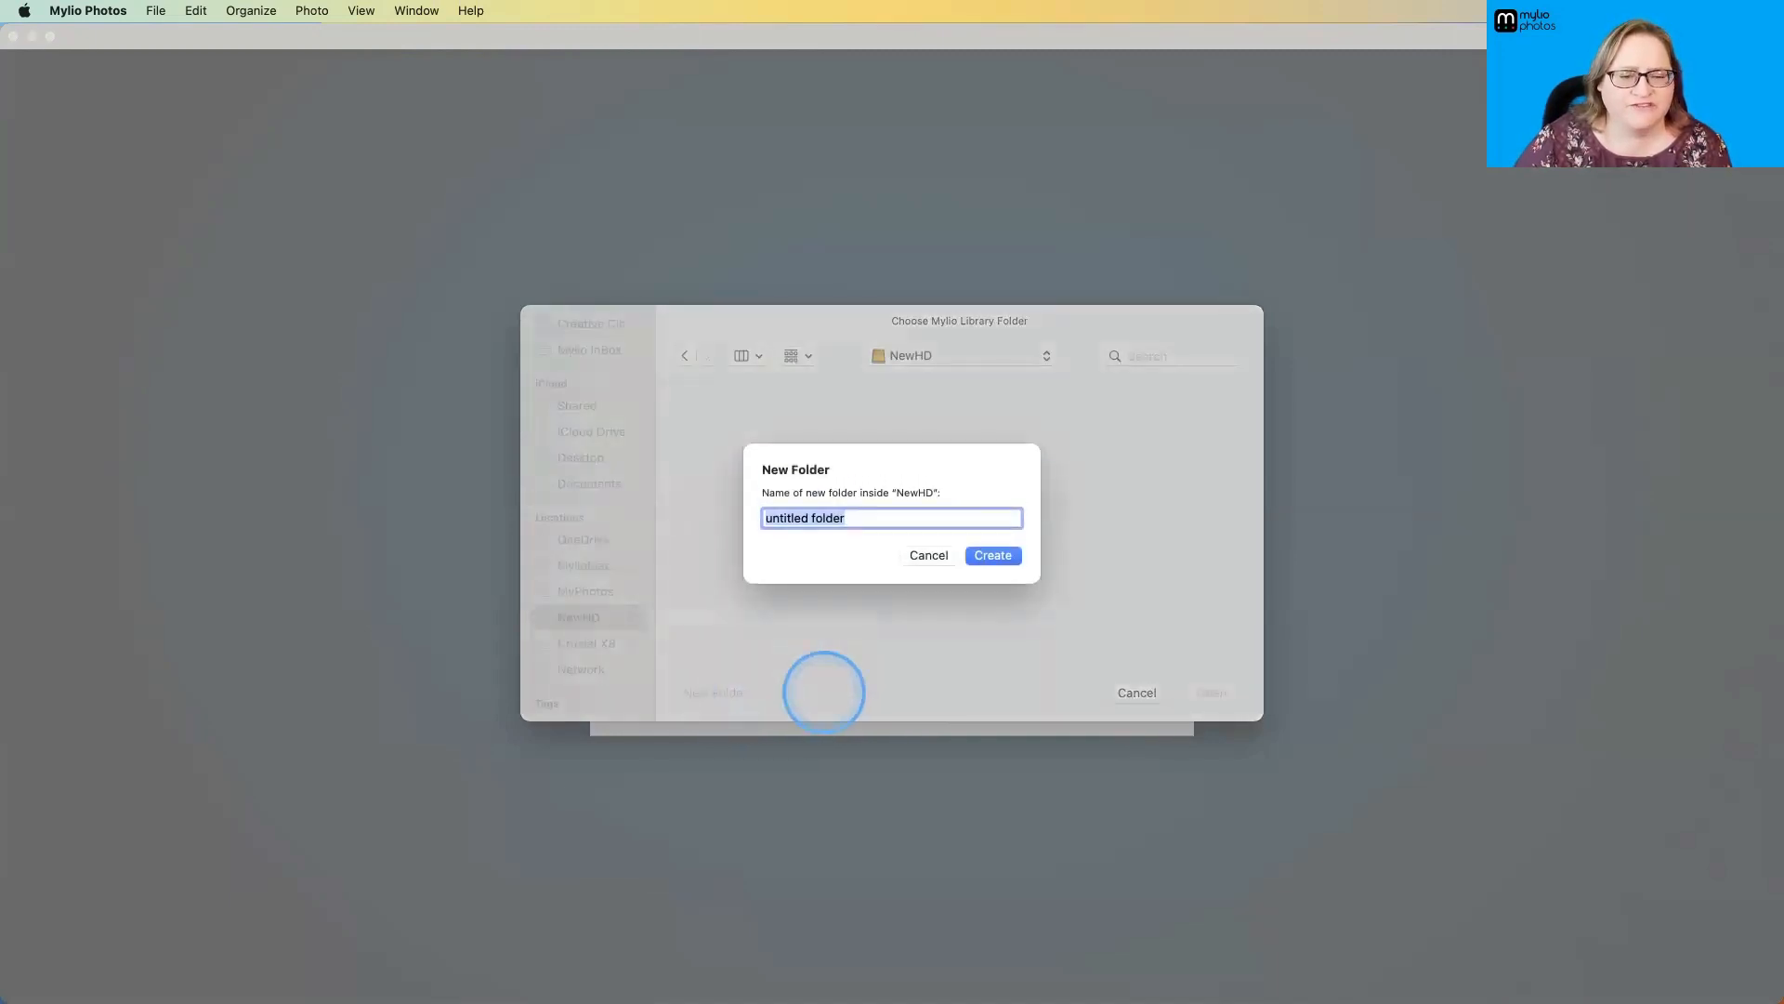
pyautogui.write('Mylio')
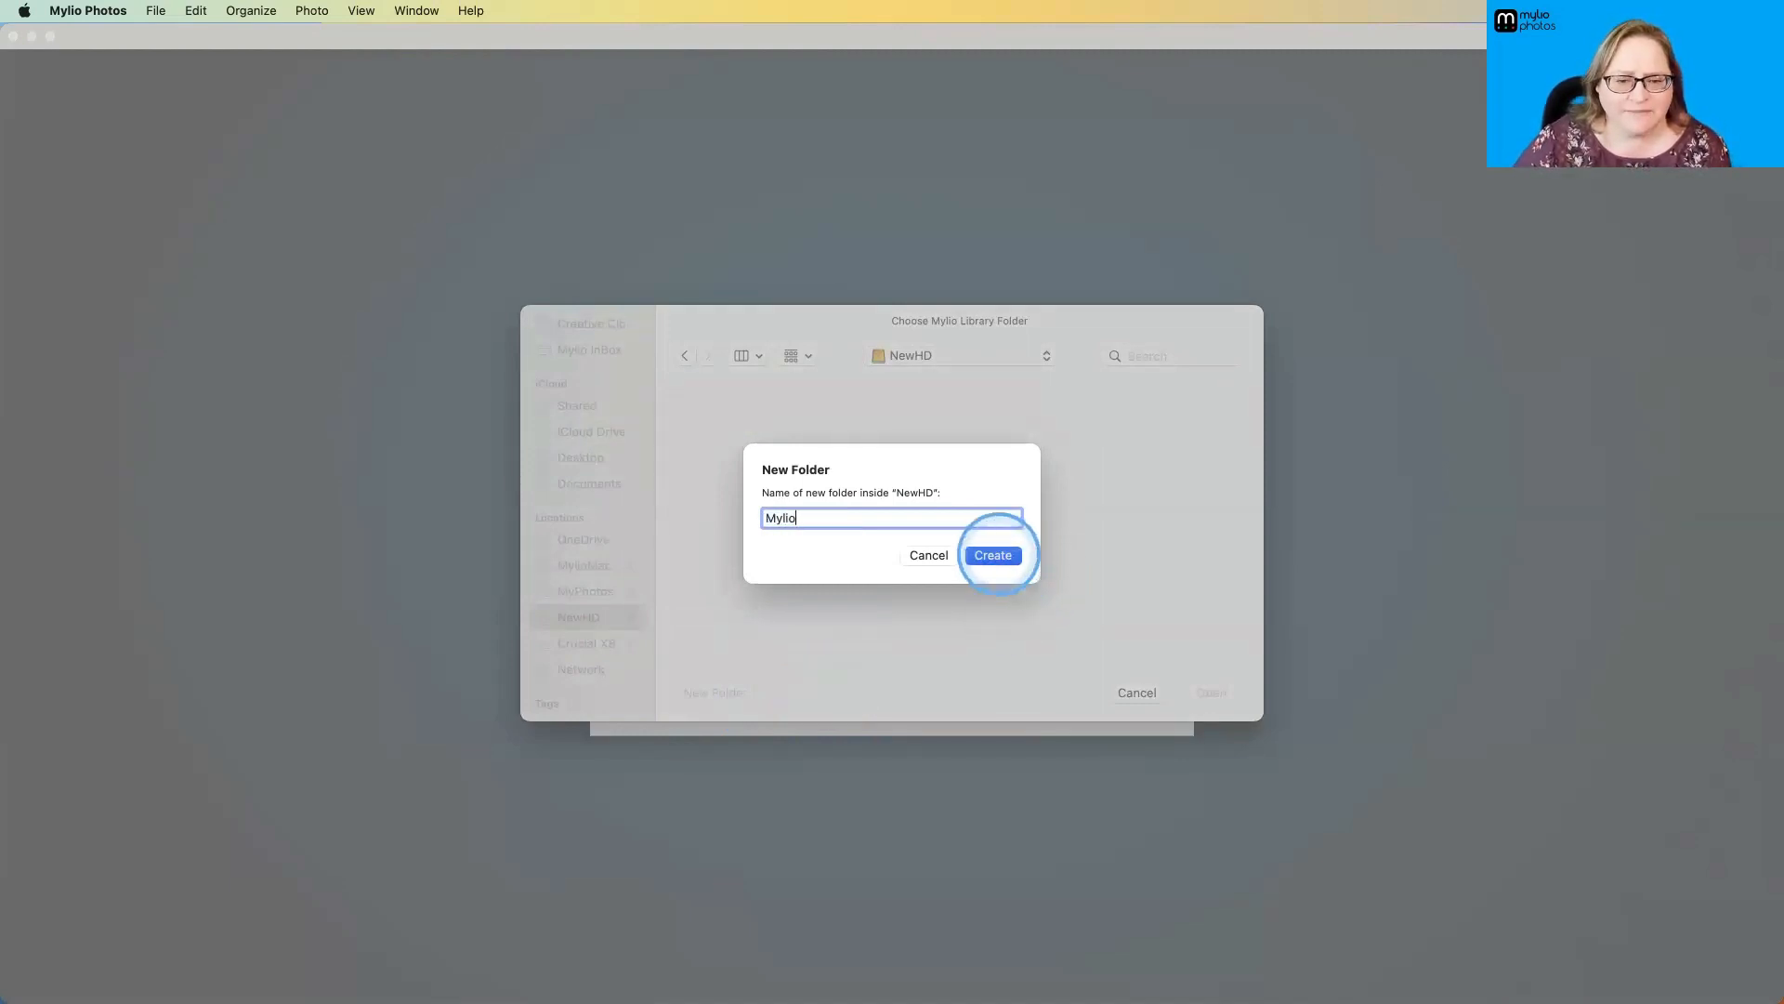
pyautogui.click(994, 555)
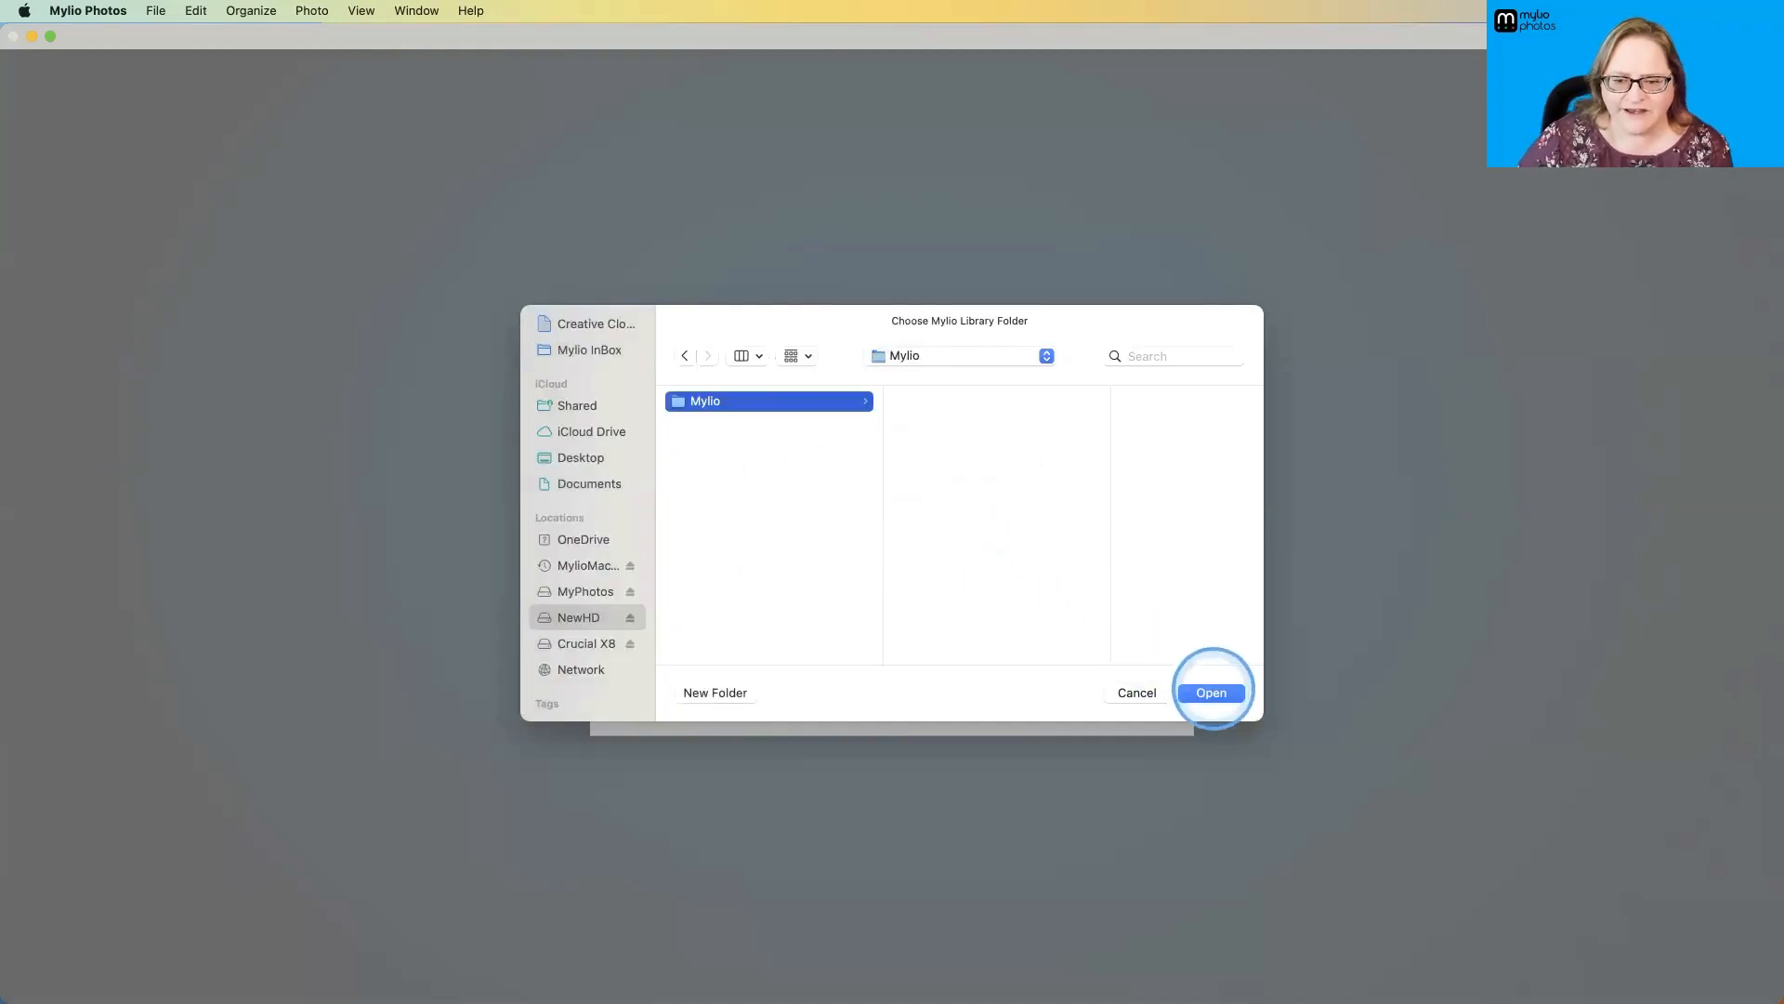
pyautogui.click(1213, 689)
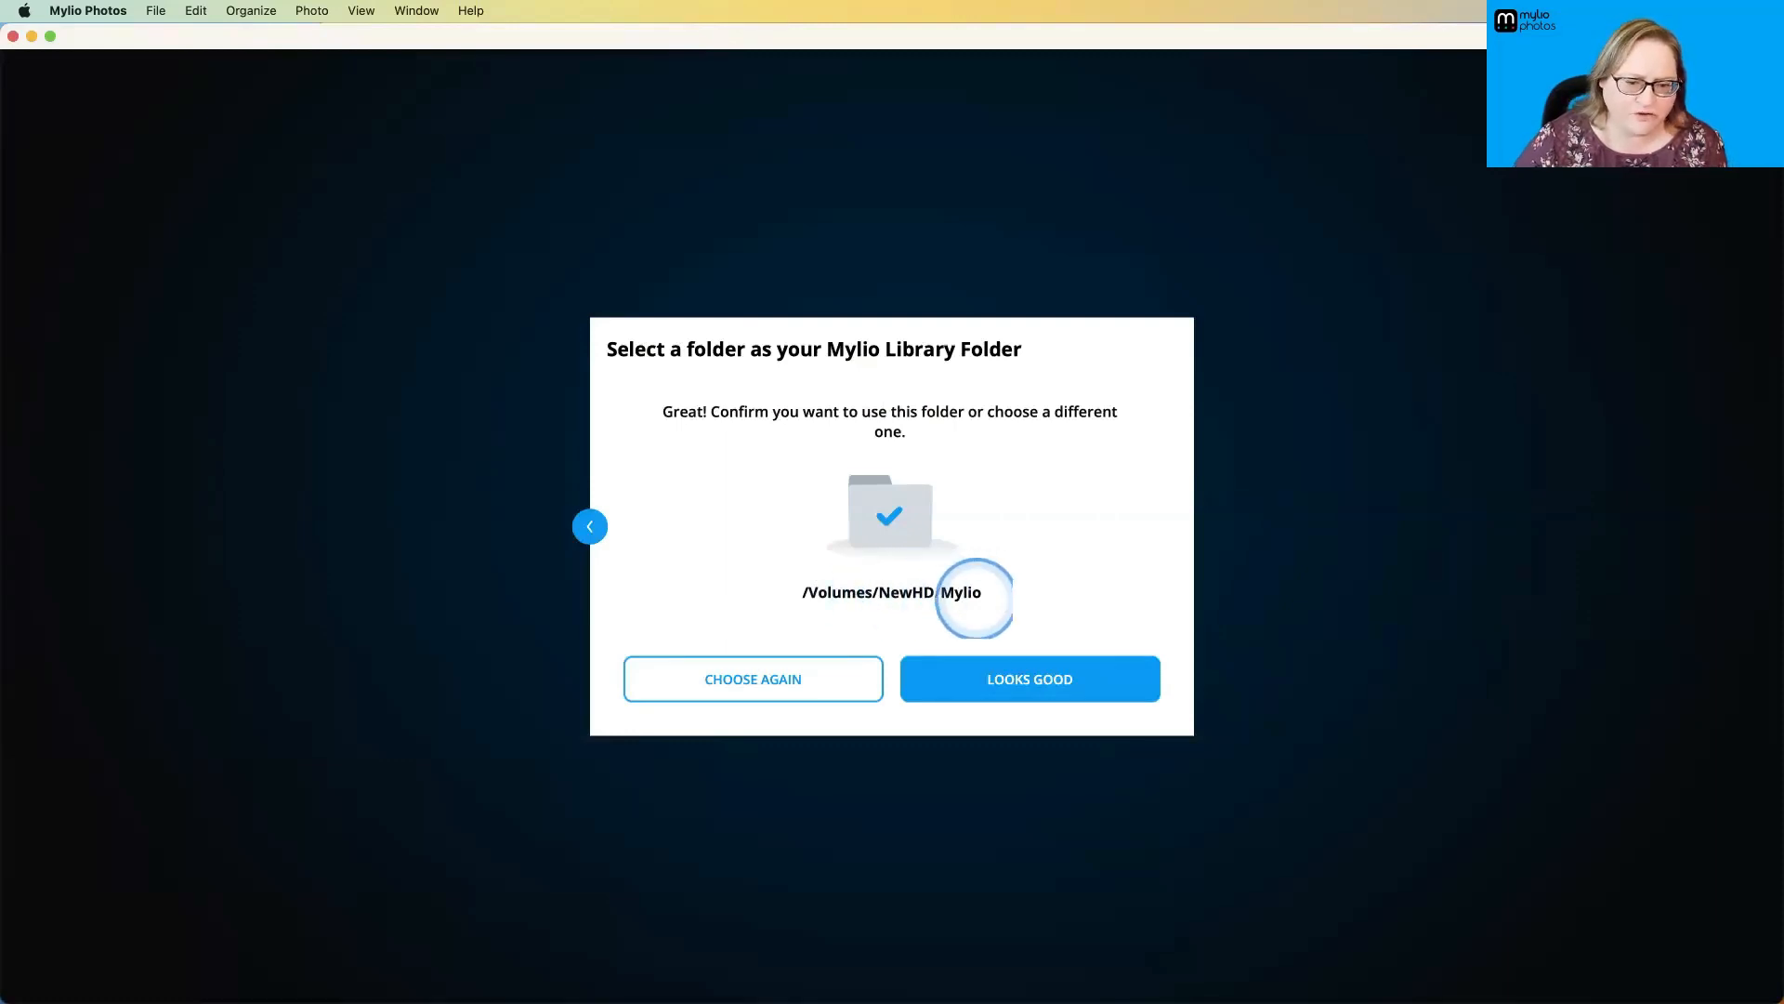
pyautogui.click(1028, 678)
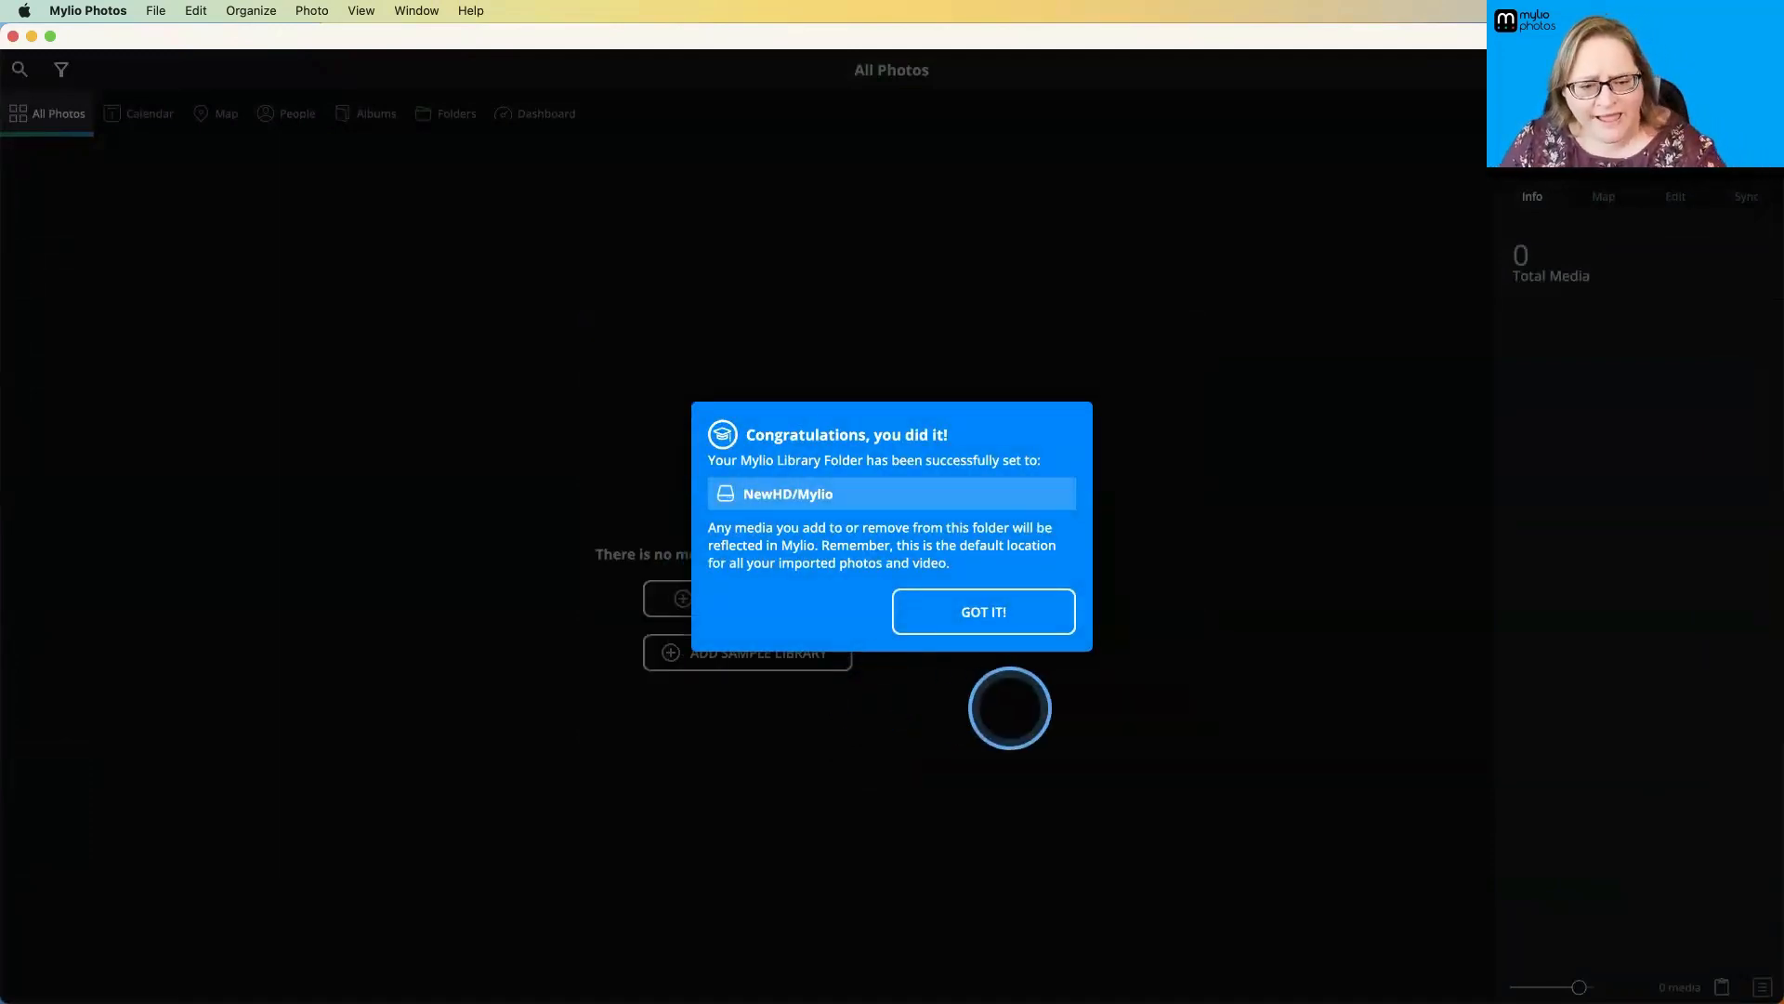
pyautogui.click(993, 612)
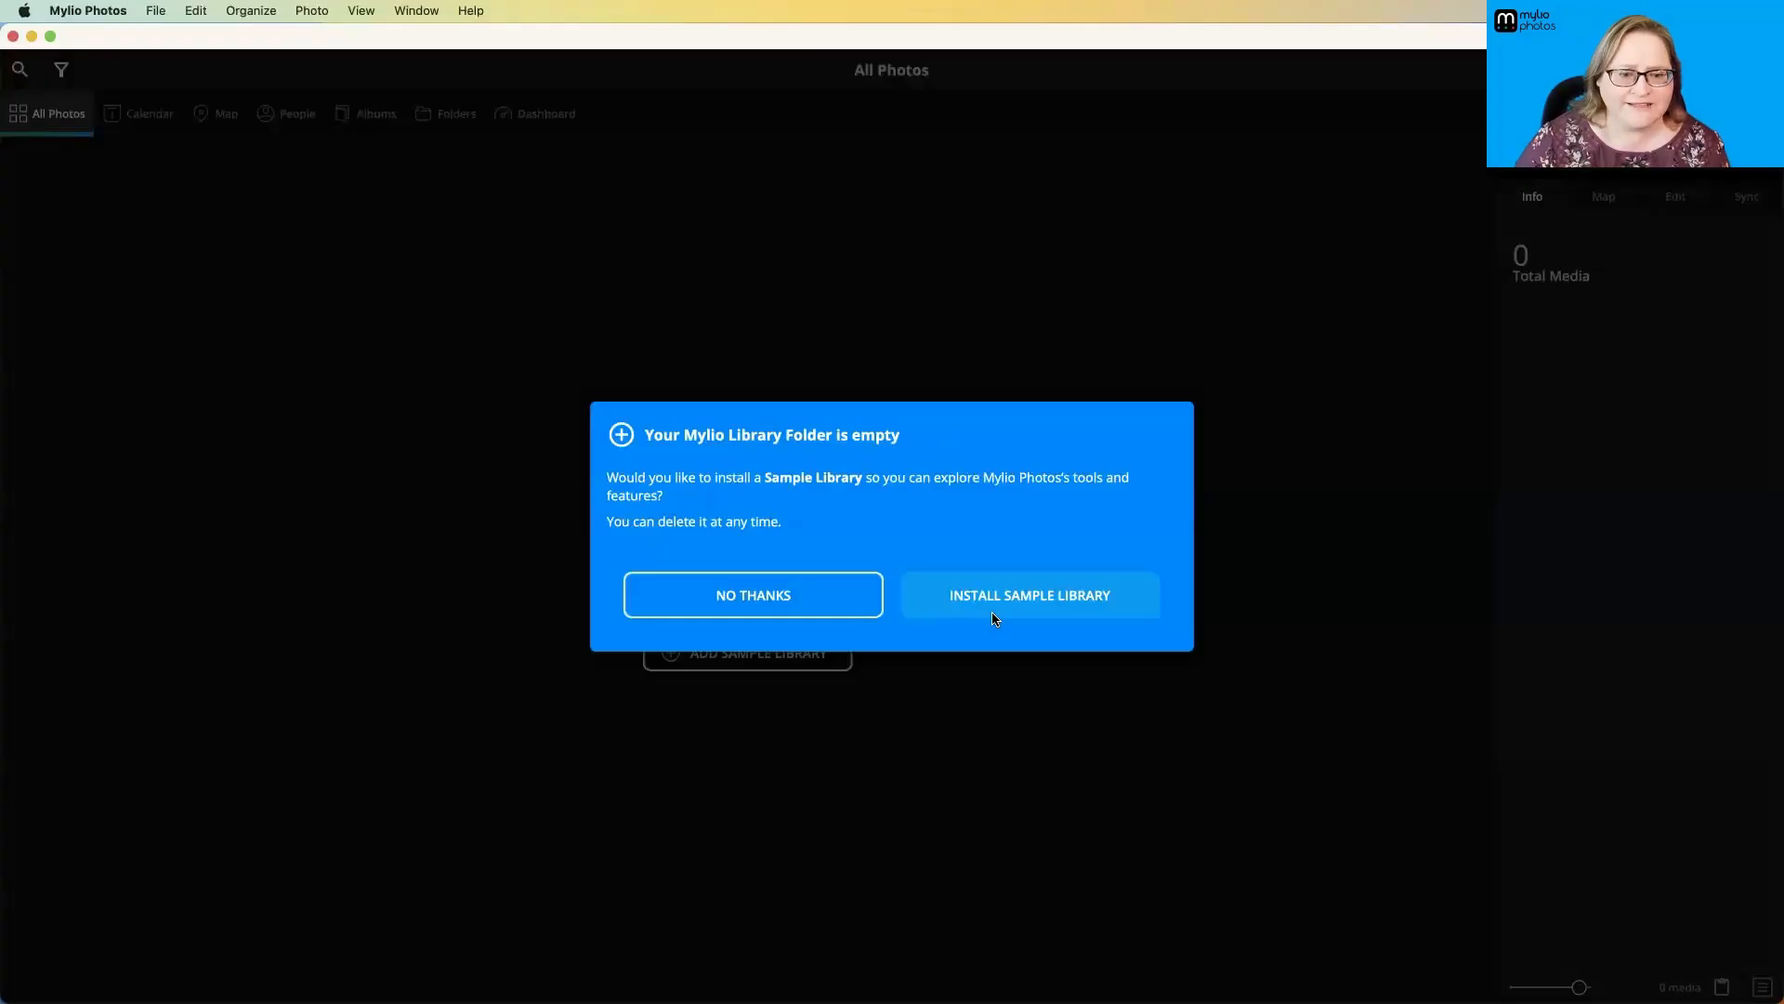
# - Go through the introductory tips on monitoring activity, adding media and the Dashboard to the end, and return to All Photos
pyautogui.click(978, 614)
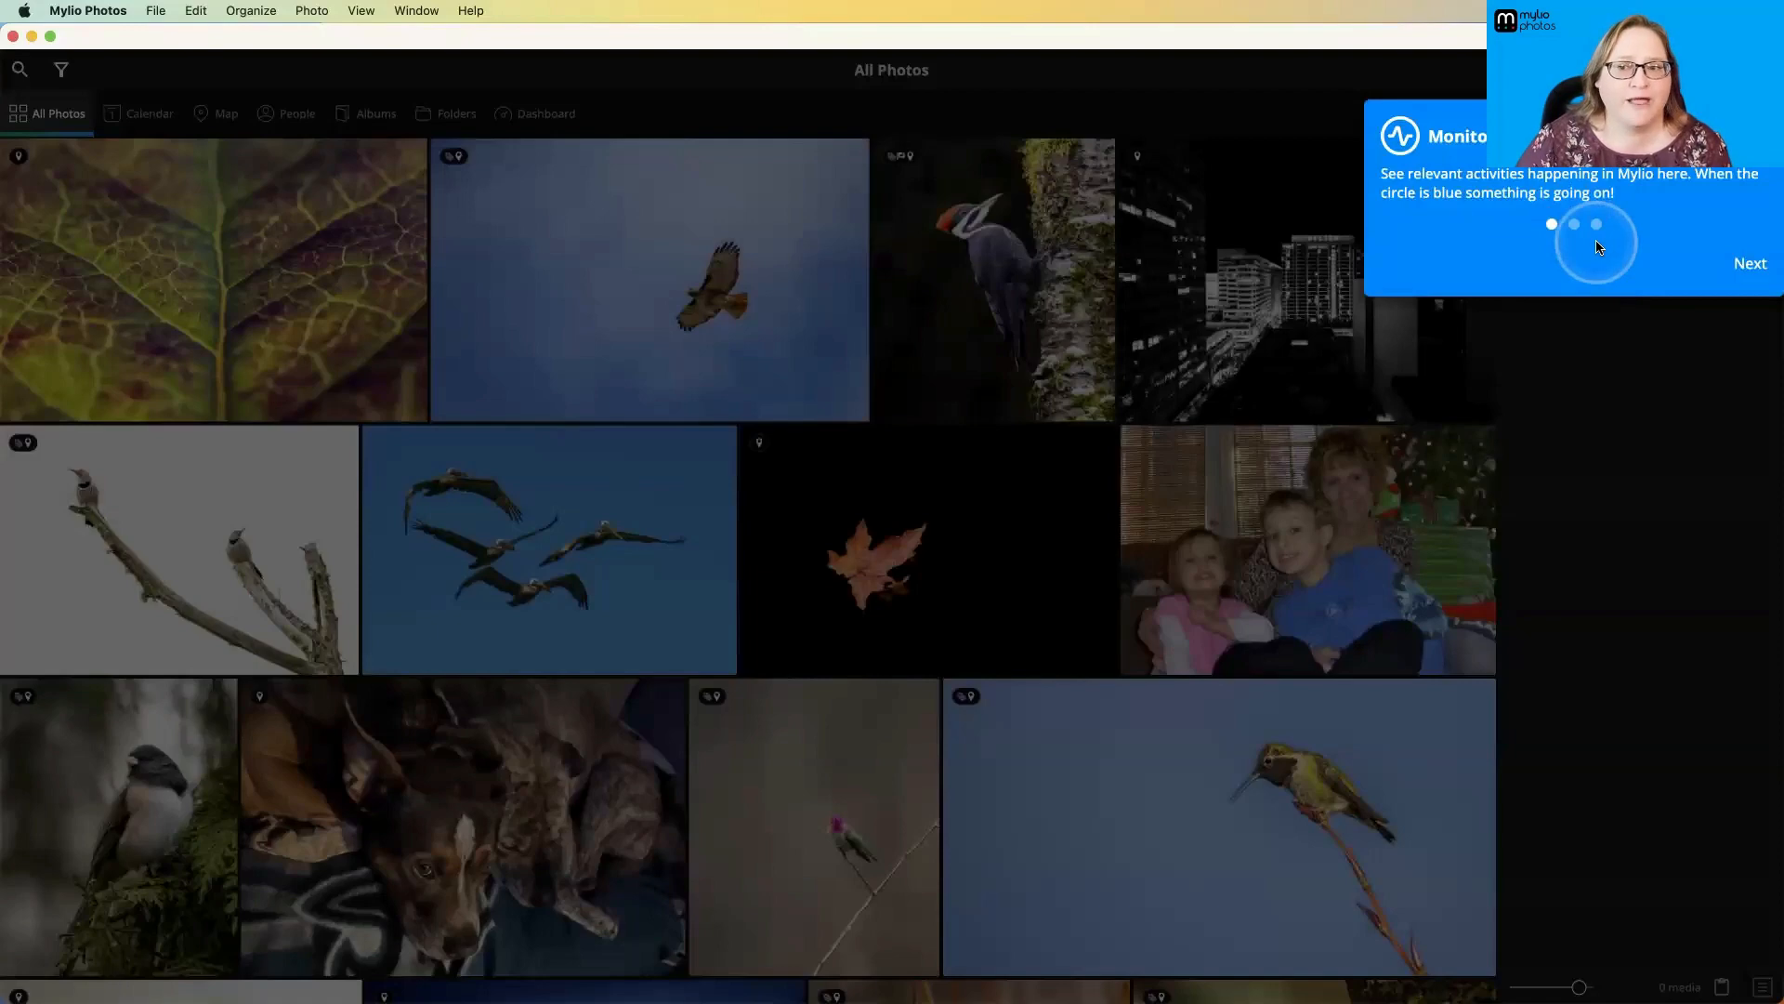
pyautogui.click(1747, 267)
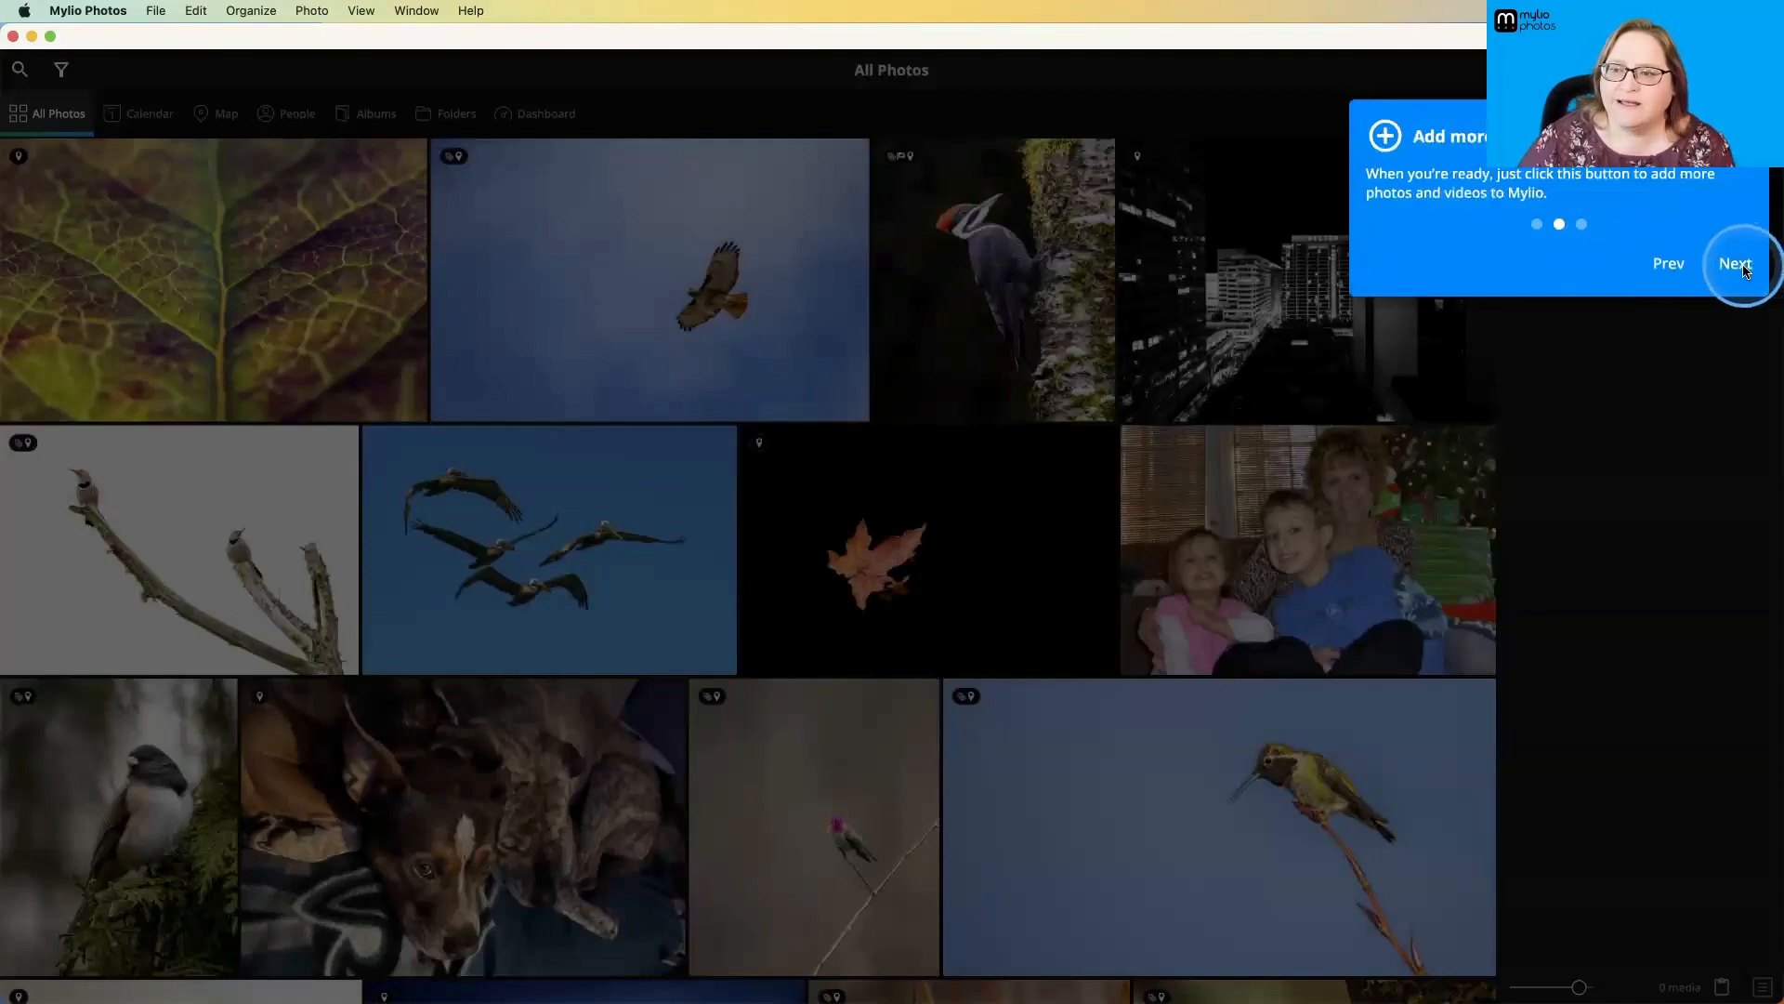
pyautogui.click(1747, 269)
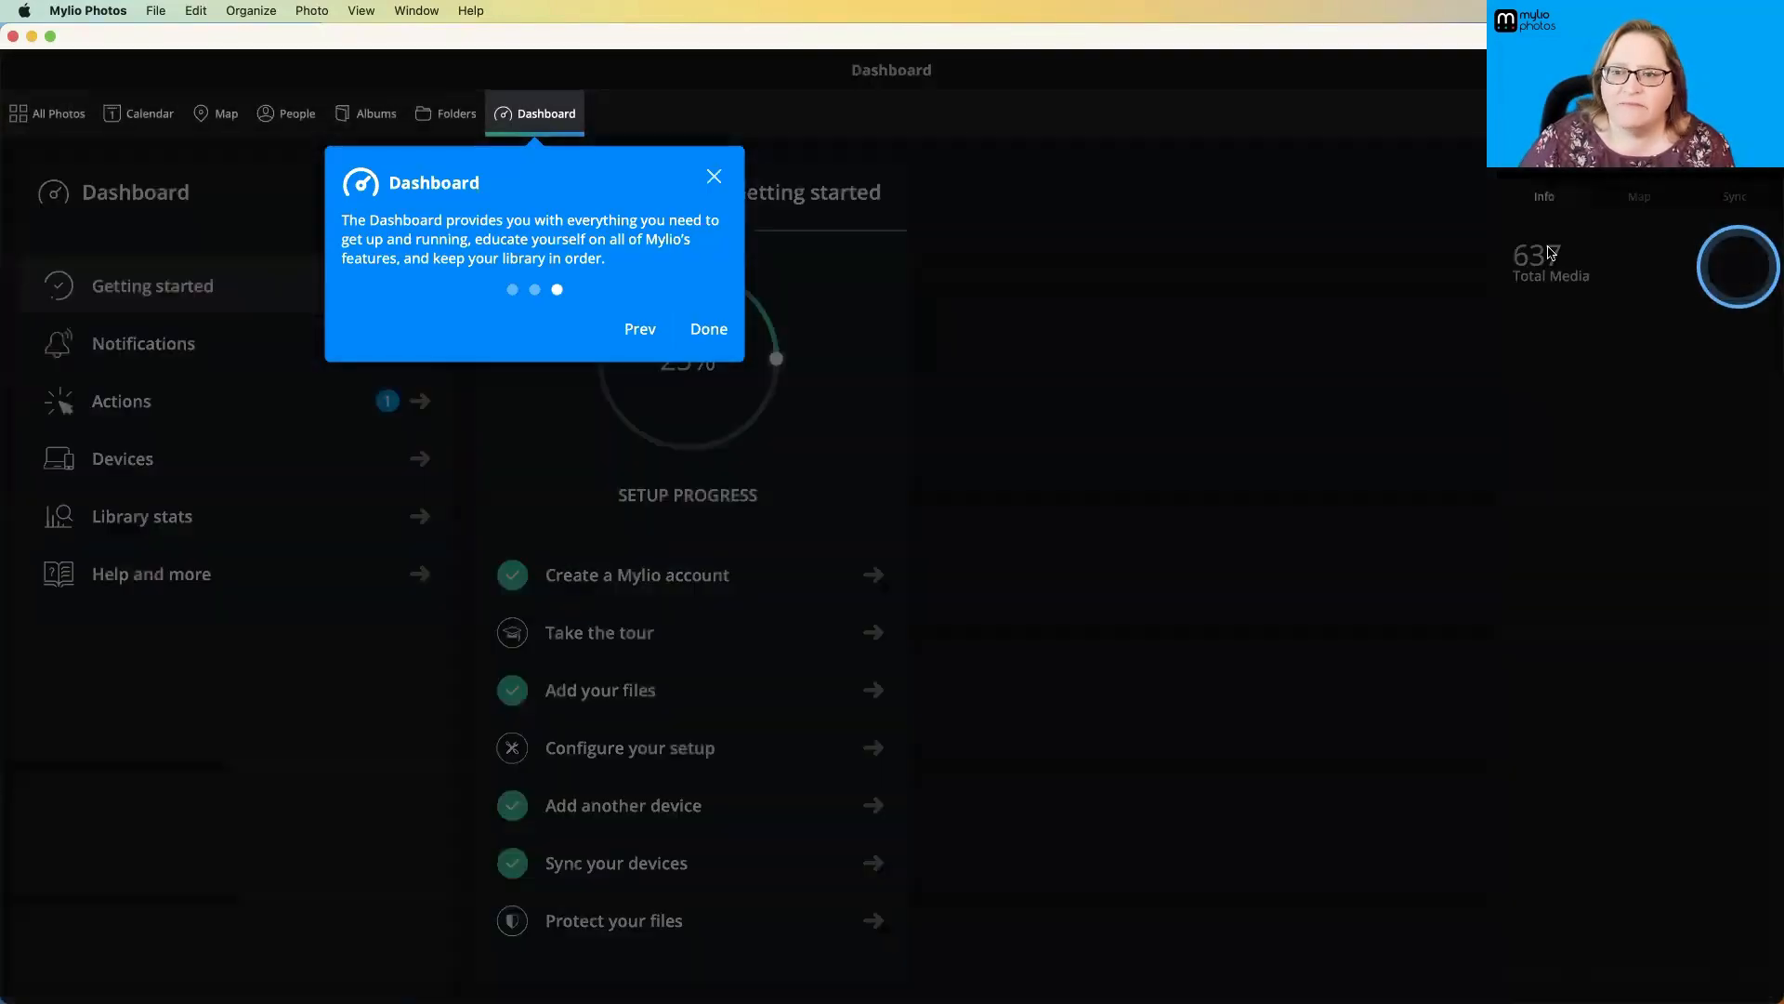
pyautogui.click(724, 337)
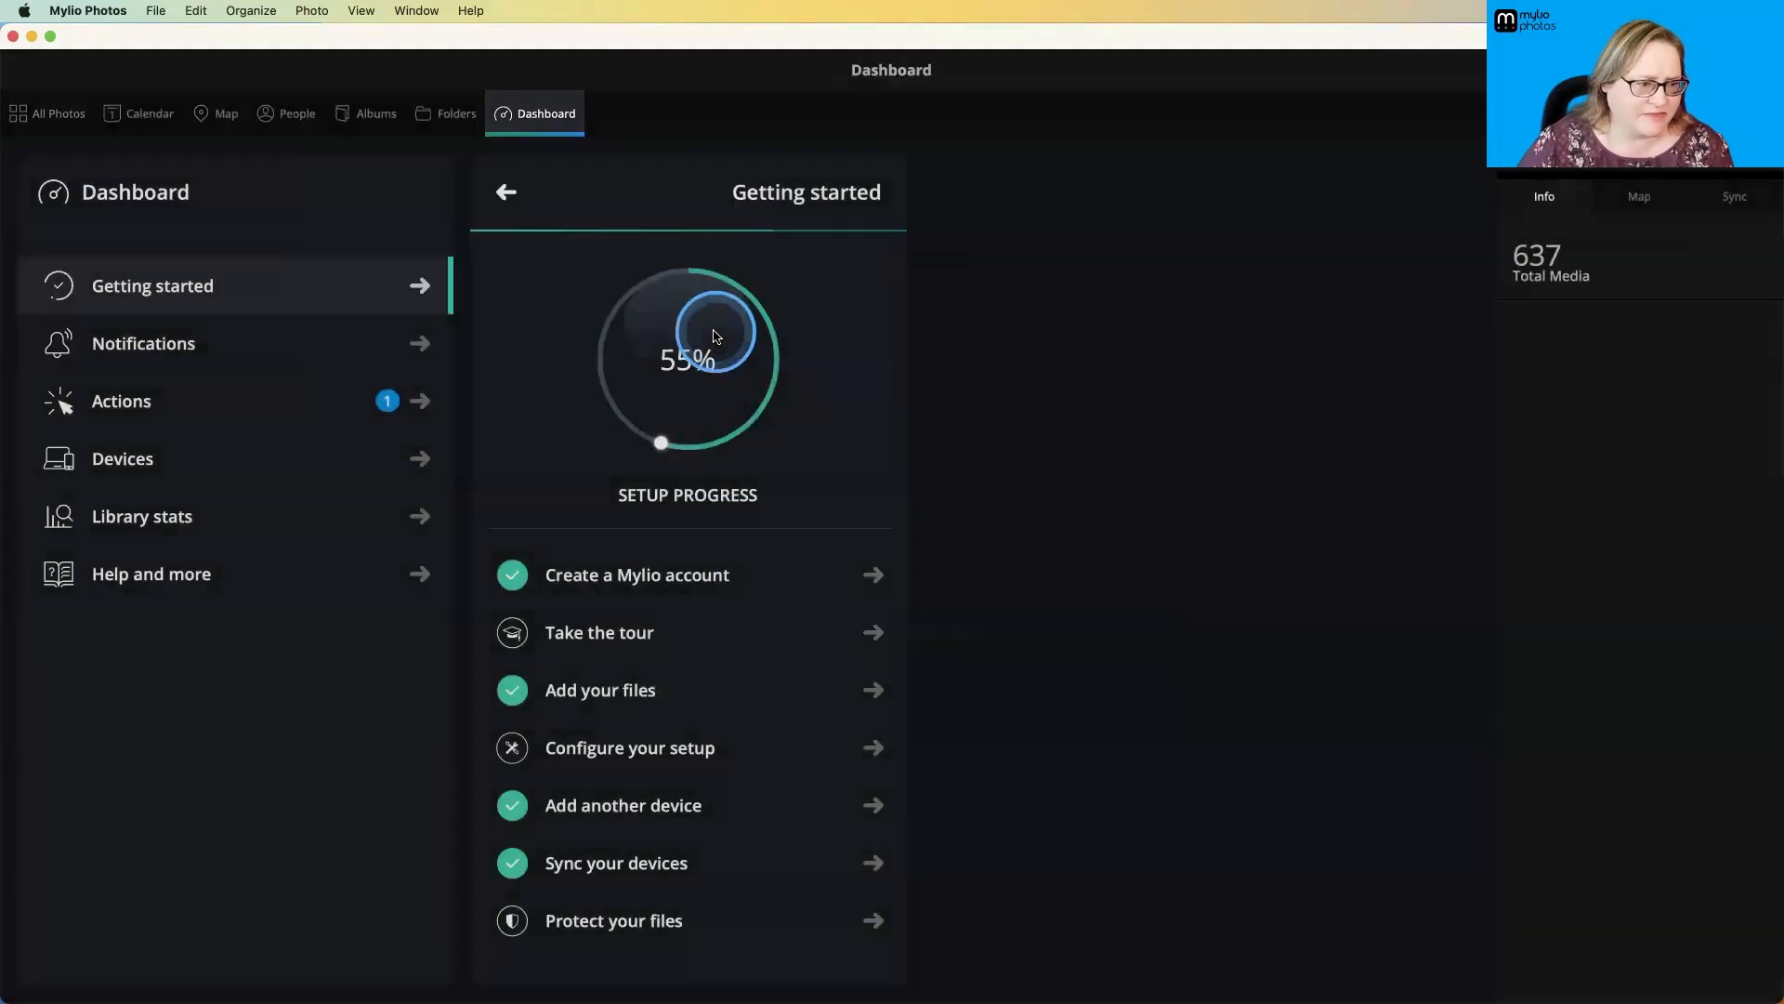
pyautogui.click(53, 113)
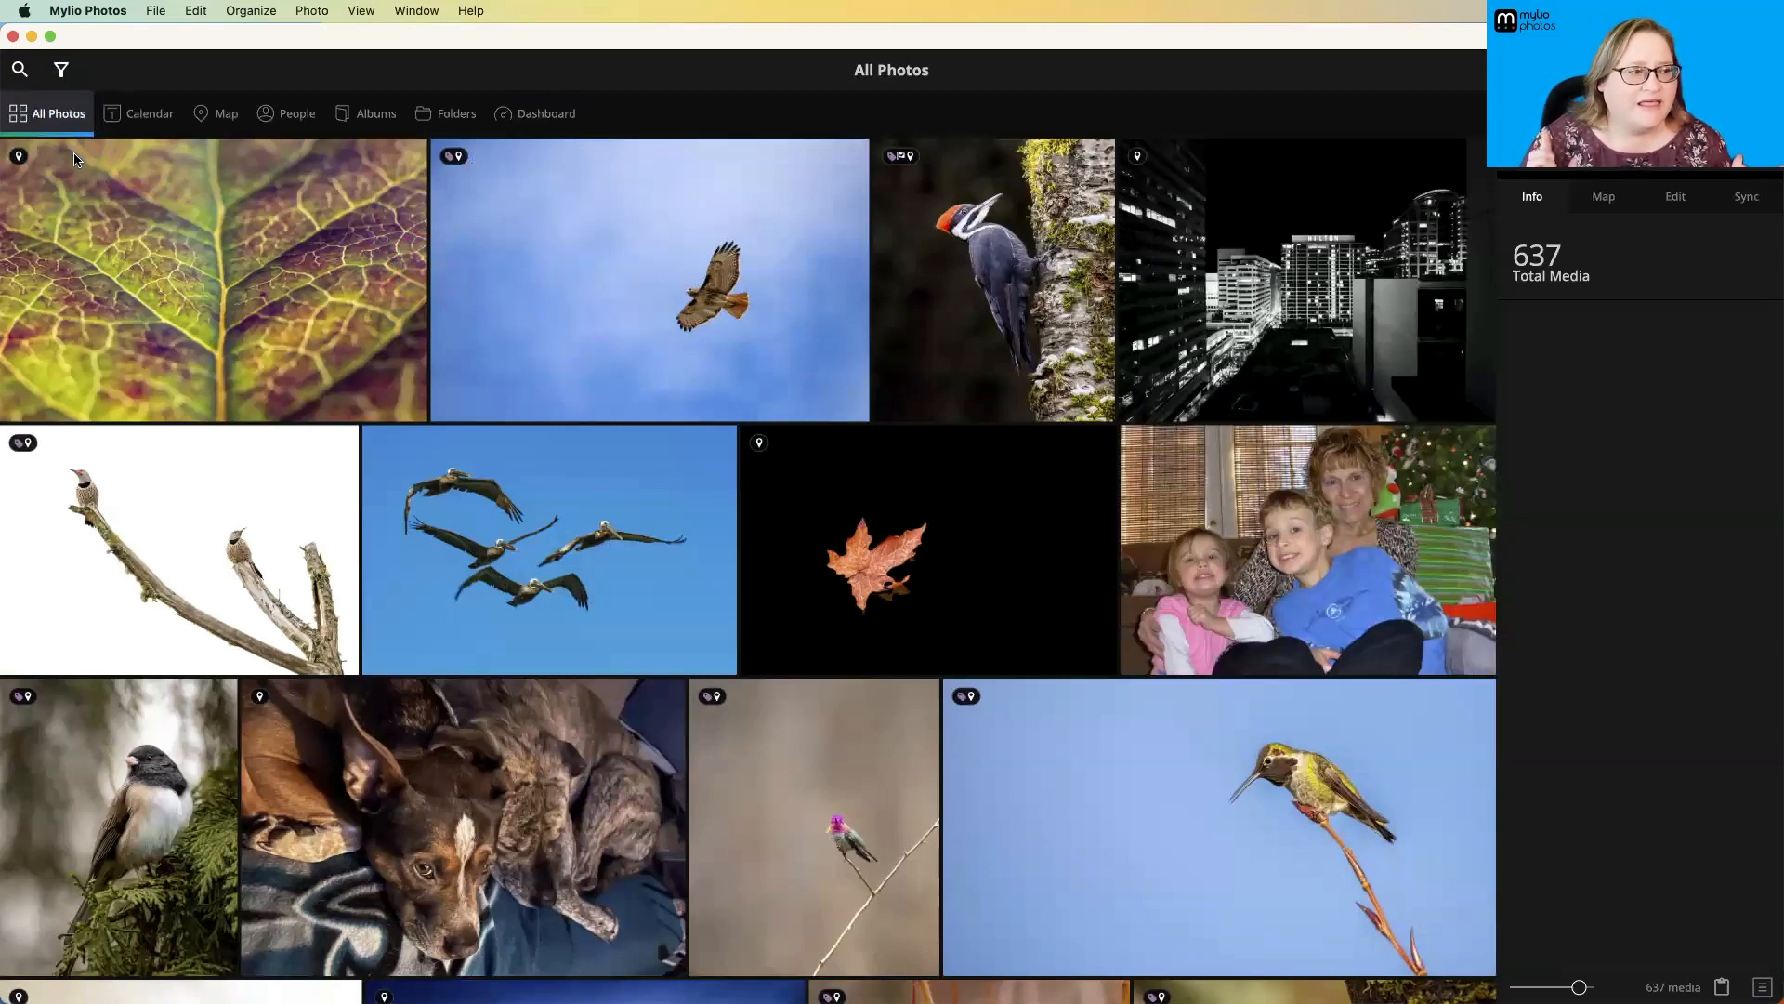
# - Browse the LifeCalendar decade view backward from the 2020s through the earlier decades to the Undated group
pyautogui.click(150, 114)
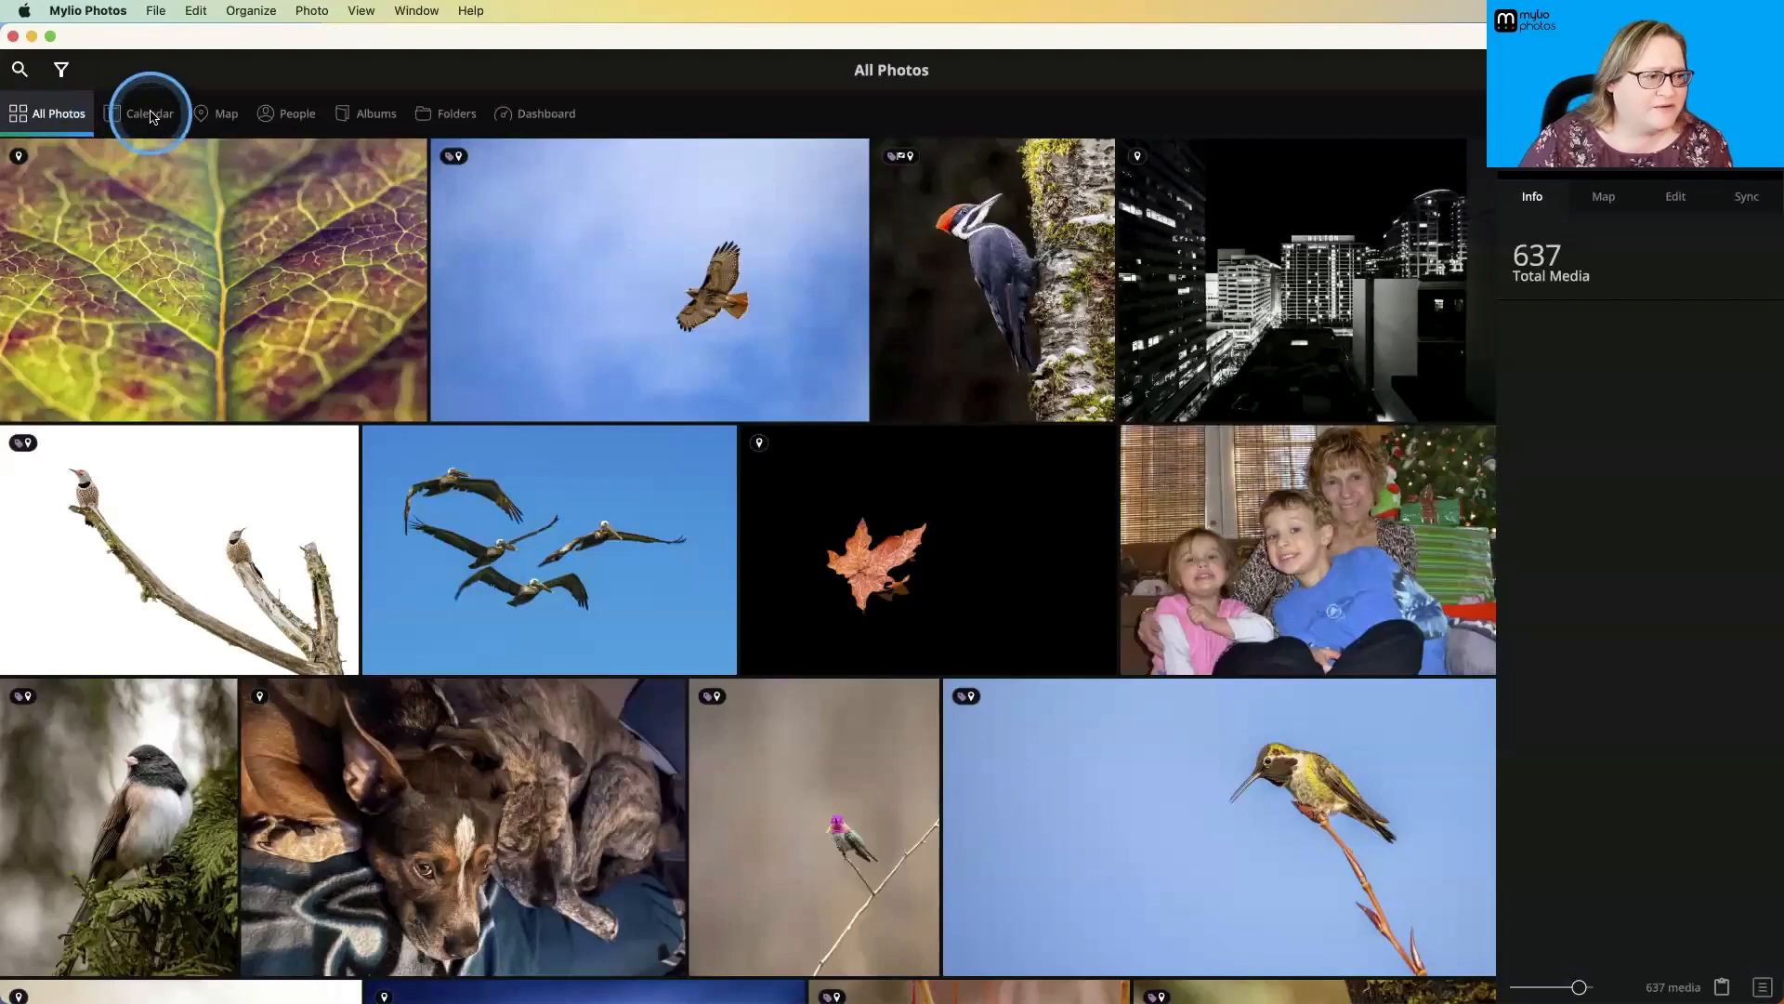
pyautogui.scroll(3, 278, 325)
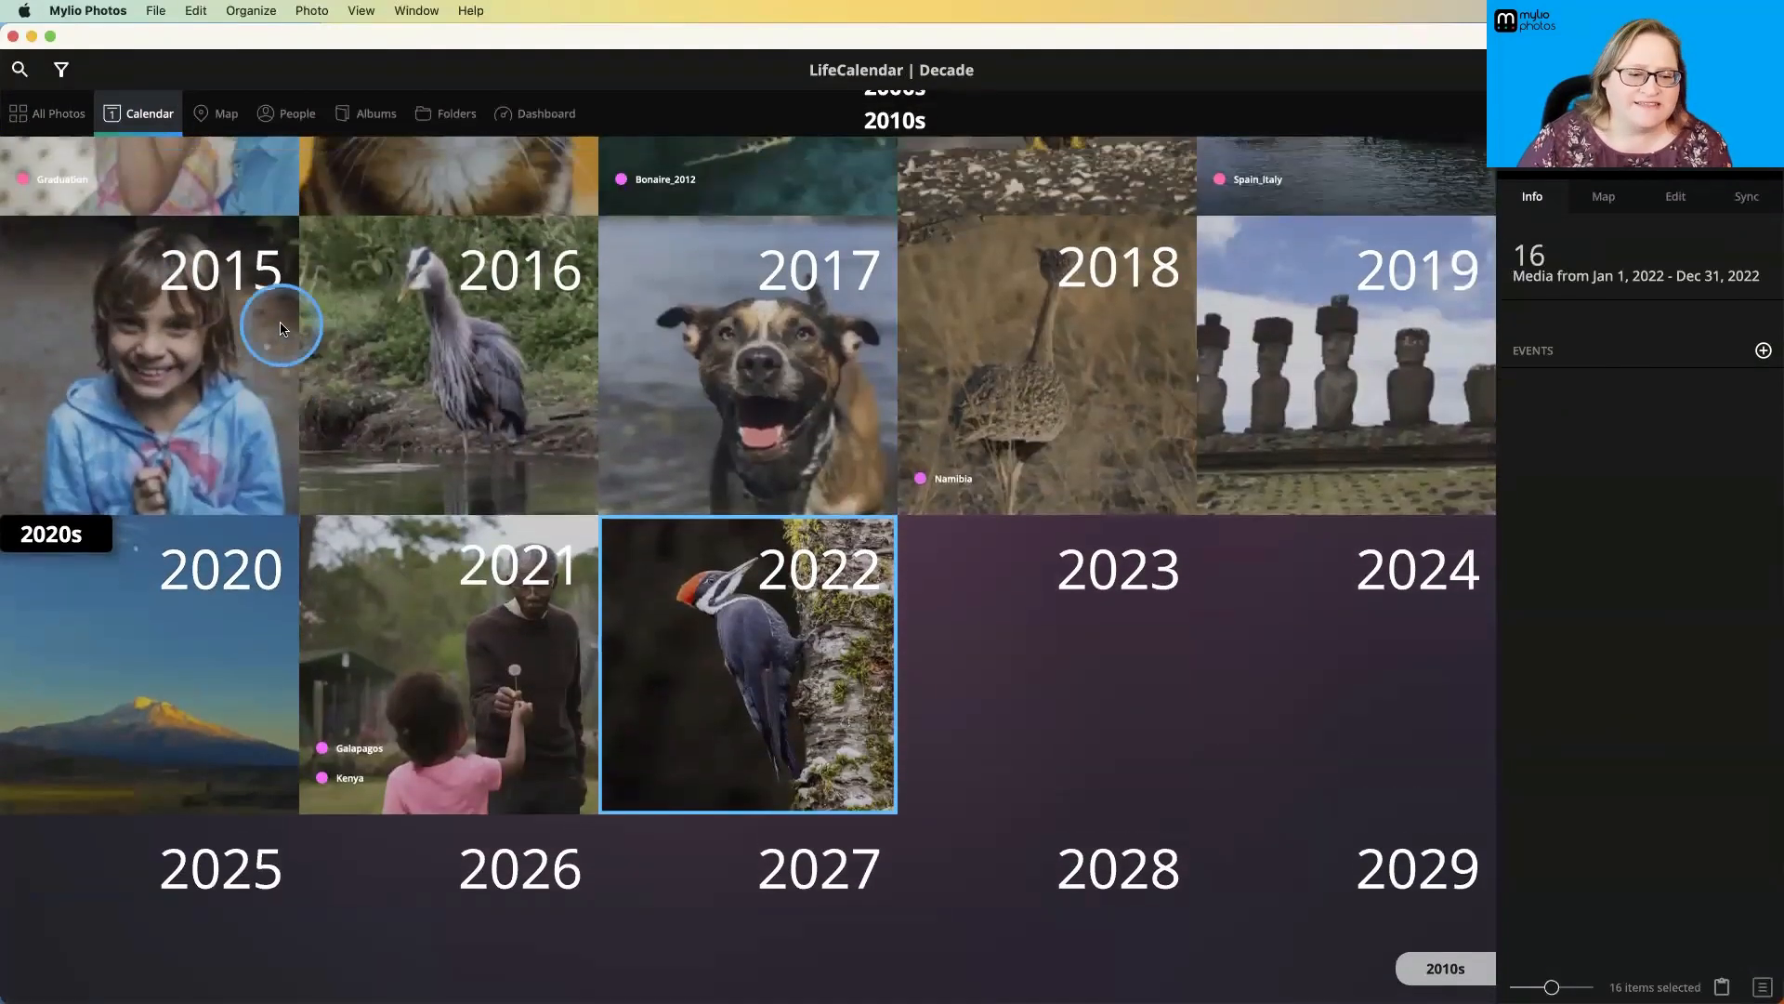
pyautogui.scroll(2, 282, 327)
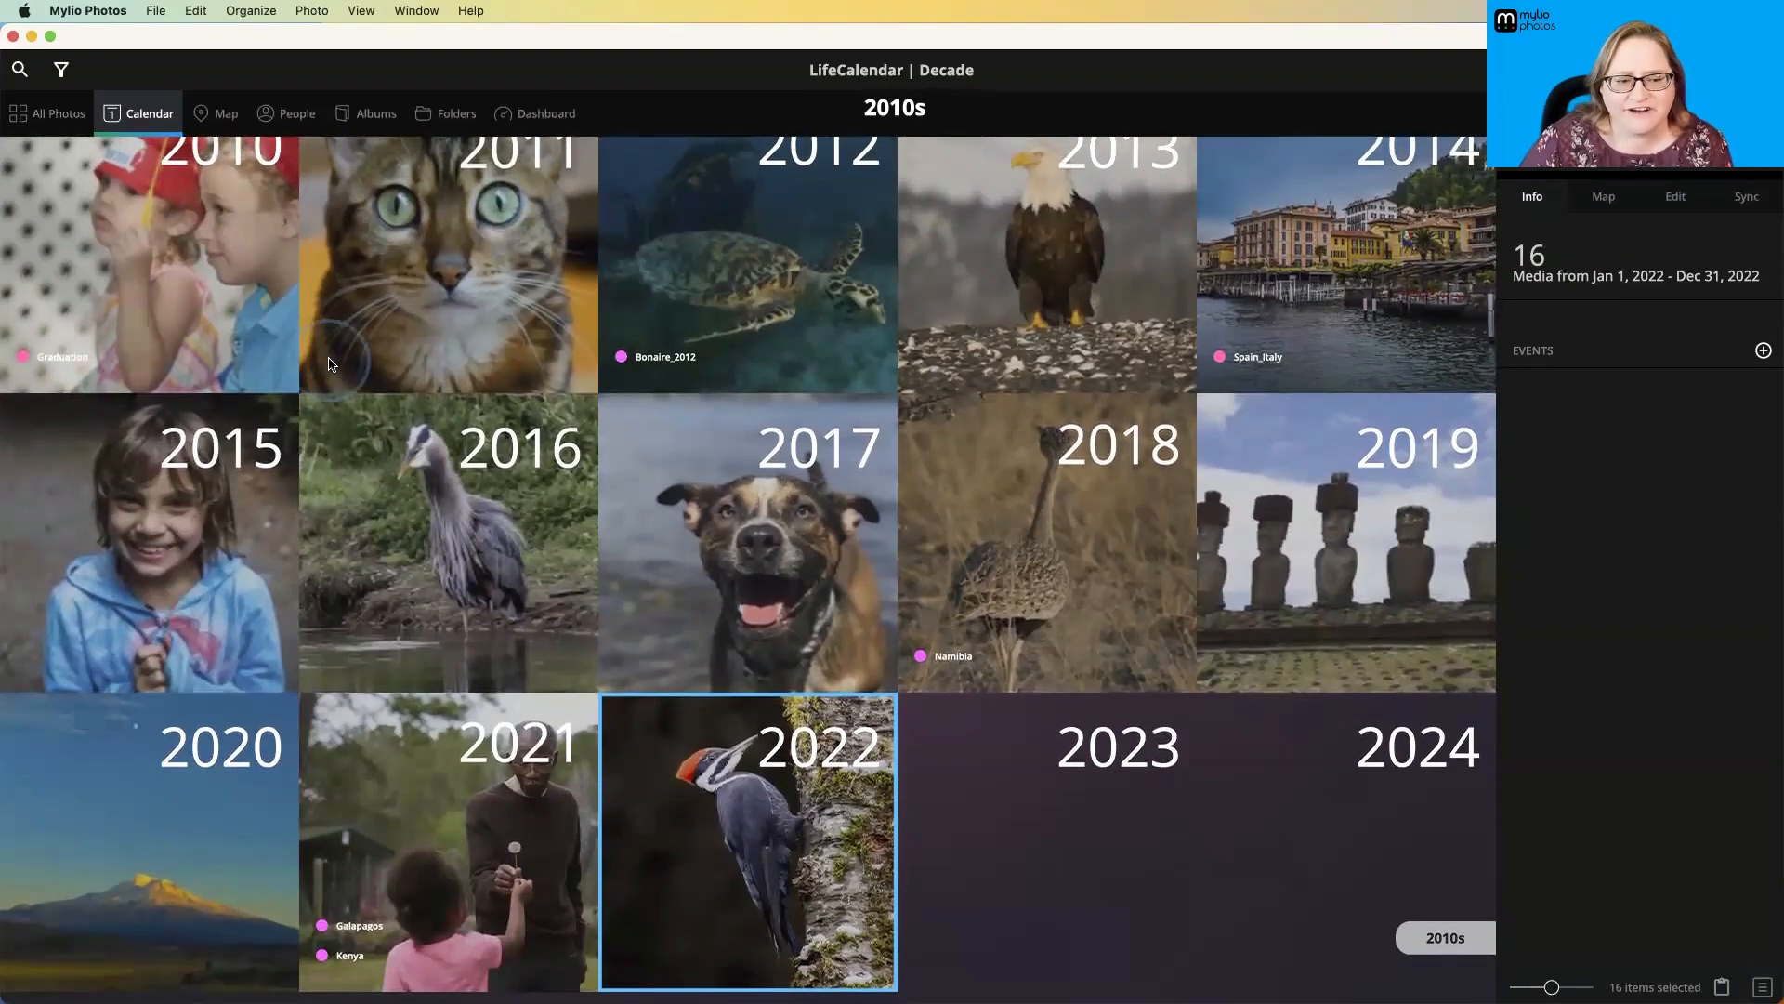
pyautogui.scroll(5, 400, 411)
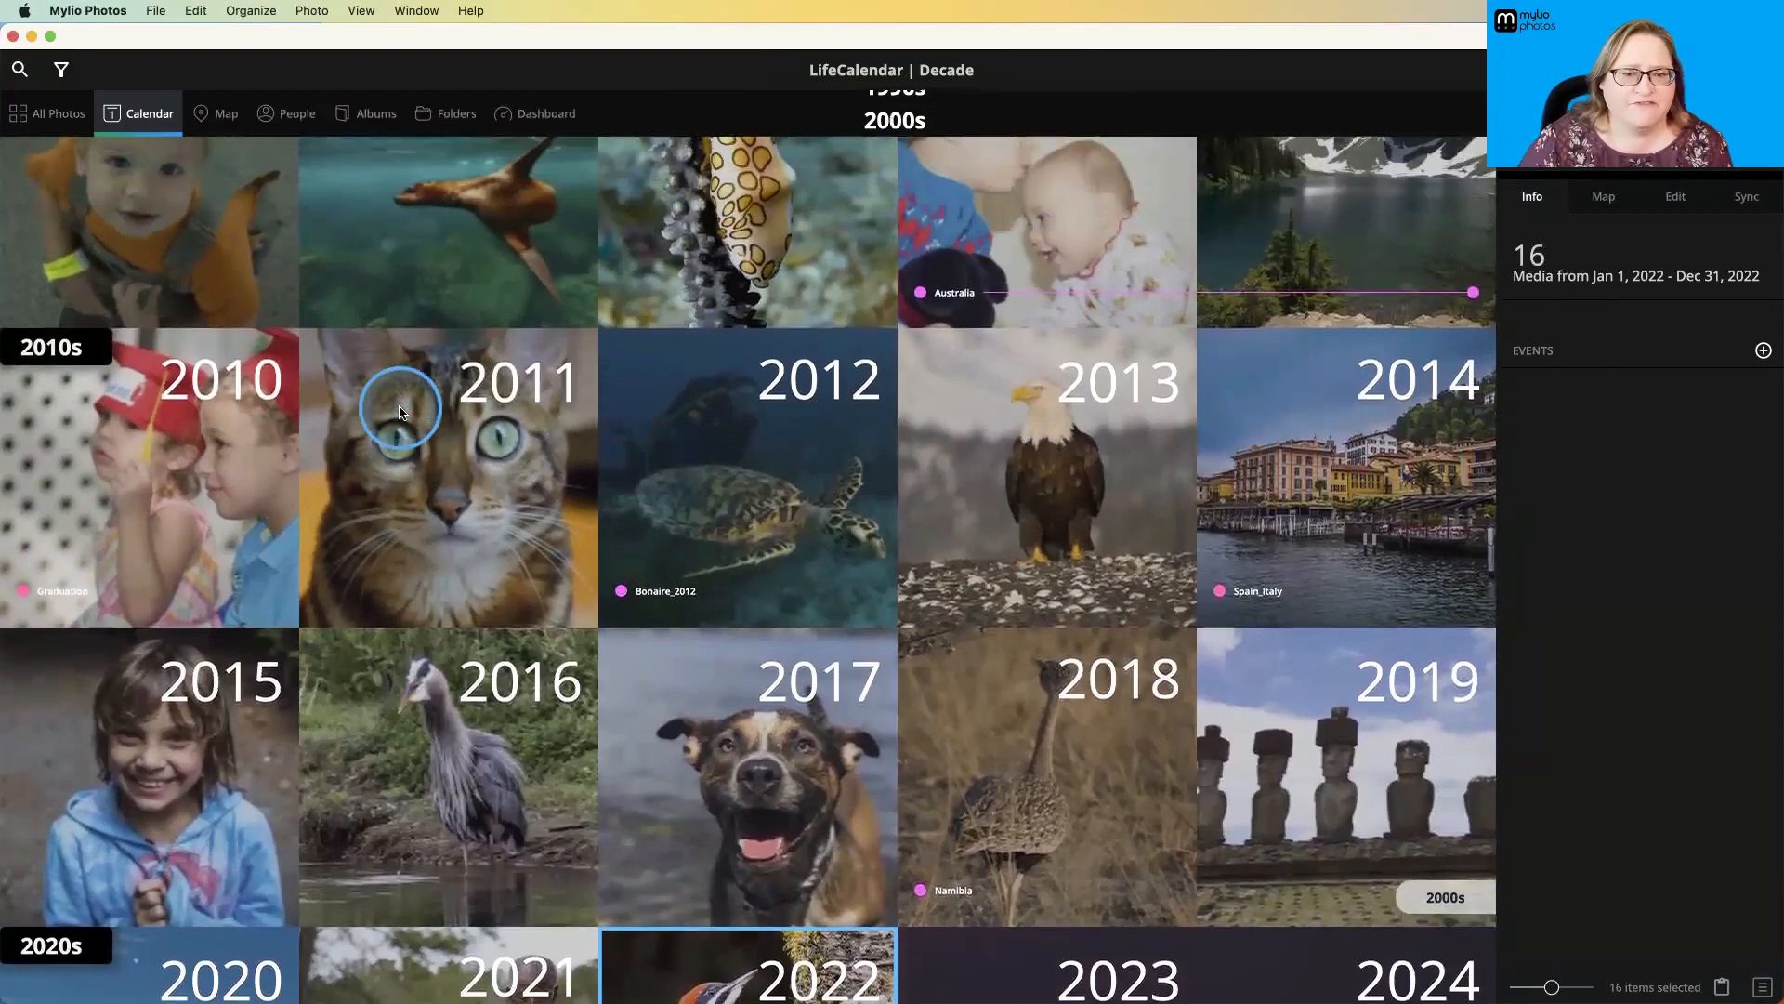
pyautogui.scroll(4, 400, 411)
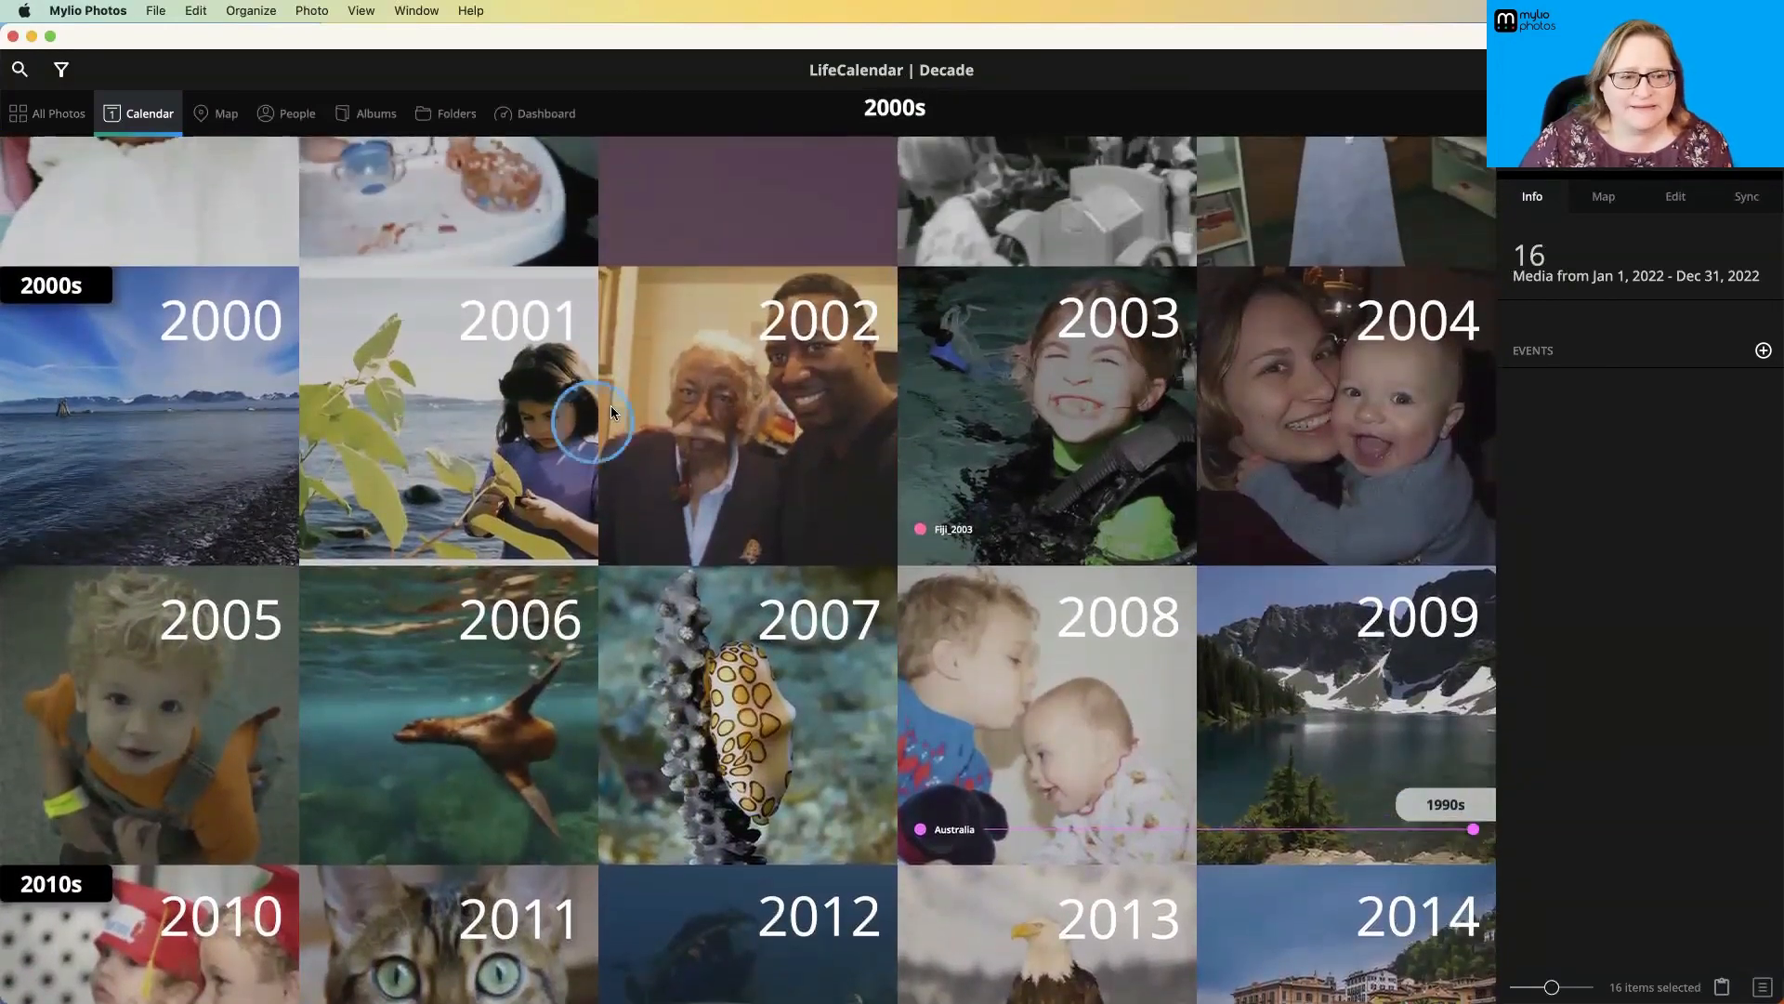
pyautogui.scroll(4, 618, 399)
pyautogui.scroll(2, 618, 400)
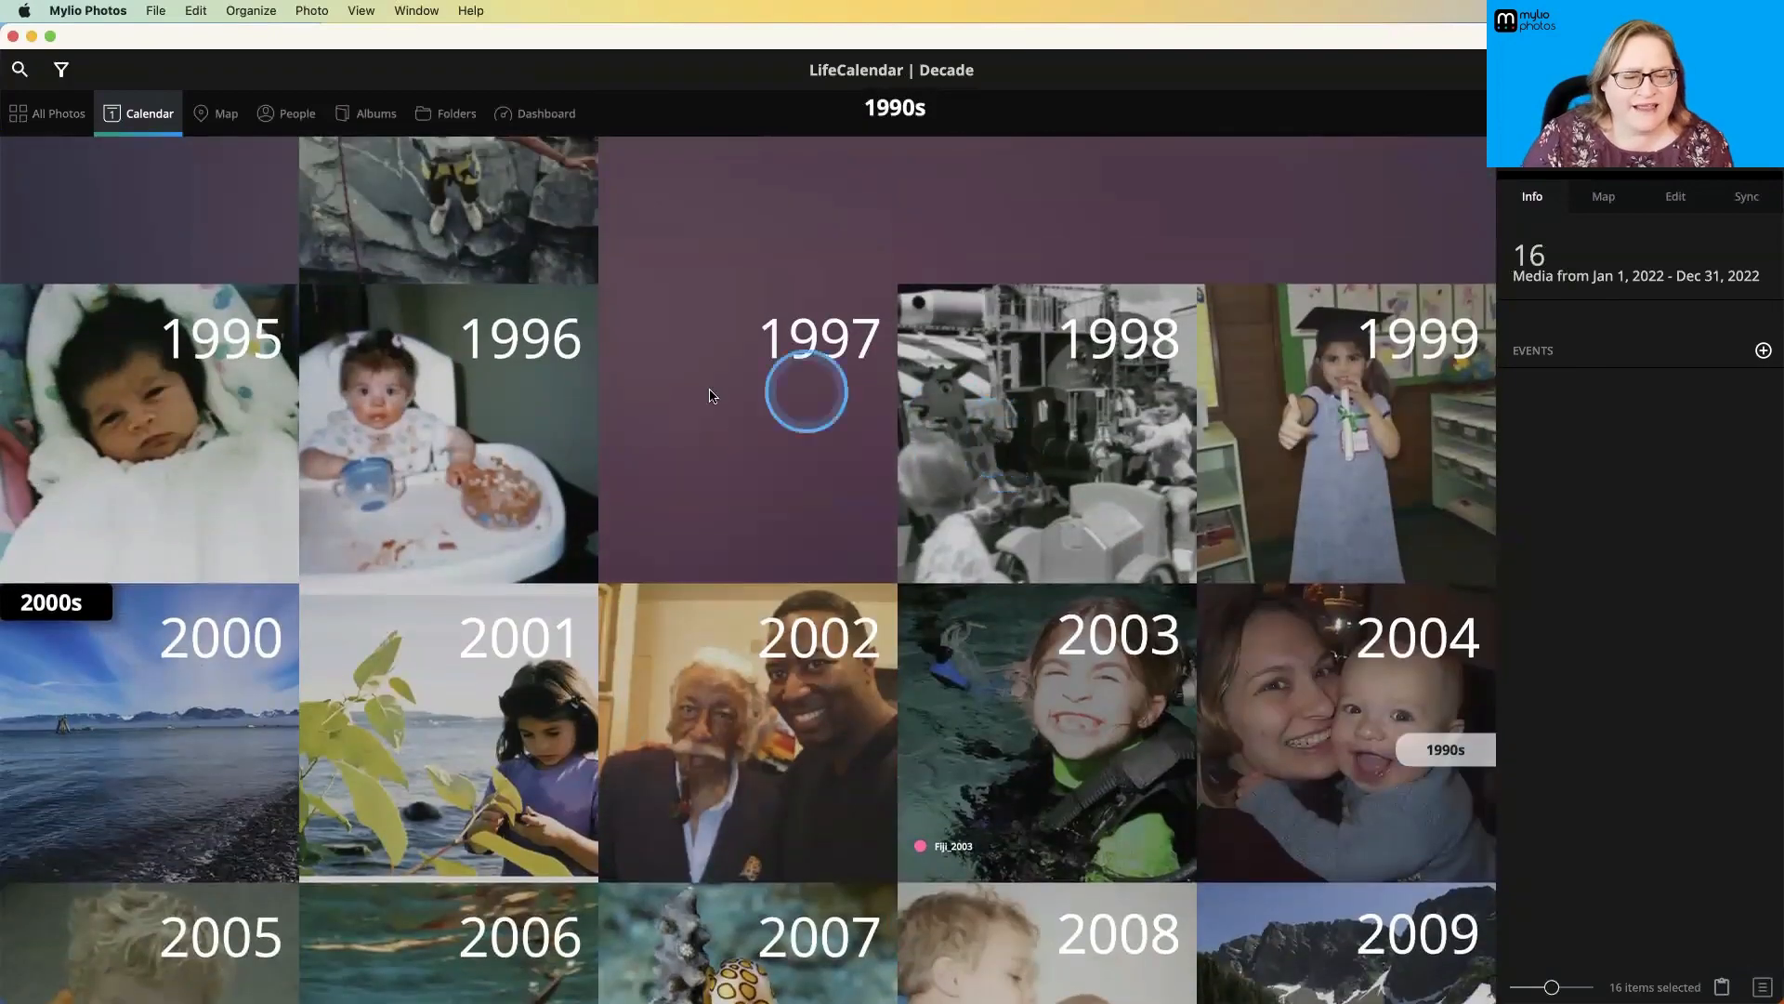
pyautogui.scroll(5, 555, 401)
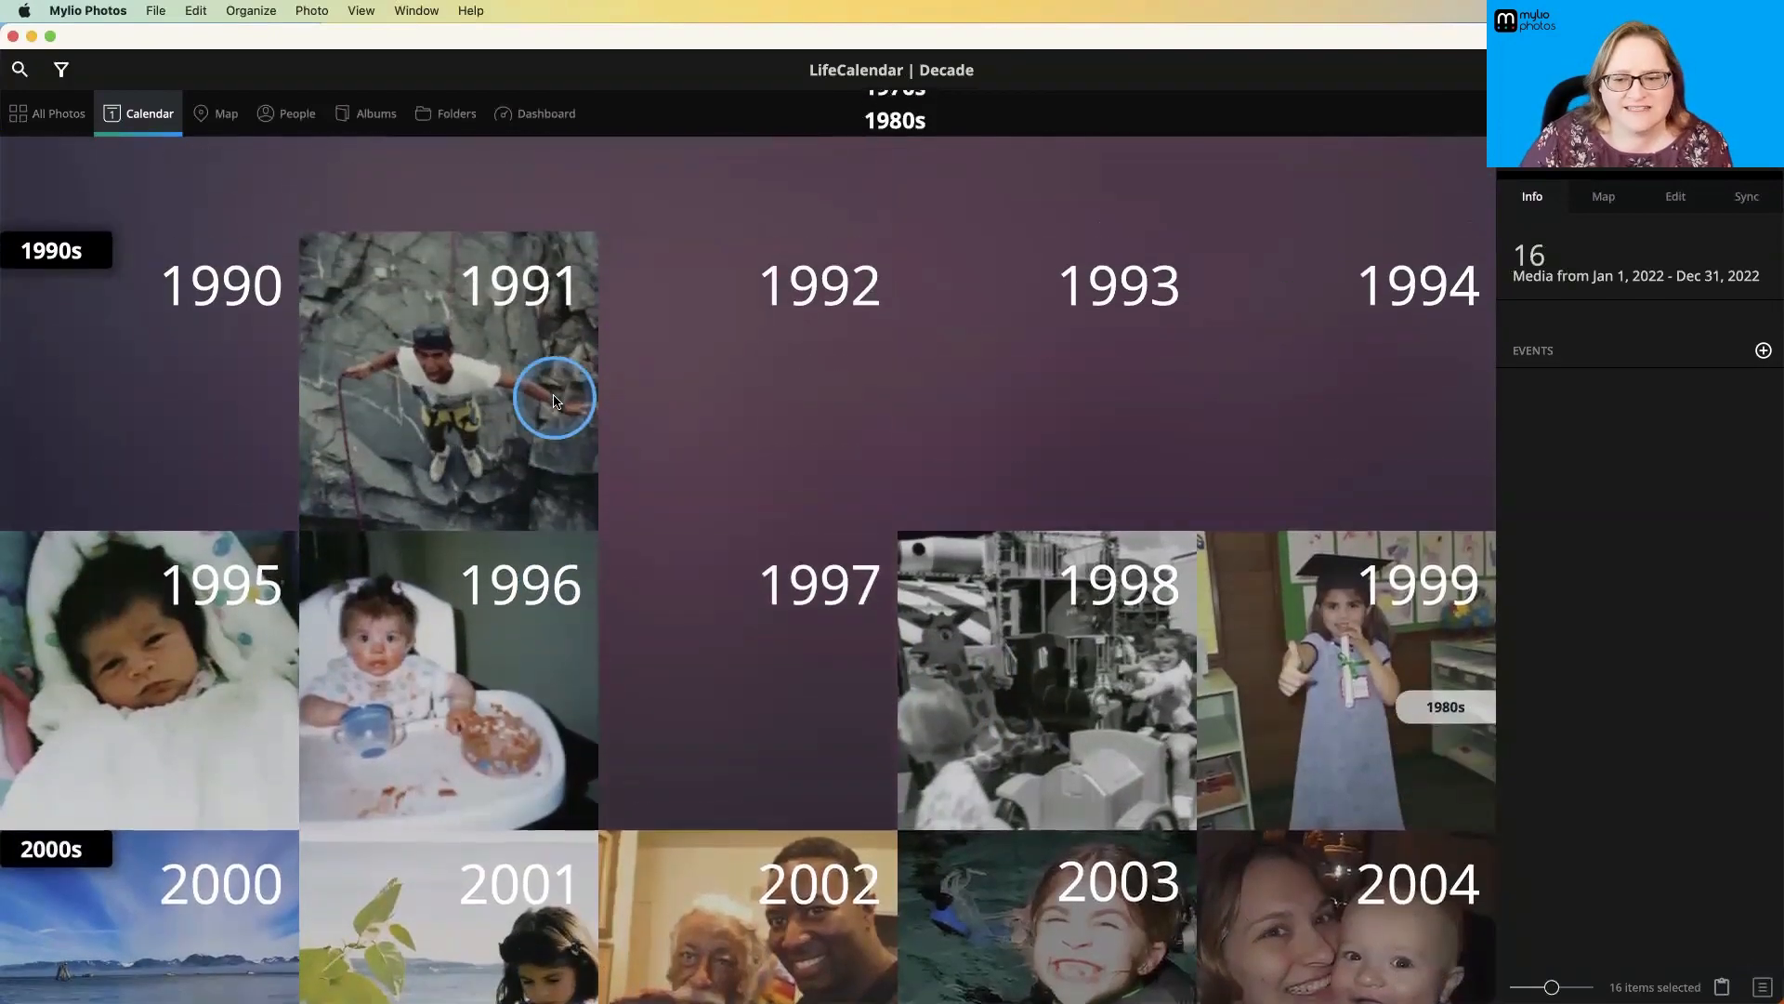
pyautogui.scroll(5, 555, 402)
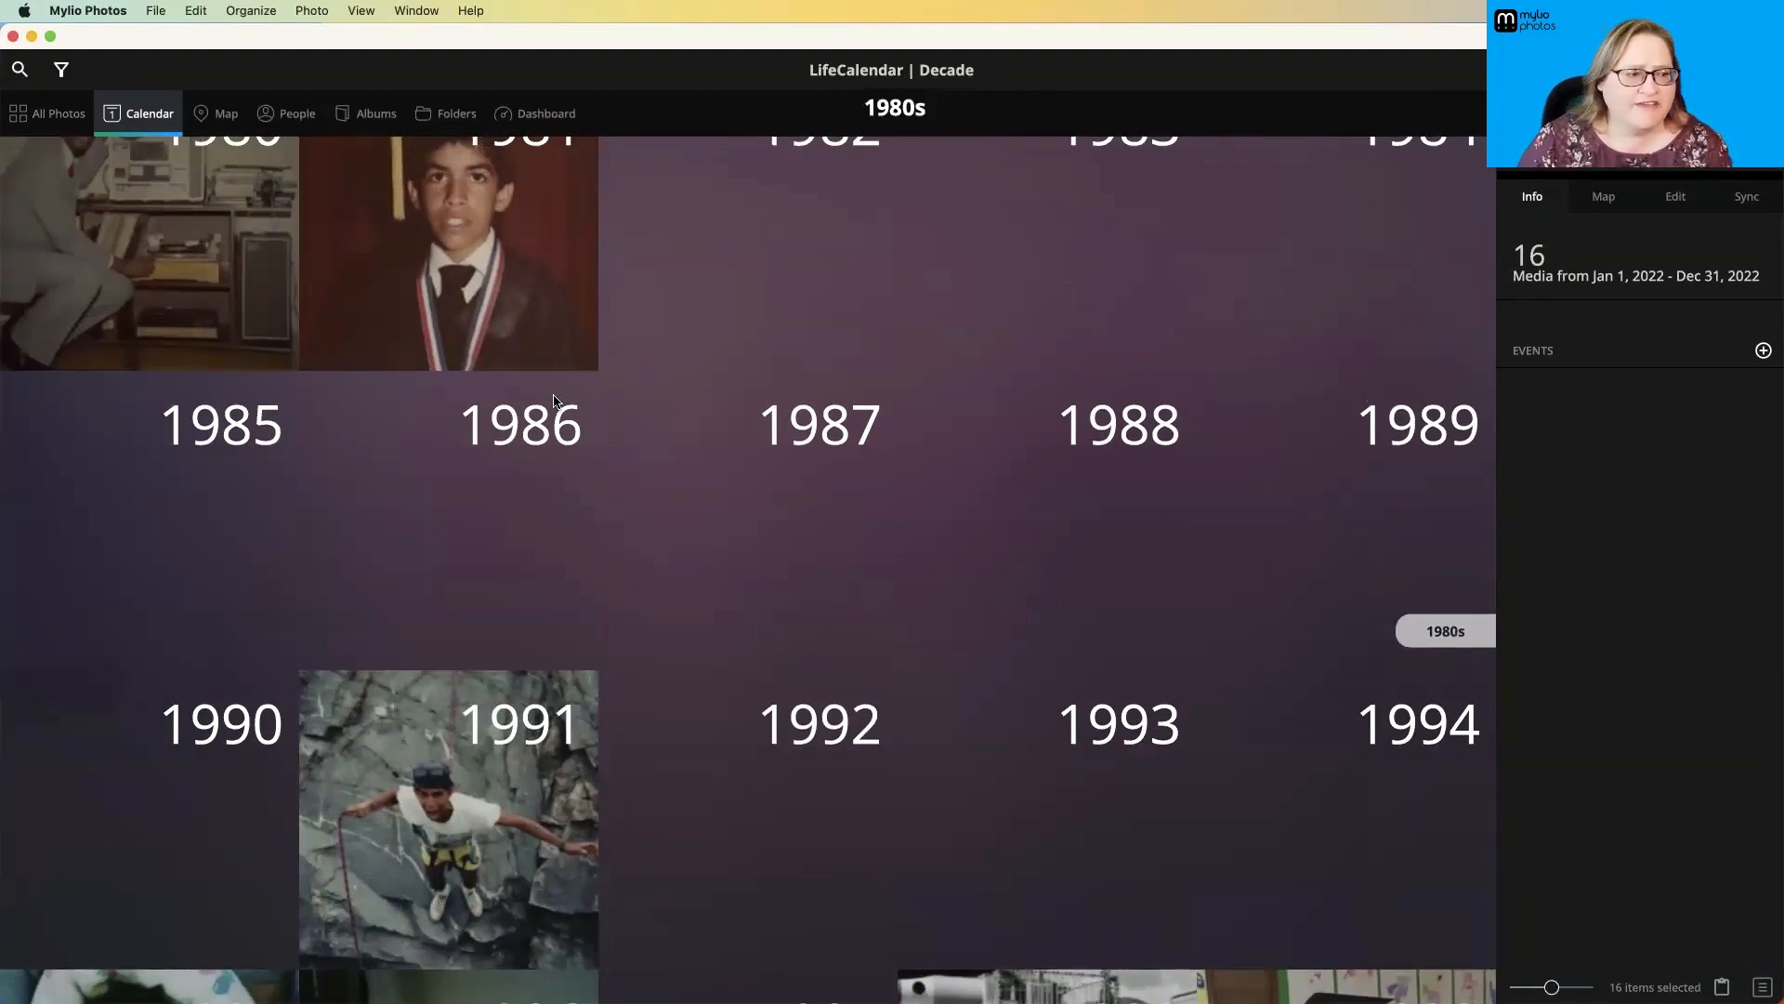
pyautogui.scroll(5, 555, 402)
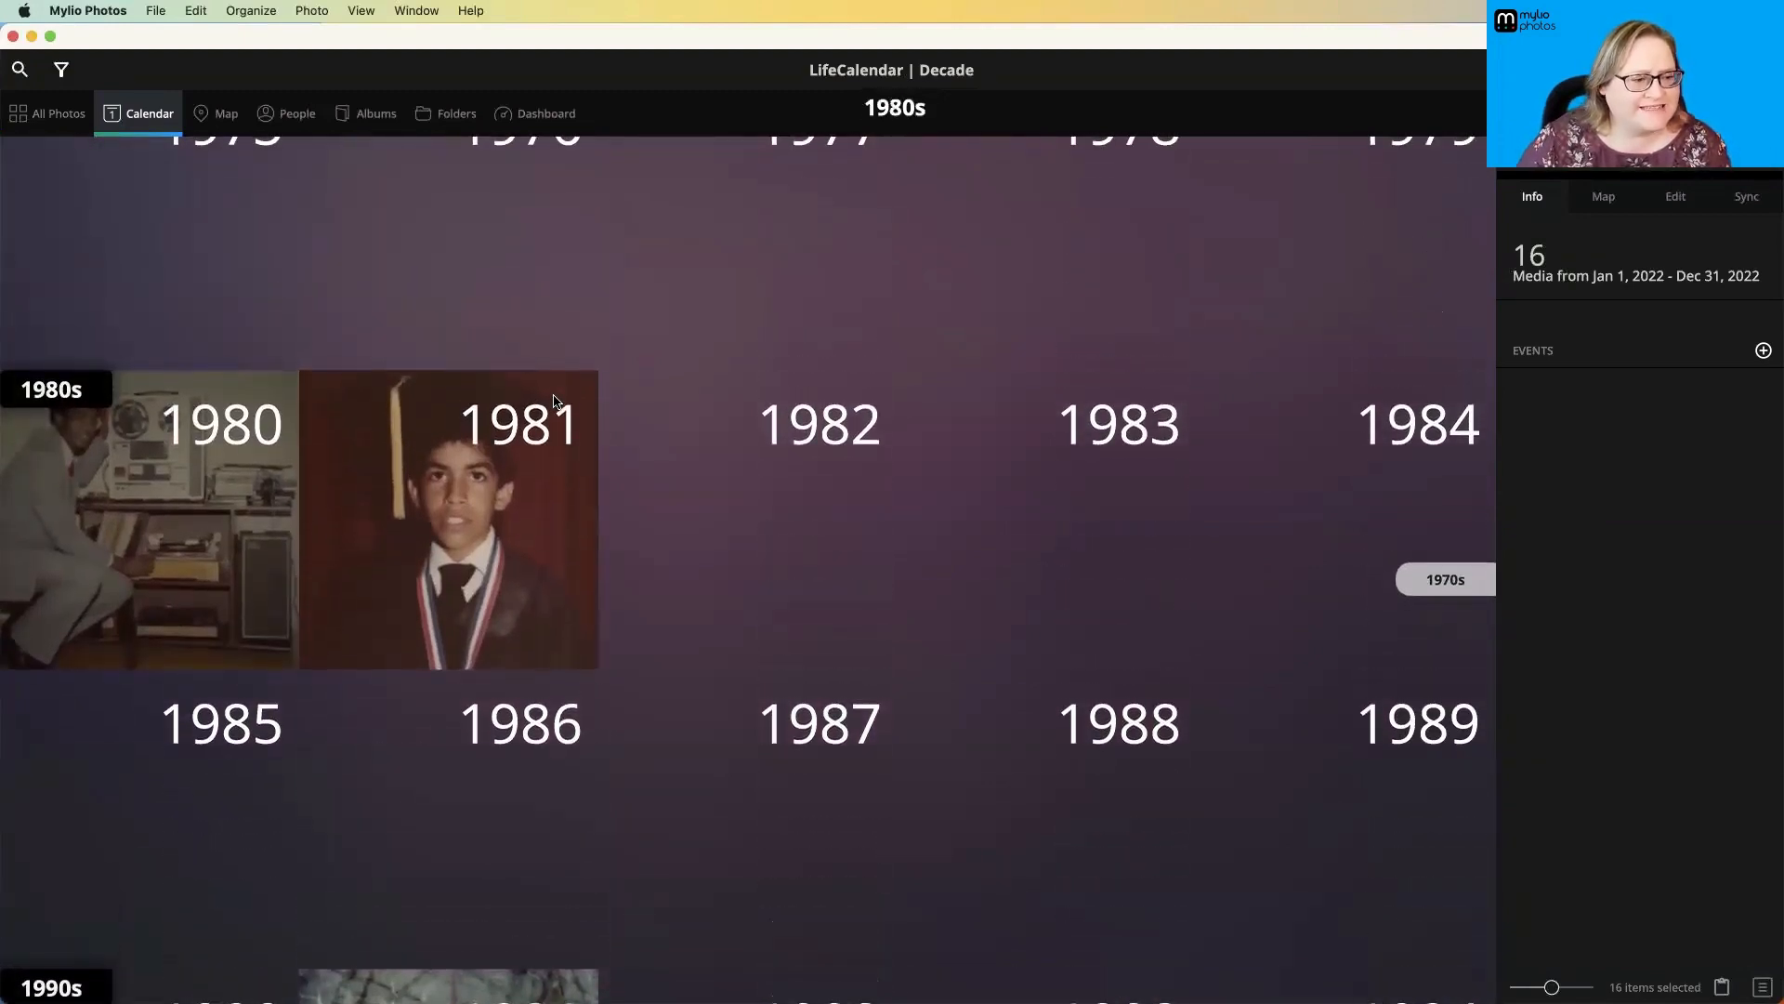
pyautogui.scroll(5, 555, 401)
pyautogui.scroll(6, 555, 401)
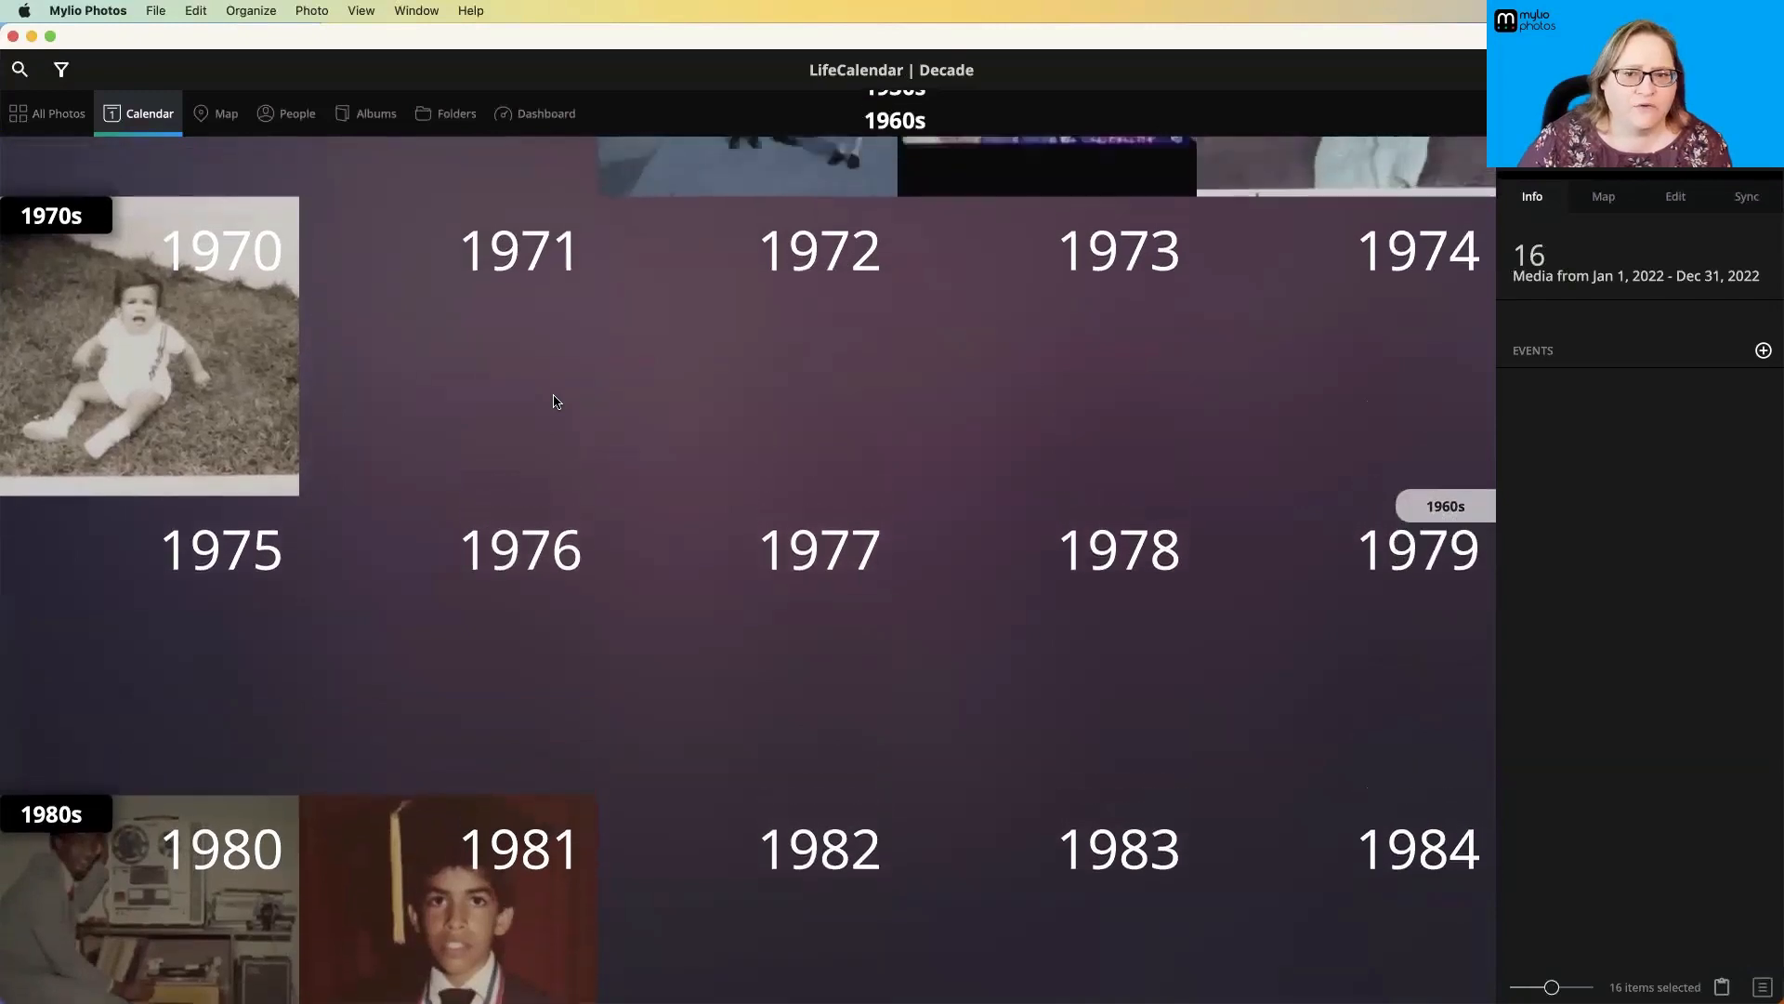
pyautogui.scroll(3, 555, 401)
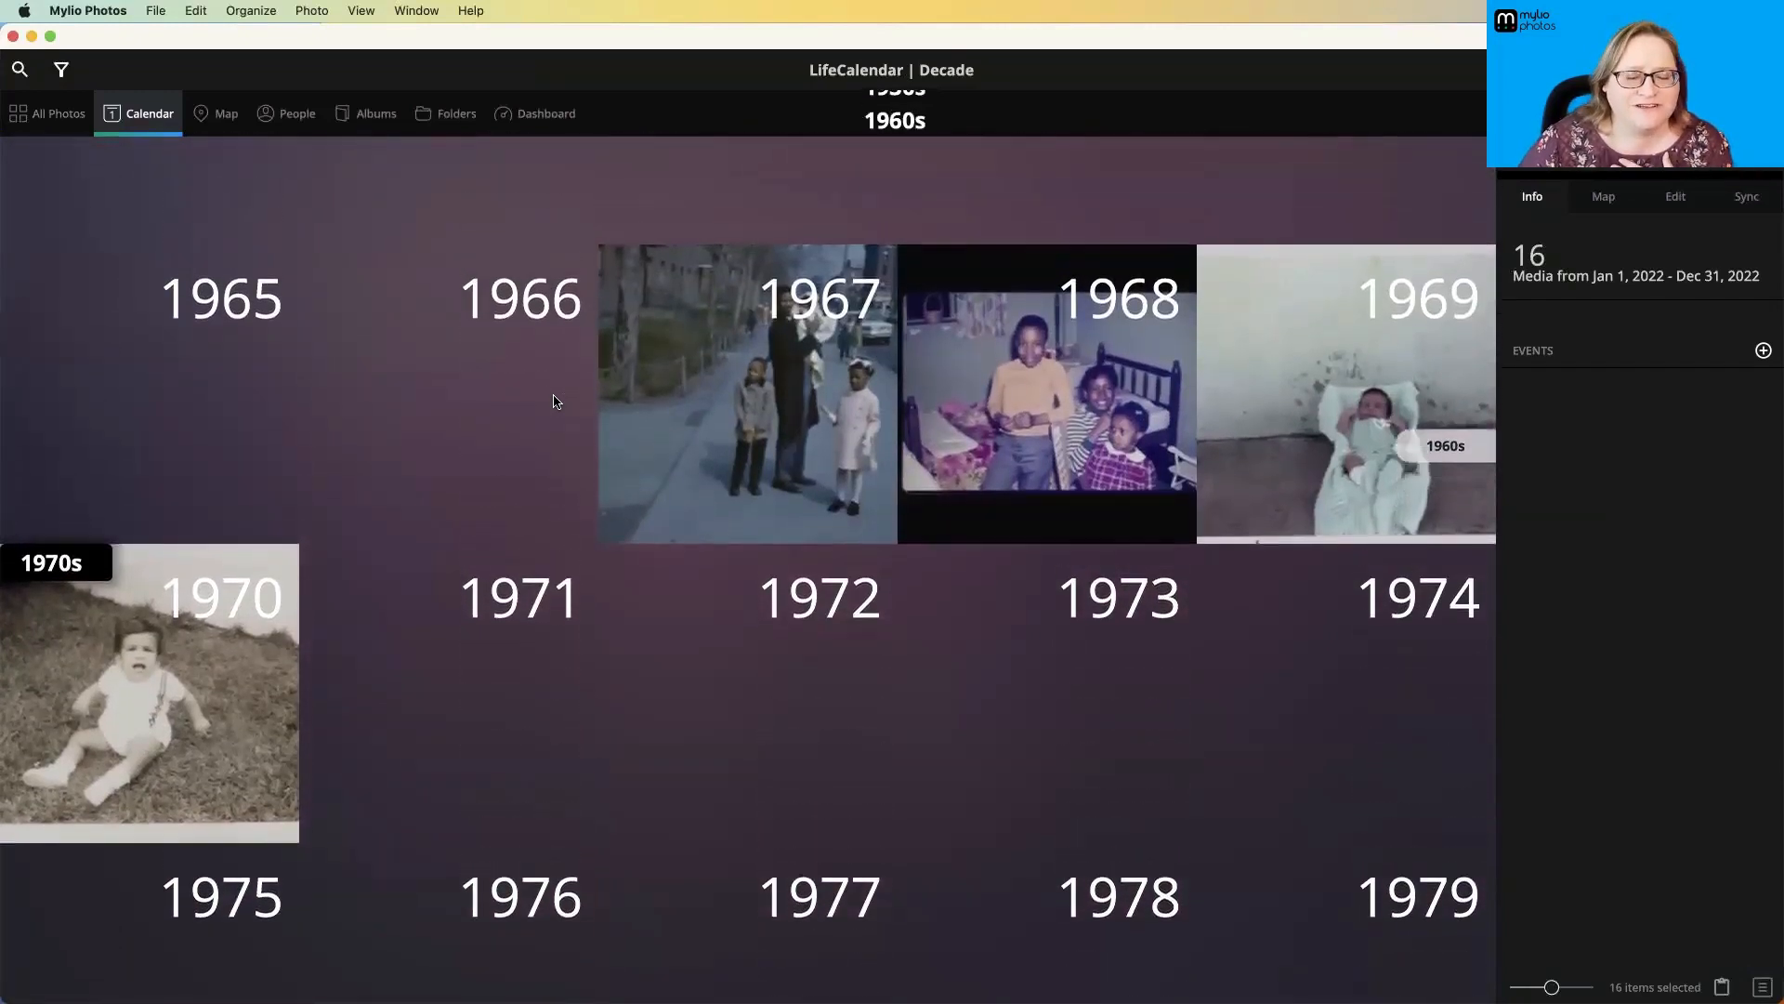
pyautogui.click(630, 443)
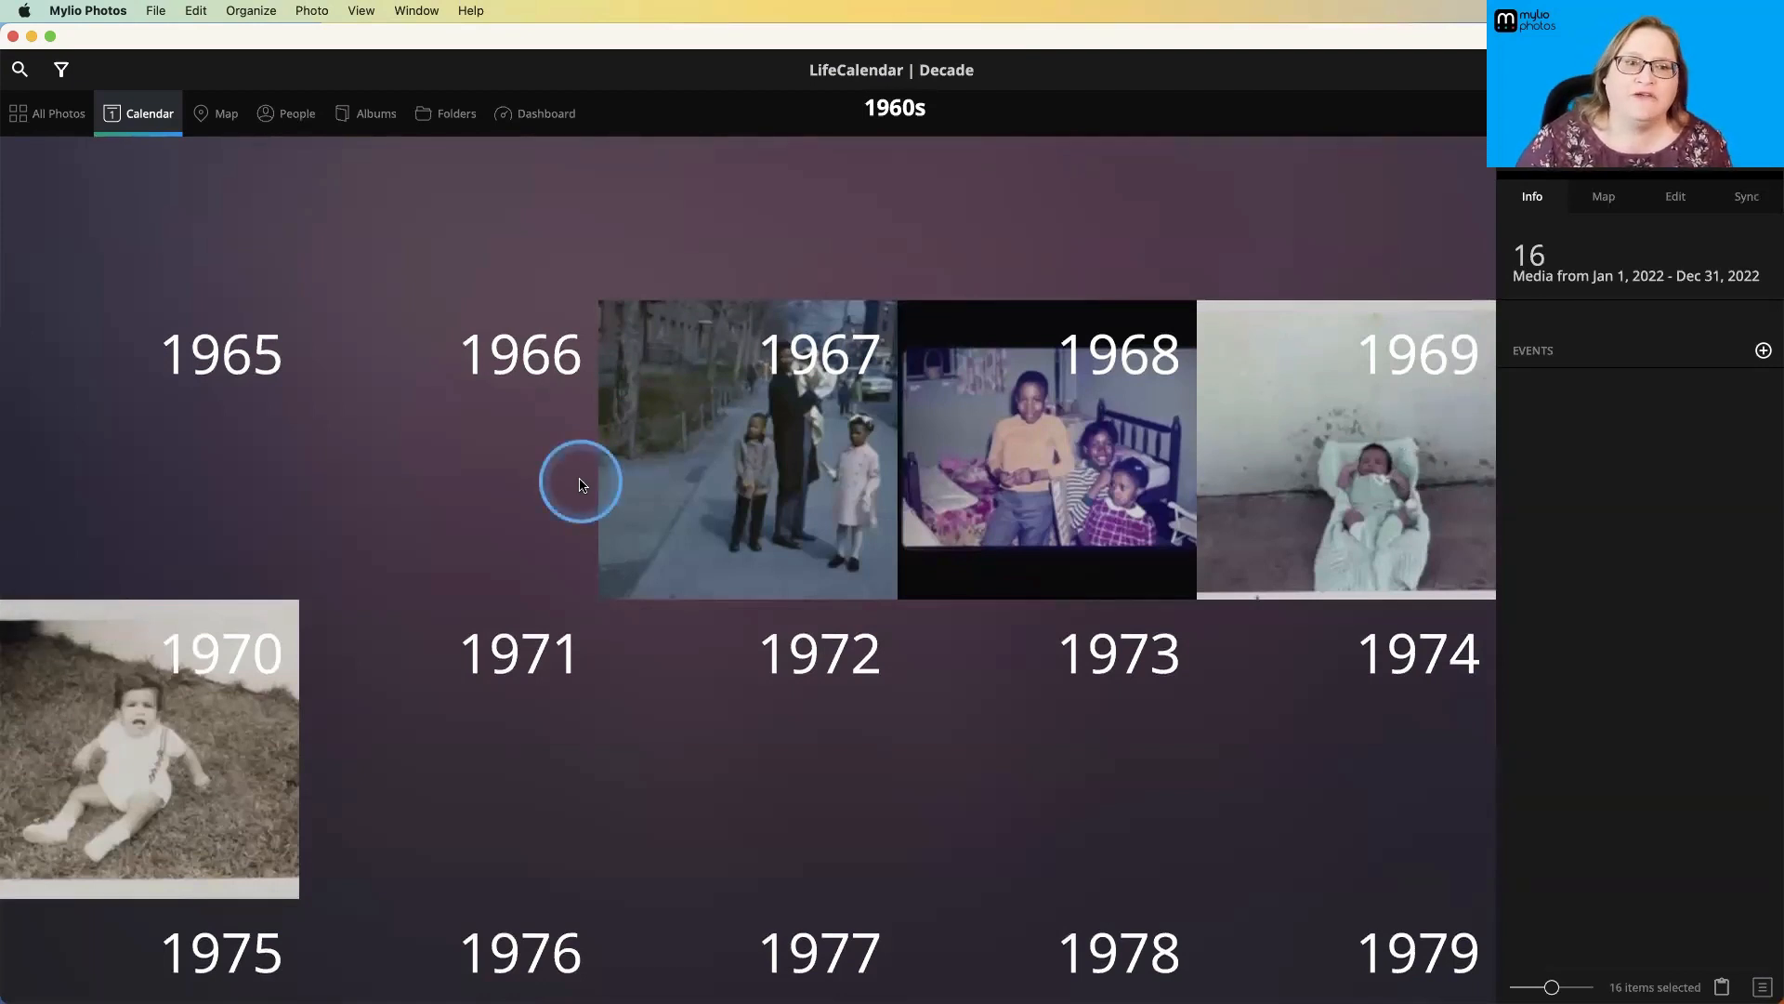
pyautogui.scroll(10, 580, 484)
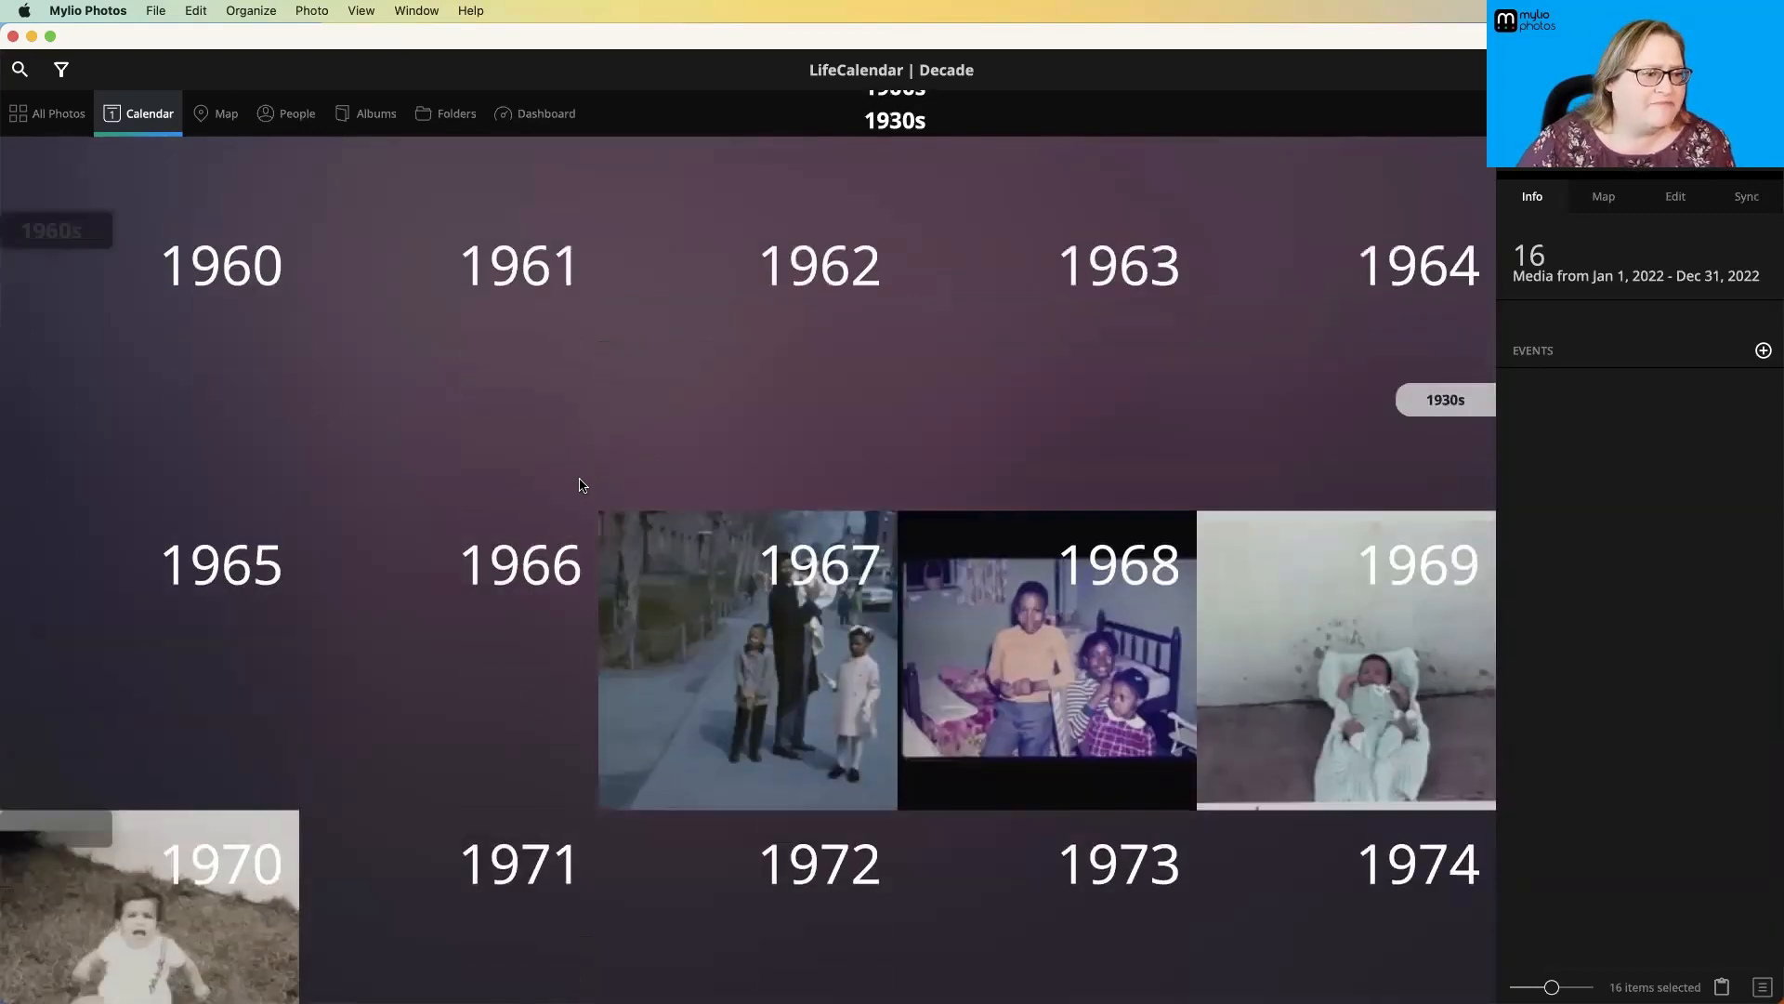
pyautogui.scroll(10, 580, 484)
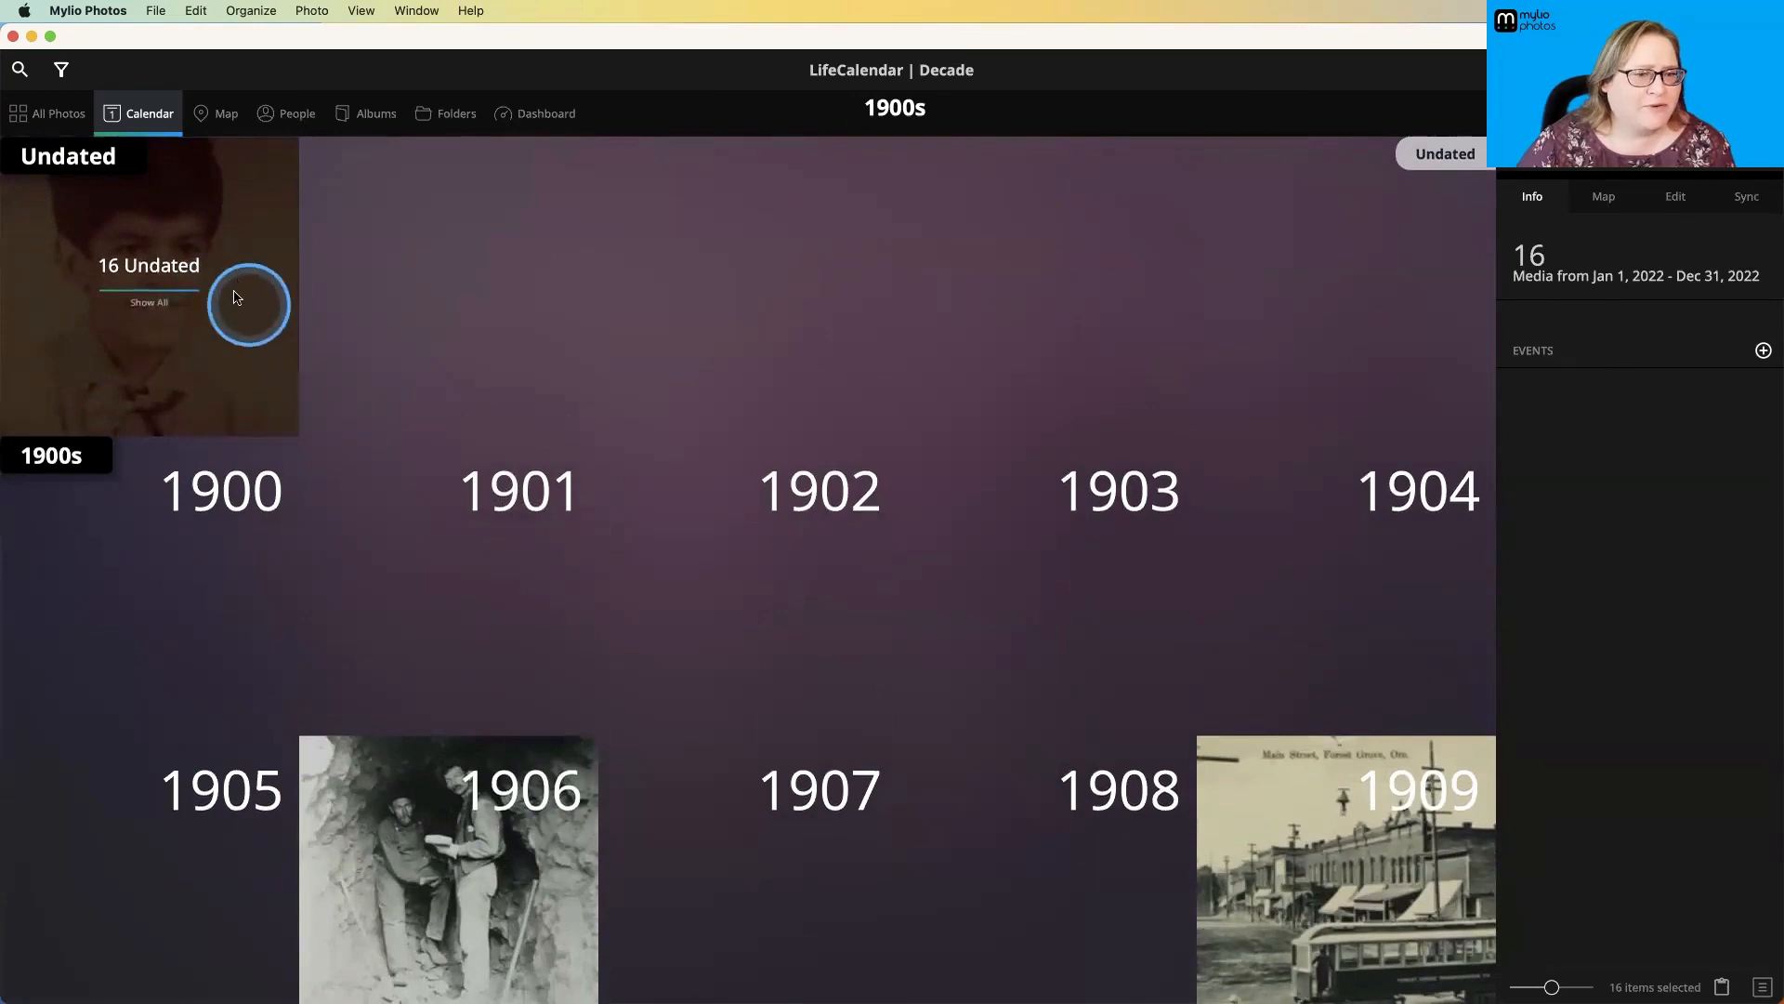
# - Show all undated media and inspect the date information of the photo of the man in the car
pyautogui.click(190, 365)
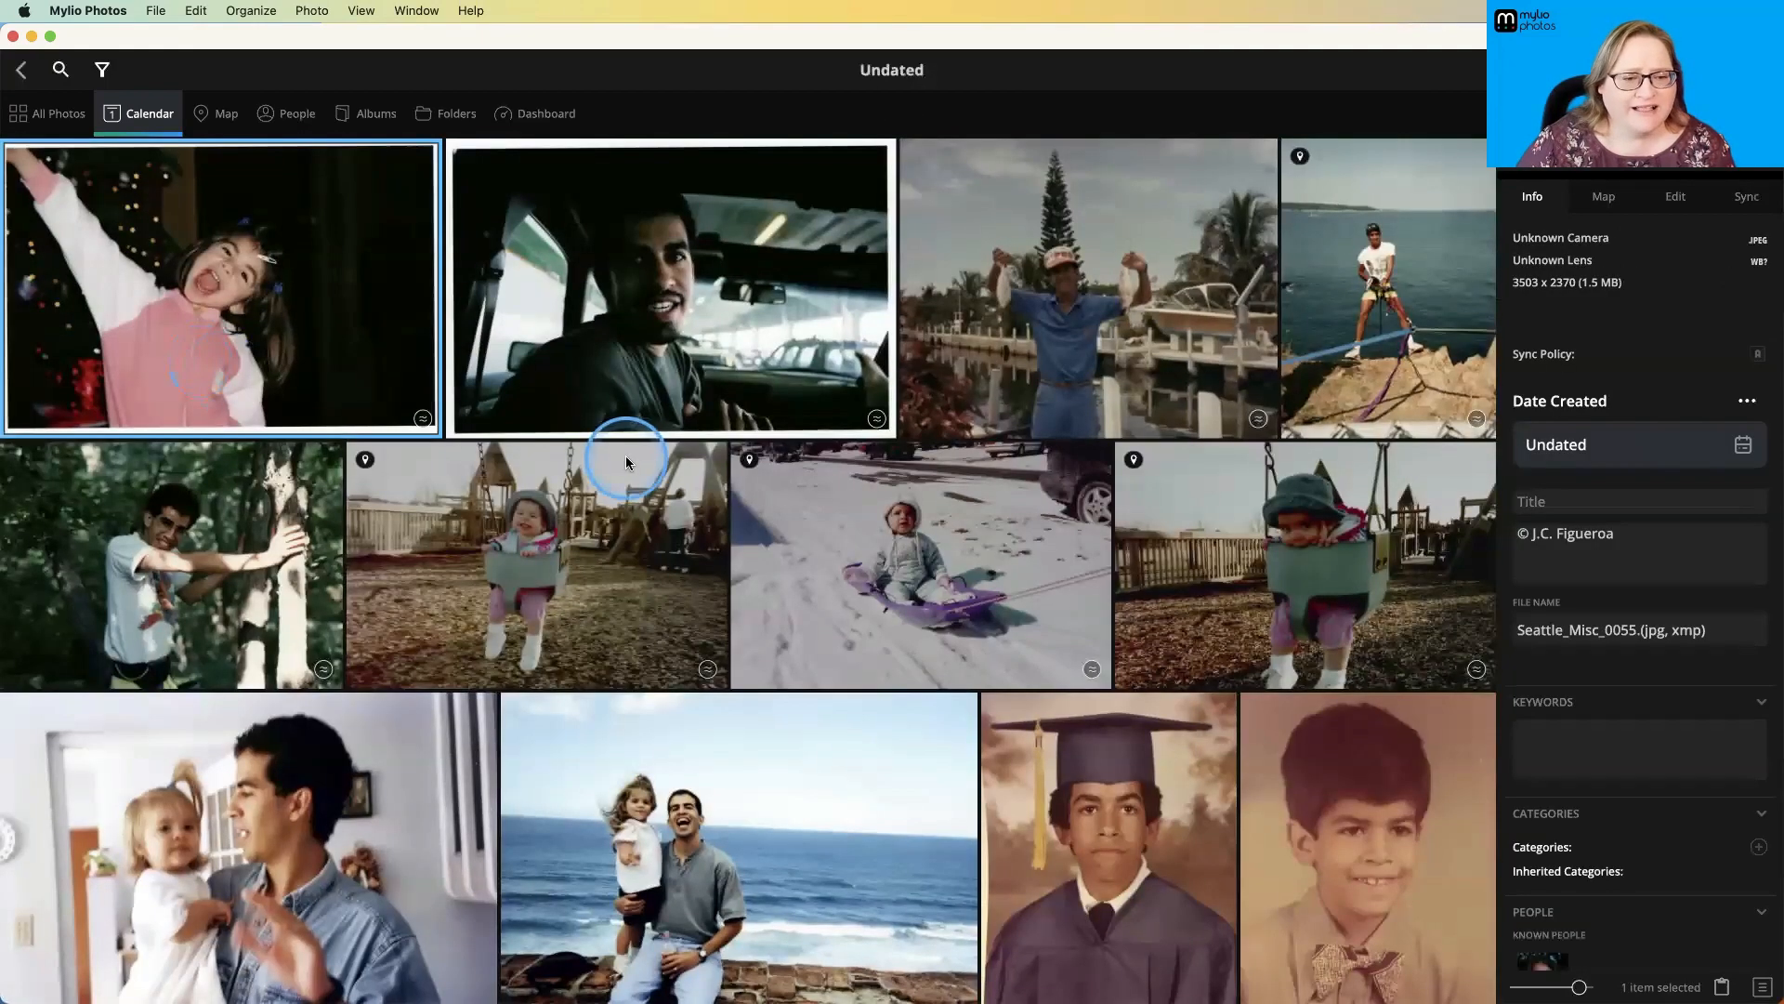
pyautogui.click(716, 340)
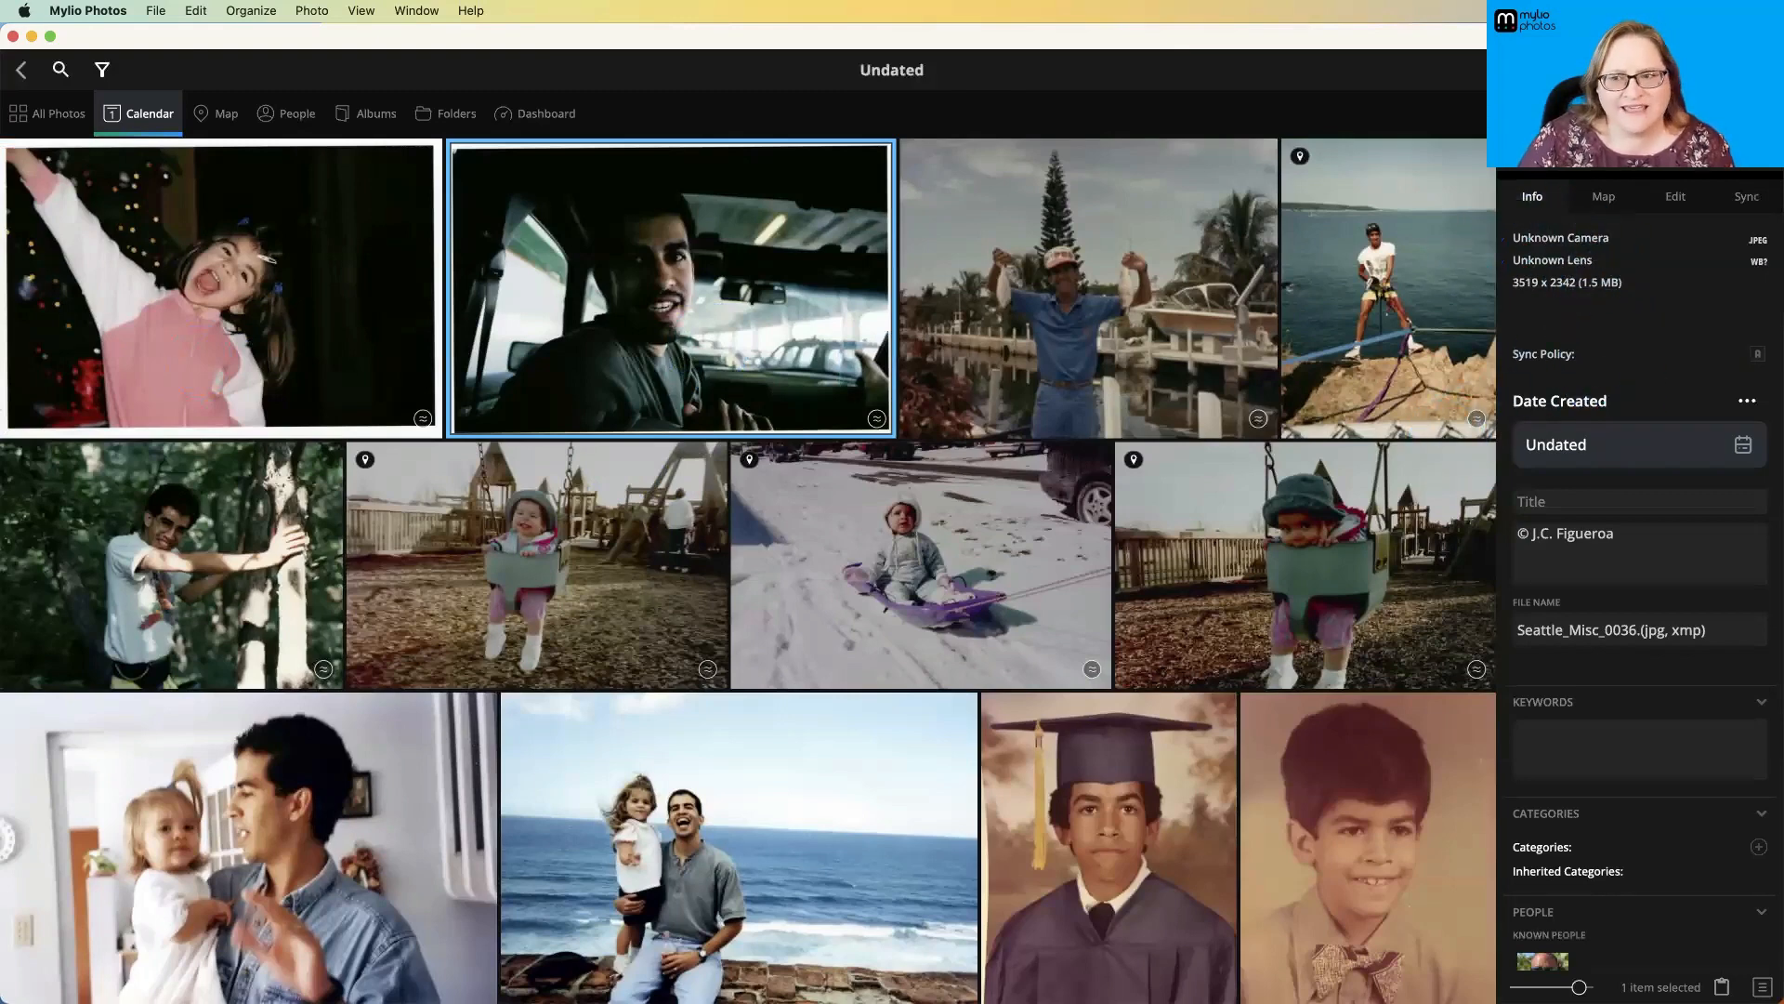
pyautogui.click(1758, 160)
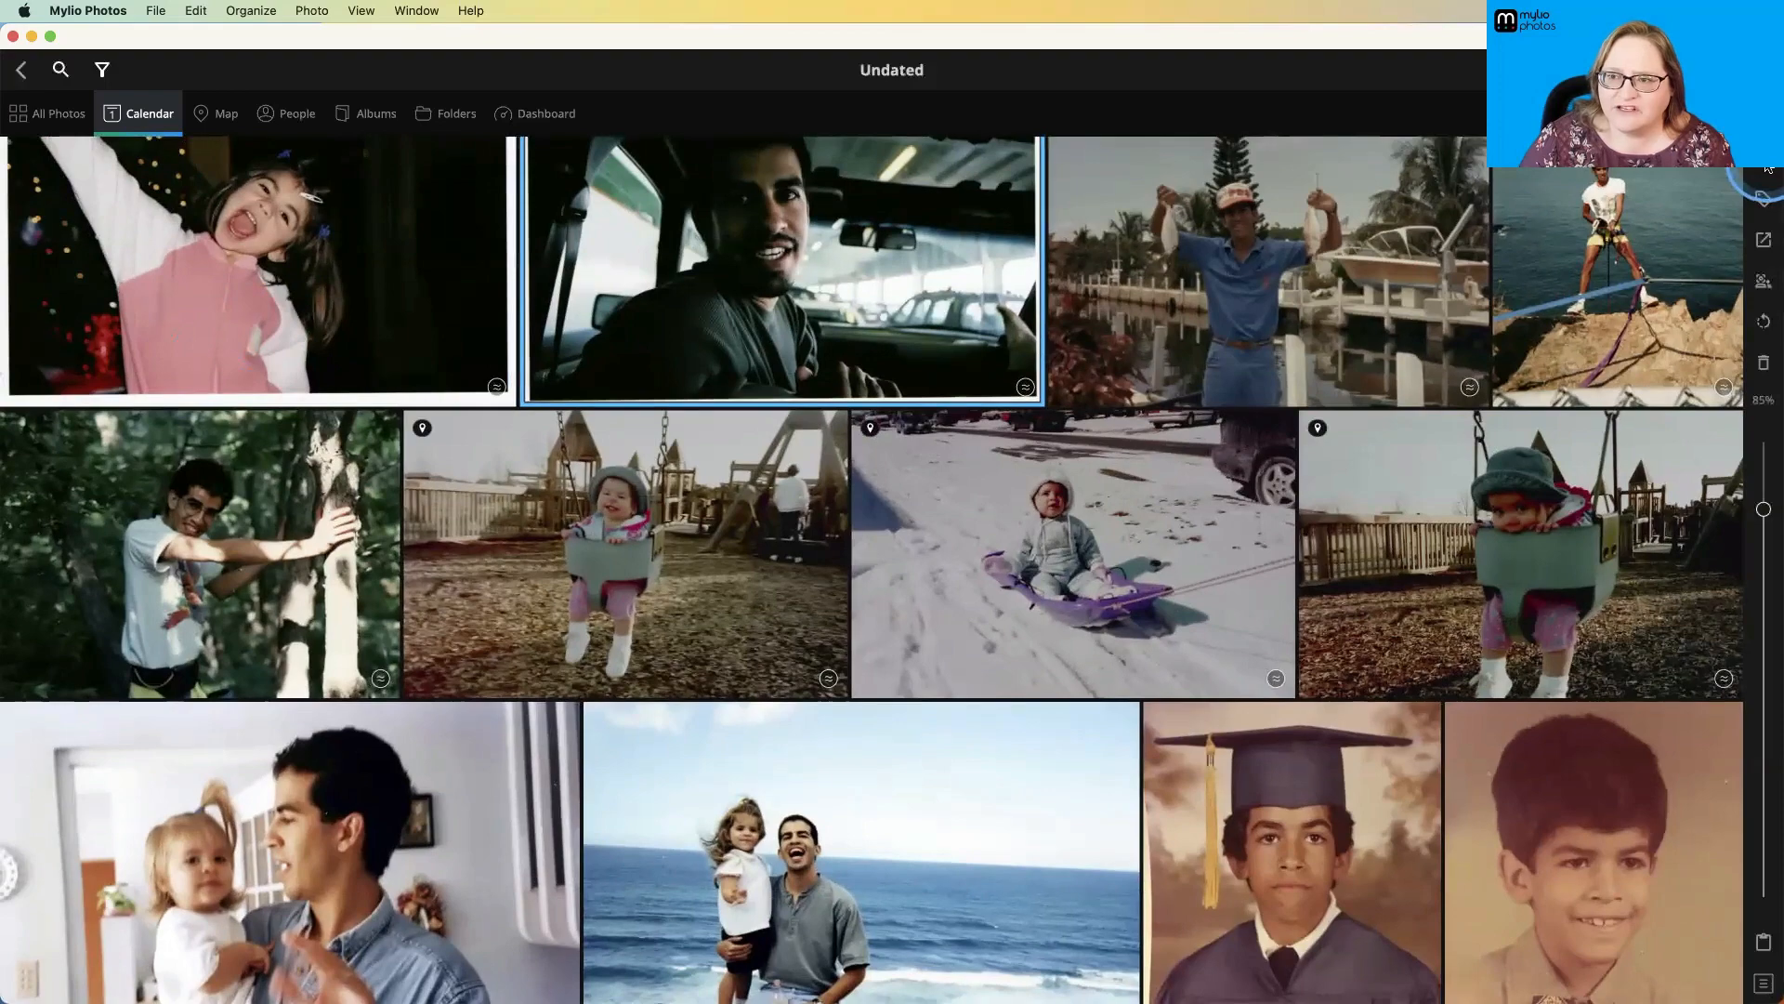
pyautogui.click(1766, 165)
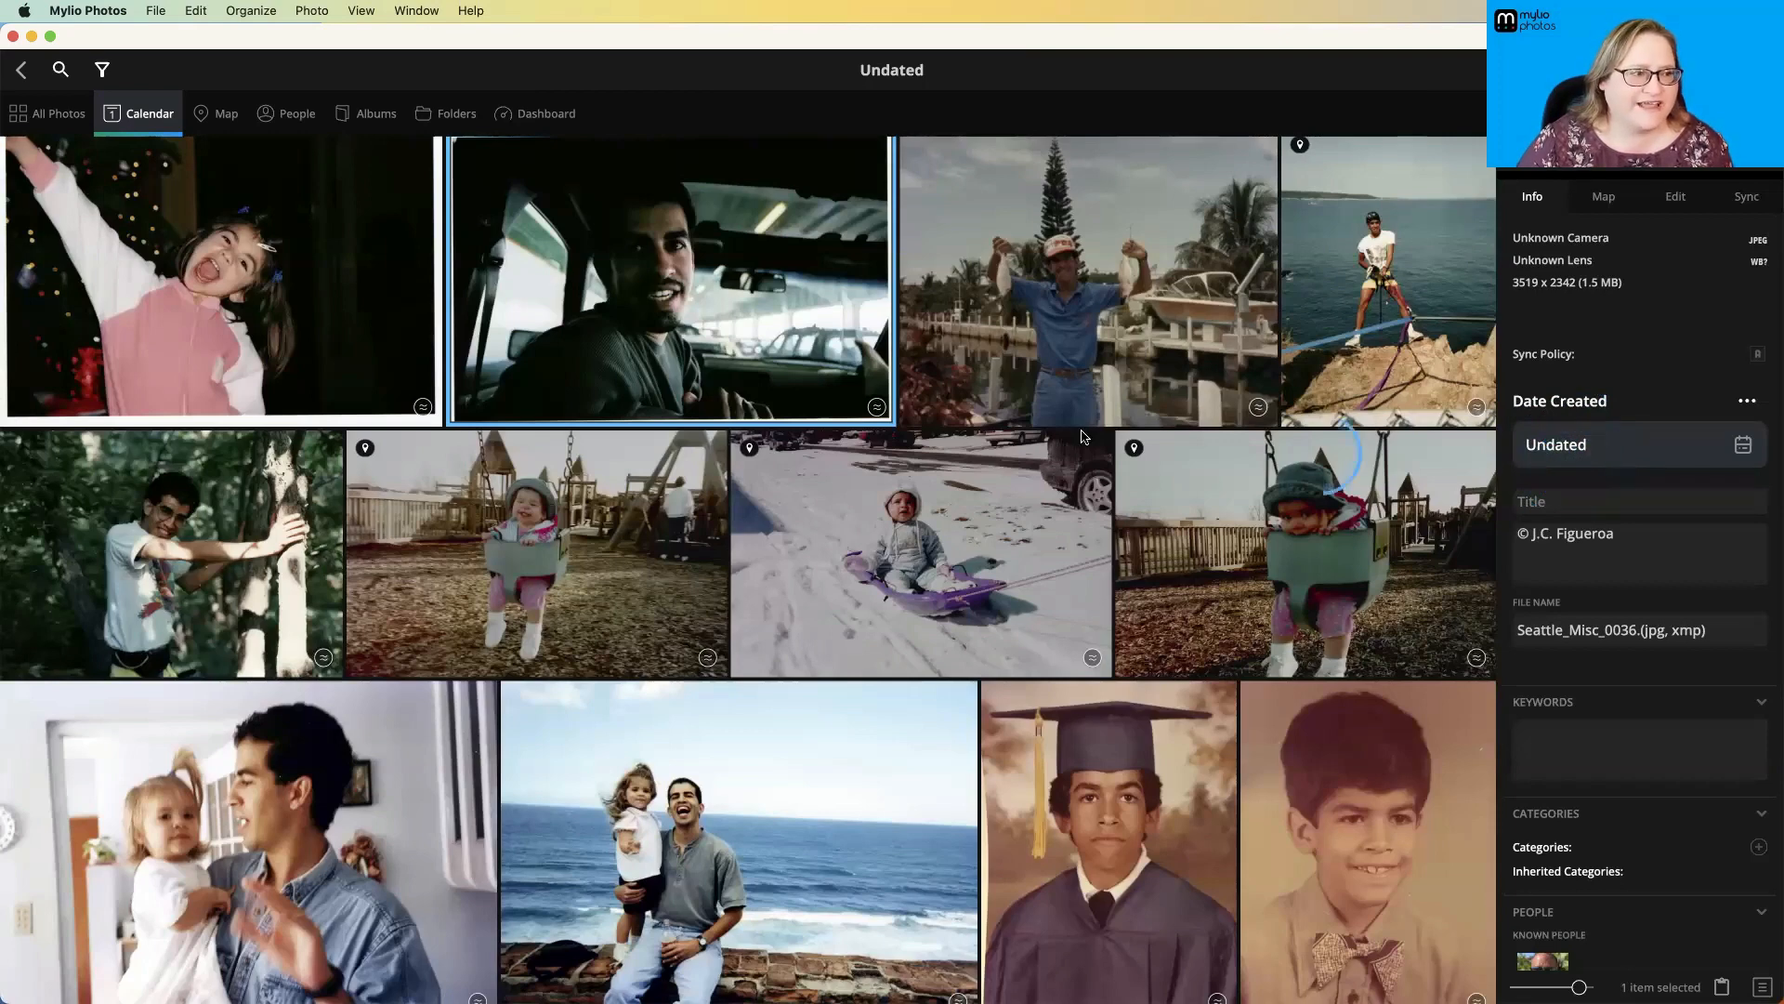
# - Return to the LifeCalendar decade overview and browse forward from the 1900s to the 2000s
pyautogui.click(146, 124)
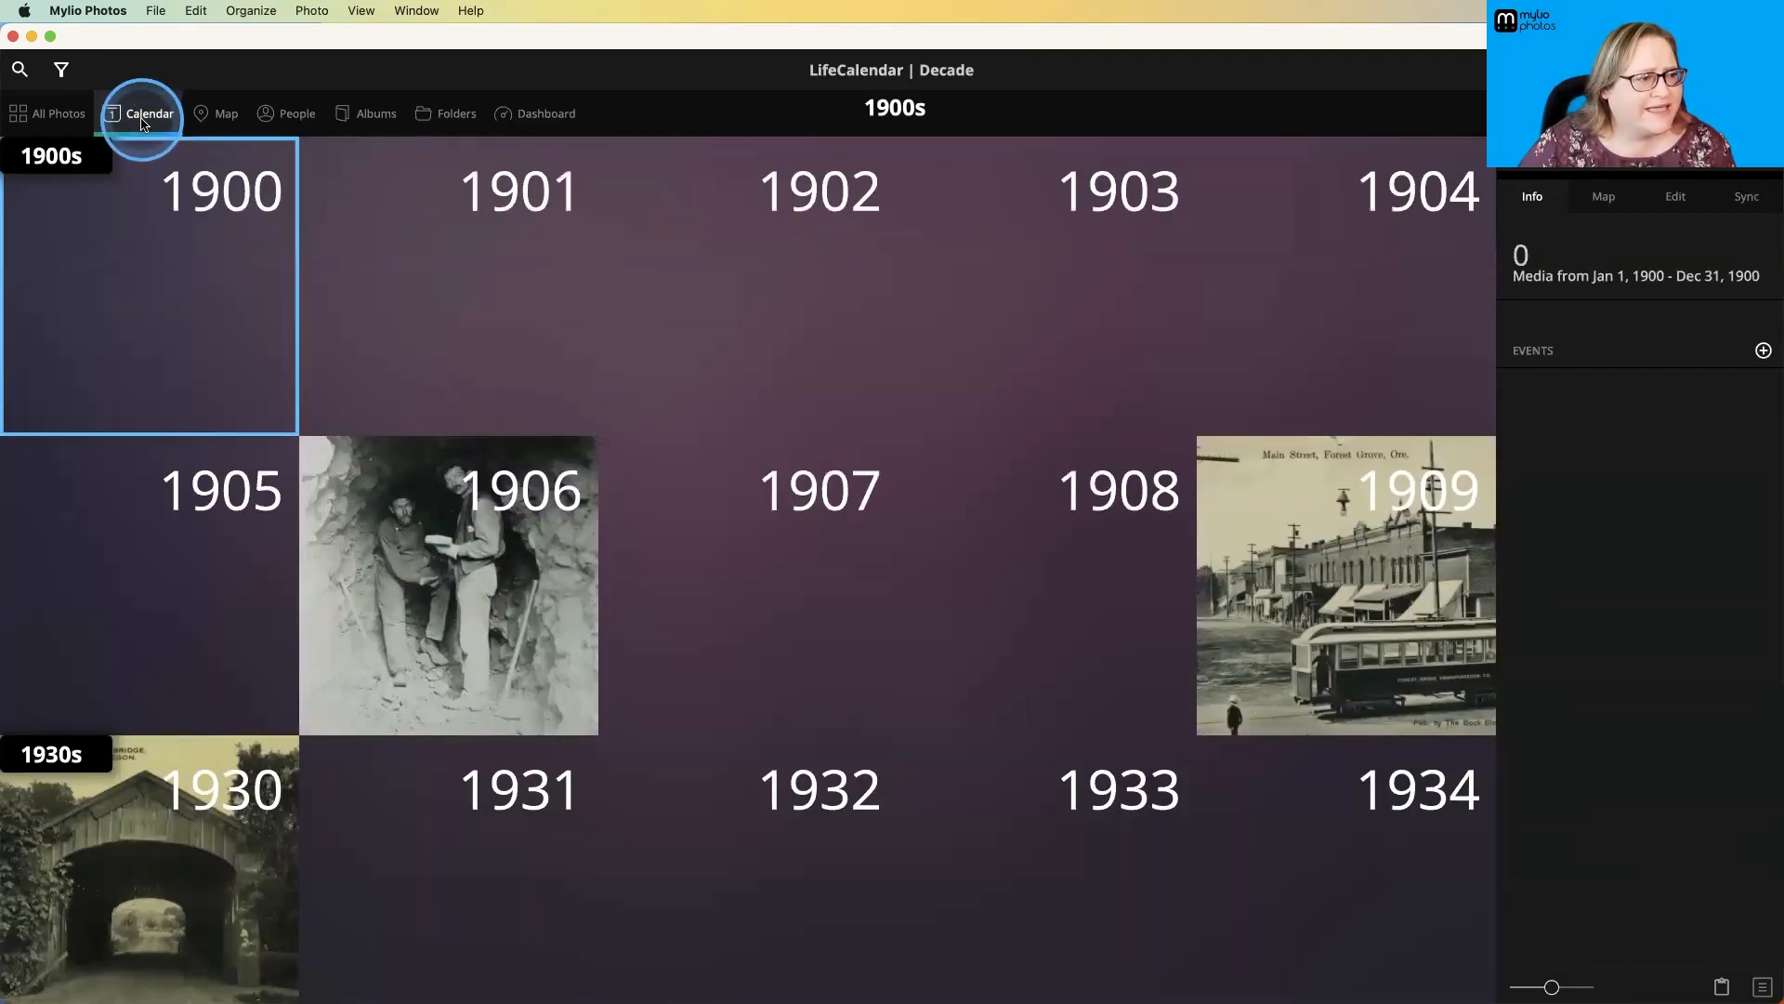
pyautogui.scroll(-10, 442, 507)
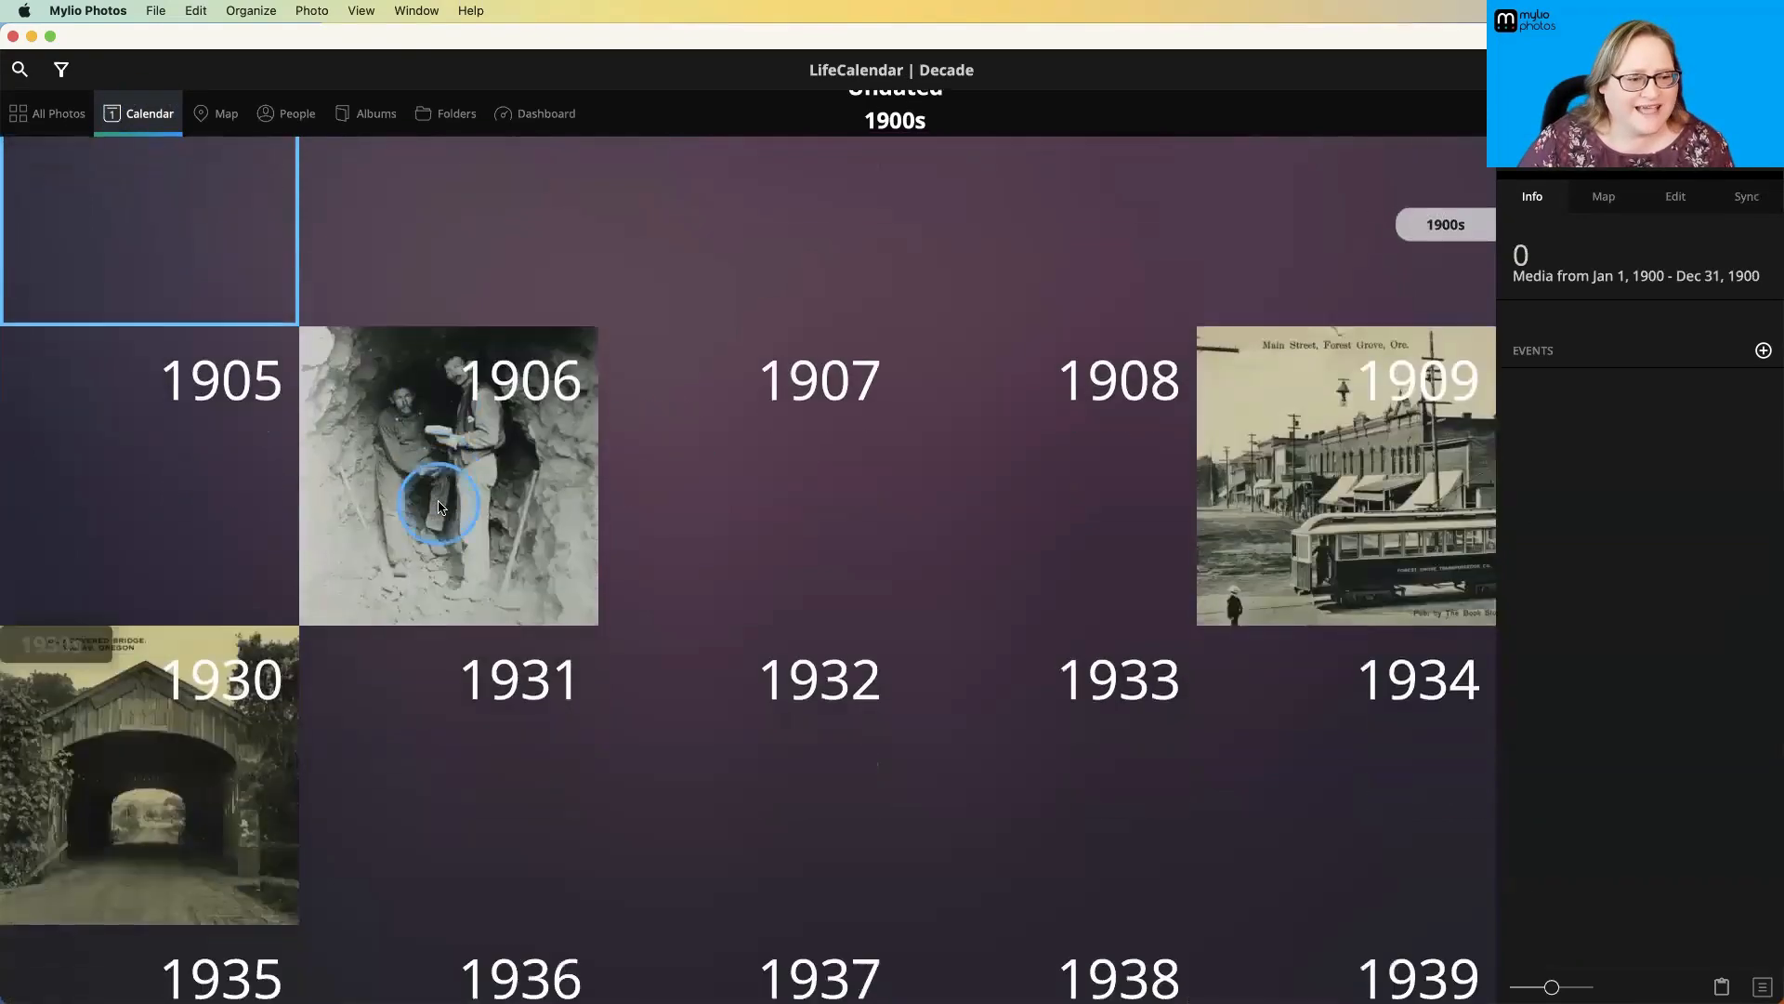
pyautogui.scroll(-15, 441, 506)
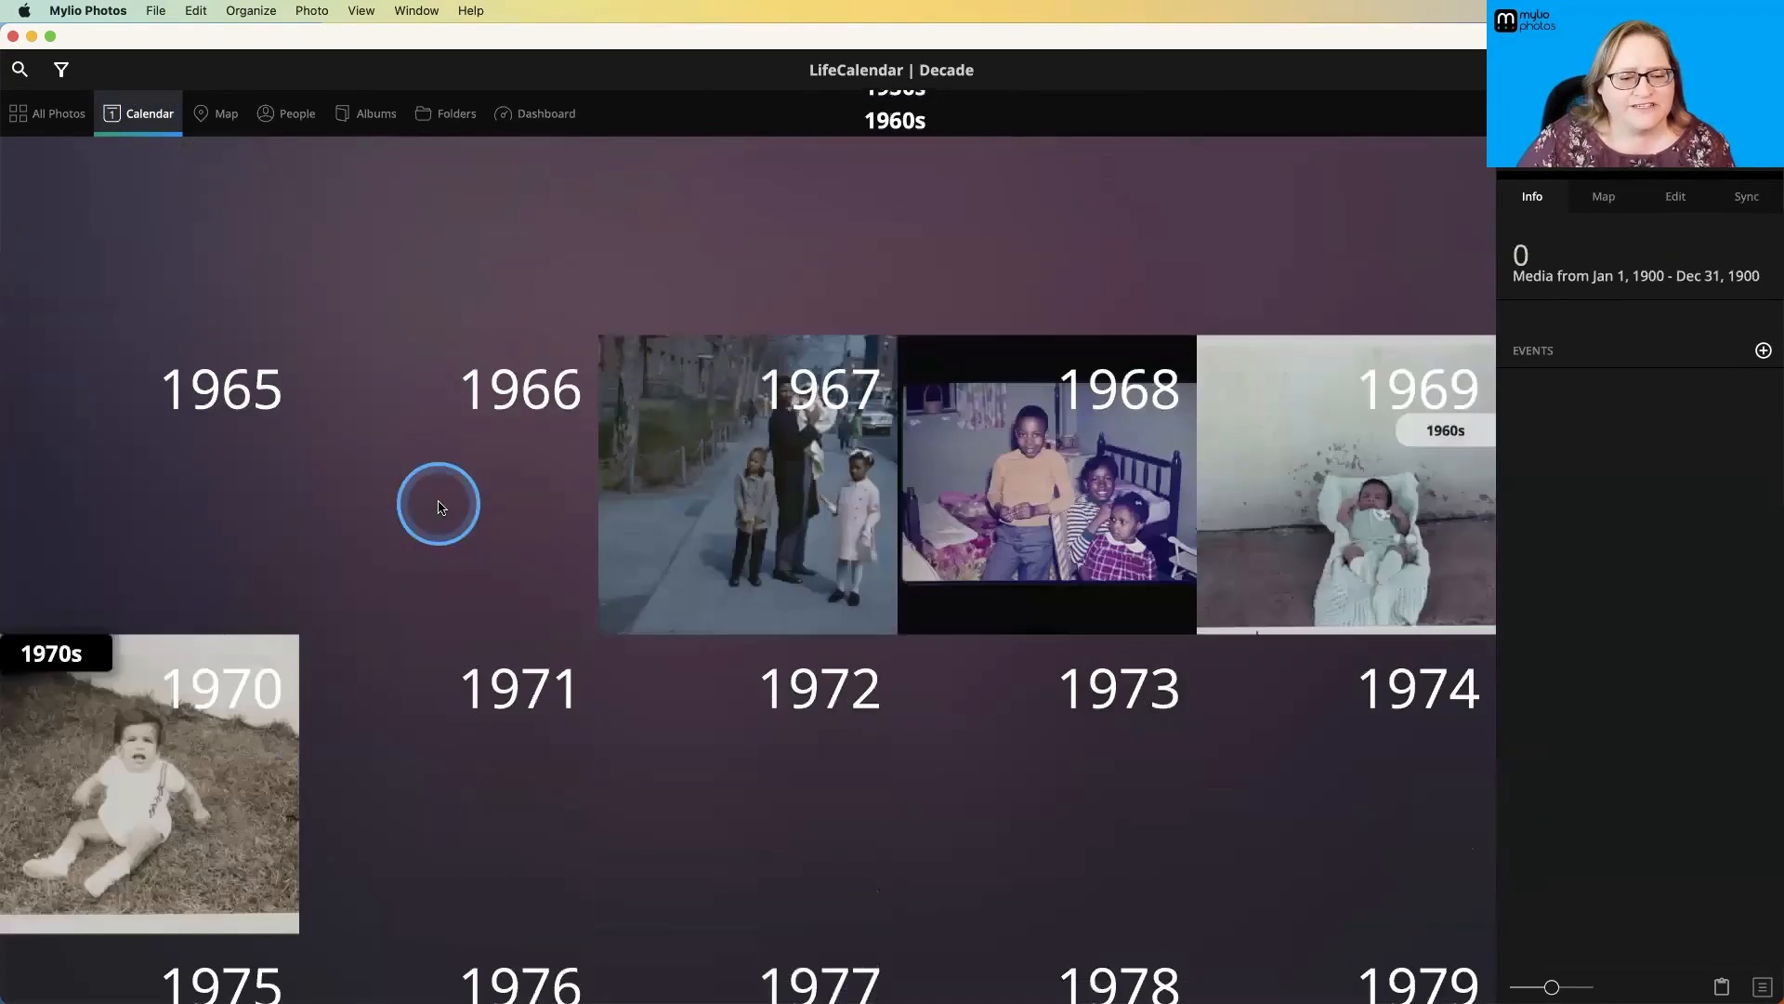
pyautogui.scroll(-10, 442, 507)
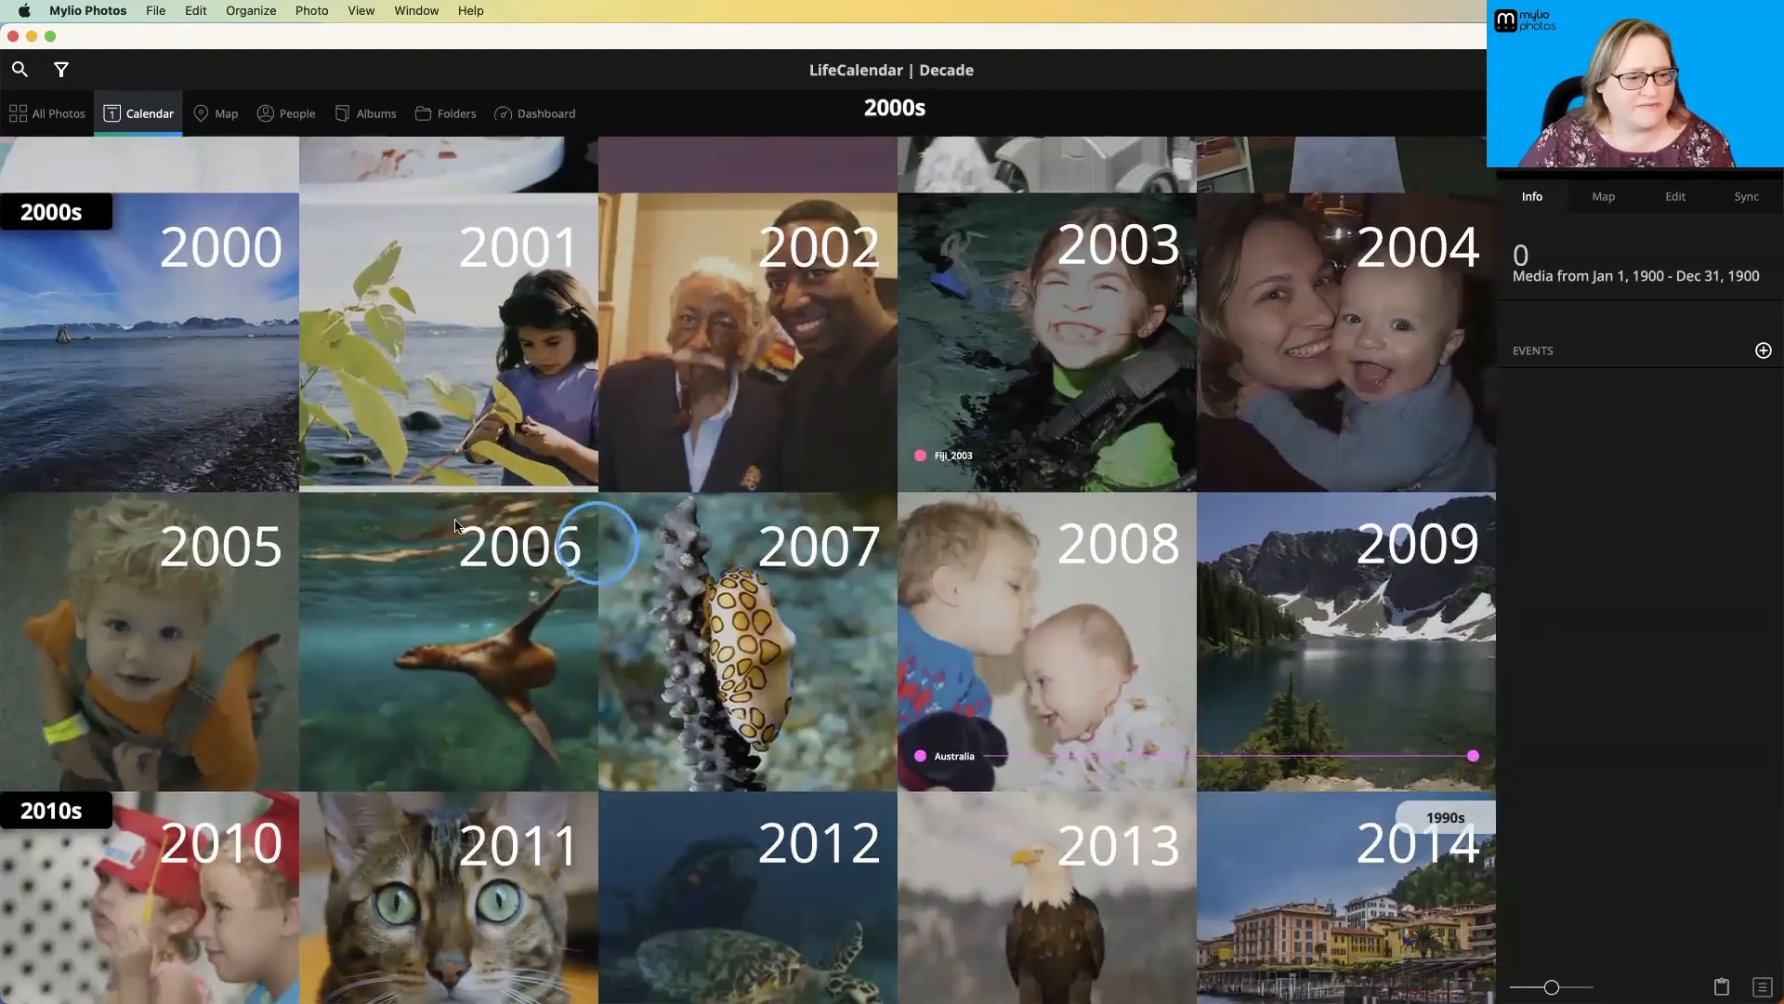
pyautogui.click(277, 307)
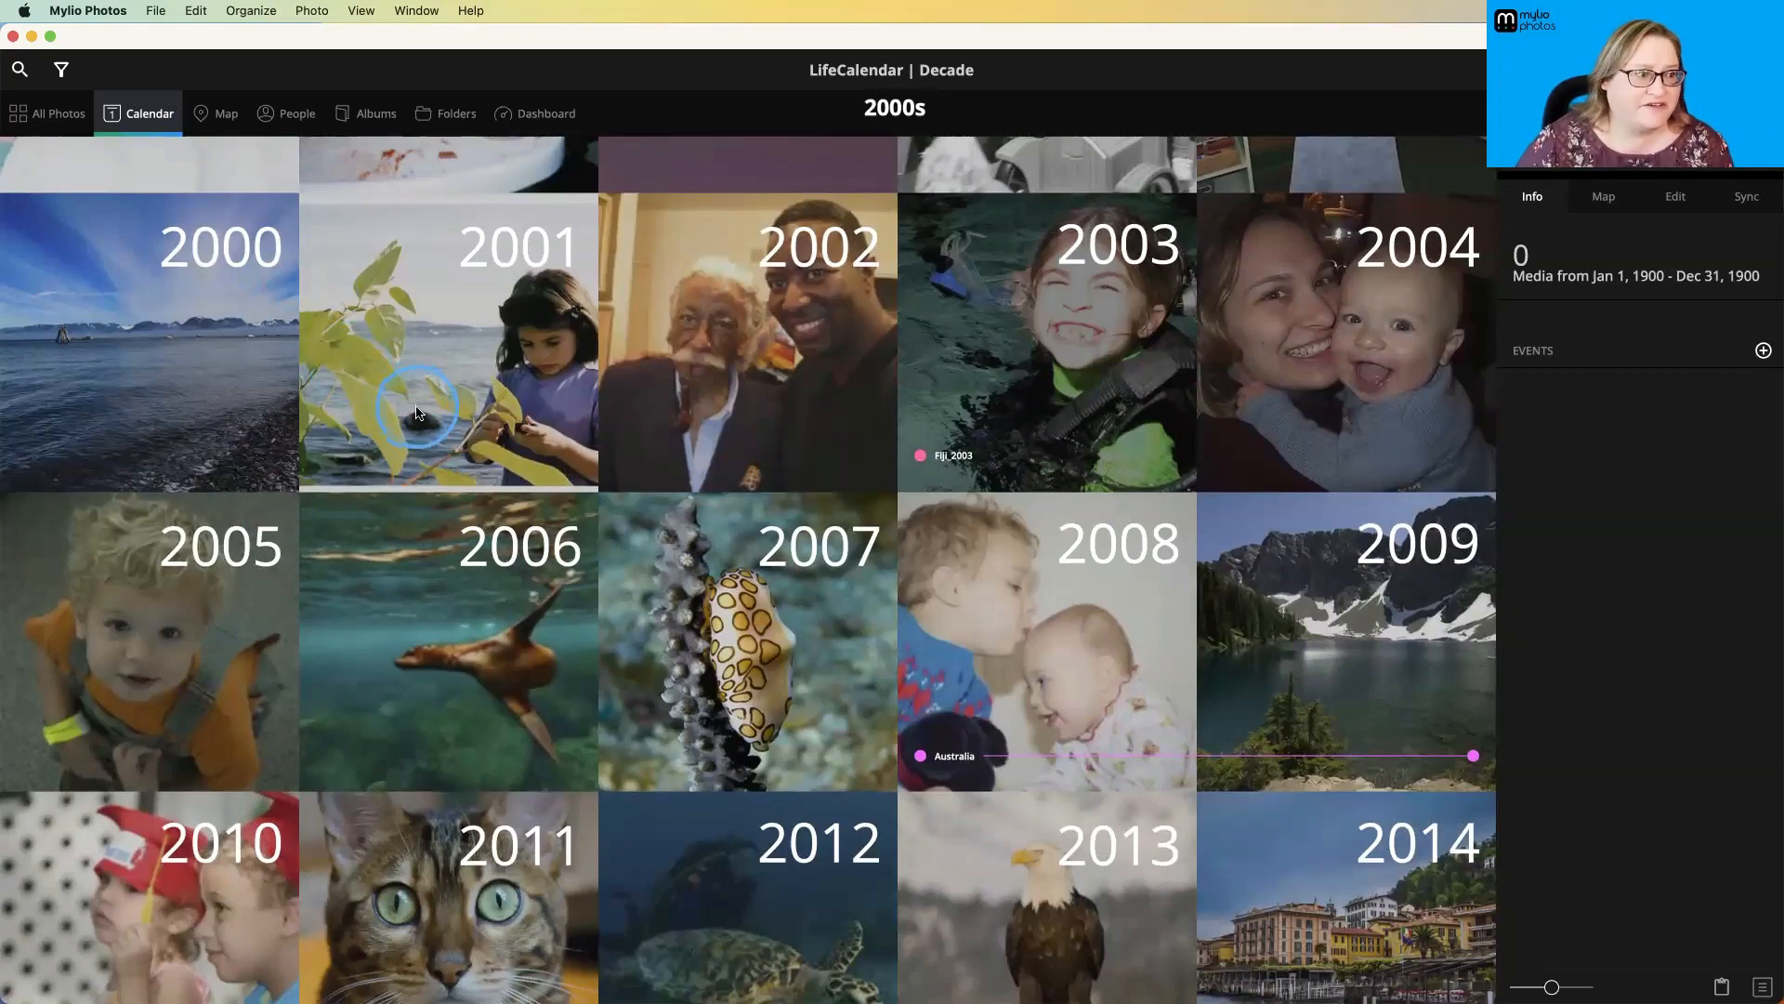
# - Open the map of geotagged media and look more closely at the photos placed across the United States
pyautogui.click(224, 115)
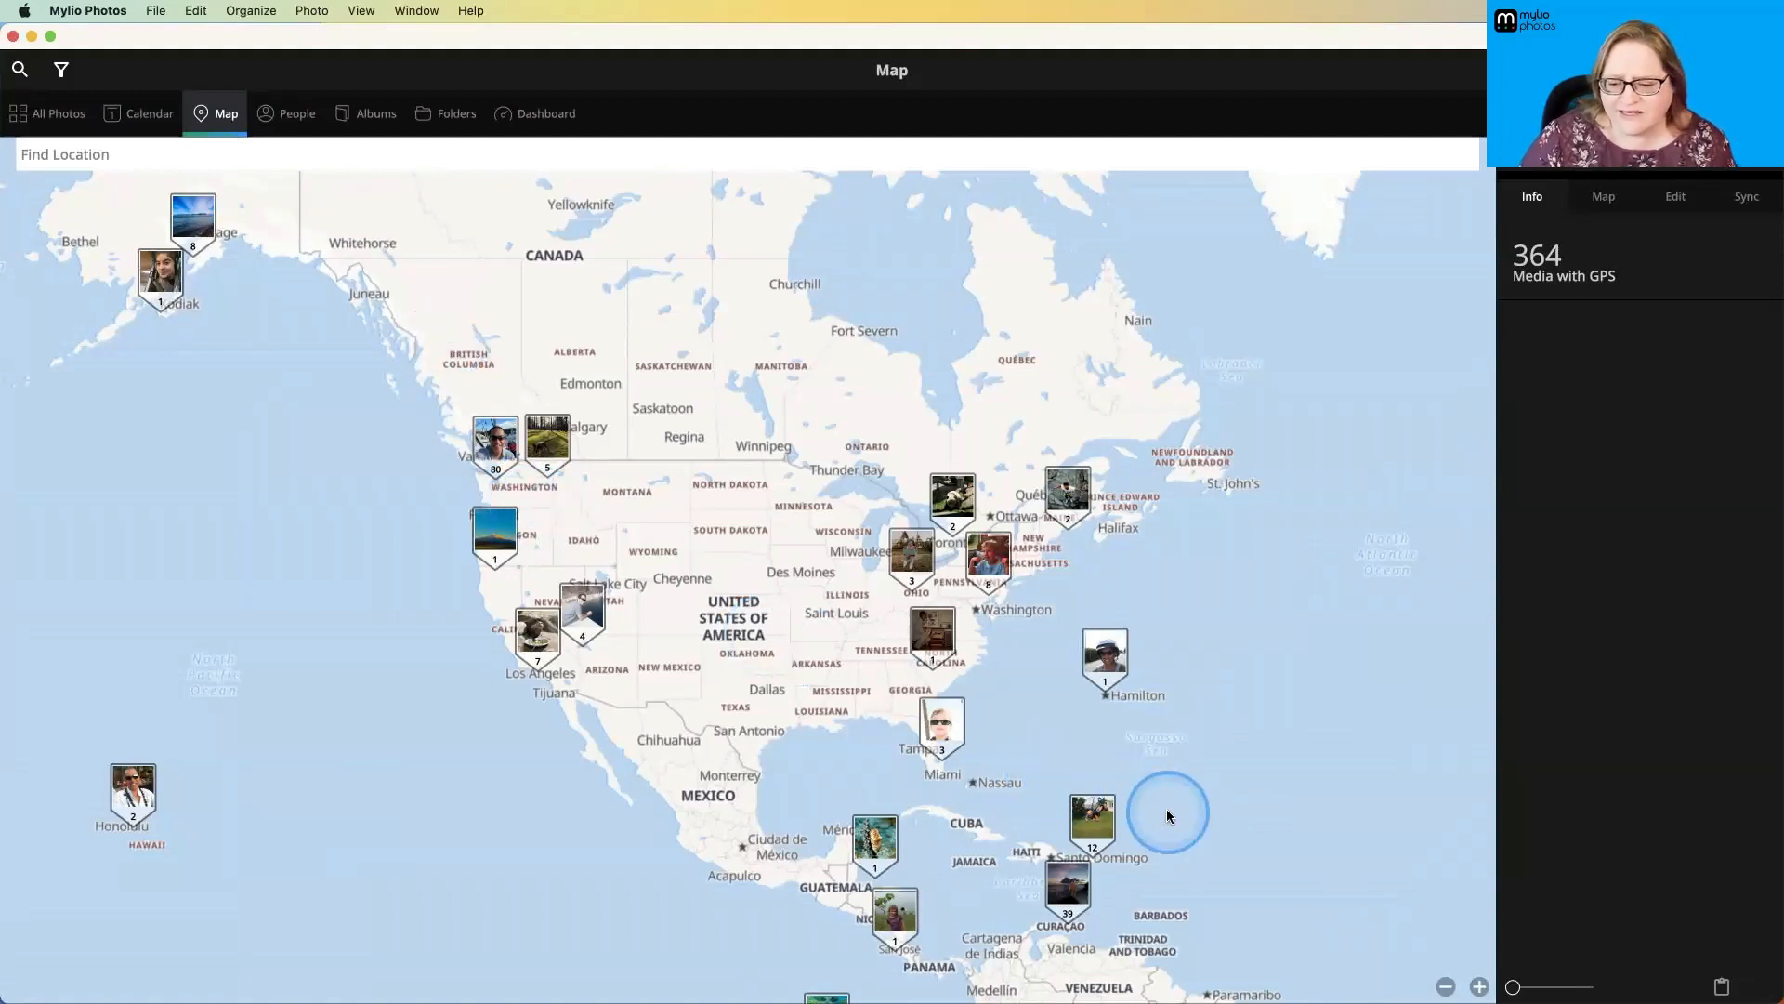
pyautogui.click(1480, 986)
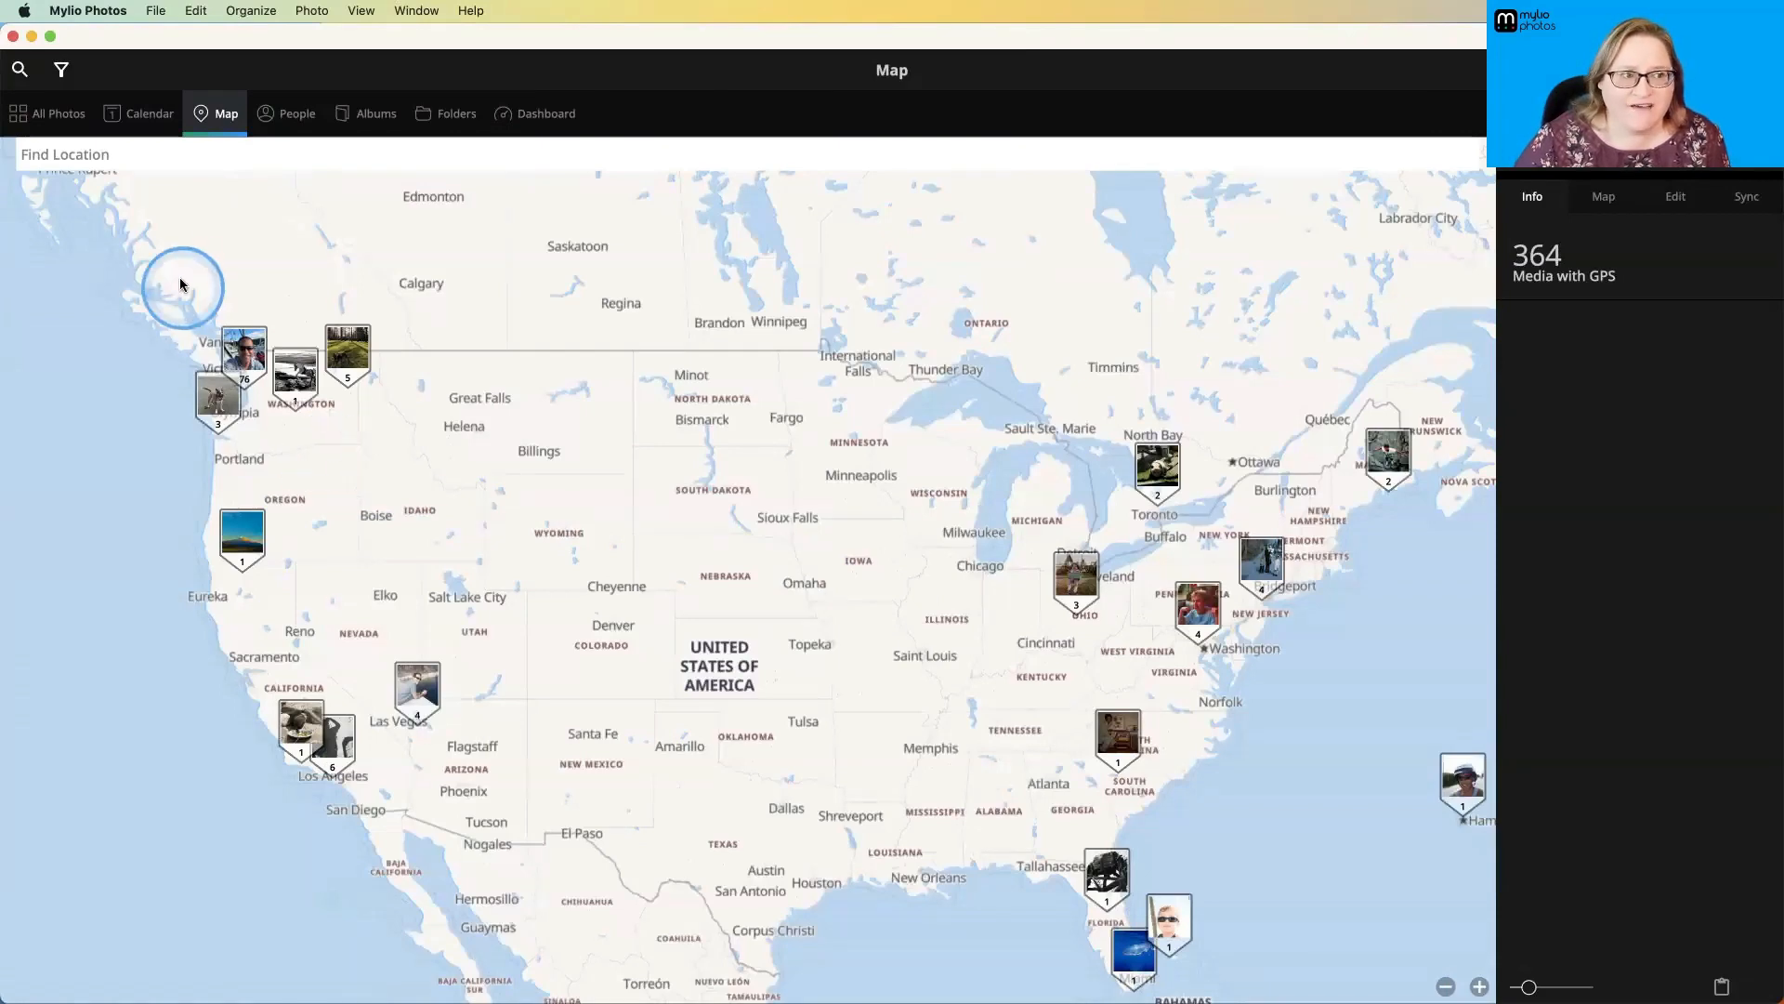
# - Return to All Photos, select the photo of the four flying pelicans and show the location map for it
pyautogui.click(58, 119)
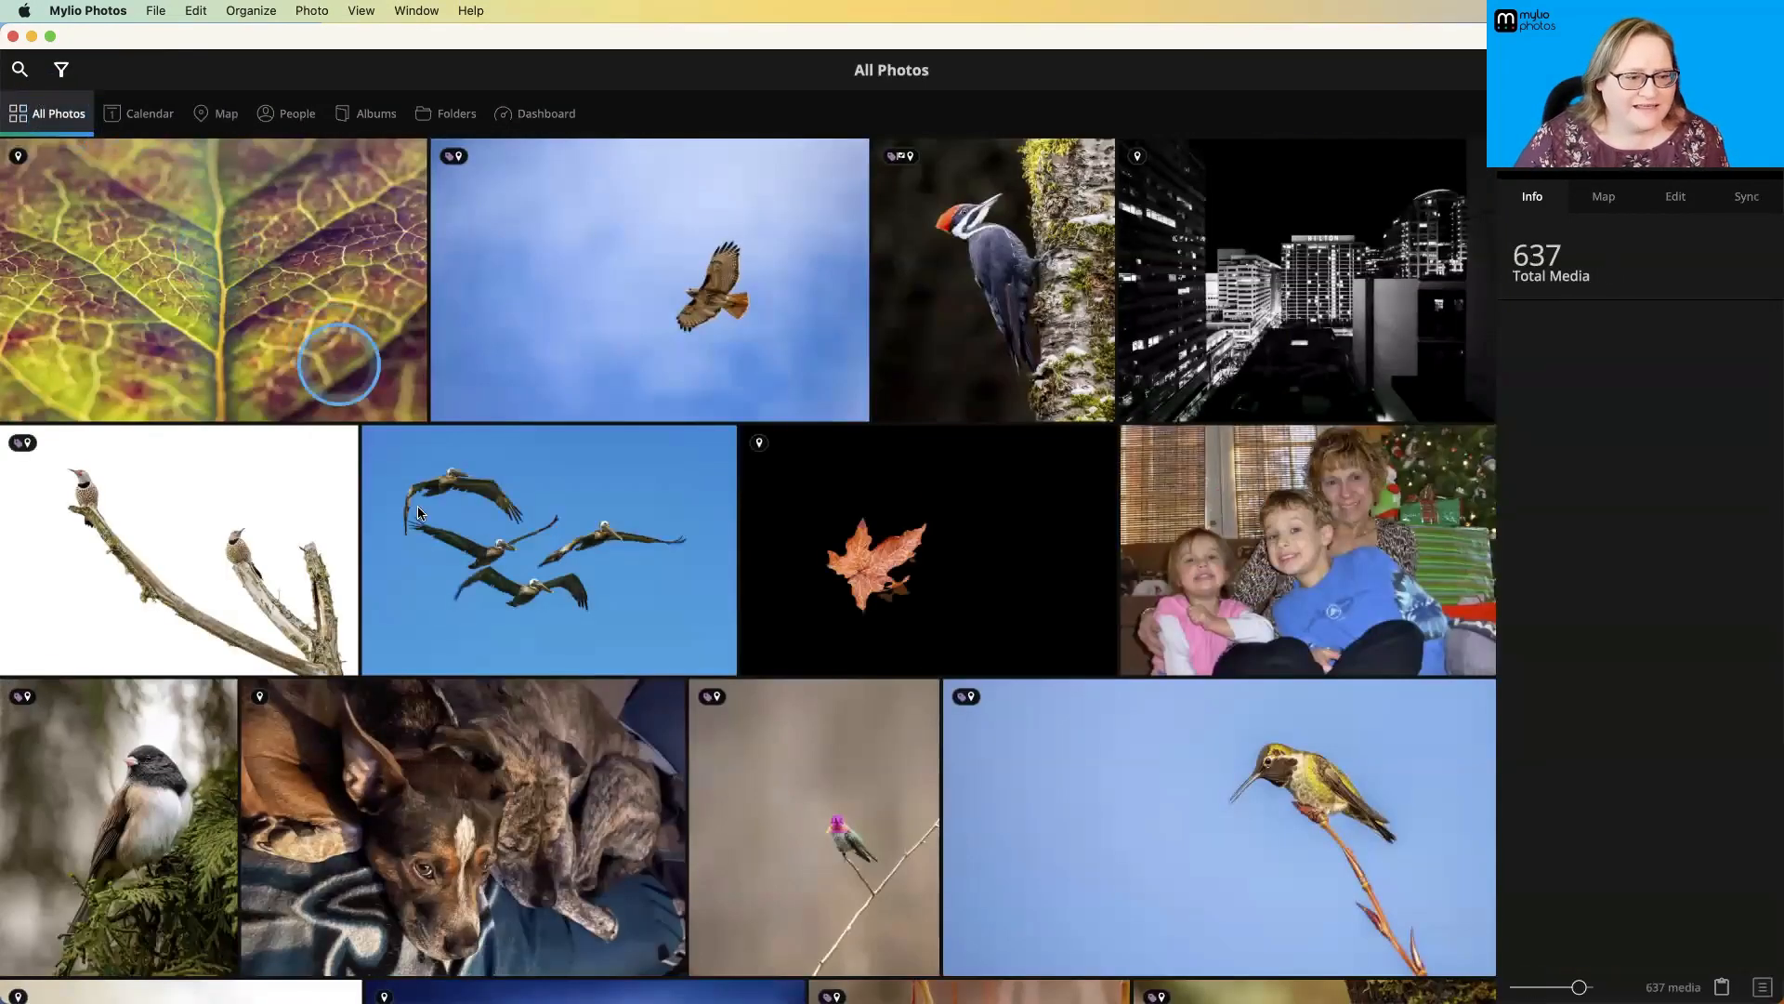
pyautogui.click(493, 512)
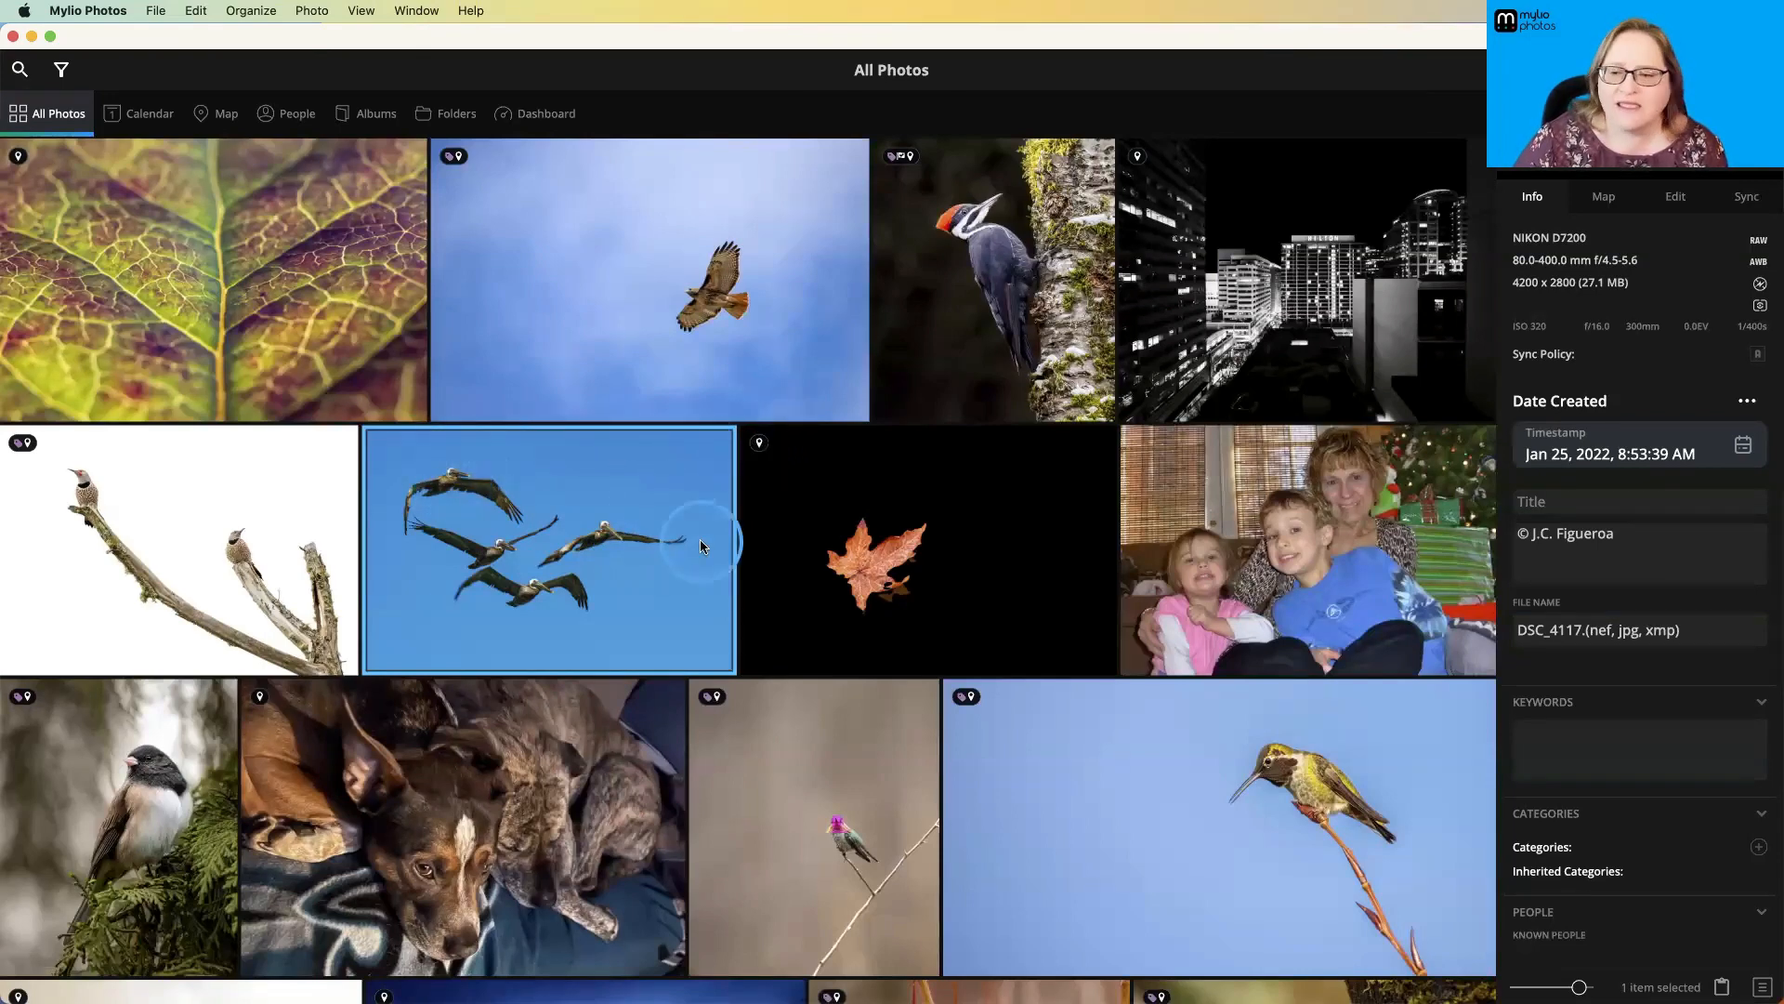
pyautogui.click(1604, 199)
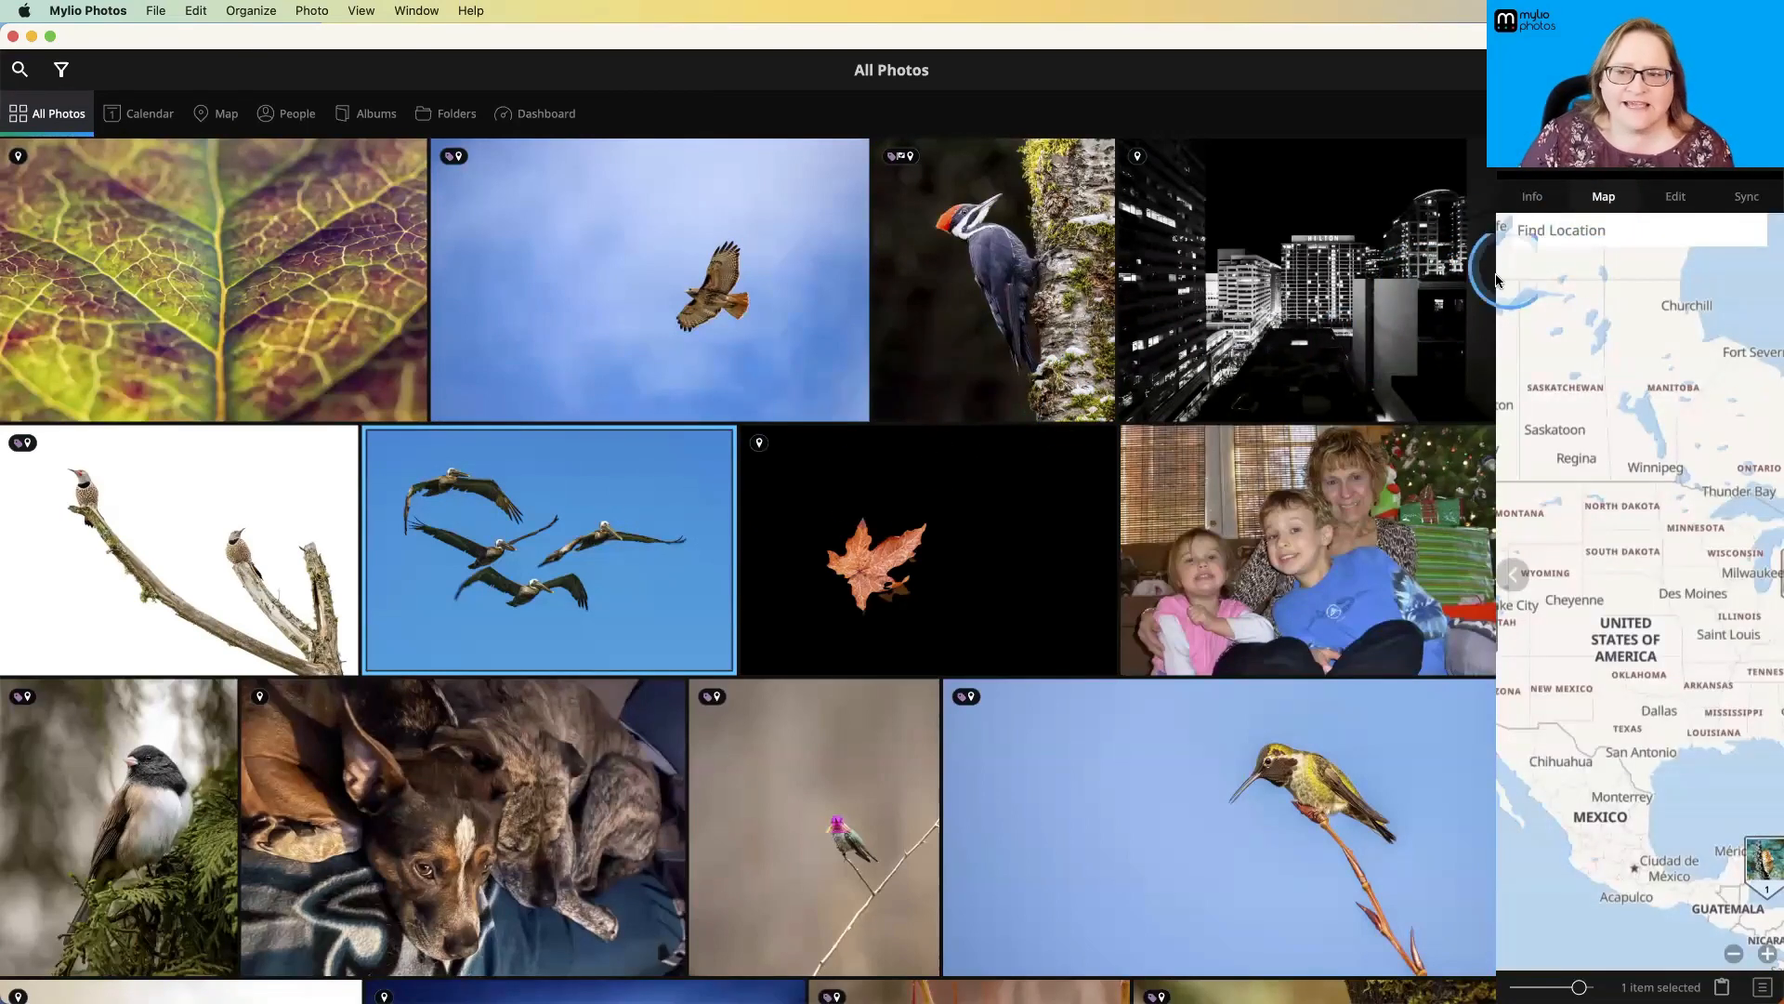
# - Find Pismo Beach in San Luis Obispo County on the map and geotag the pelican photo there
pyautogui.click(1584, 231)
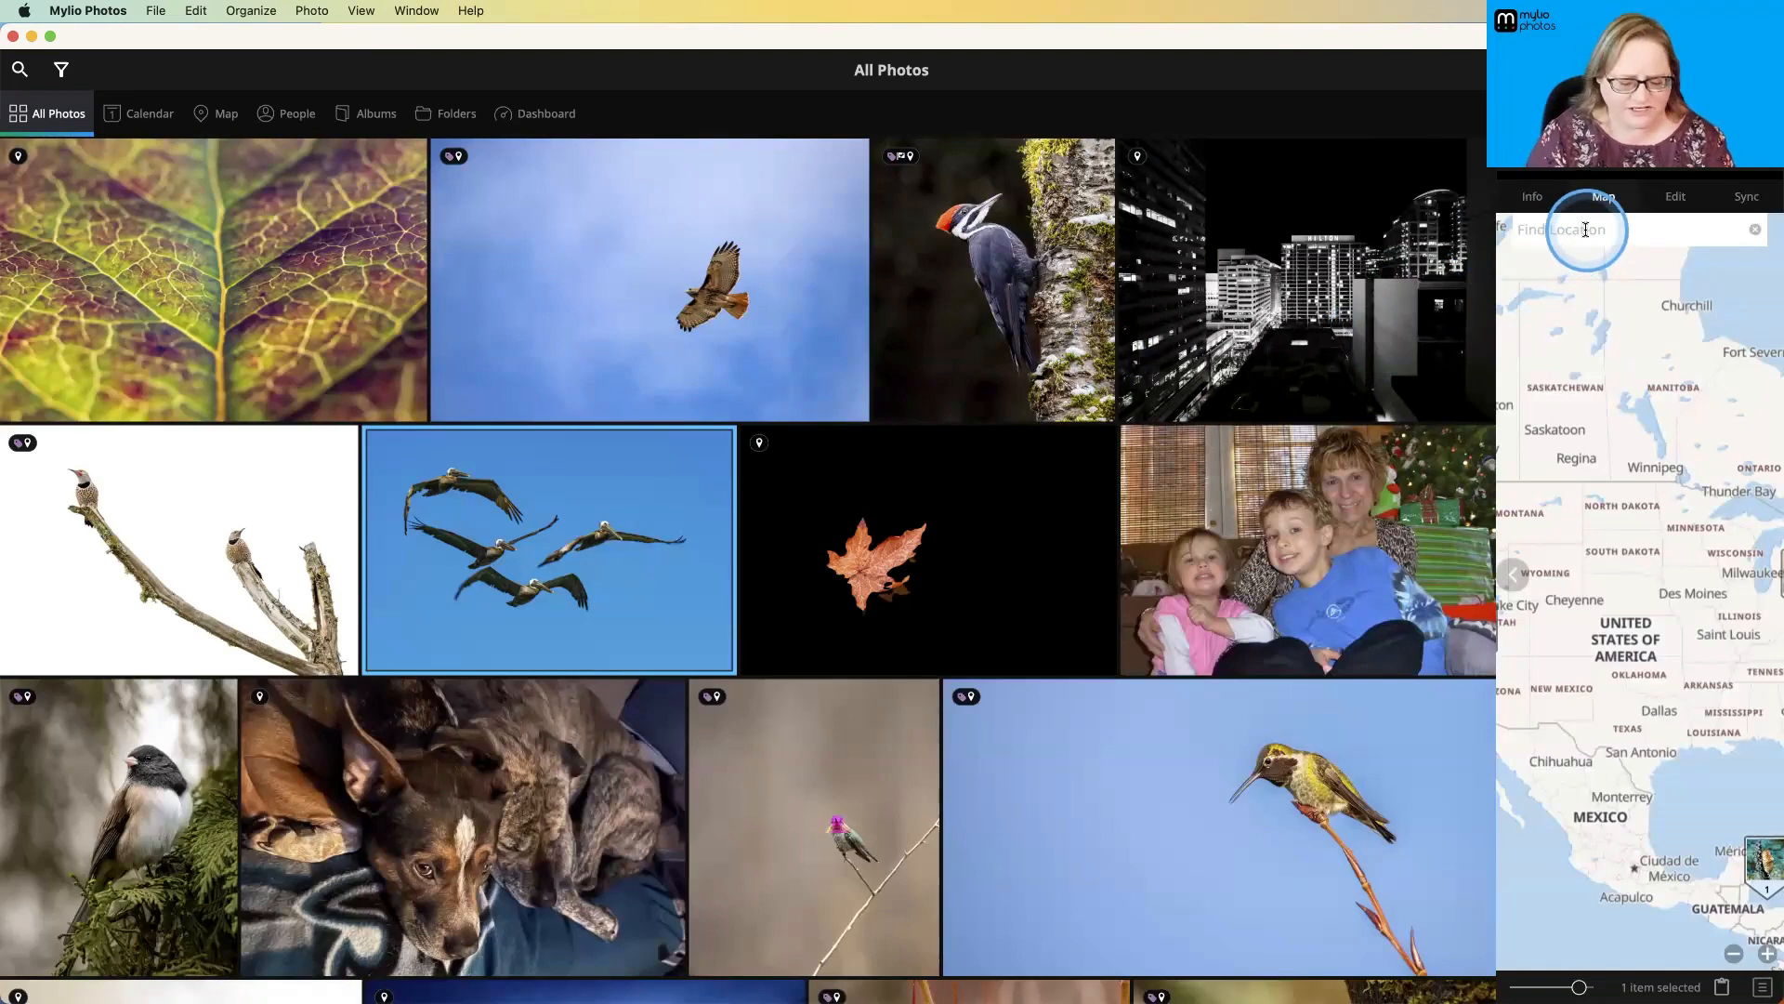
pyautogui.write('pismo b')
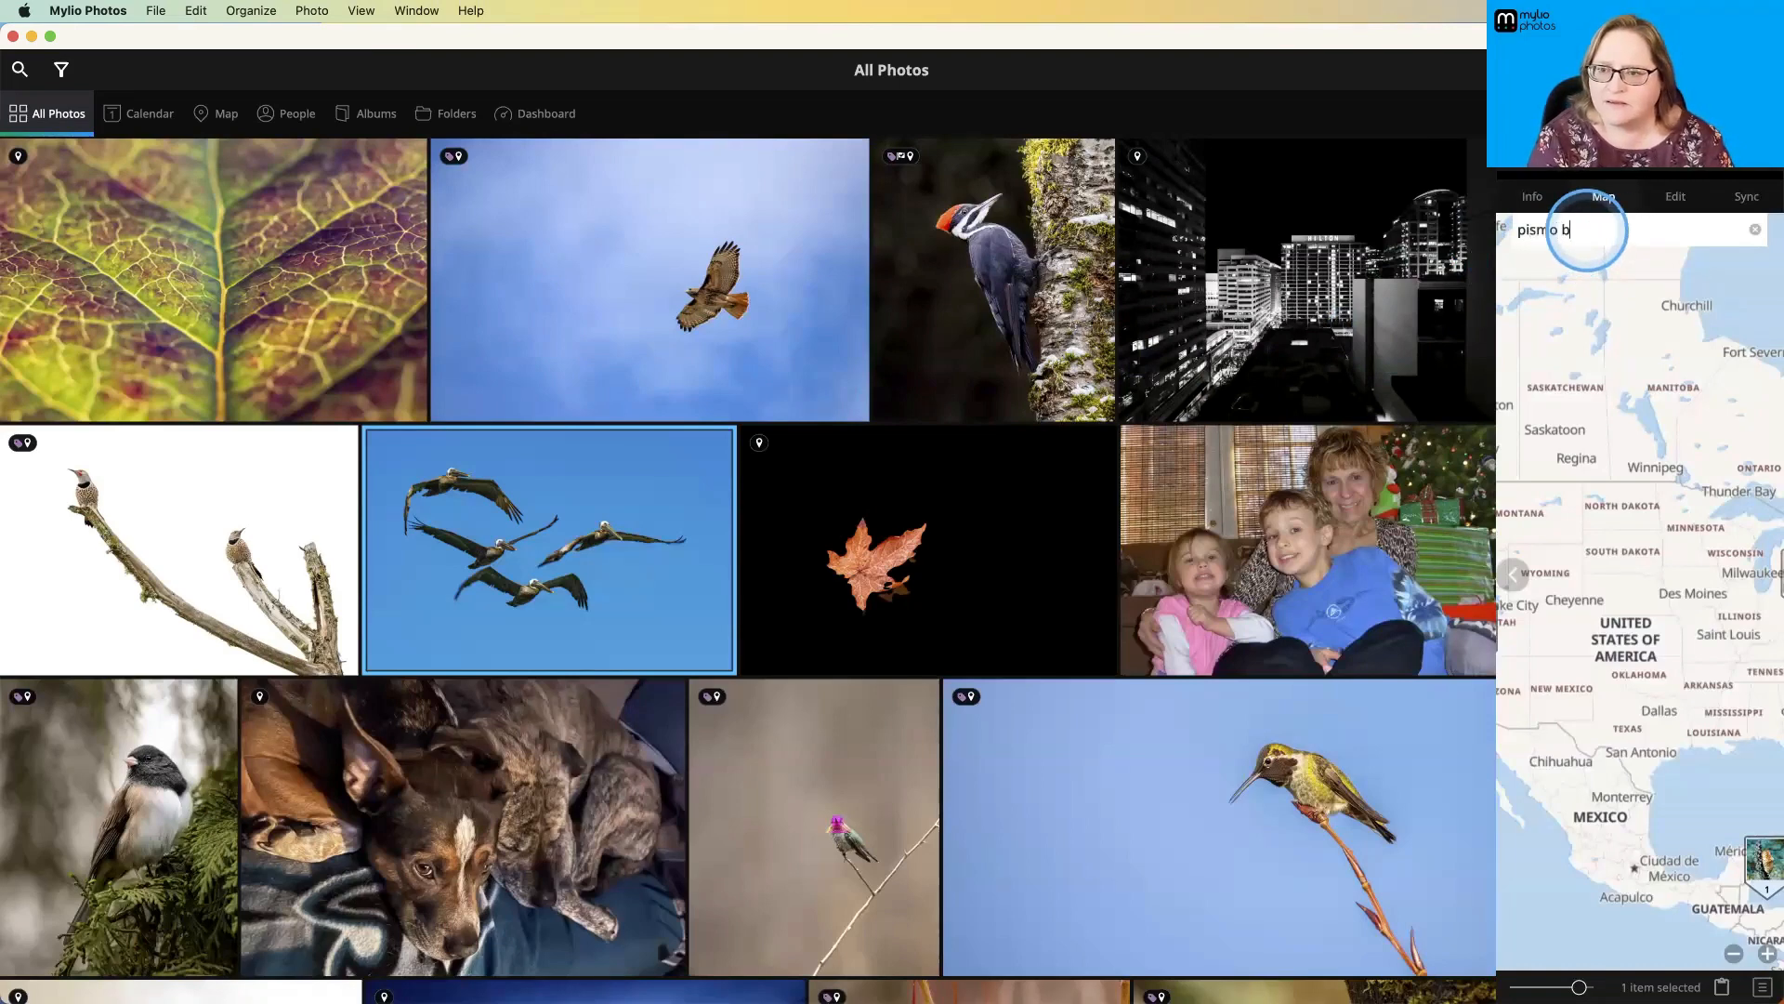
pyautogui.write('each')
pyautogui.press('Return')
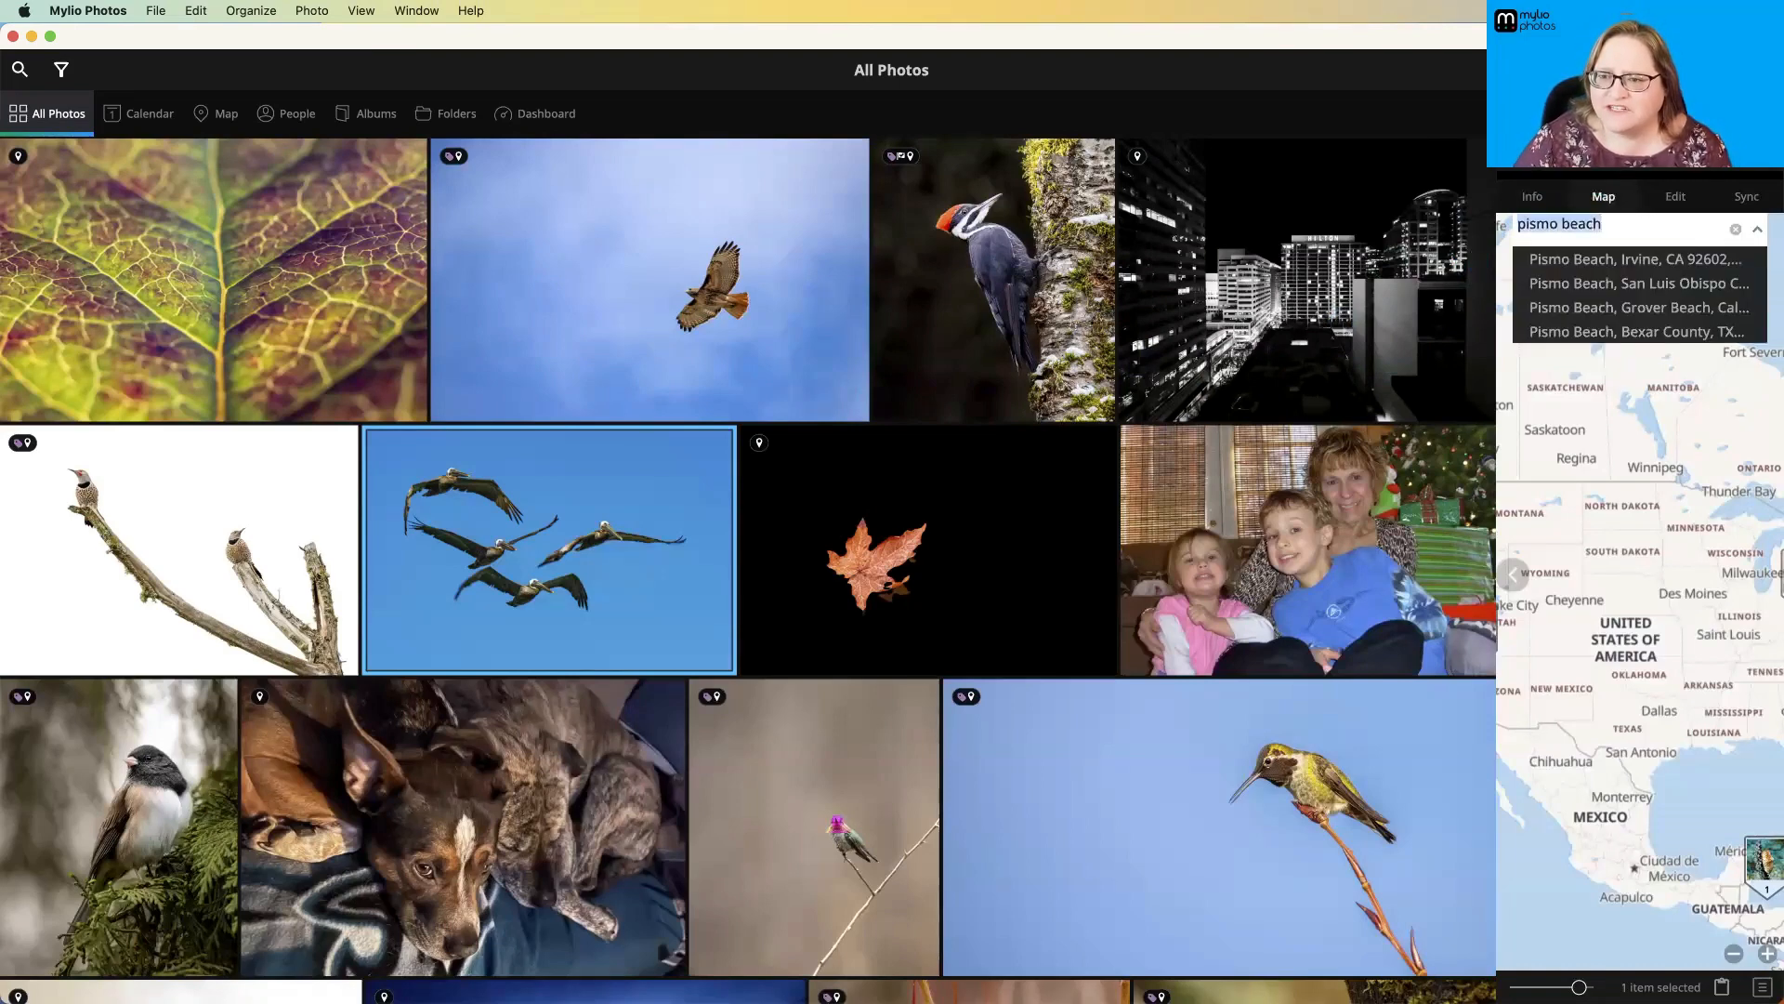
pyautogui.click(1577, 288)
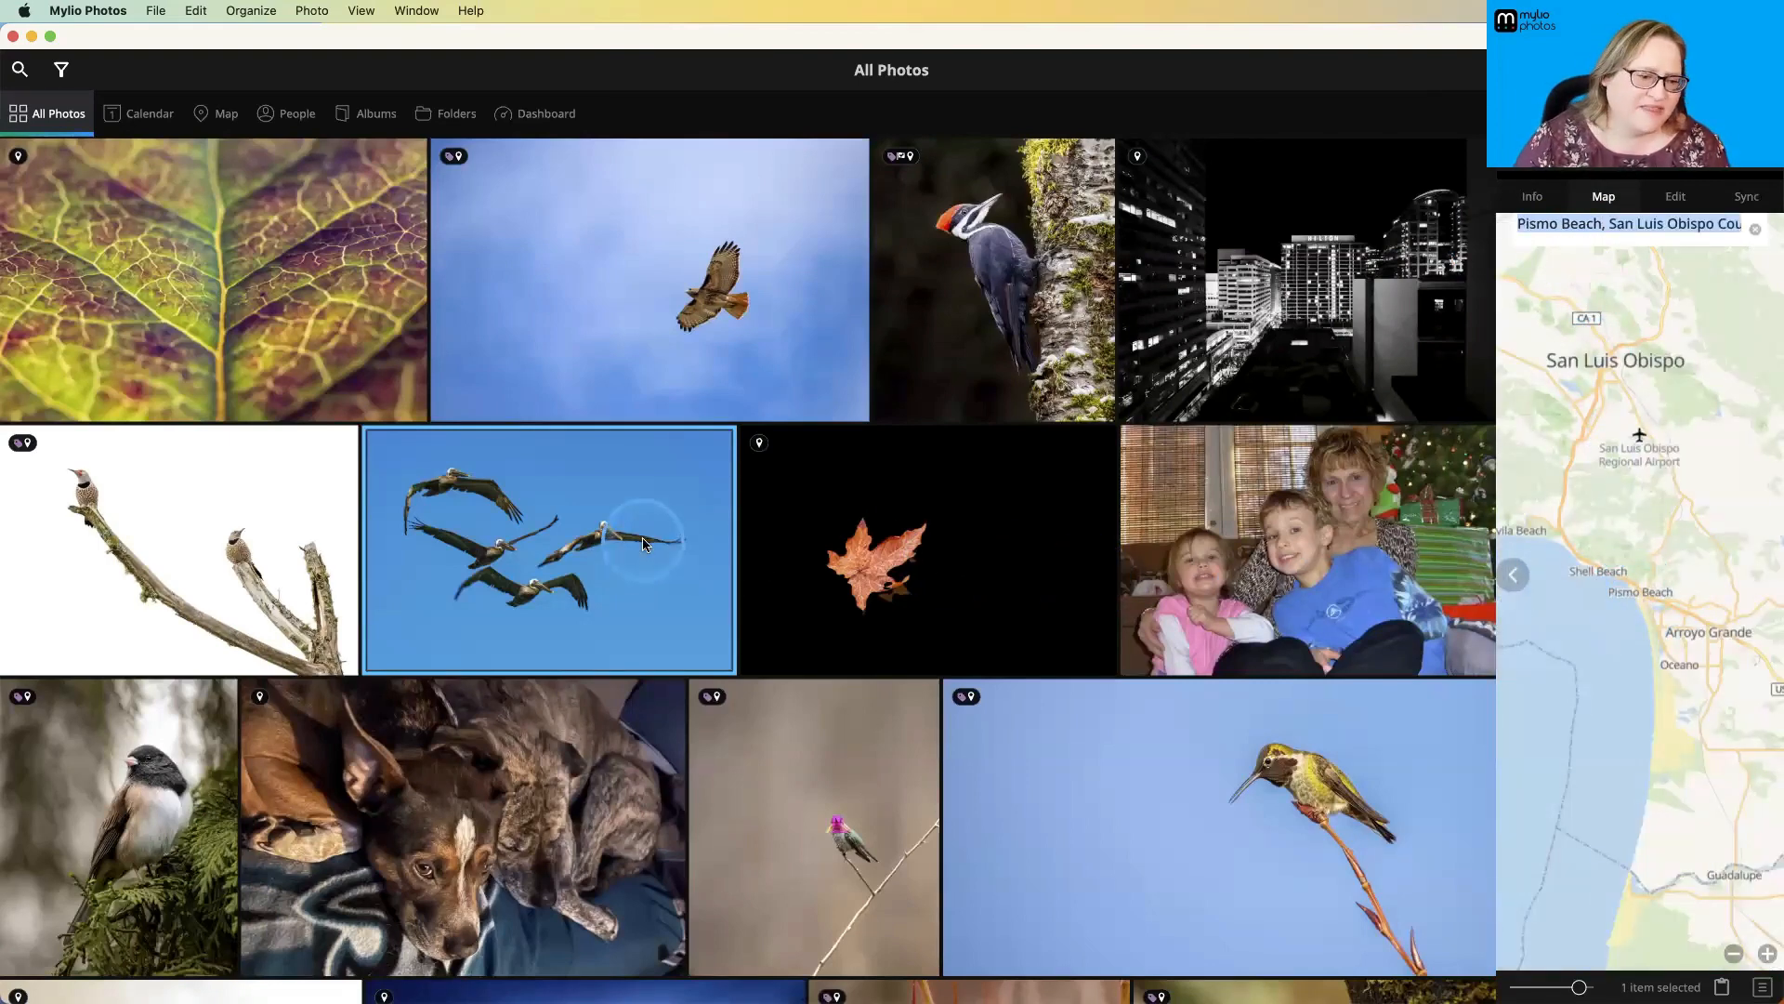
pyautogui.moveTo(643, 537)
pyautogui.mouseDown()
pyautogui.moveTo(1439, 613)
pyautogui.moveTo(1687, 585)
pyautogui.moveTo(1638, 564)
pyautogui.mouseUp()
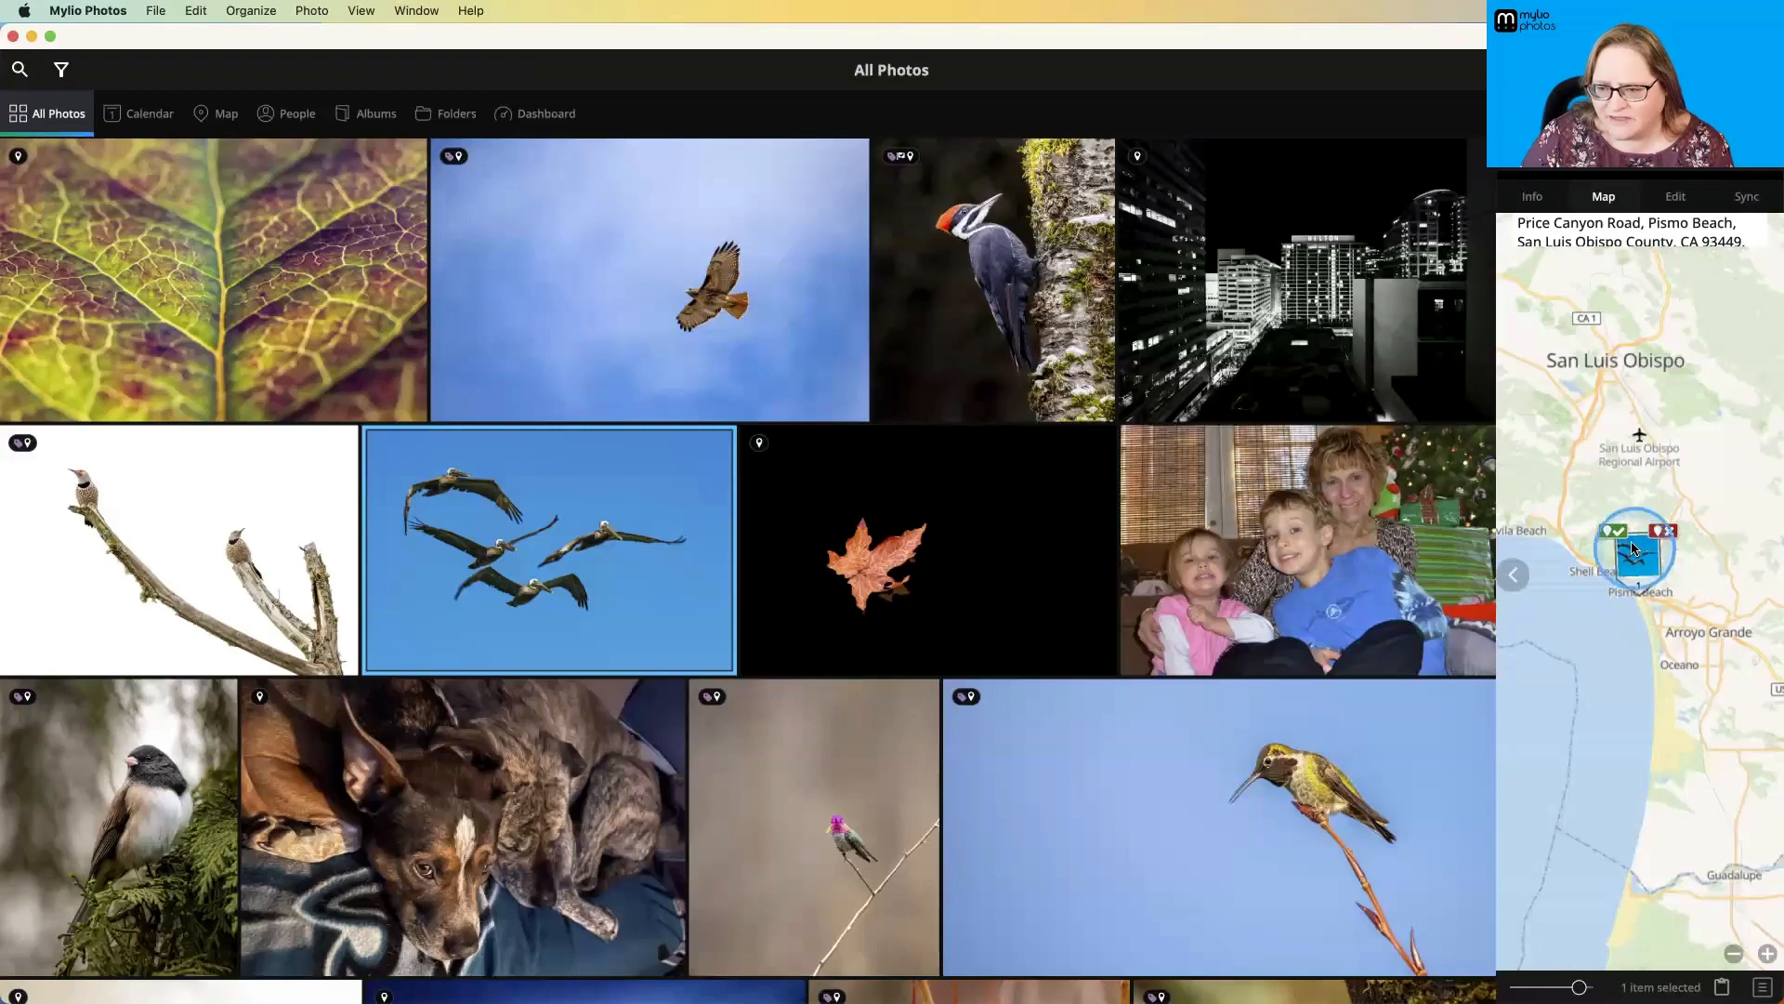
pyautogui.click(1613, 530)
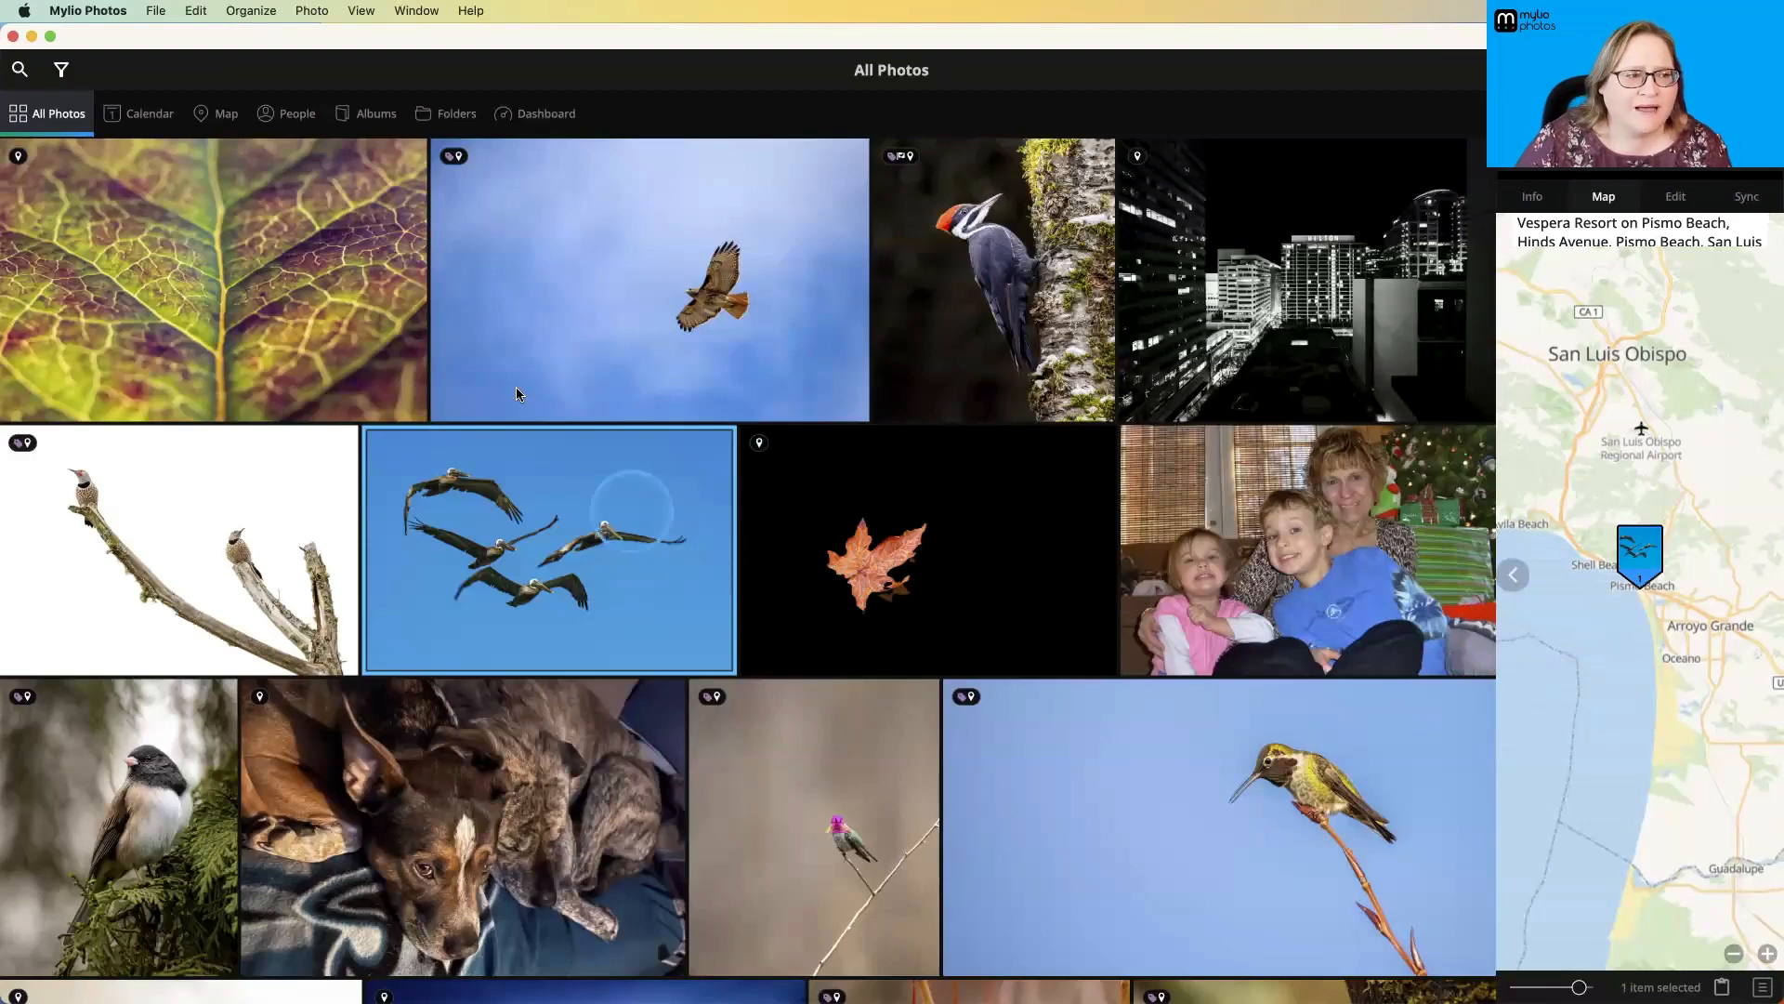
# - Examine the pelican photo's placement on the California coast in the full map view
pyautogui.click(229, 114)
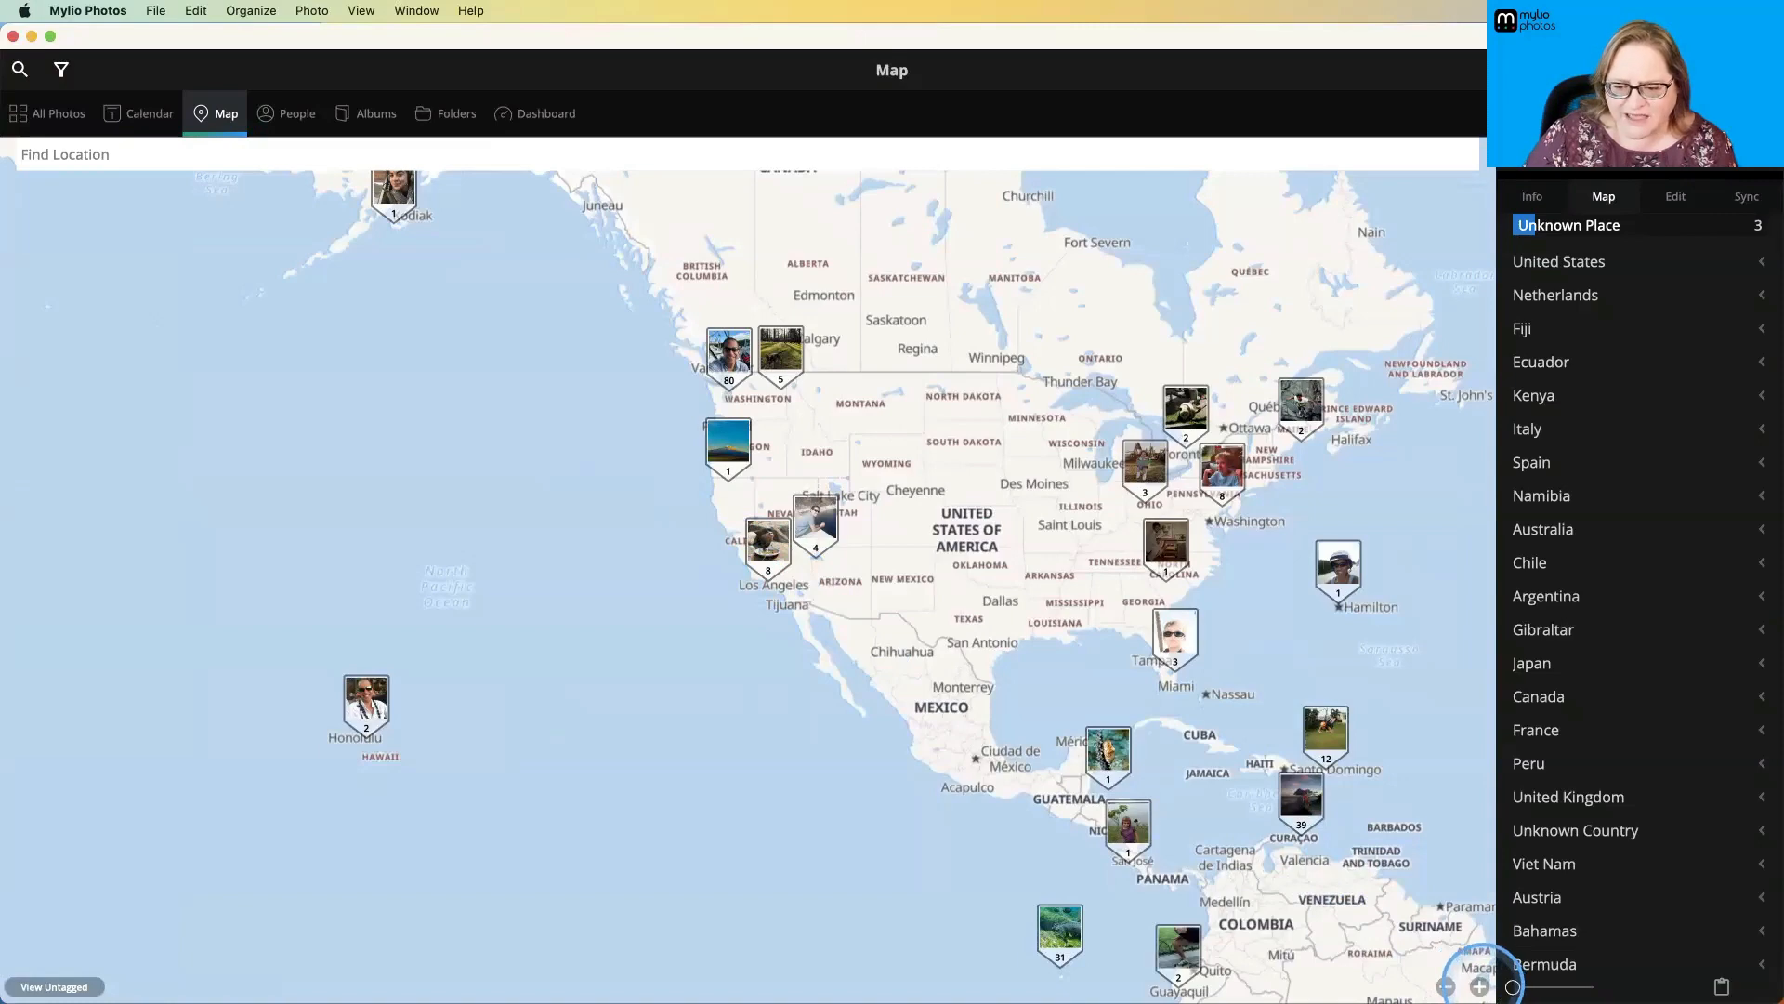
pyautogui.click(1480, 986)
pyautogui.click(1480, 986)
pyautogui.click(1480, 986)
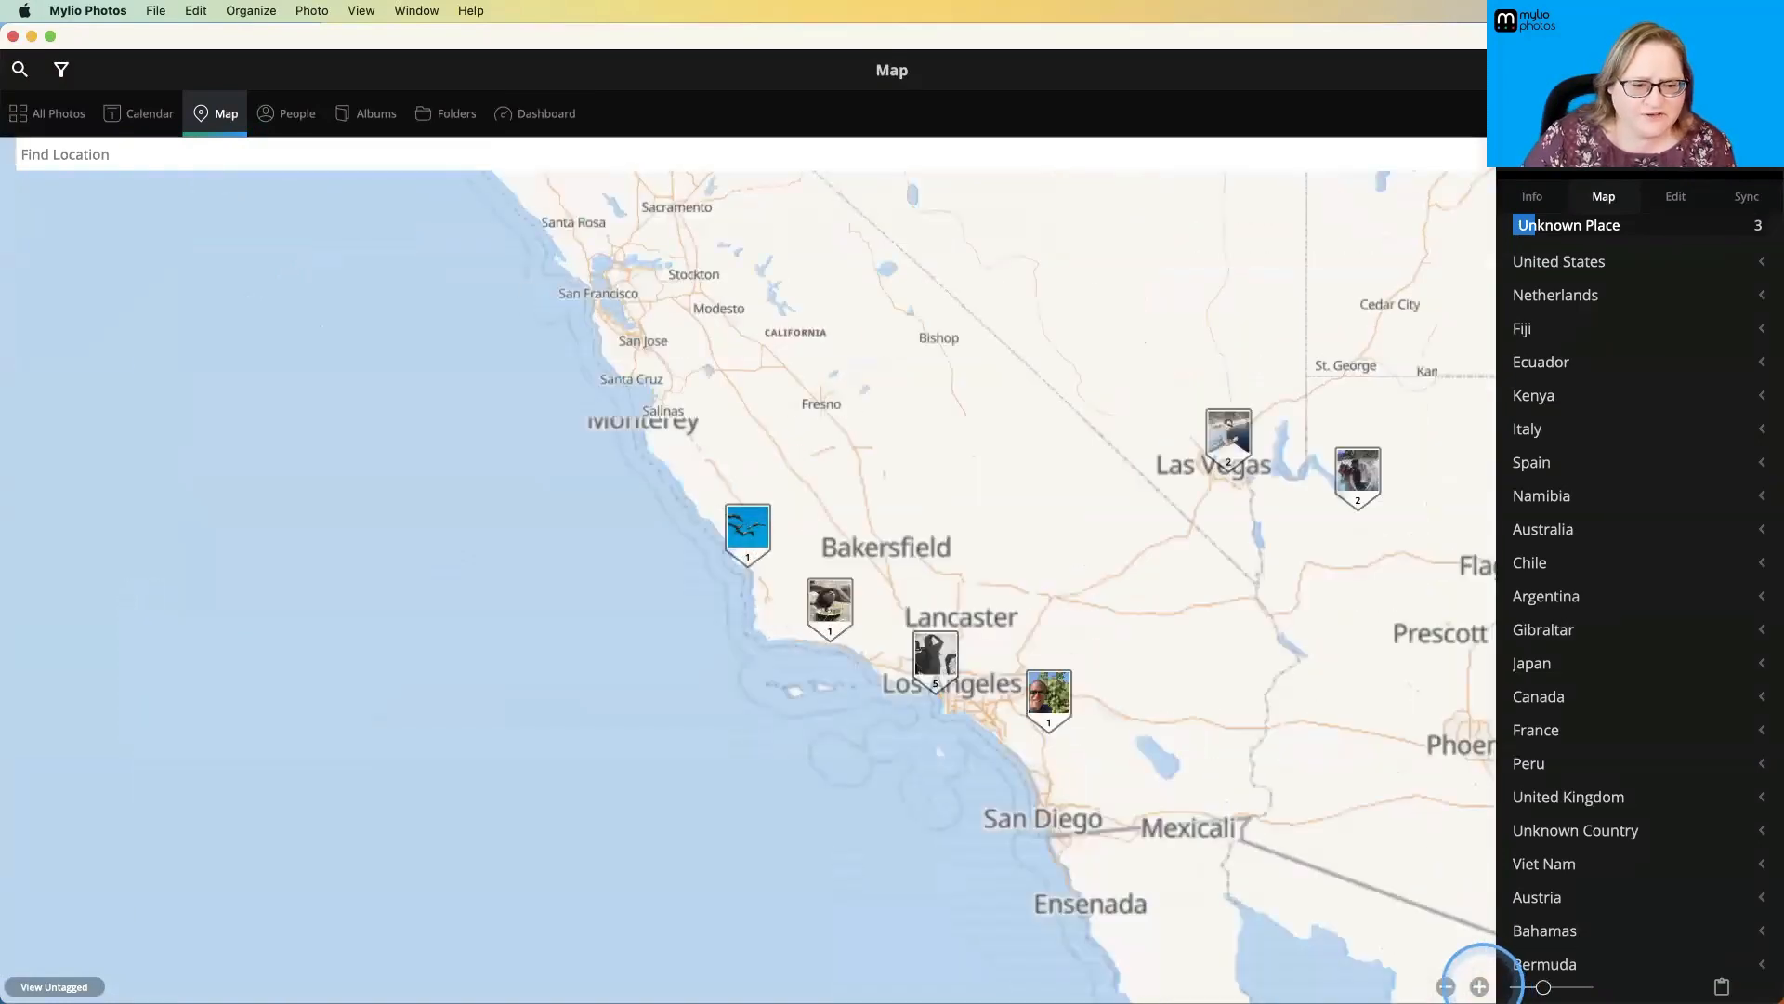
pyautogui.click(1479, 986)
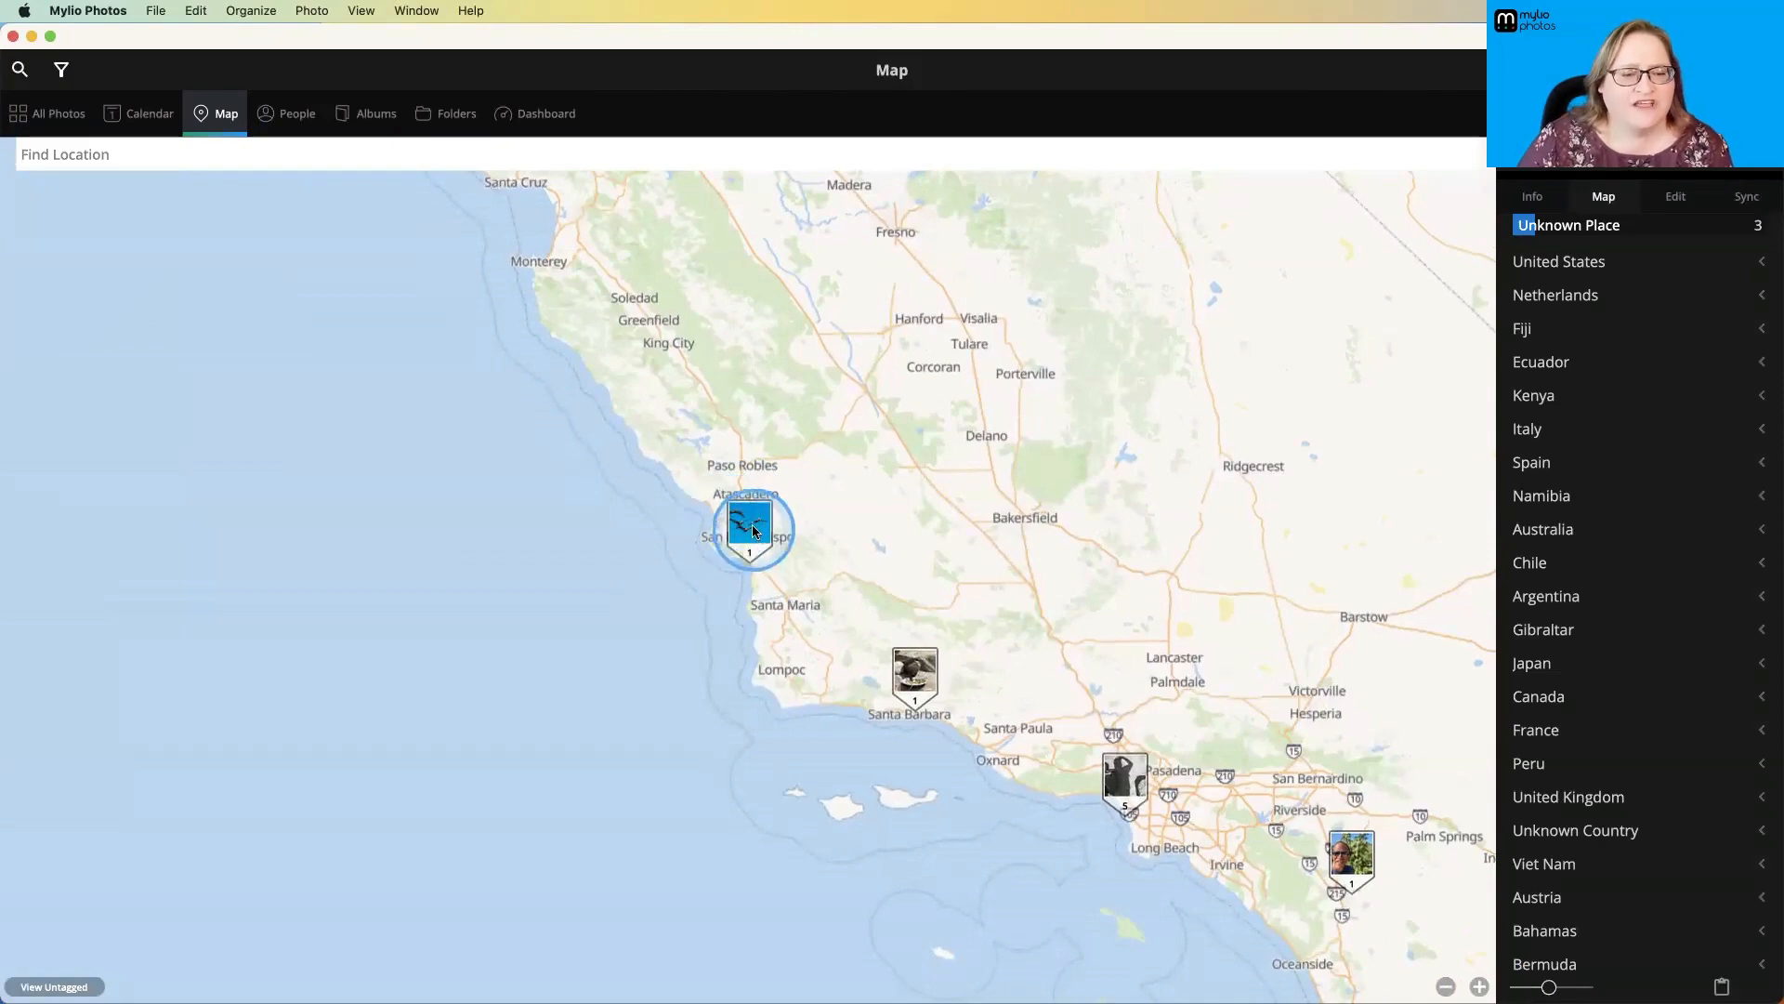
pyautogui.click(329, 150)
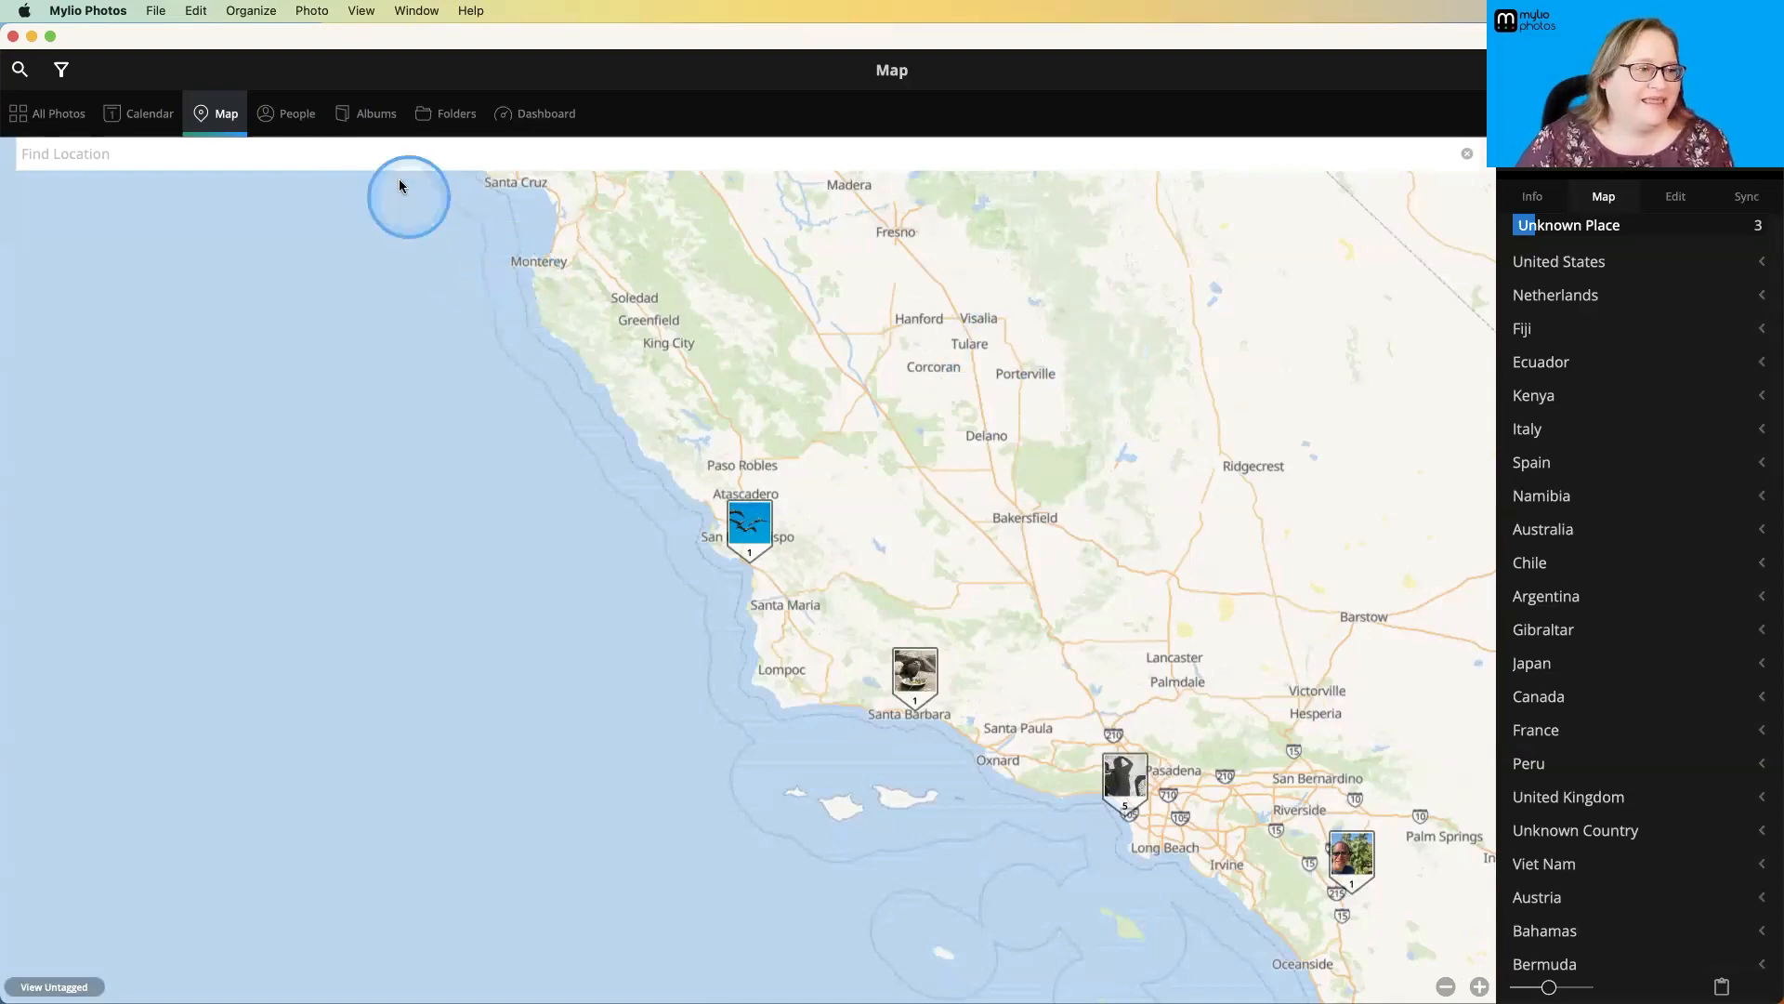
# - View the photos of the person pictured with the red umbrella in People, and return to the people overview
pyautogui.click(297, 117)
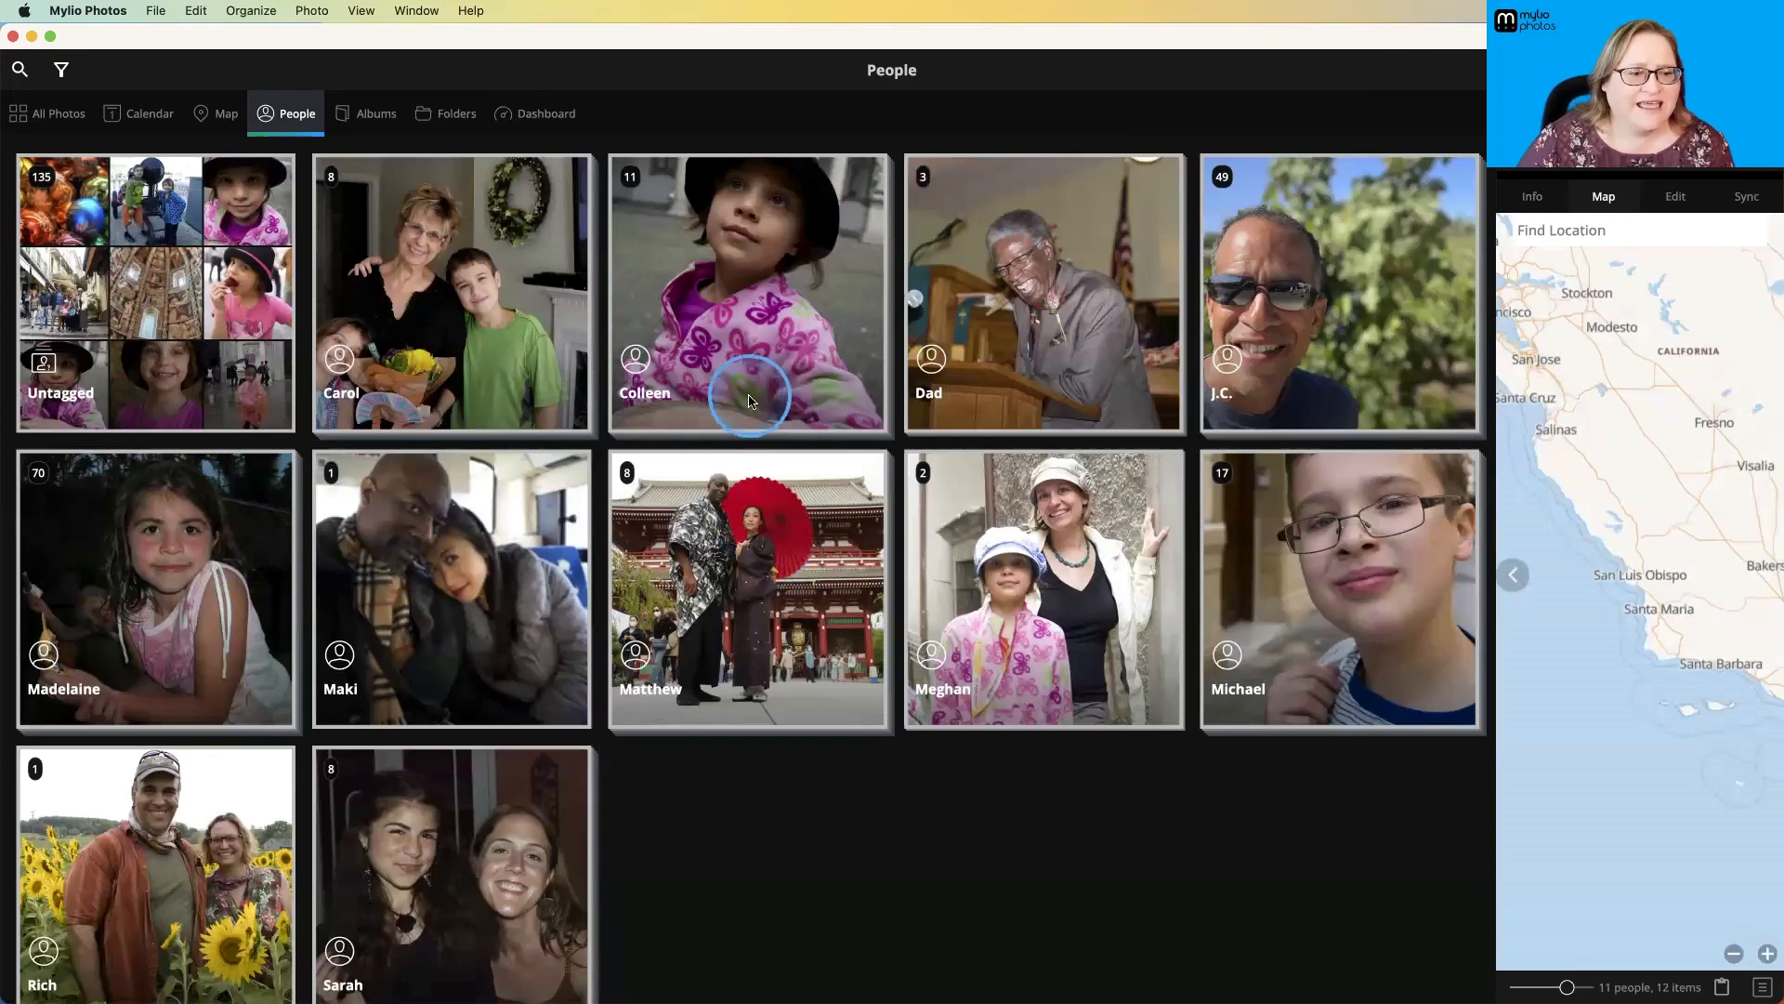
pyautogui.click(743, 530)
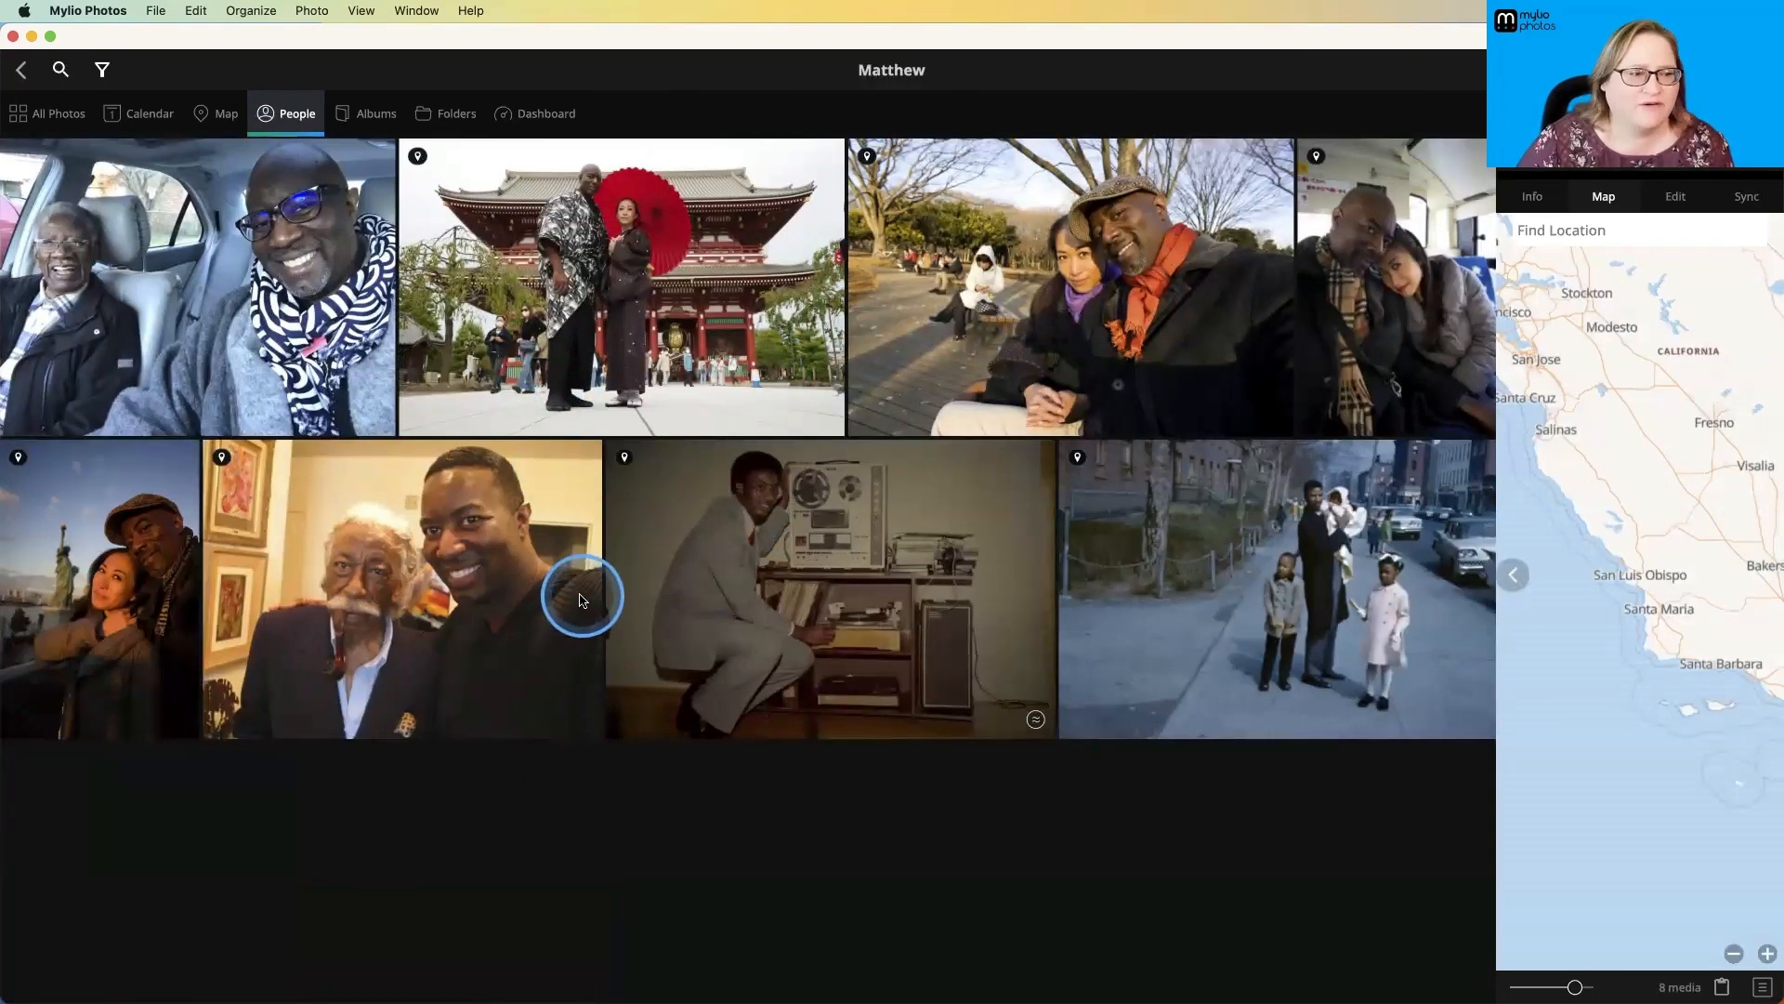
pyautogui.click(22, 71)
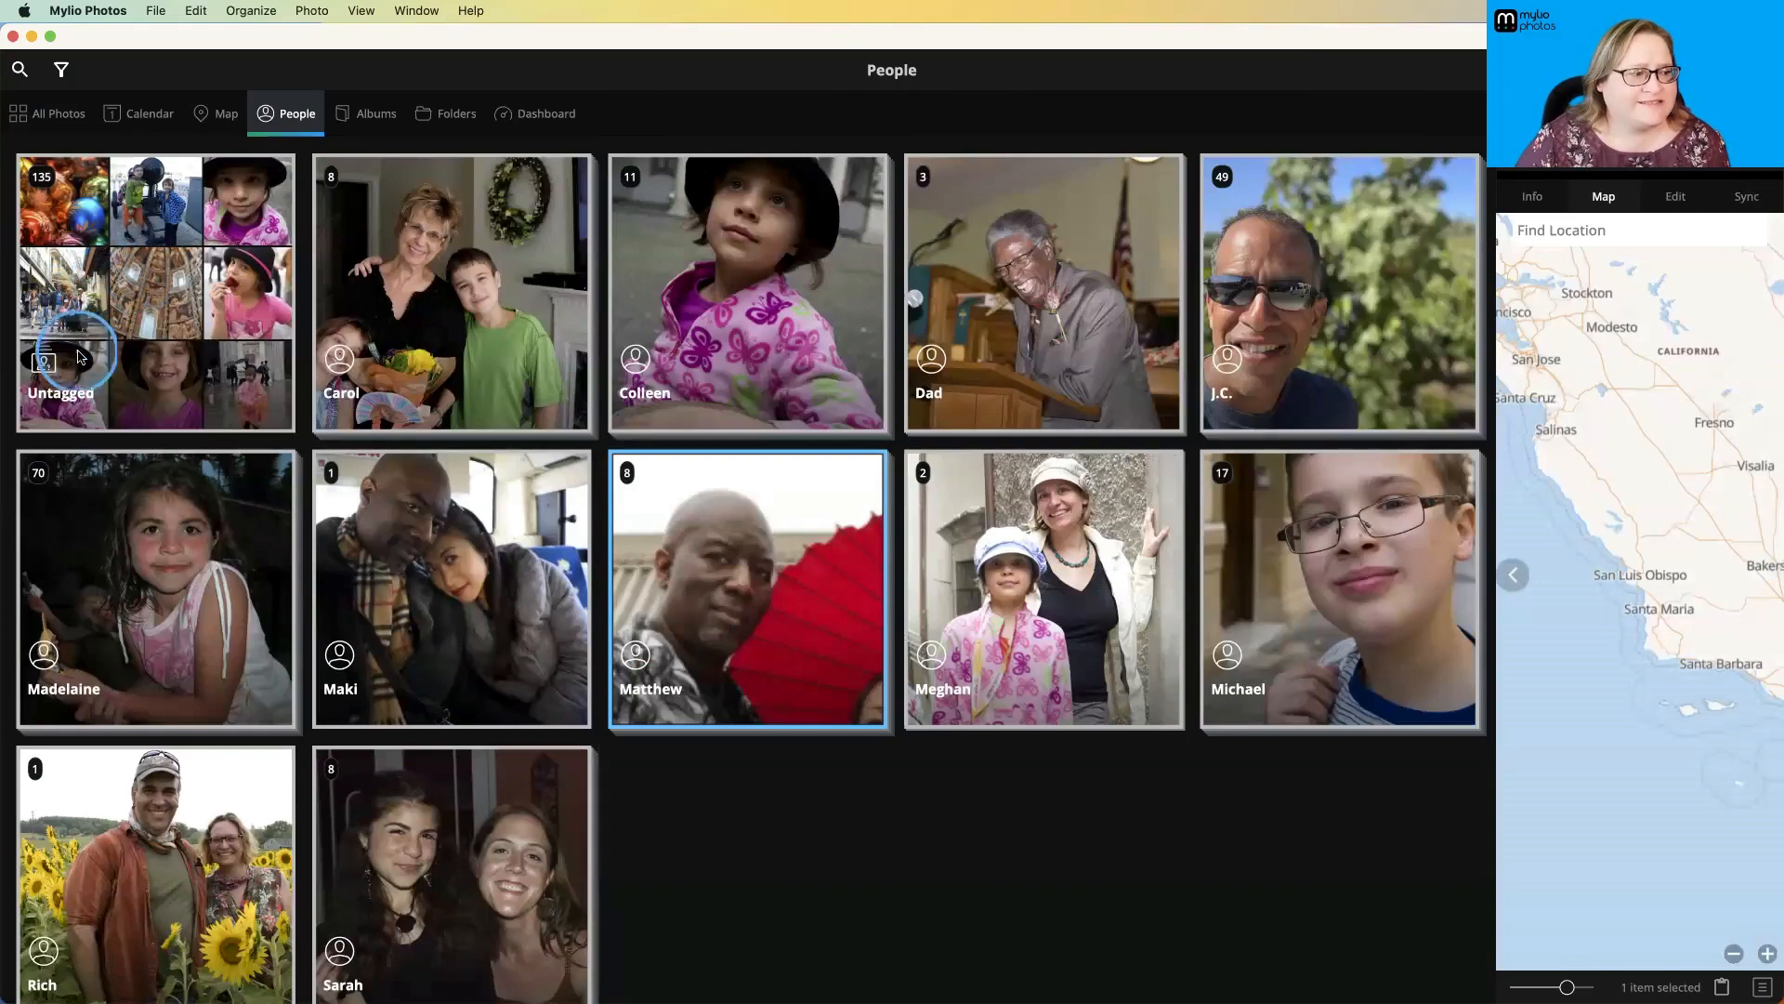
# - Open the Untagged people group and turn on Zoom to Face for its photos
pyautogui.click(158, 307)
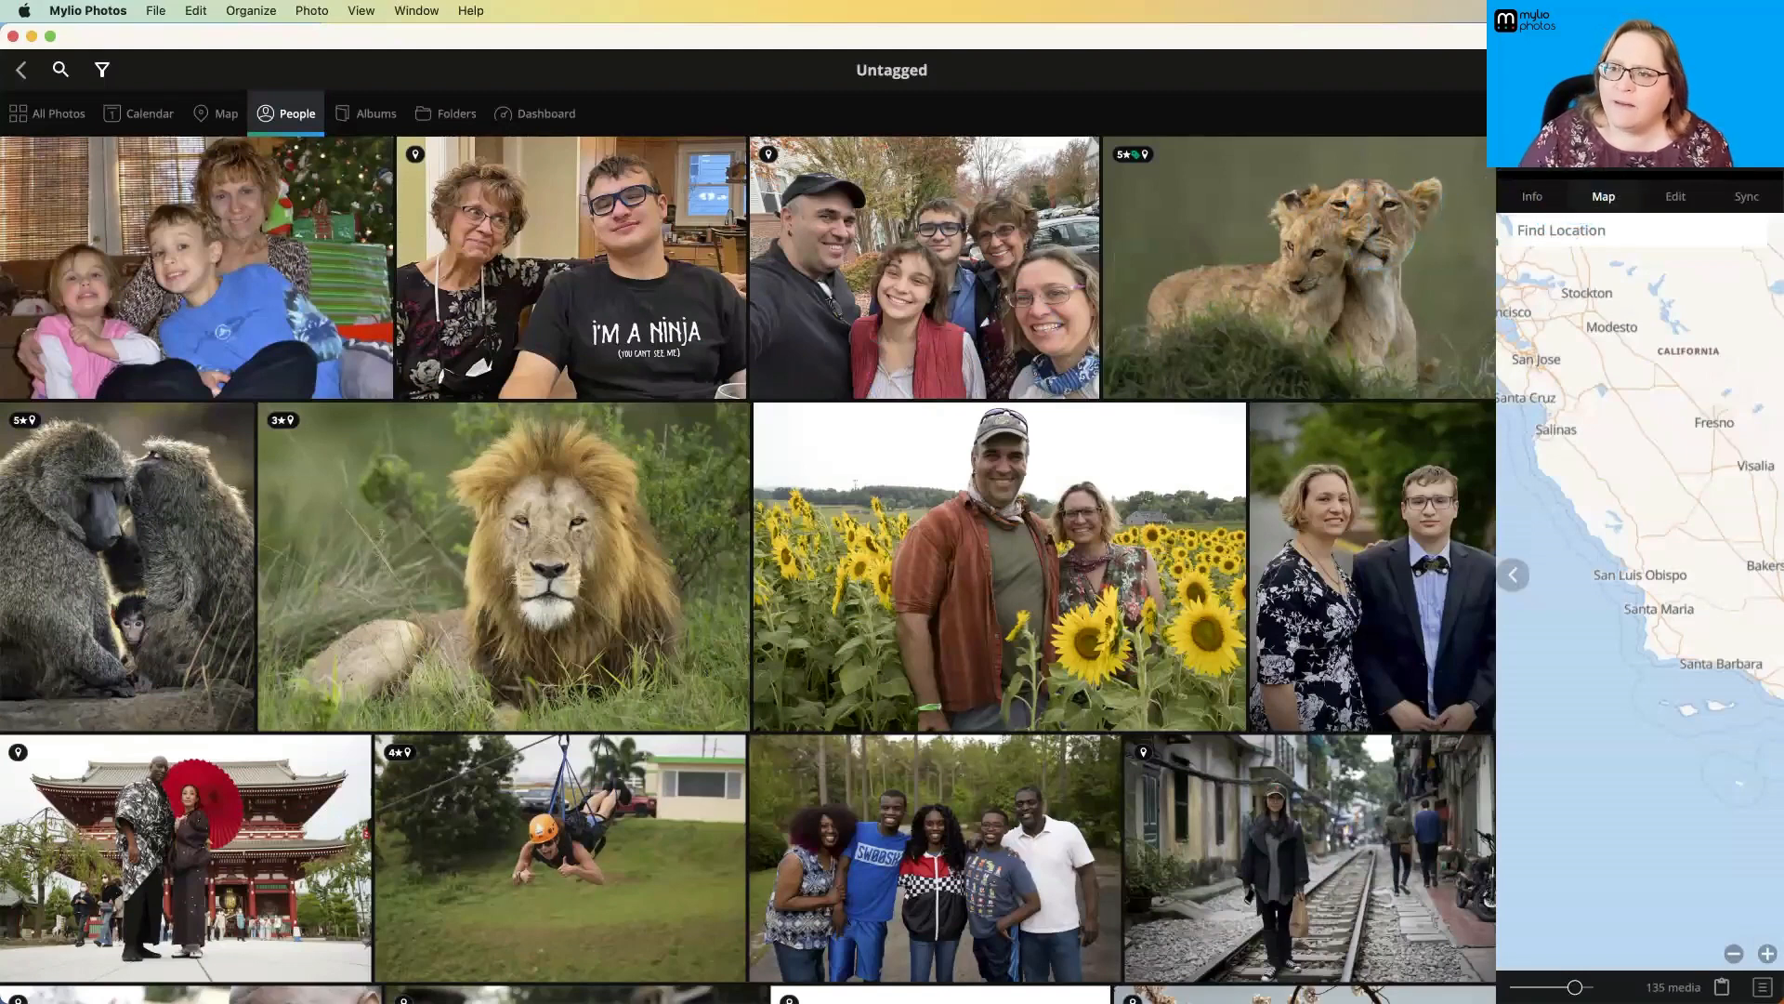
pyautogui.click(1762, 70)
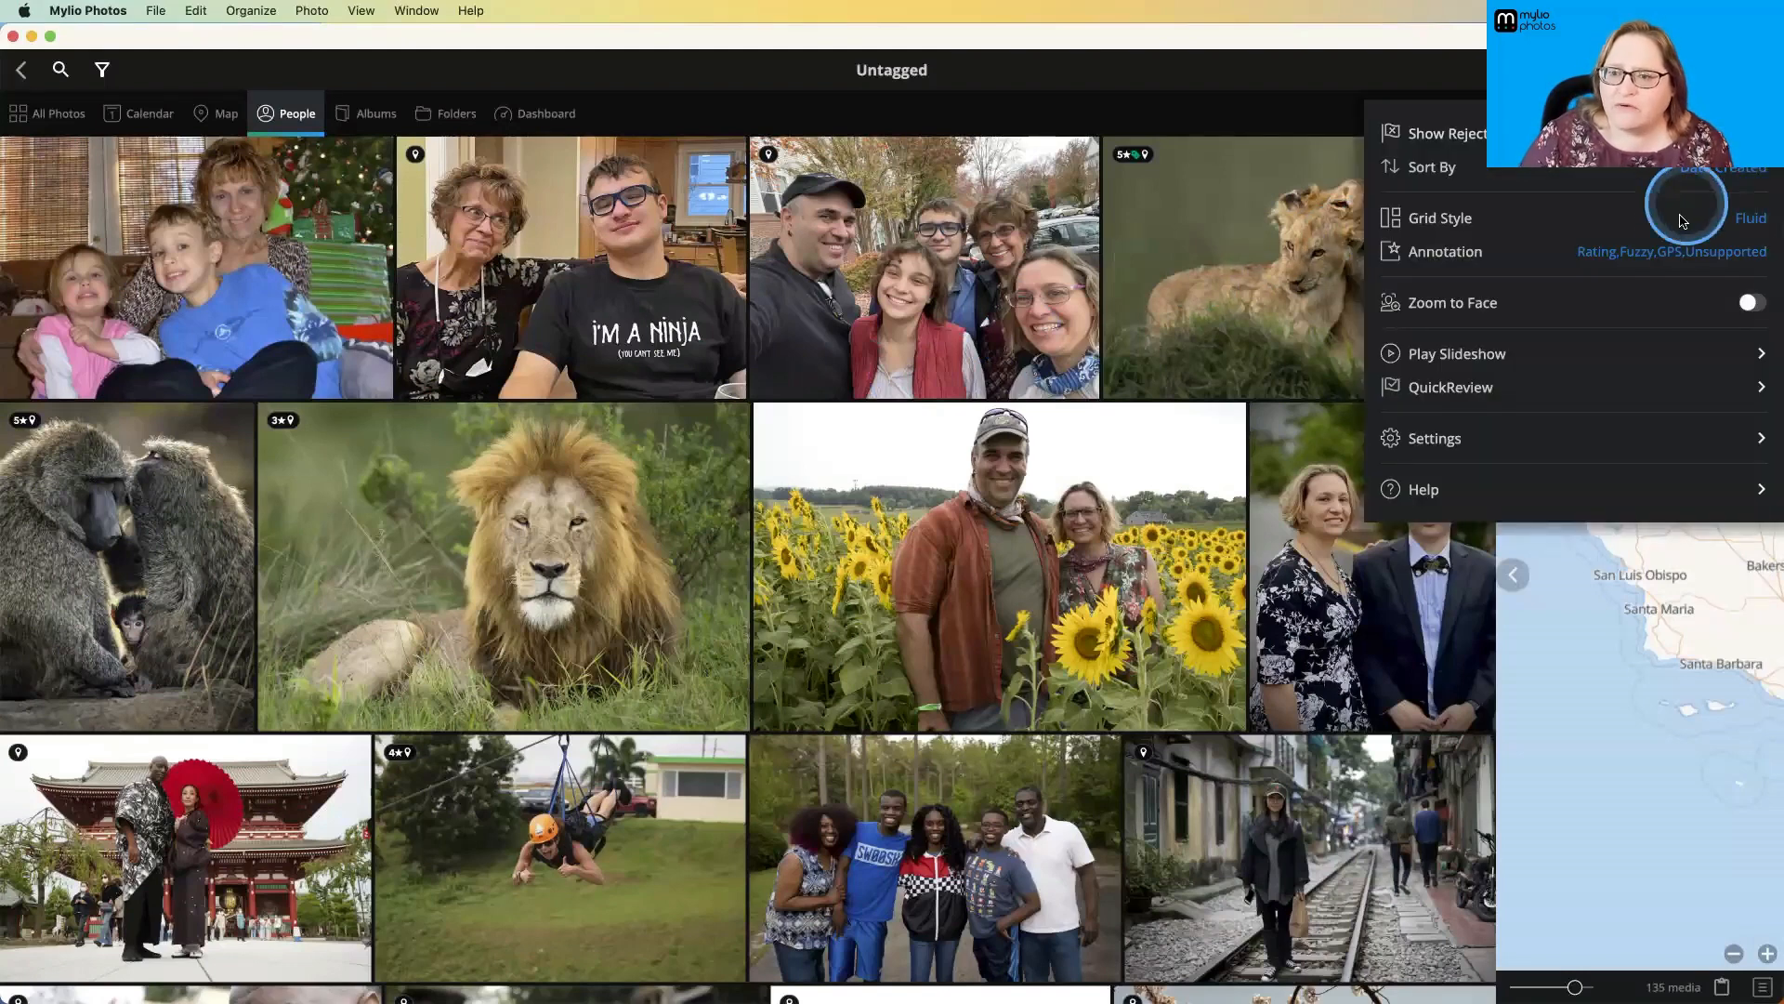
pyautogui.click(1751, 302)
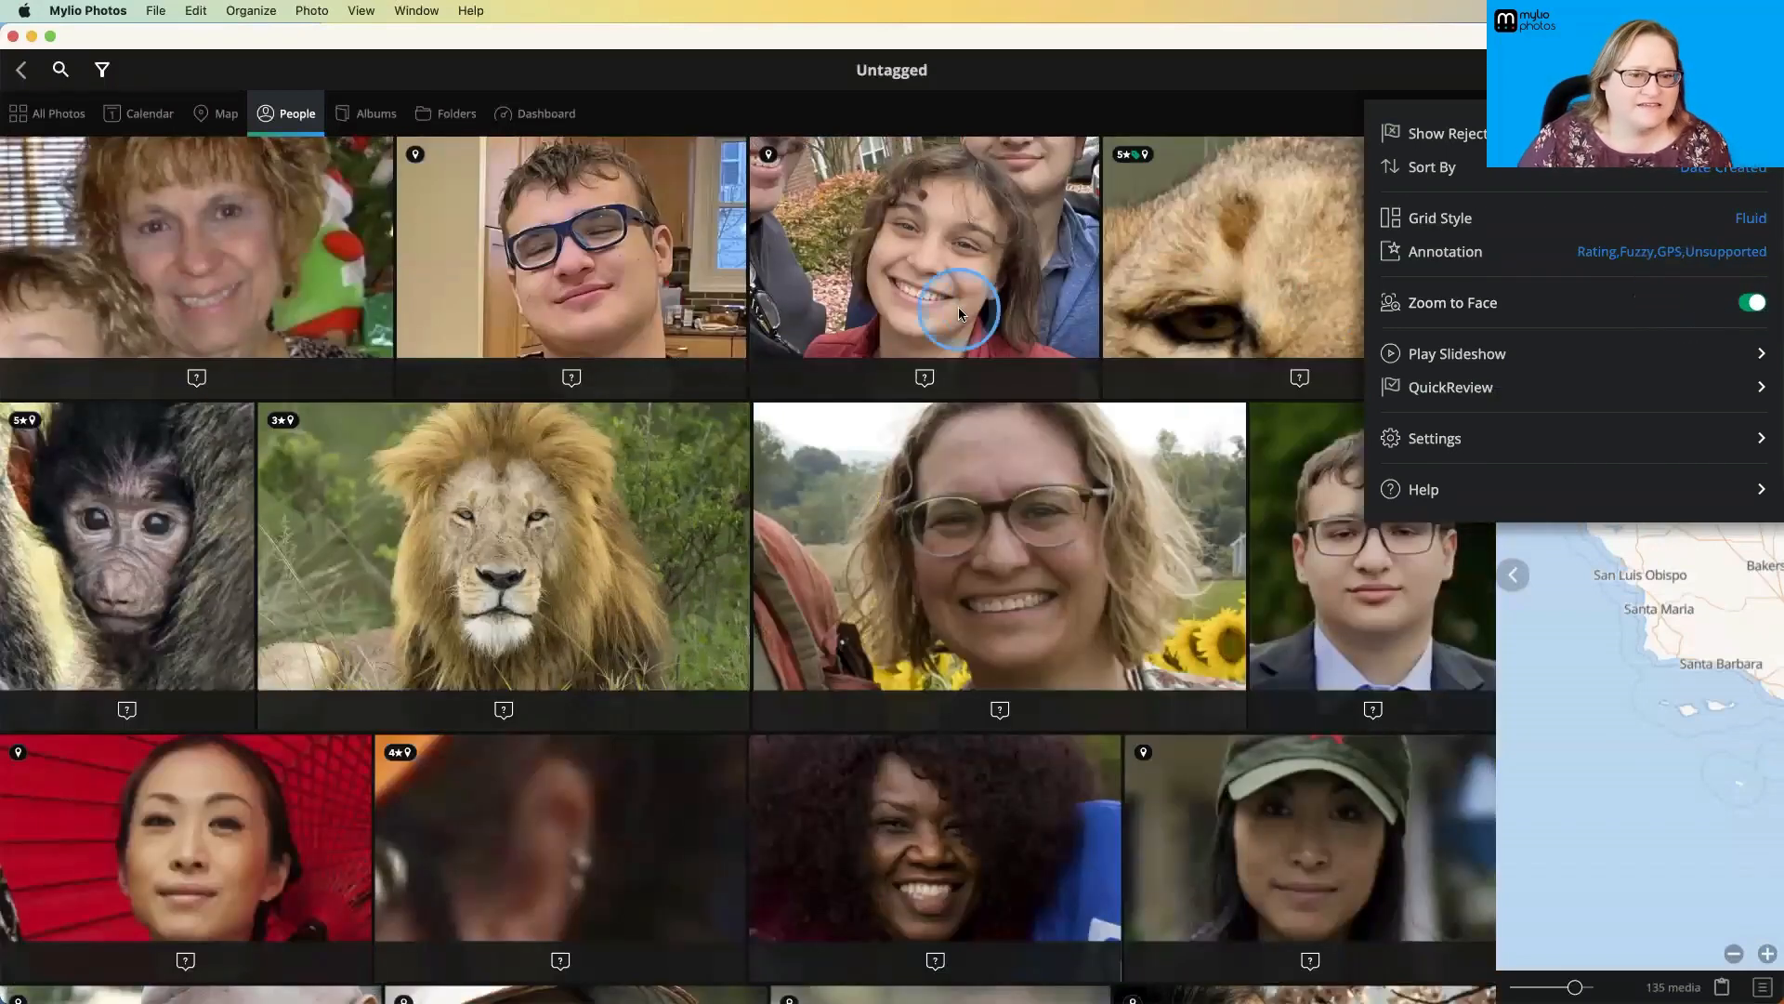
pyautogui.click(934, 376)
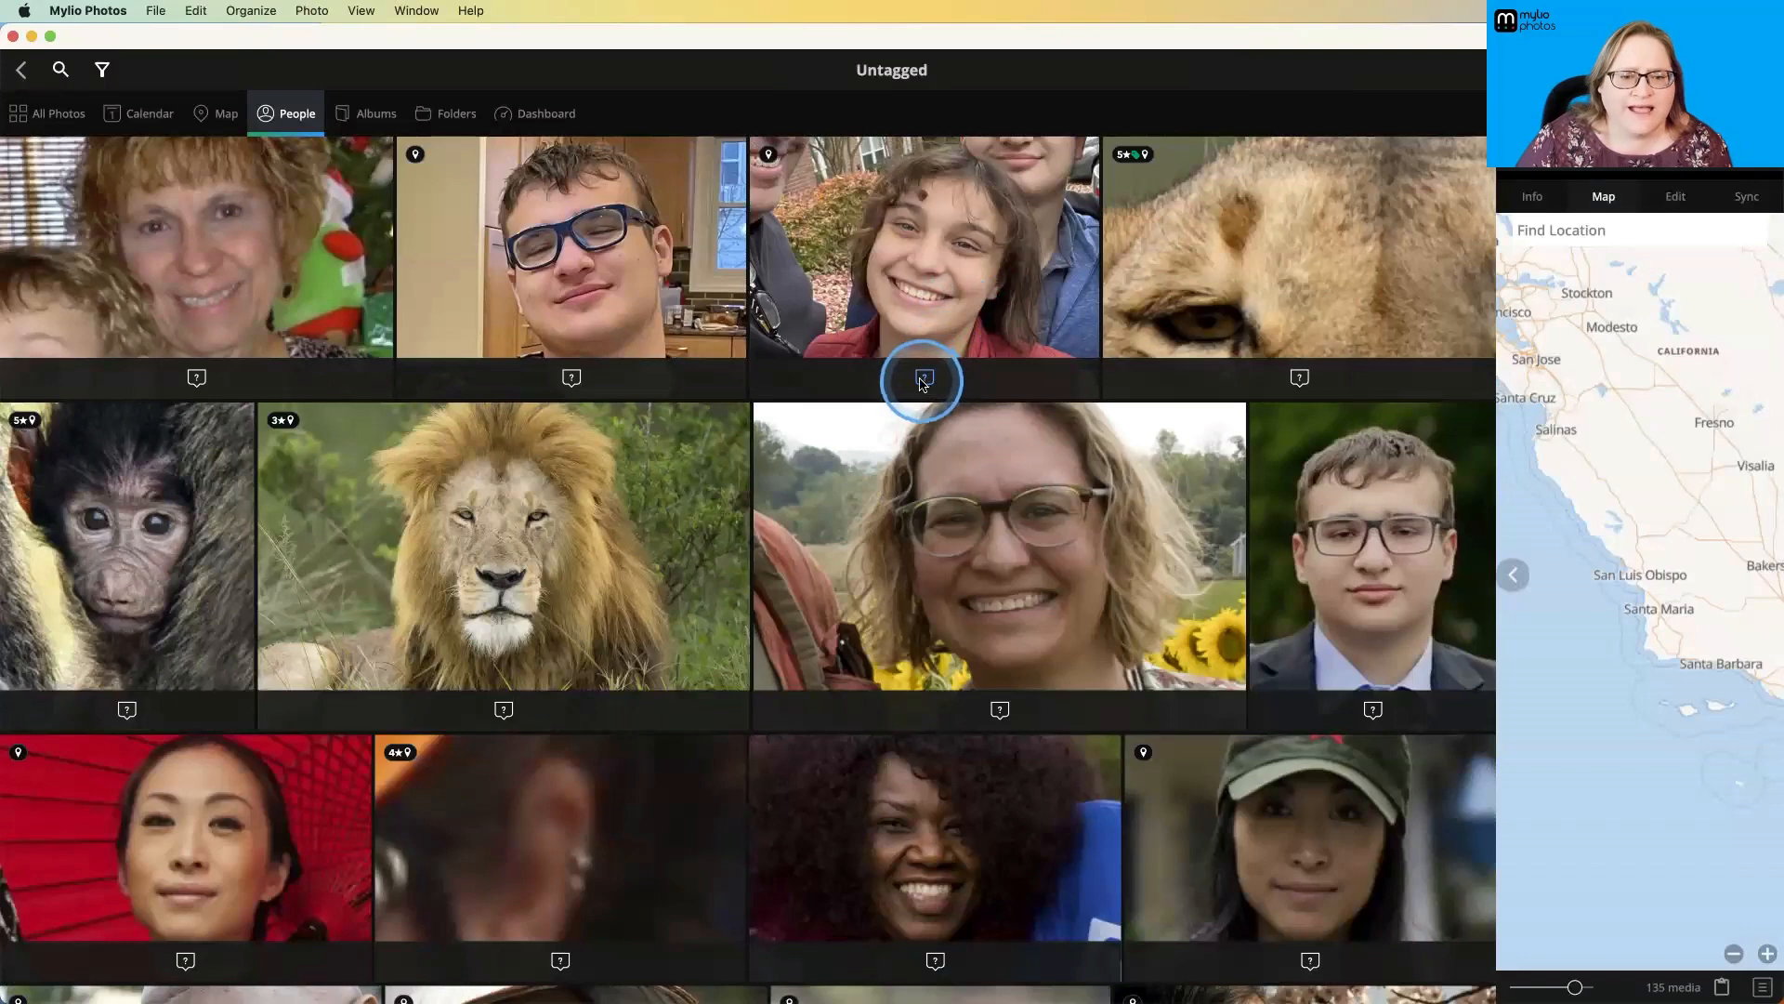
# - Tag the young woman and the man in the black cap in the family group photo with their existing people names
pyautogui.click(924, 381)
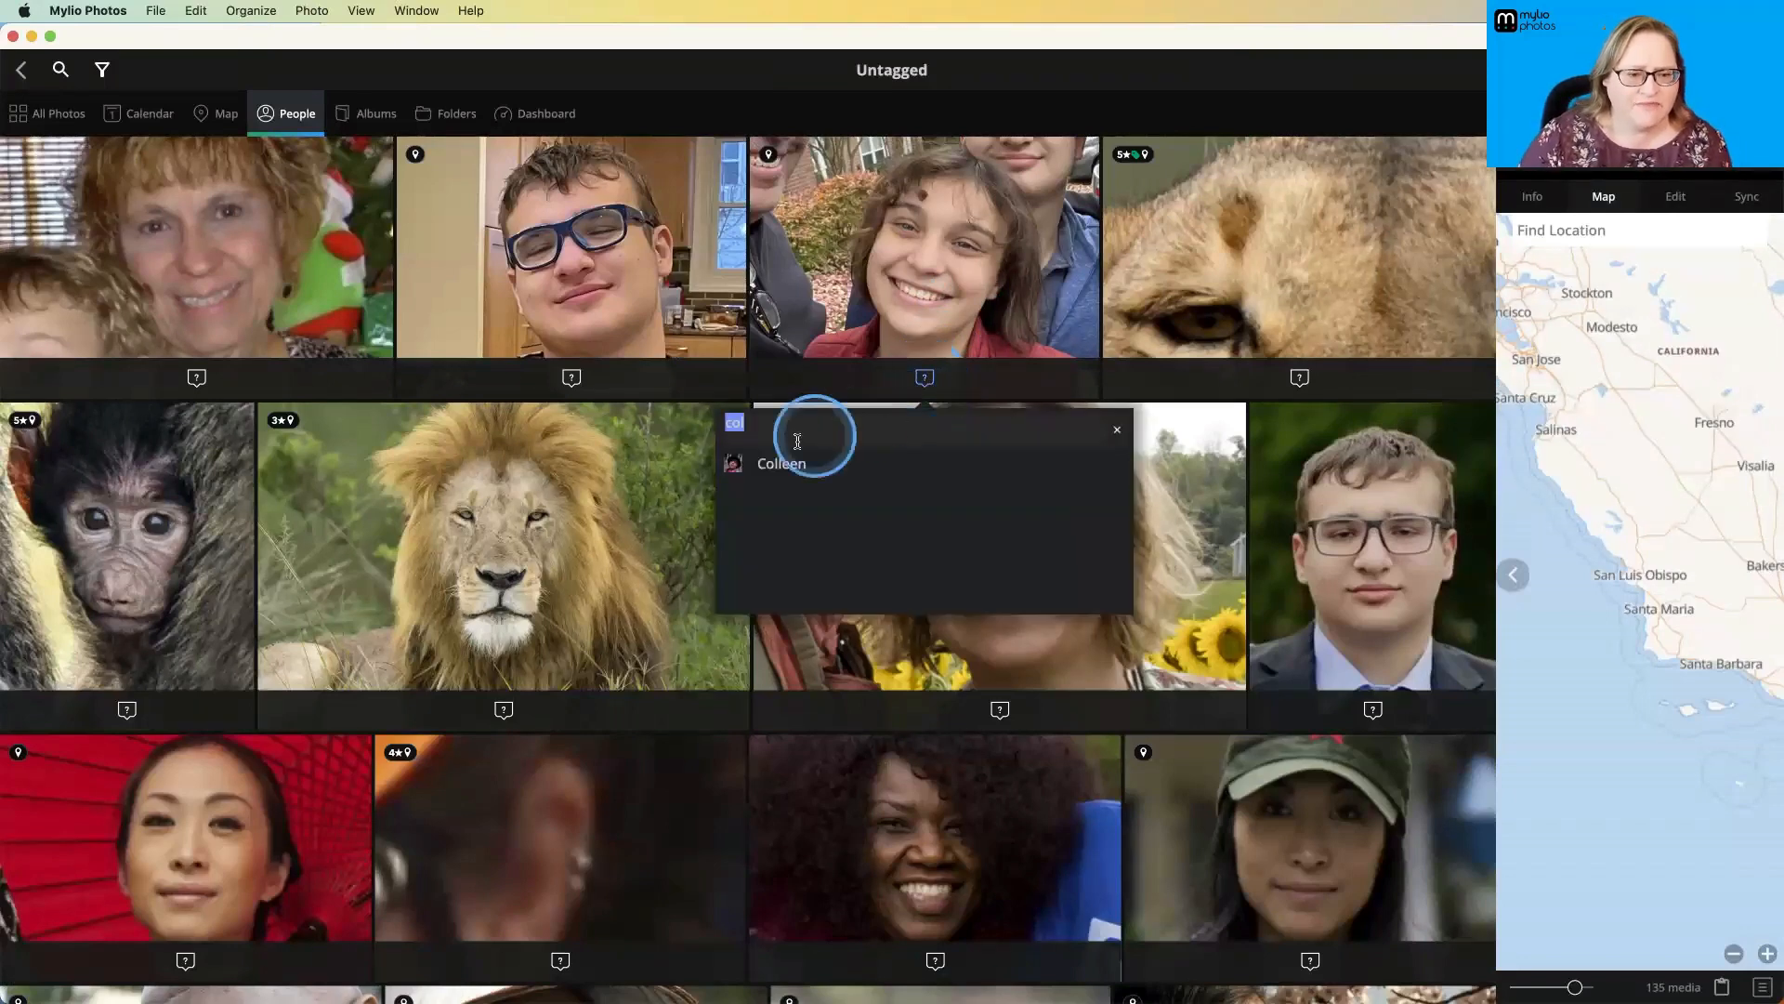
pyautogui.click(777, 465)
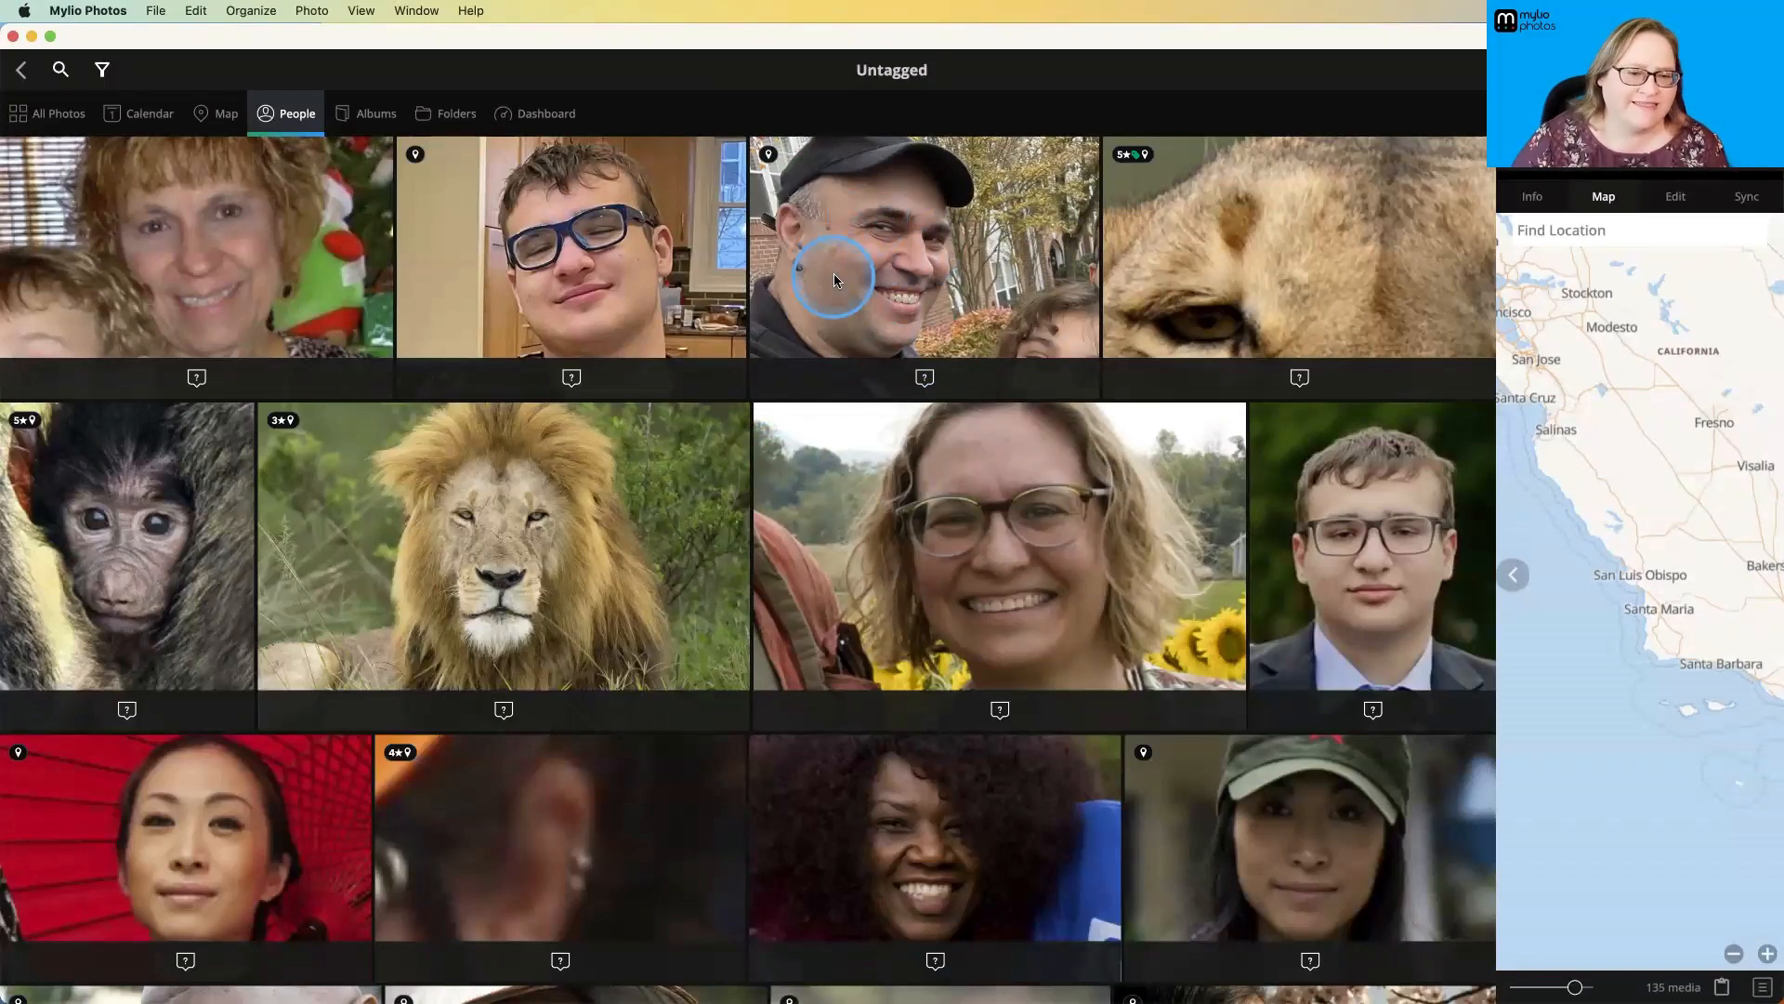
pyautogui.click(926, 377)
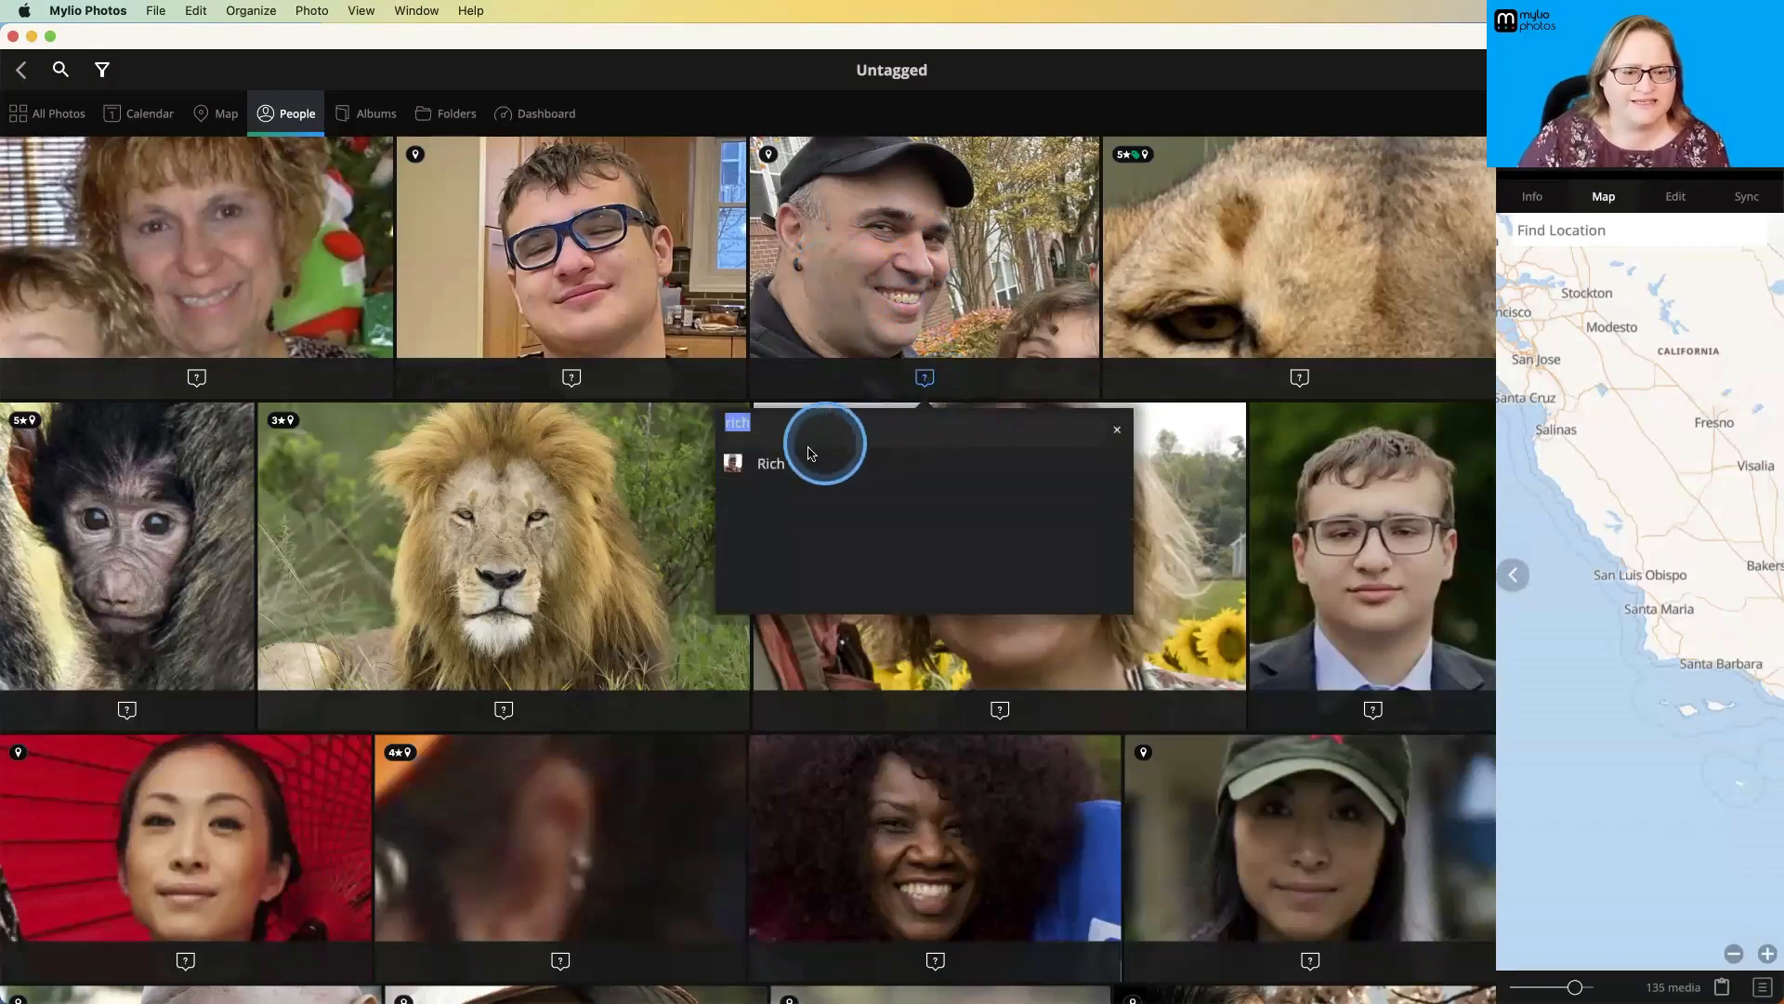
pyautogui.click(777, 457)
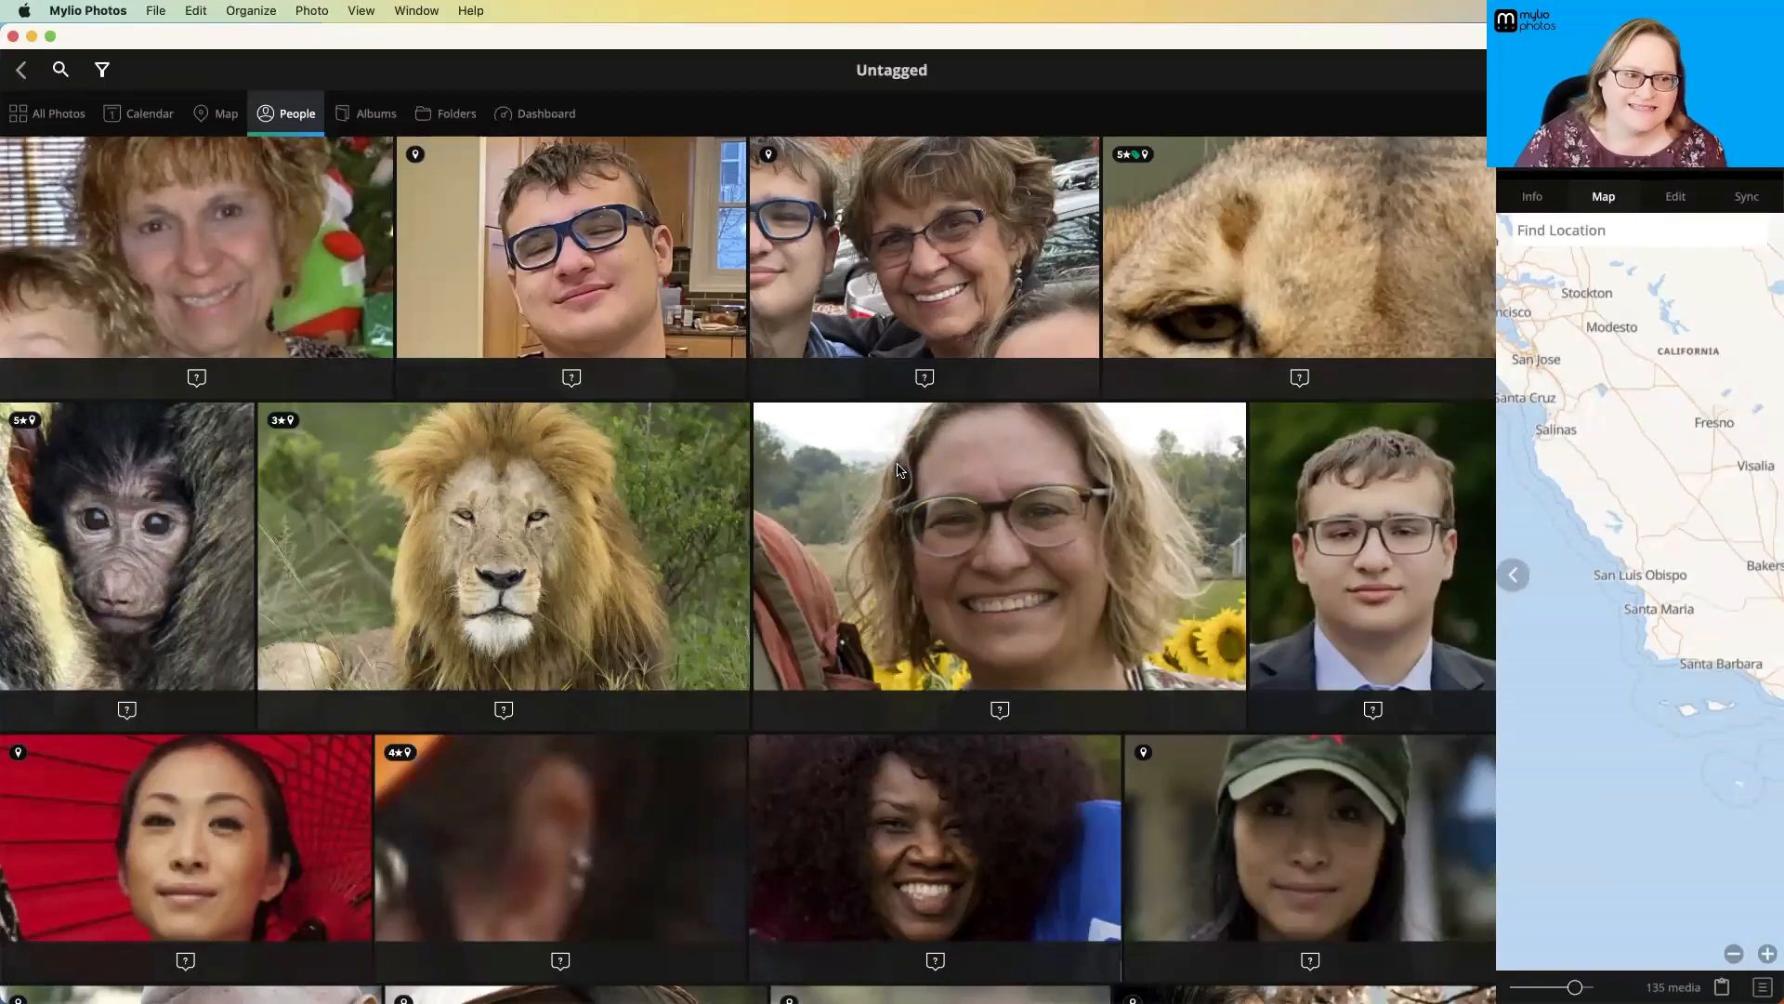
pyautogui.click(1188, 451)
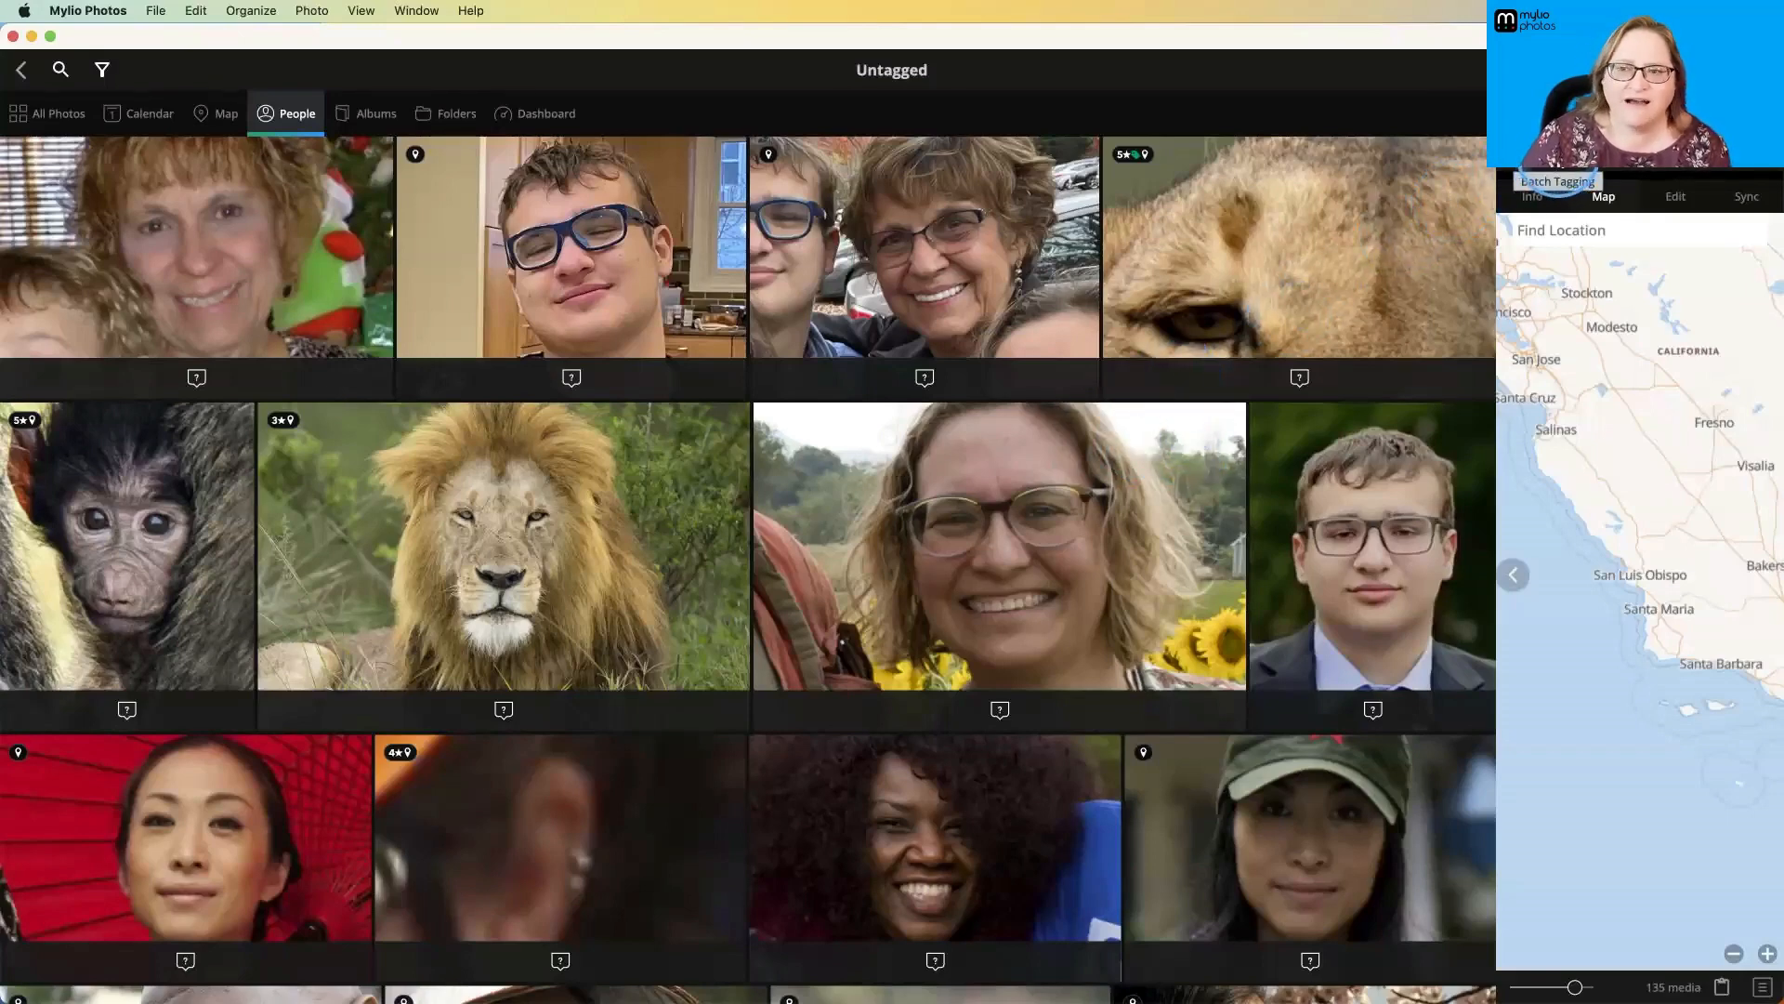
# - Start Batch Tagging and assign the first group of baby faces to the matching existing person
pyautogui.click(1568, 162)
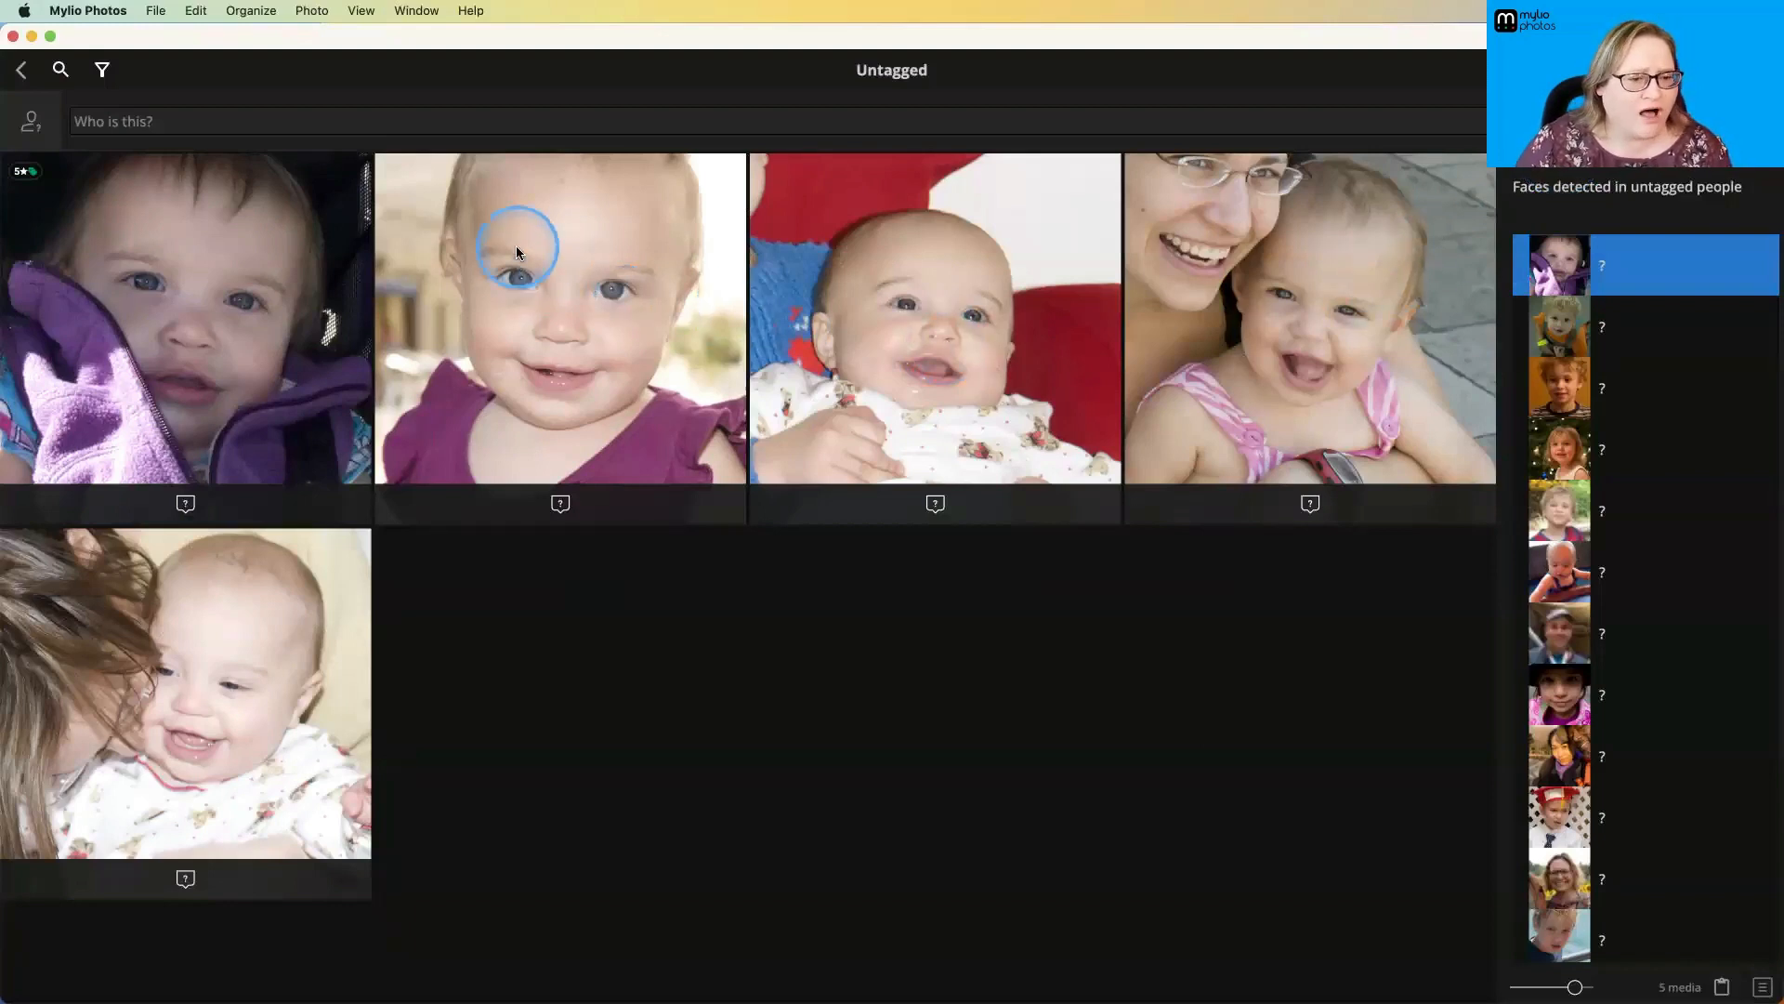
pyautogui.click(444, 118)
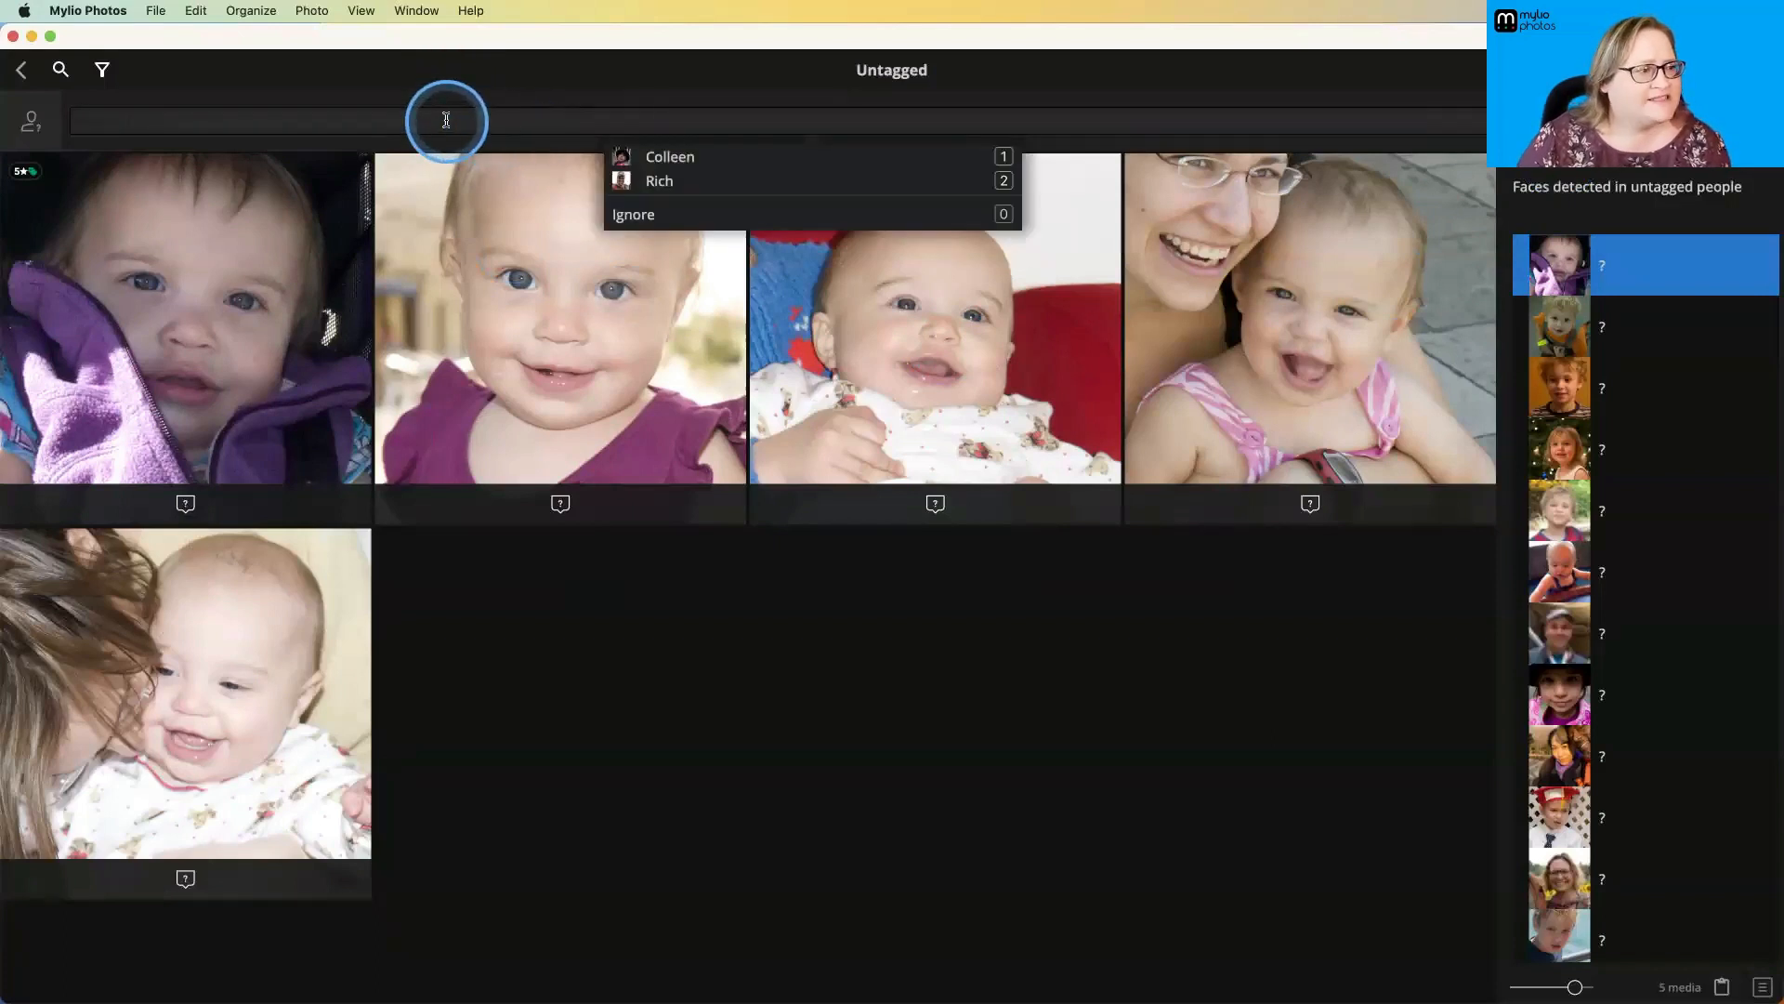
pyautogui.click(663, 156)
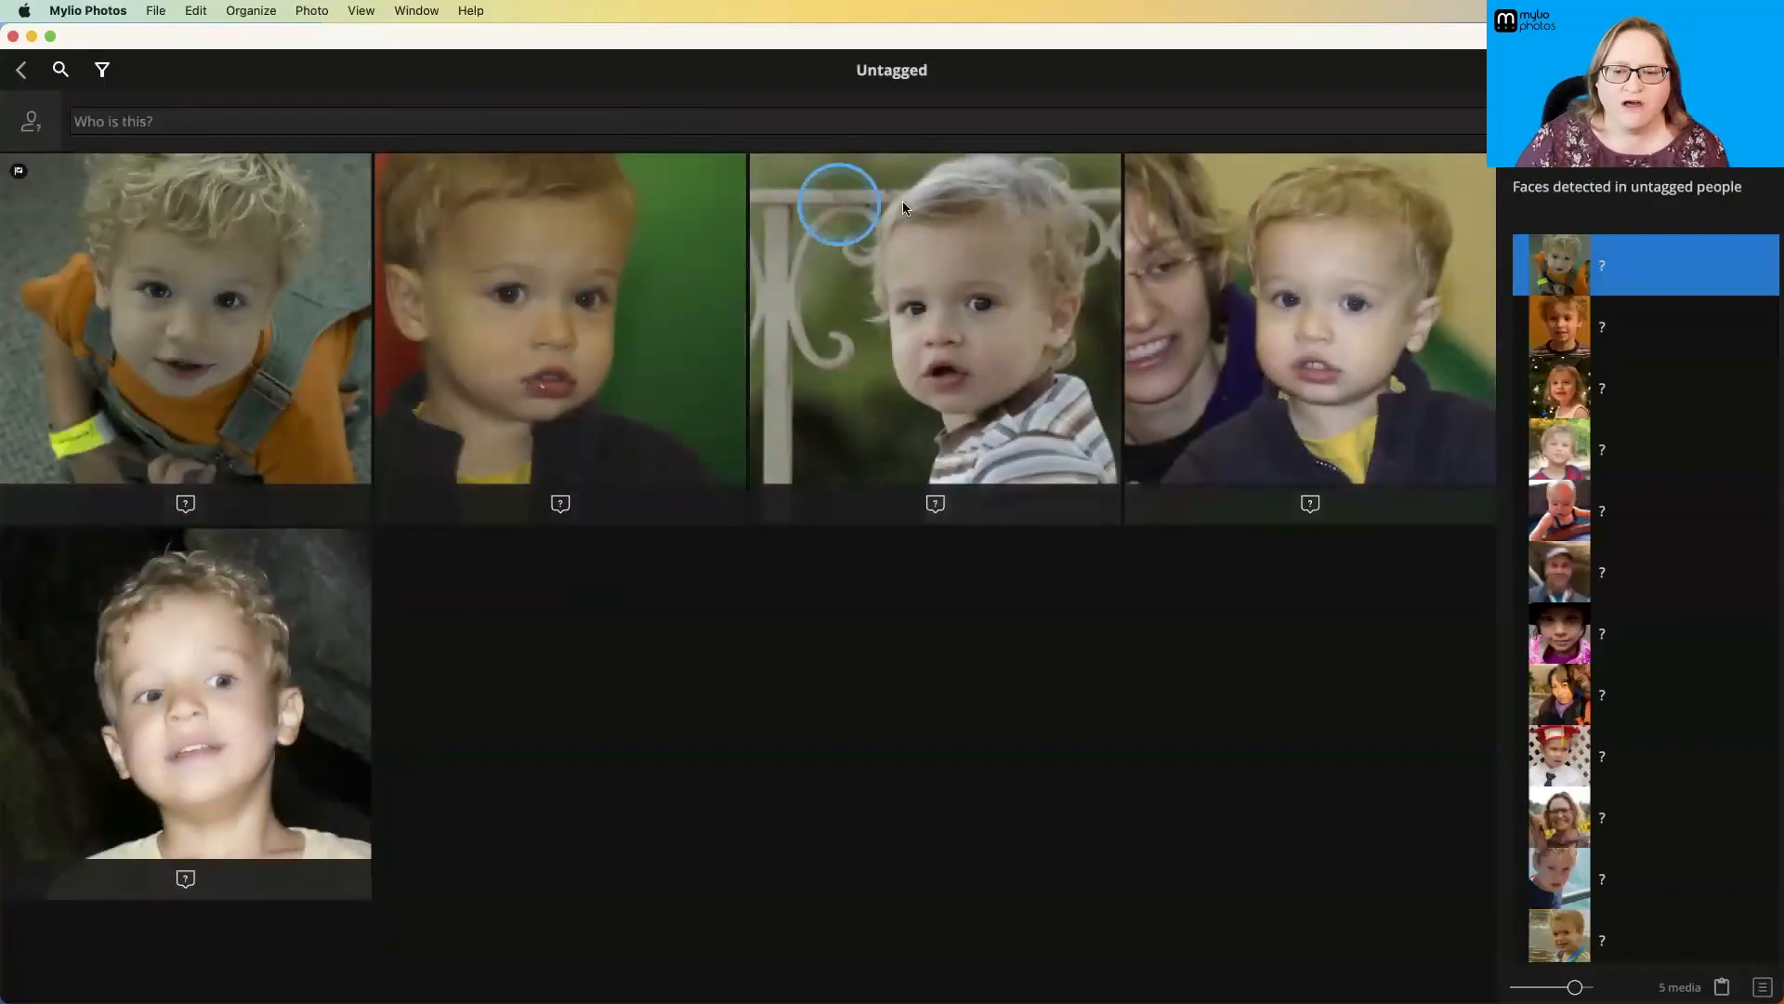
# - Batch-tag the blond toddler's face group and the curly-haired boy's face group with the same existing person's name
pyautogui.click(566, 124)
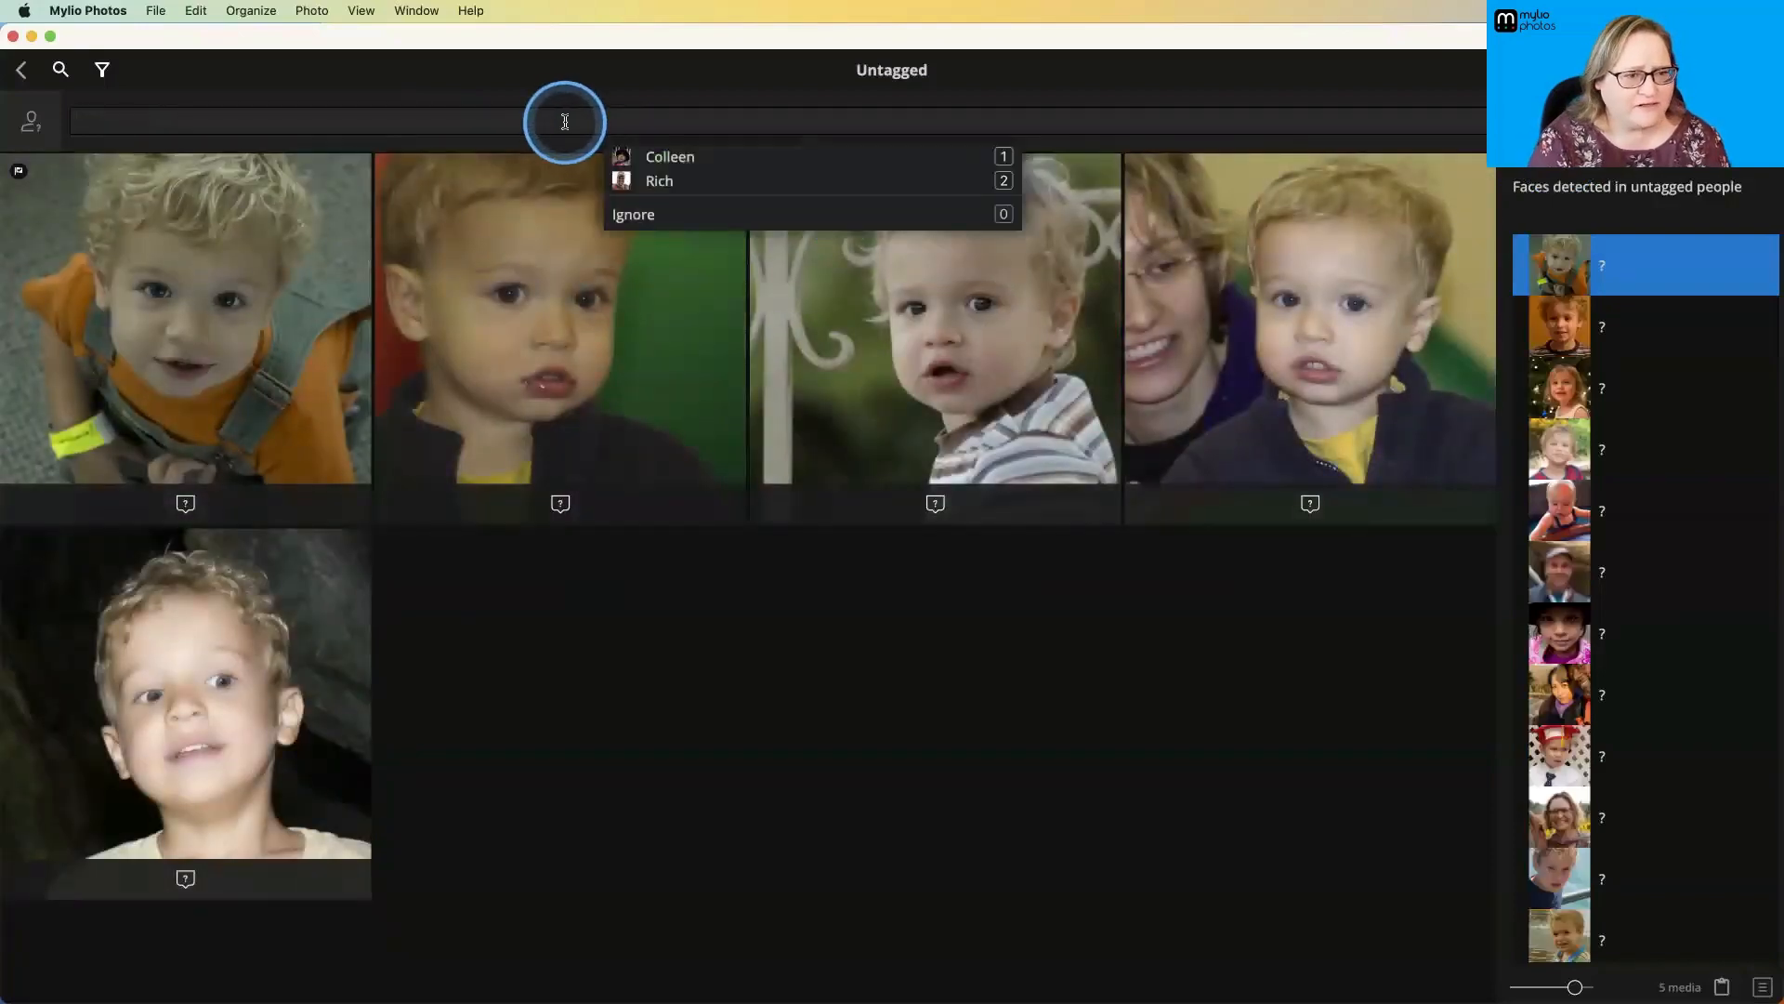
pyautogui.write('mich')
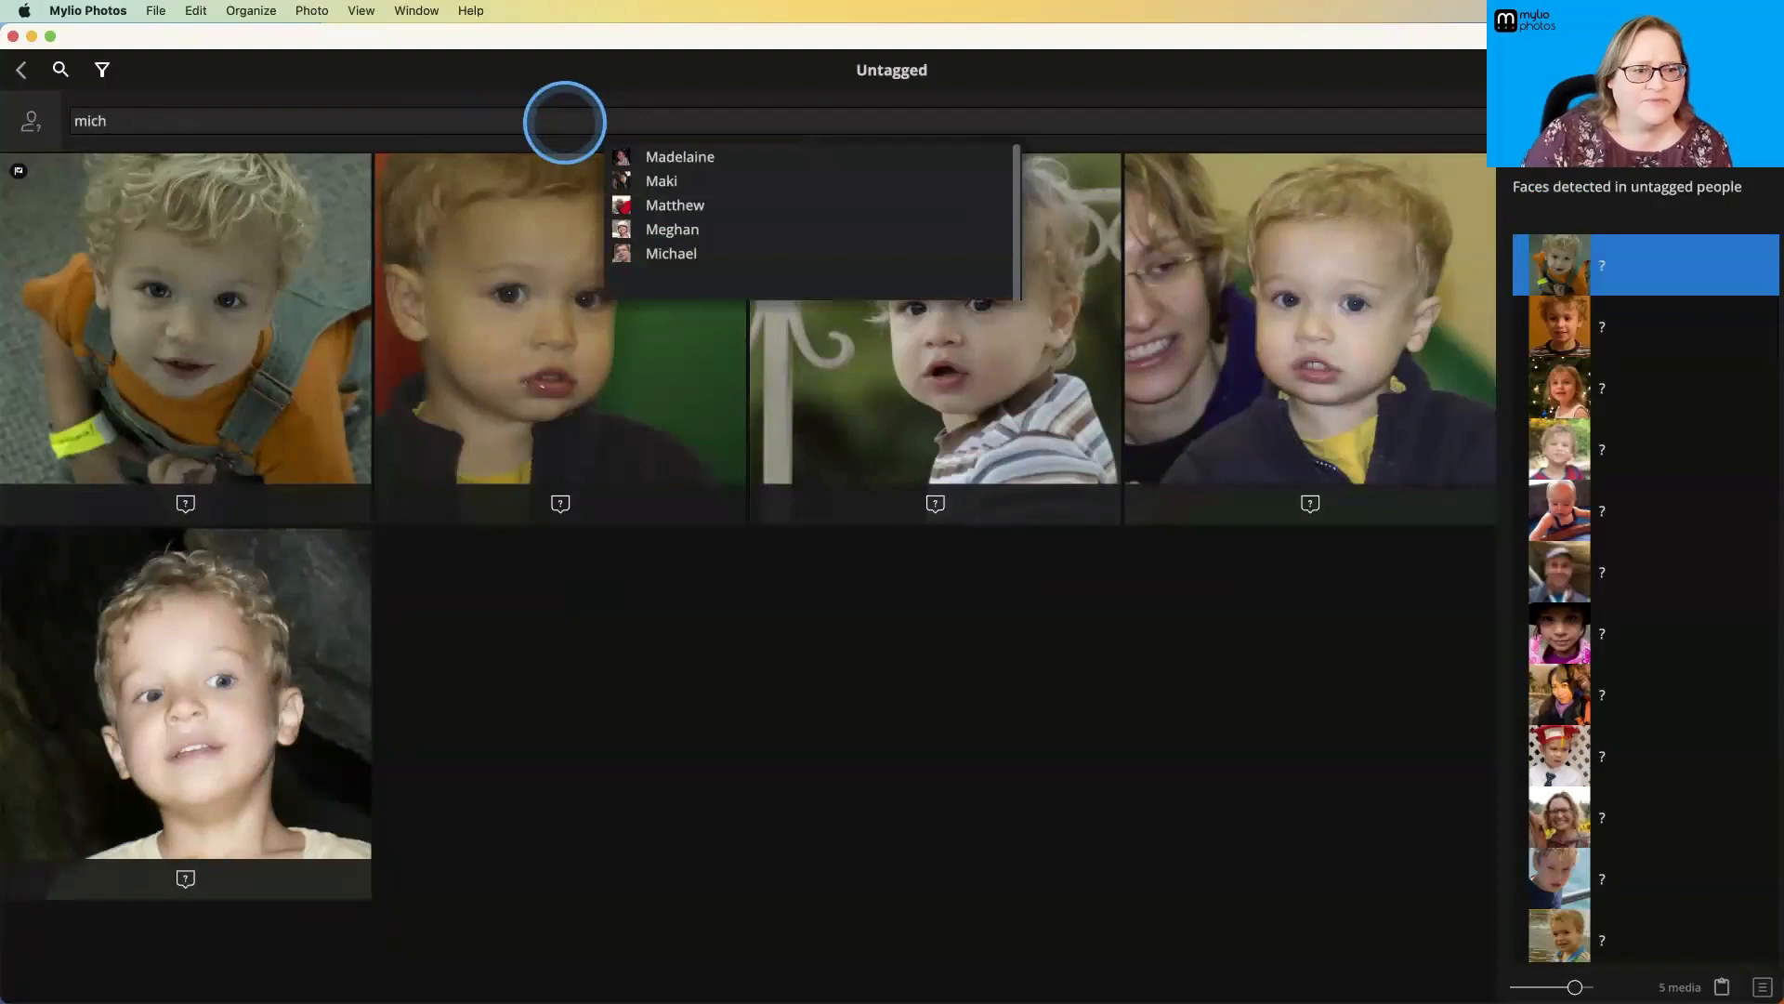
pyautogui.click(708, 160)
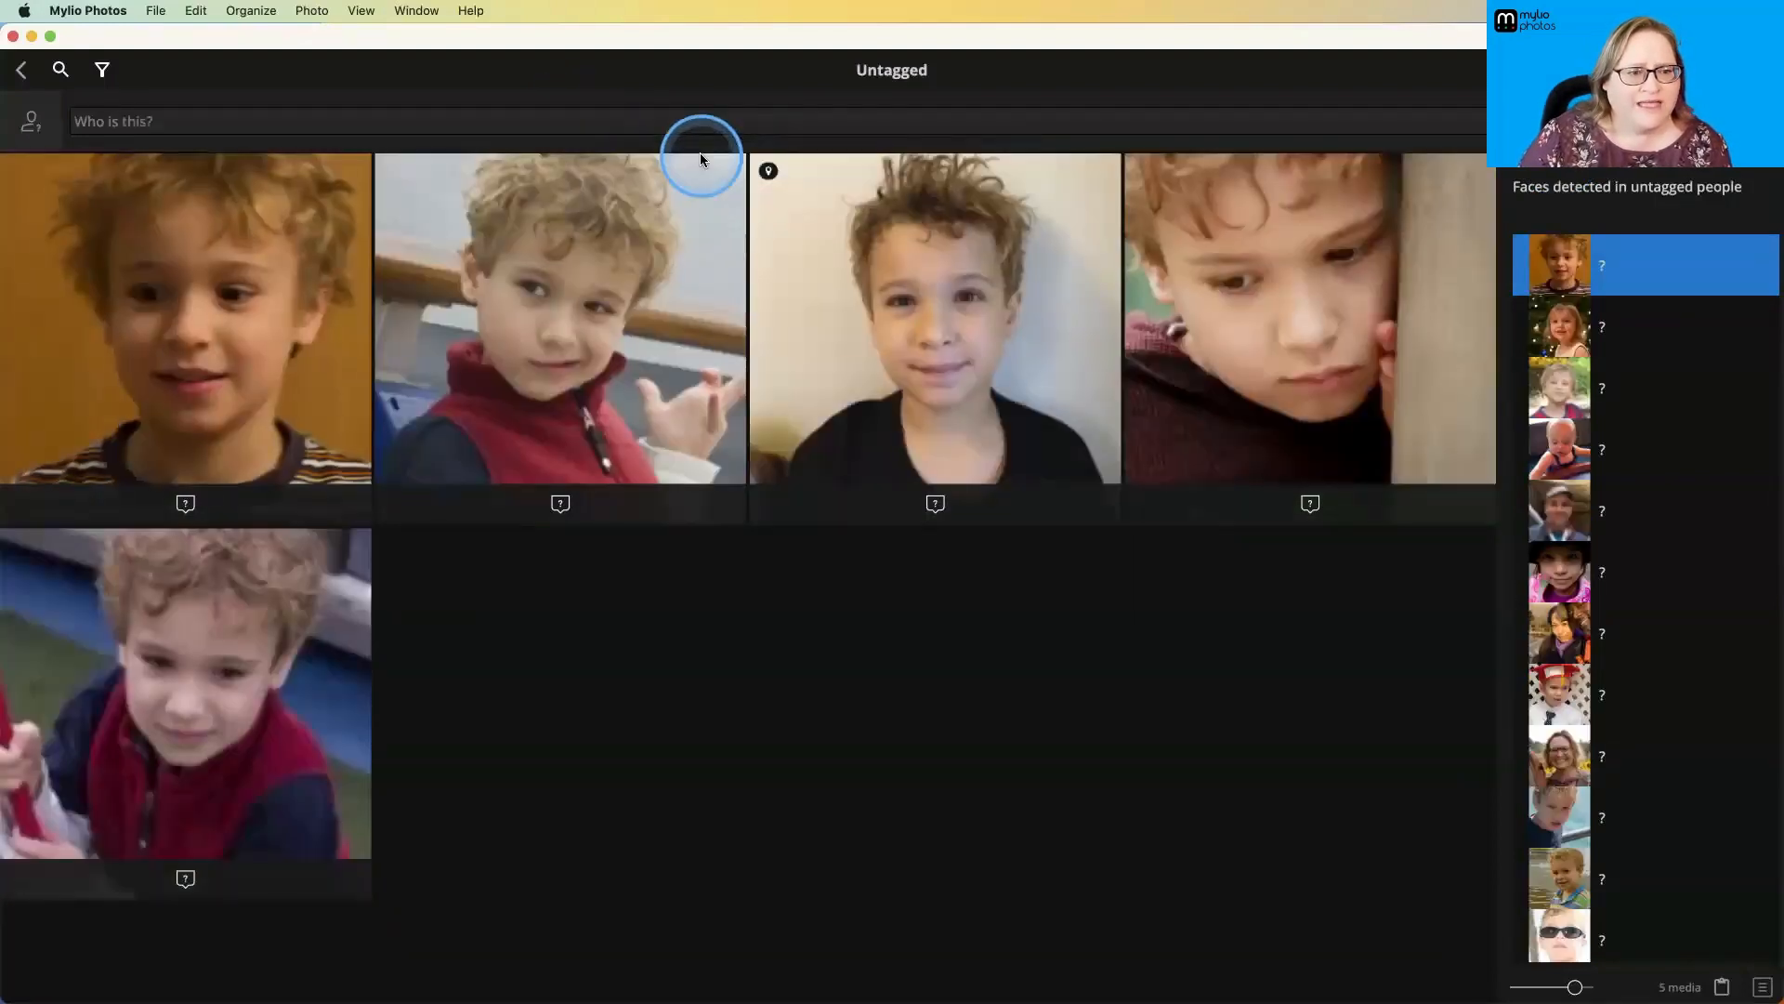
pyautogui.click(461, 120)
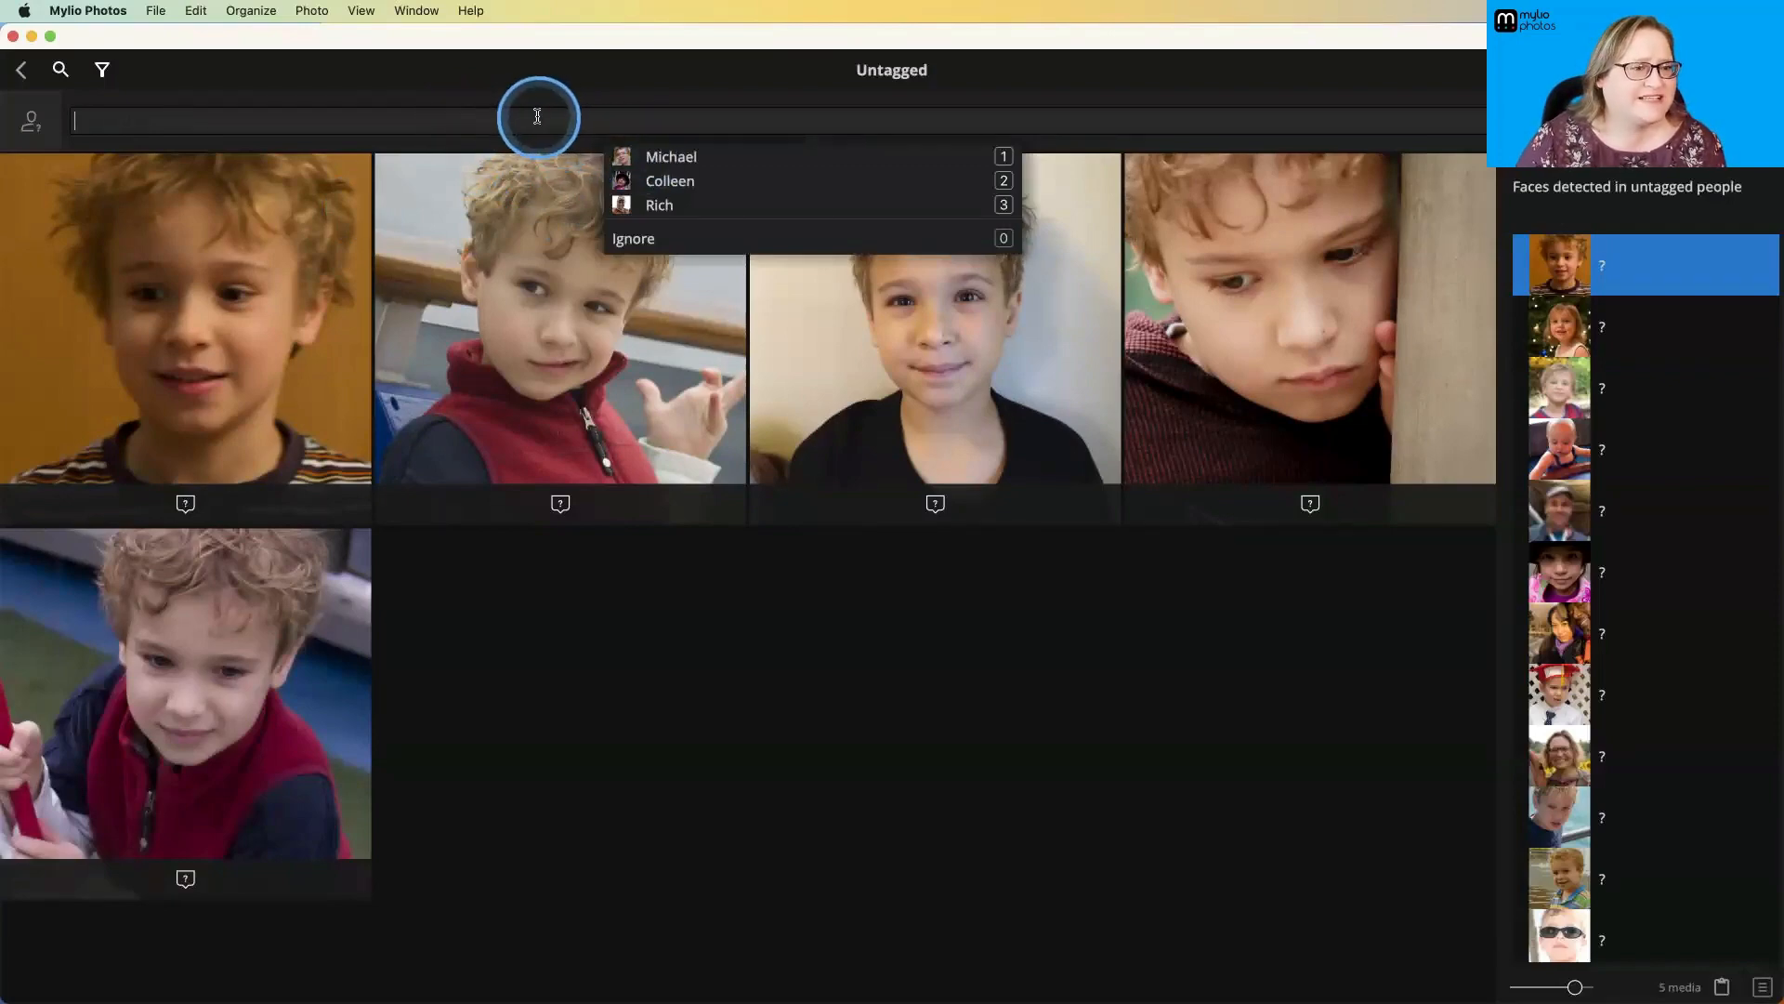
pyautogui.click(668, 154)
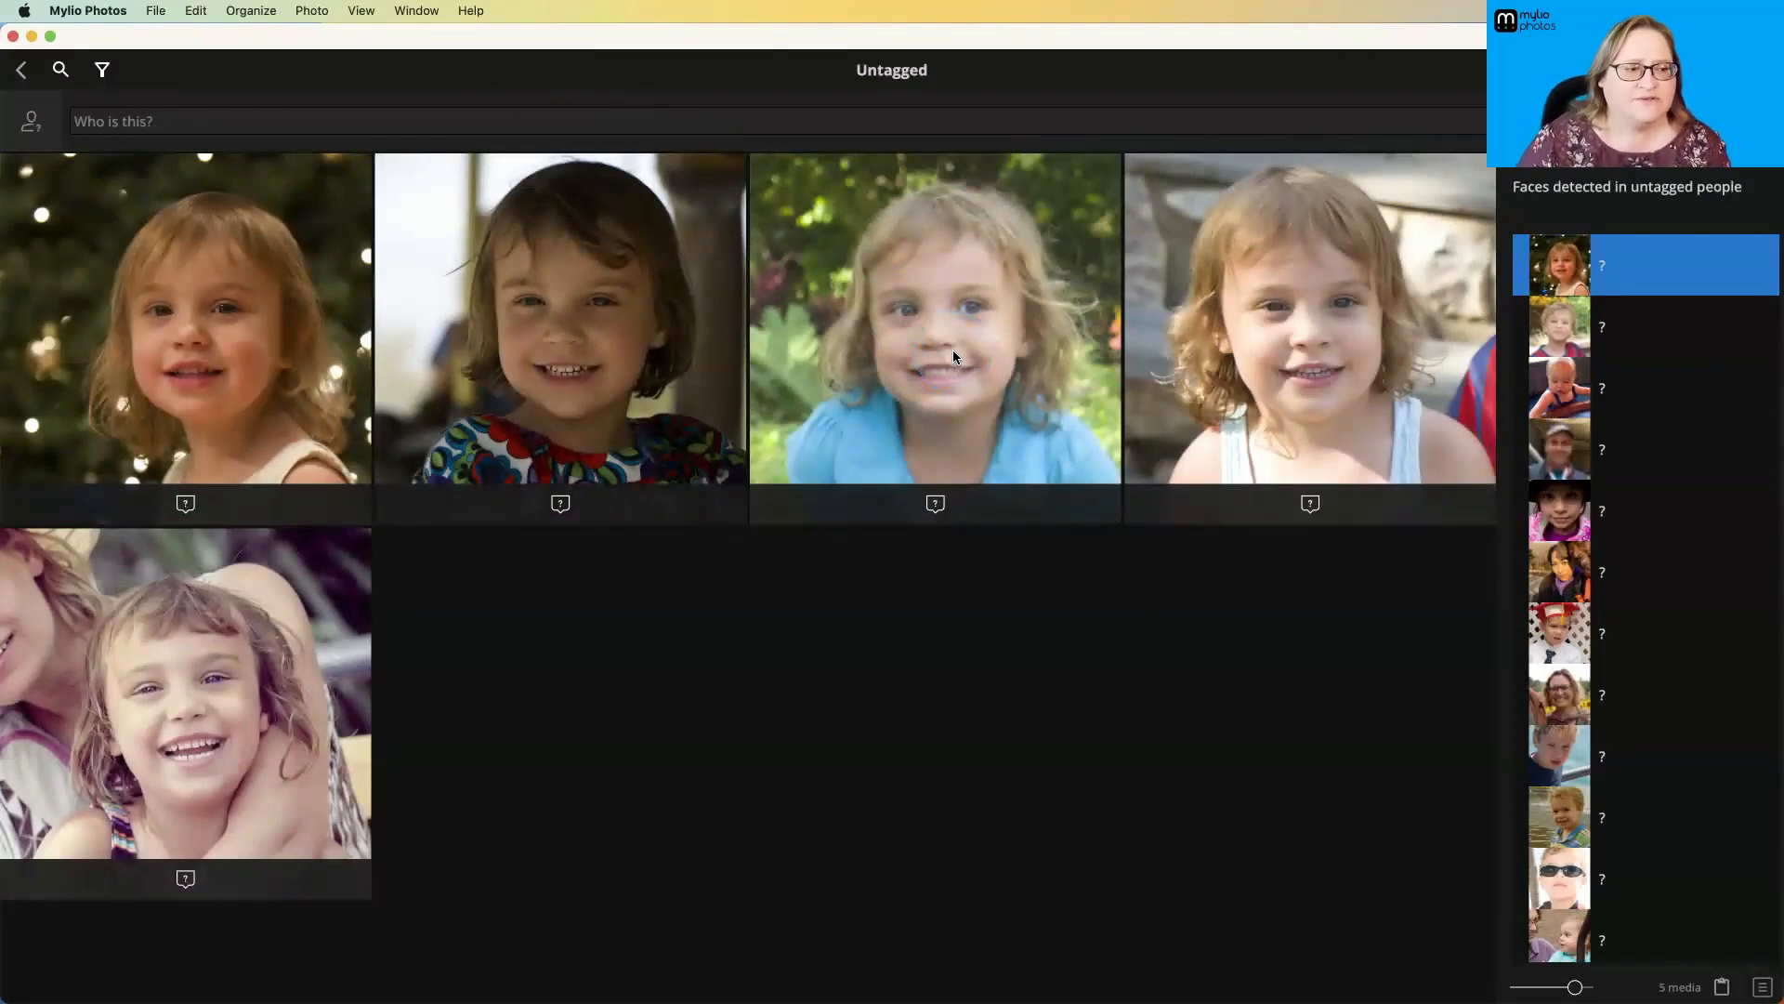
# - Review the suggested names for two of the unidentified toddler faces in Batch Tagging without assigning any
pyautogui.click(936, 504)
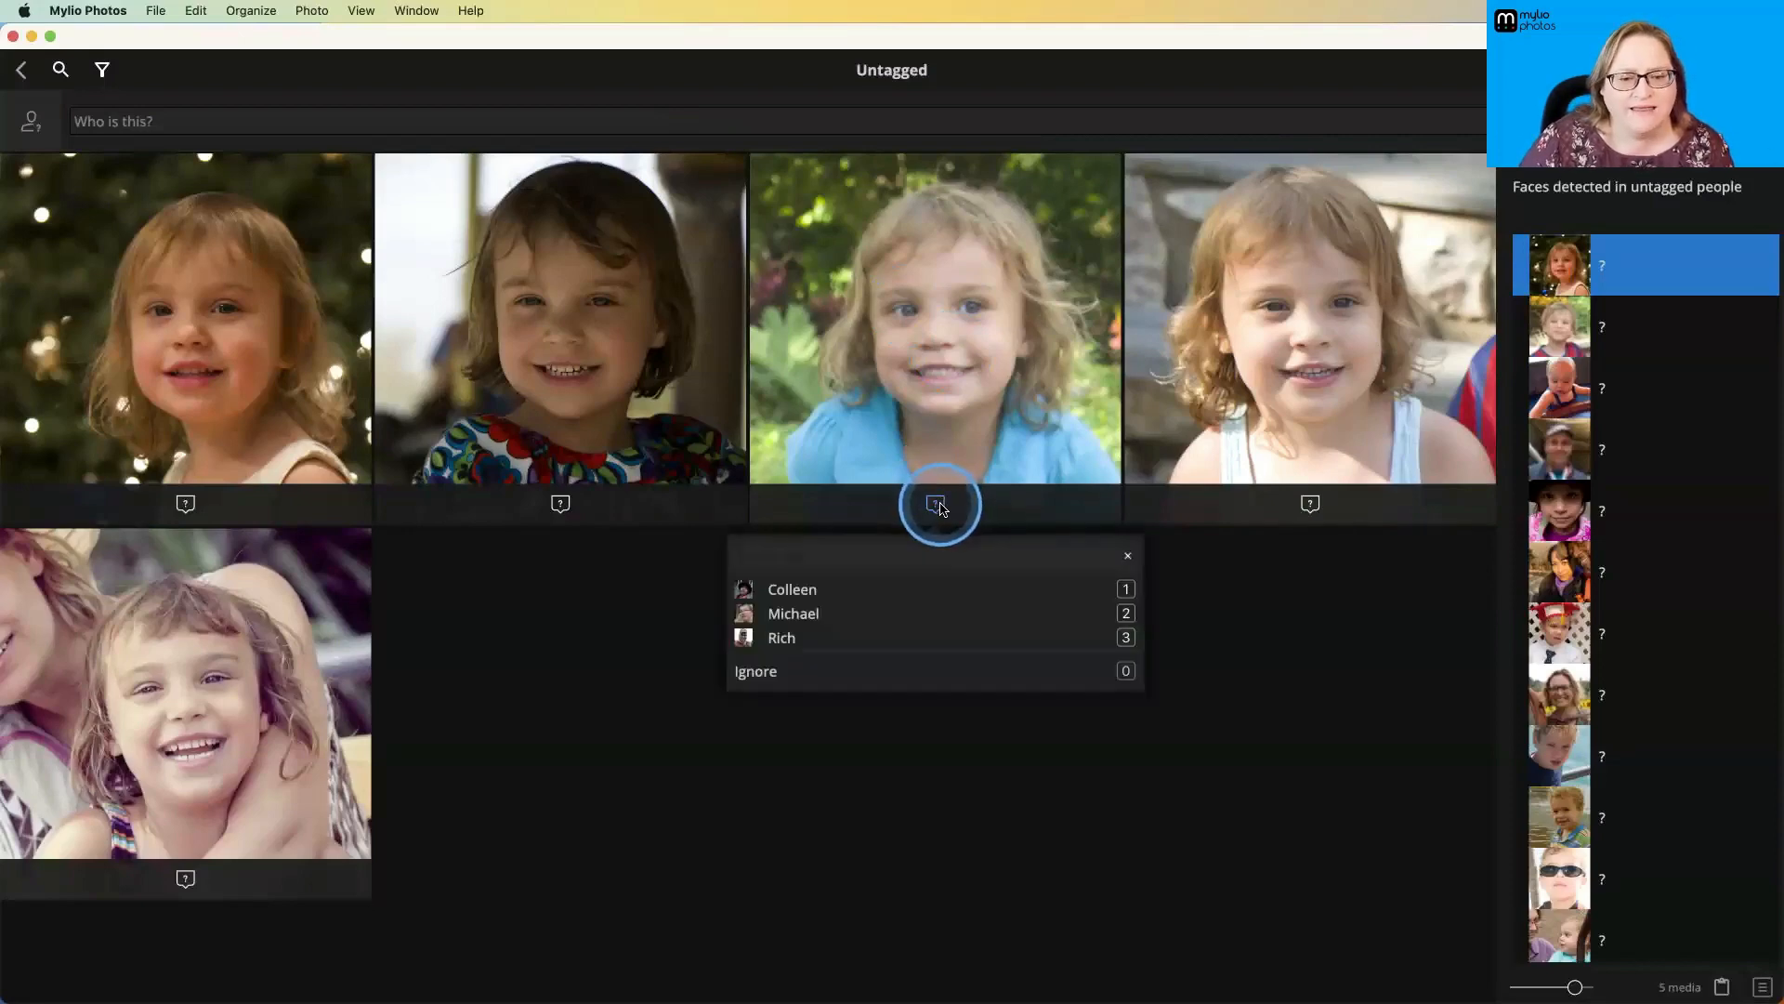
pyautogui.click(1128, 555)
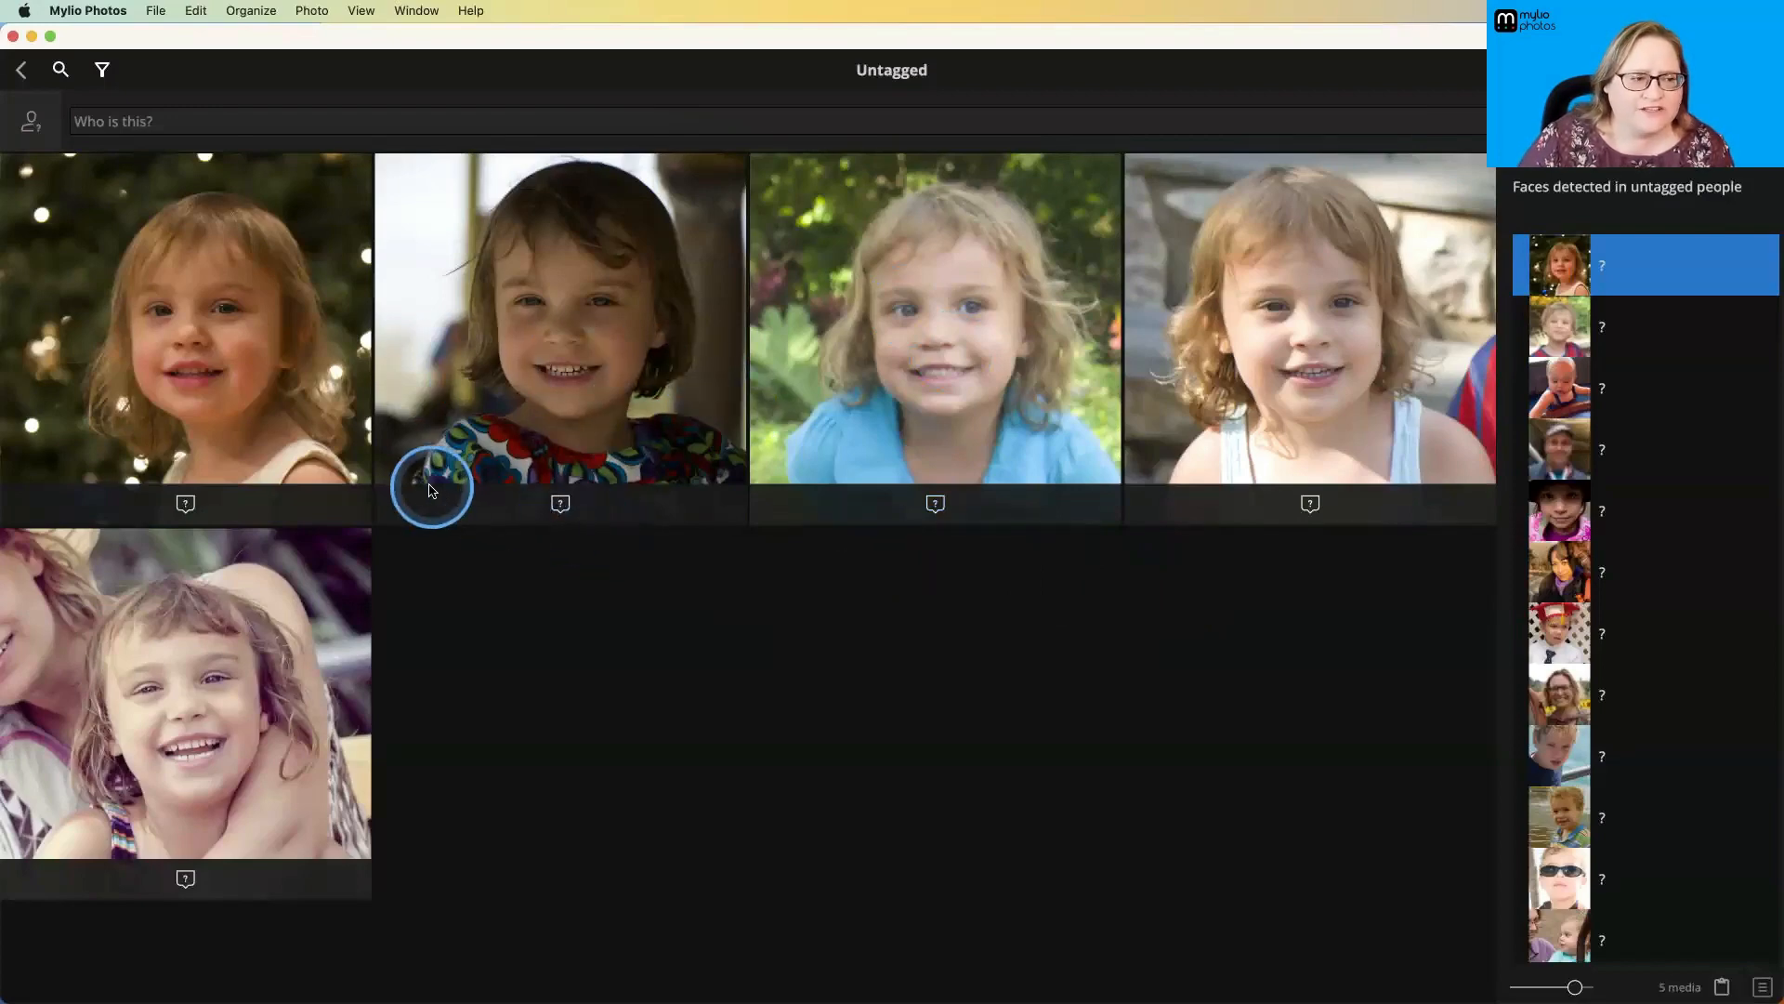
pyautogui.click(559, 503)
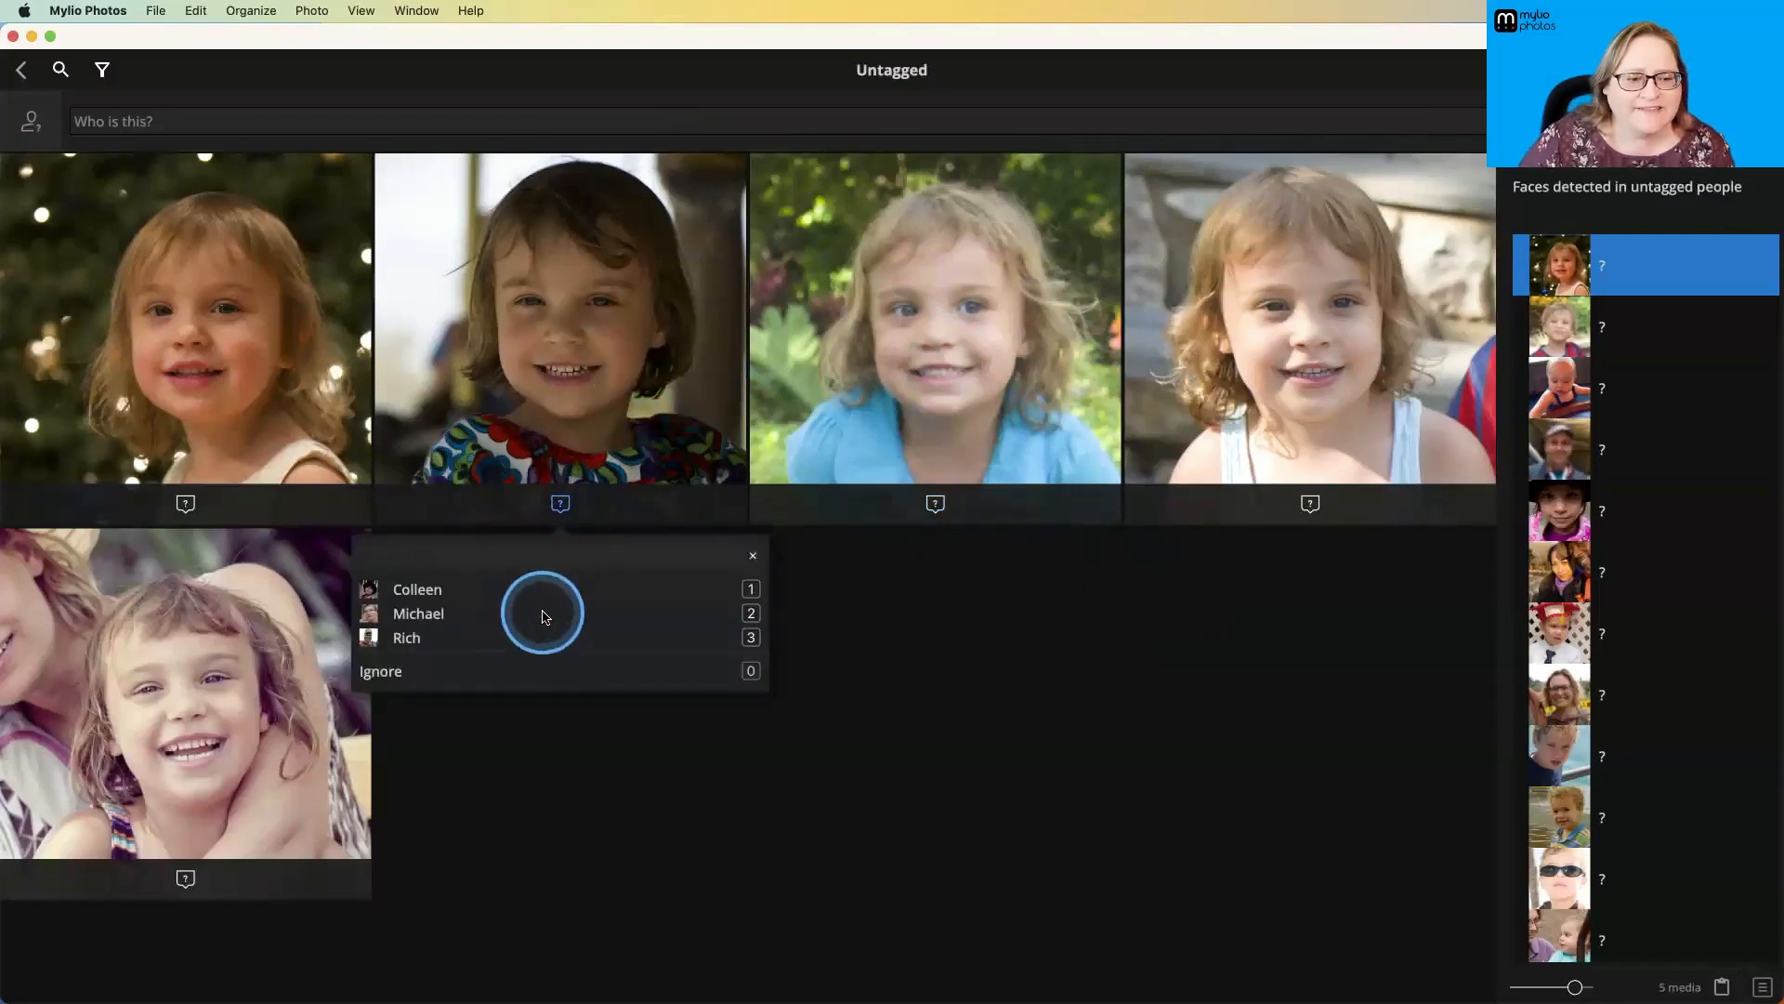
pyautogui.click(857, 638)
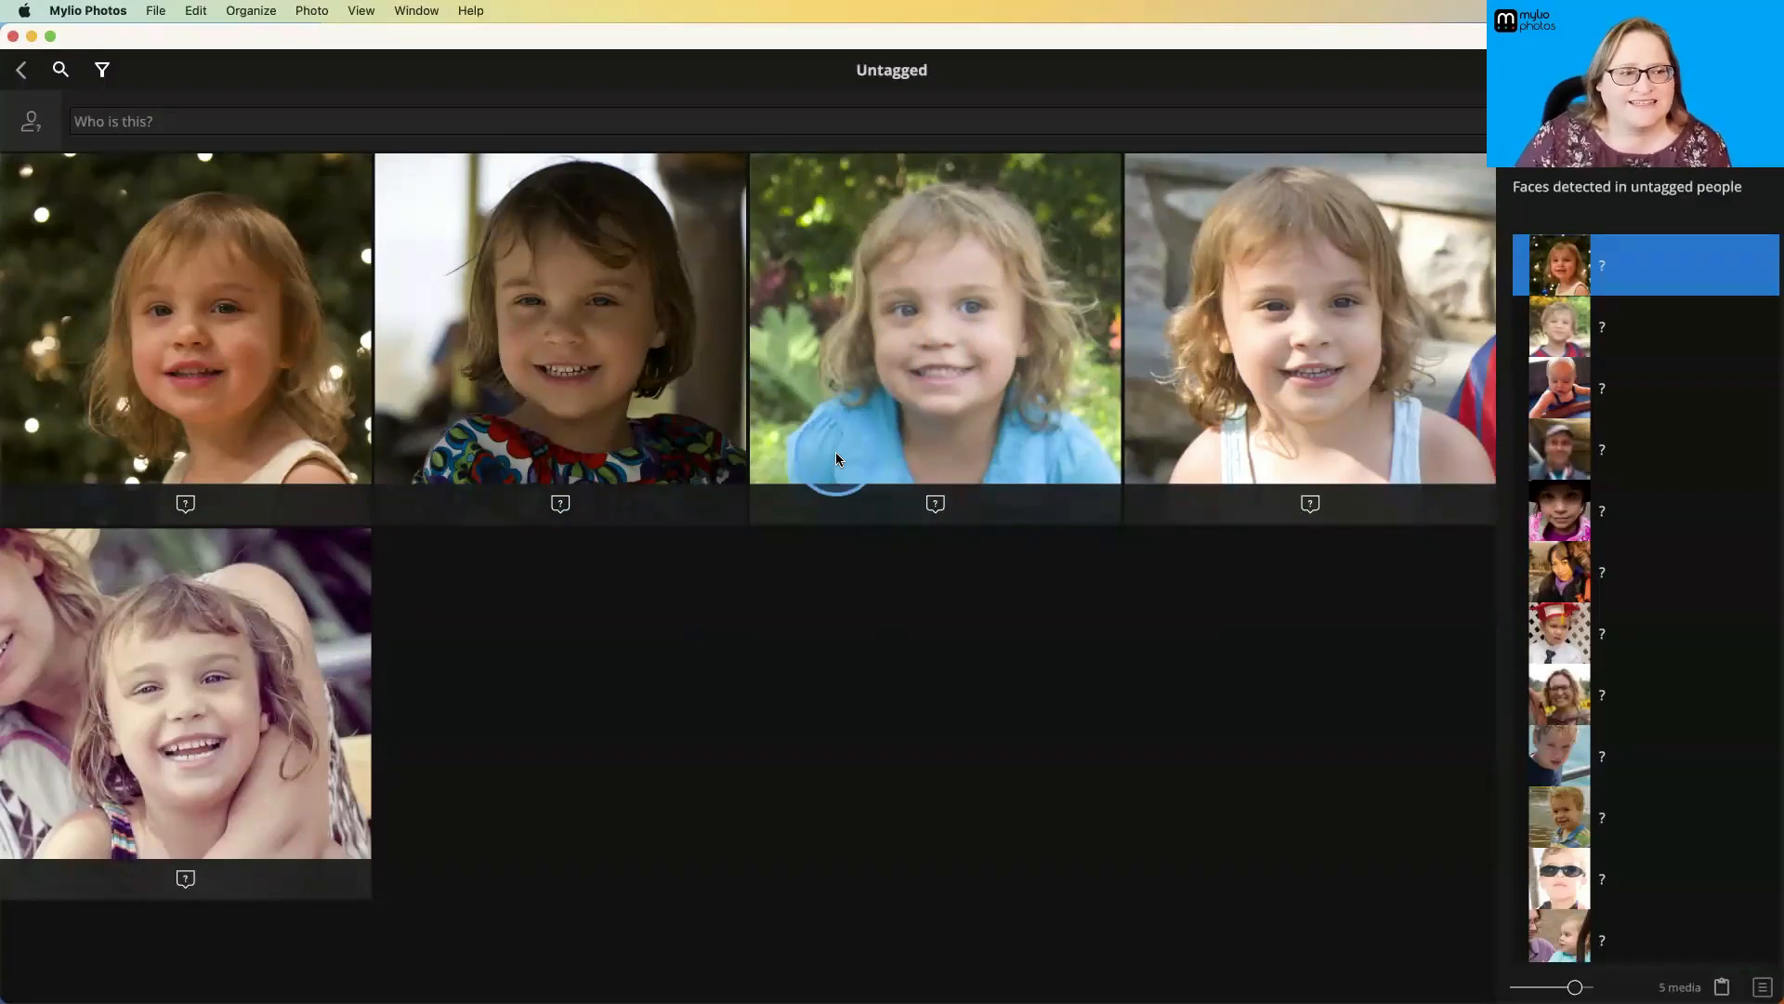
# - Return to the People view and open the photo group of the girl in the black hat
pyautogui.click(21, 71)
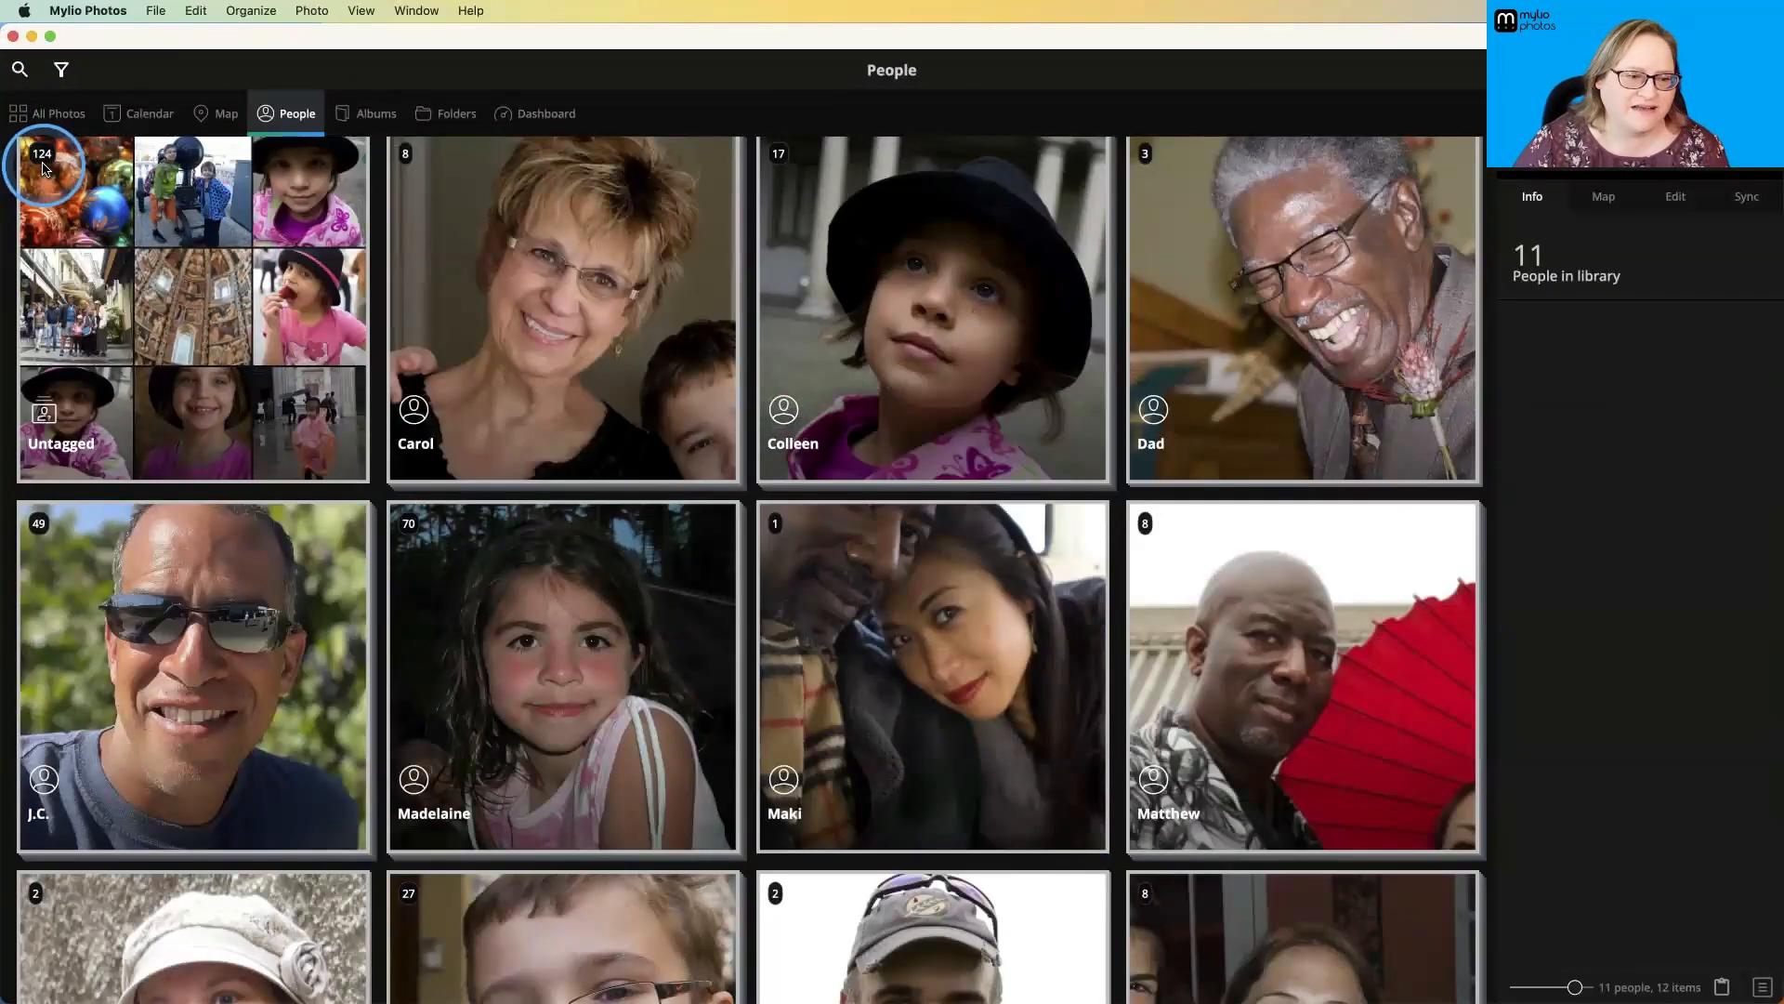
pyautogui.click(856, 337)
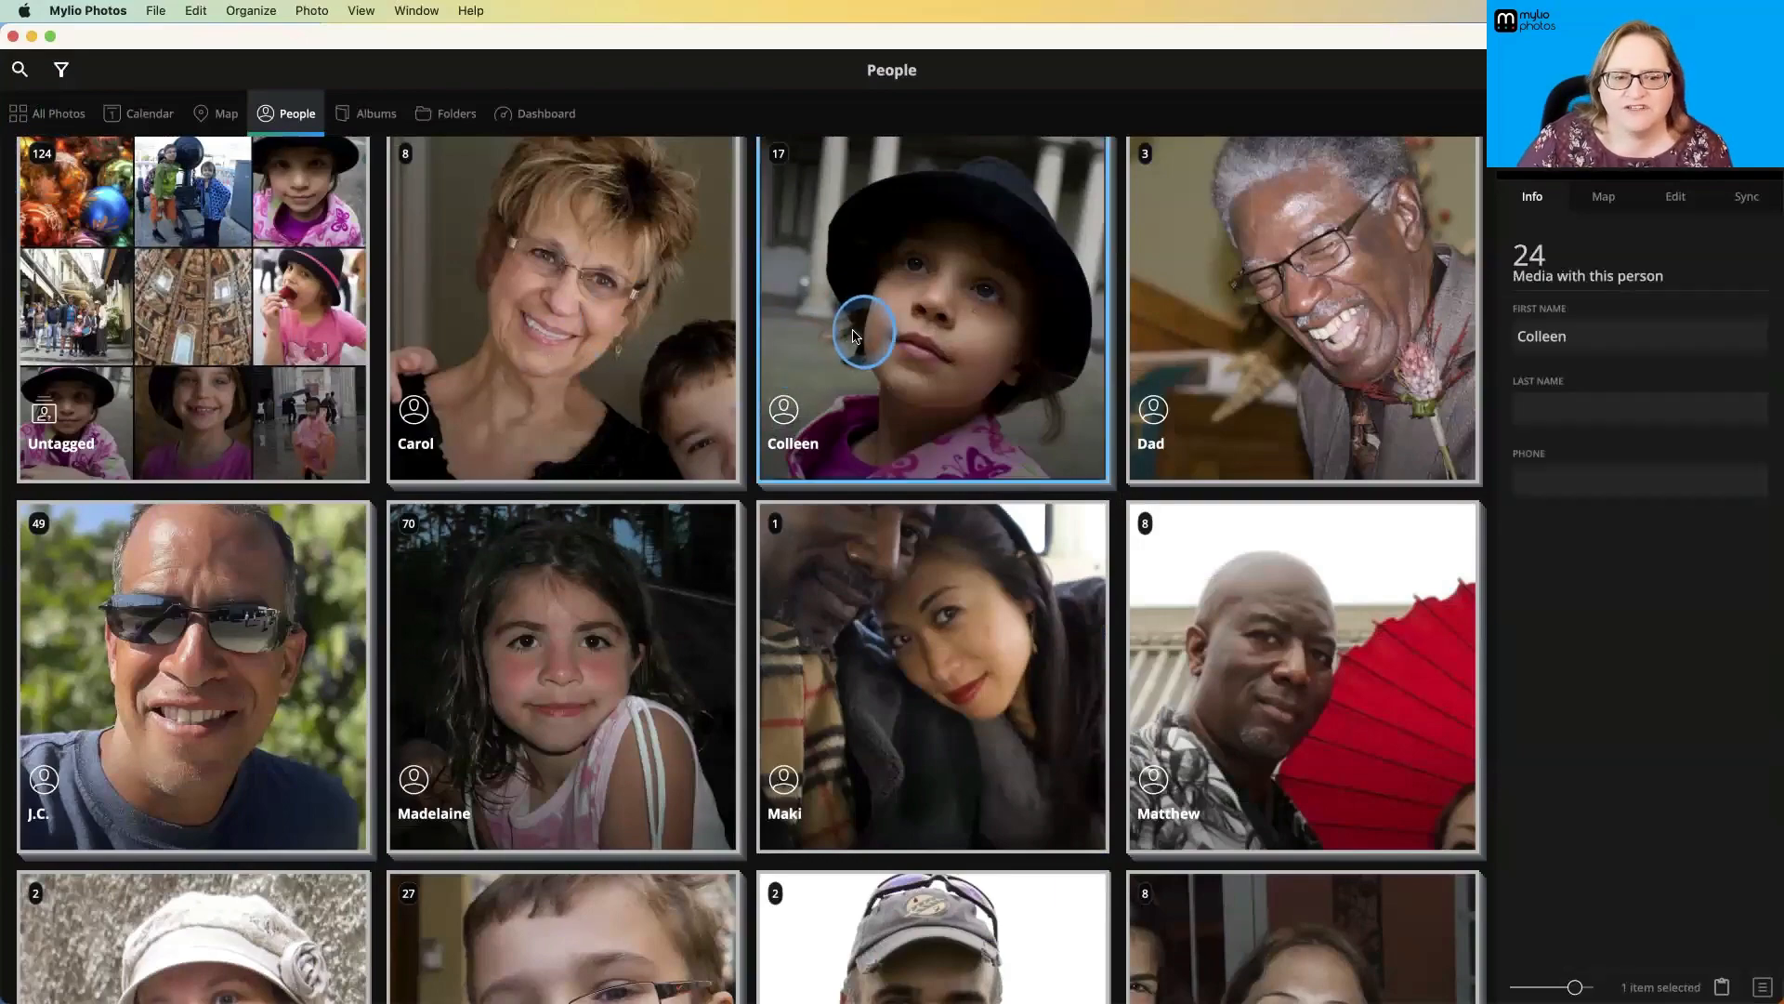
pyautogui.doubleClick(856, 336)
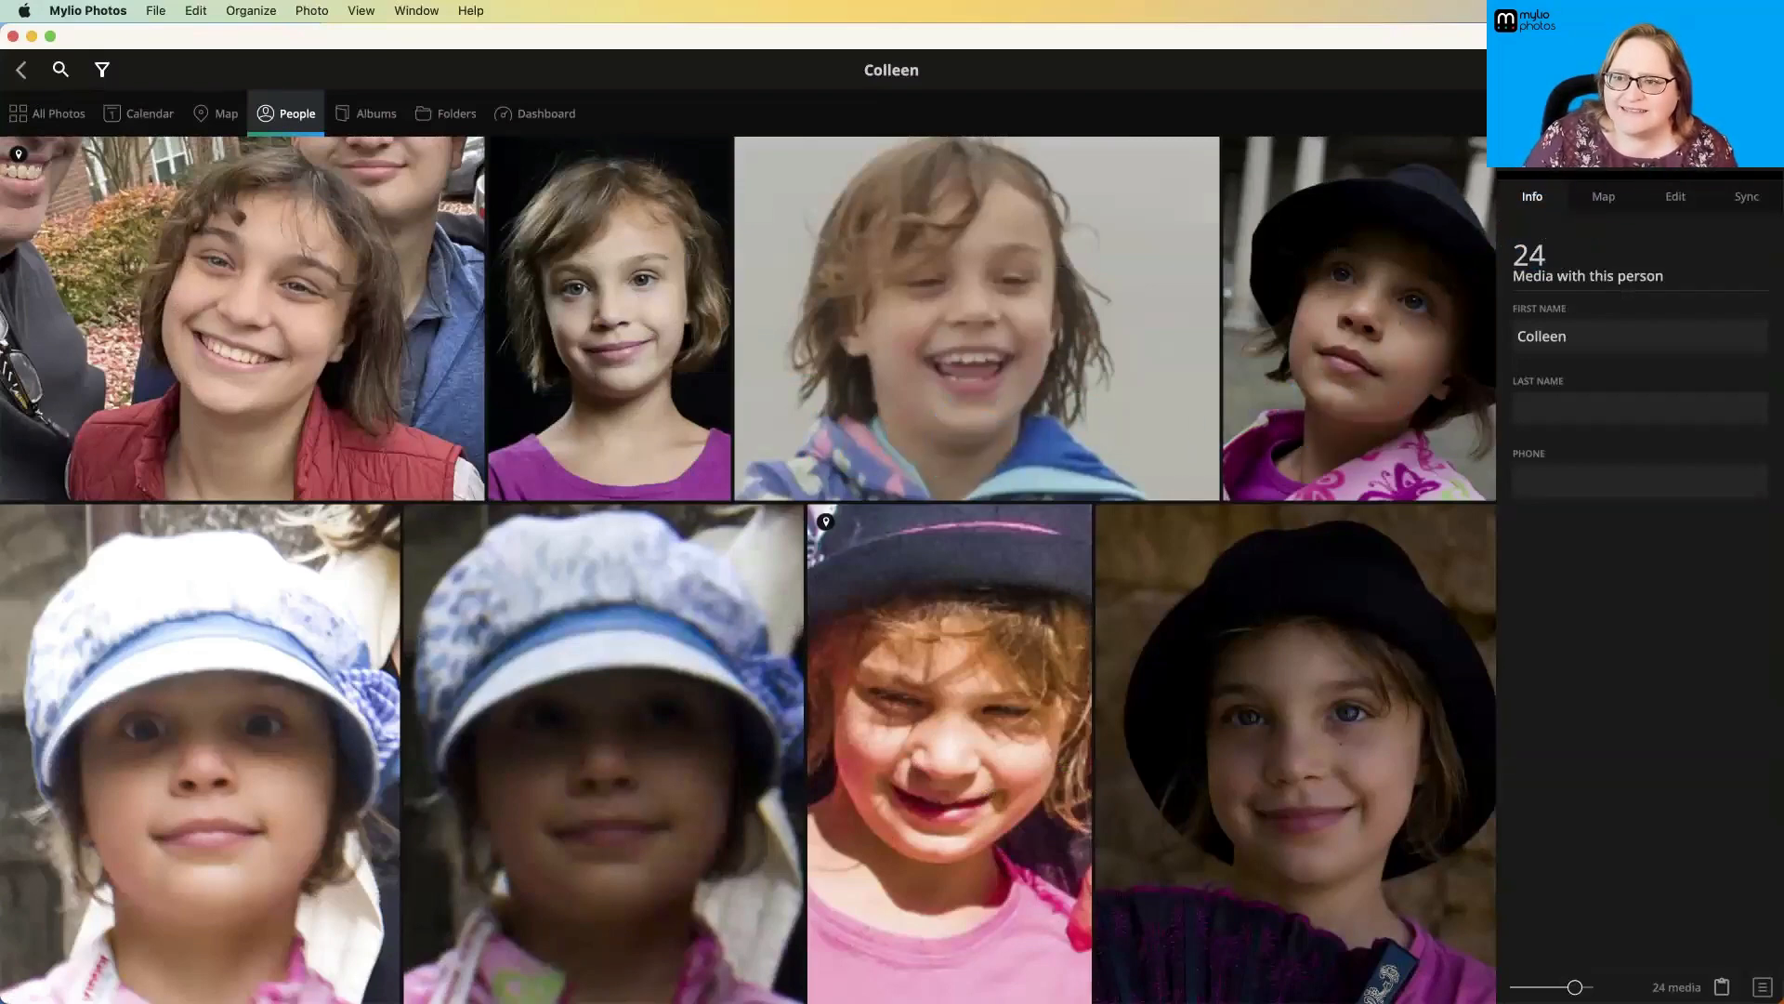
# - Compare the girl's photos with Zoom to Face off and on, and leave Zoom to Face turned off
pyautogui.click(1760, 69)
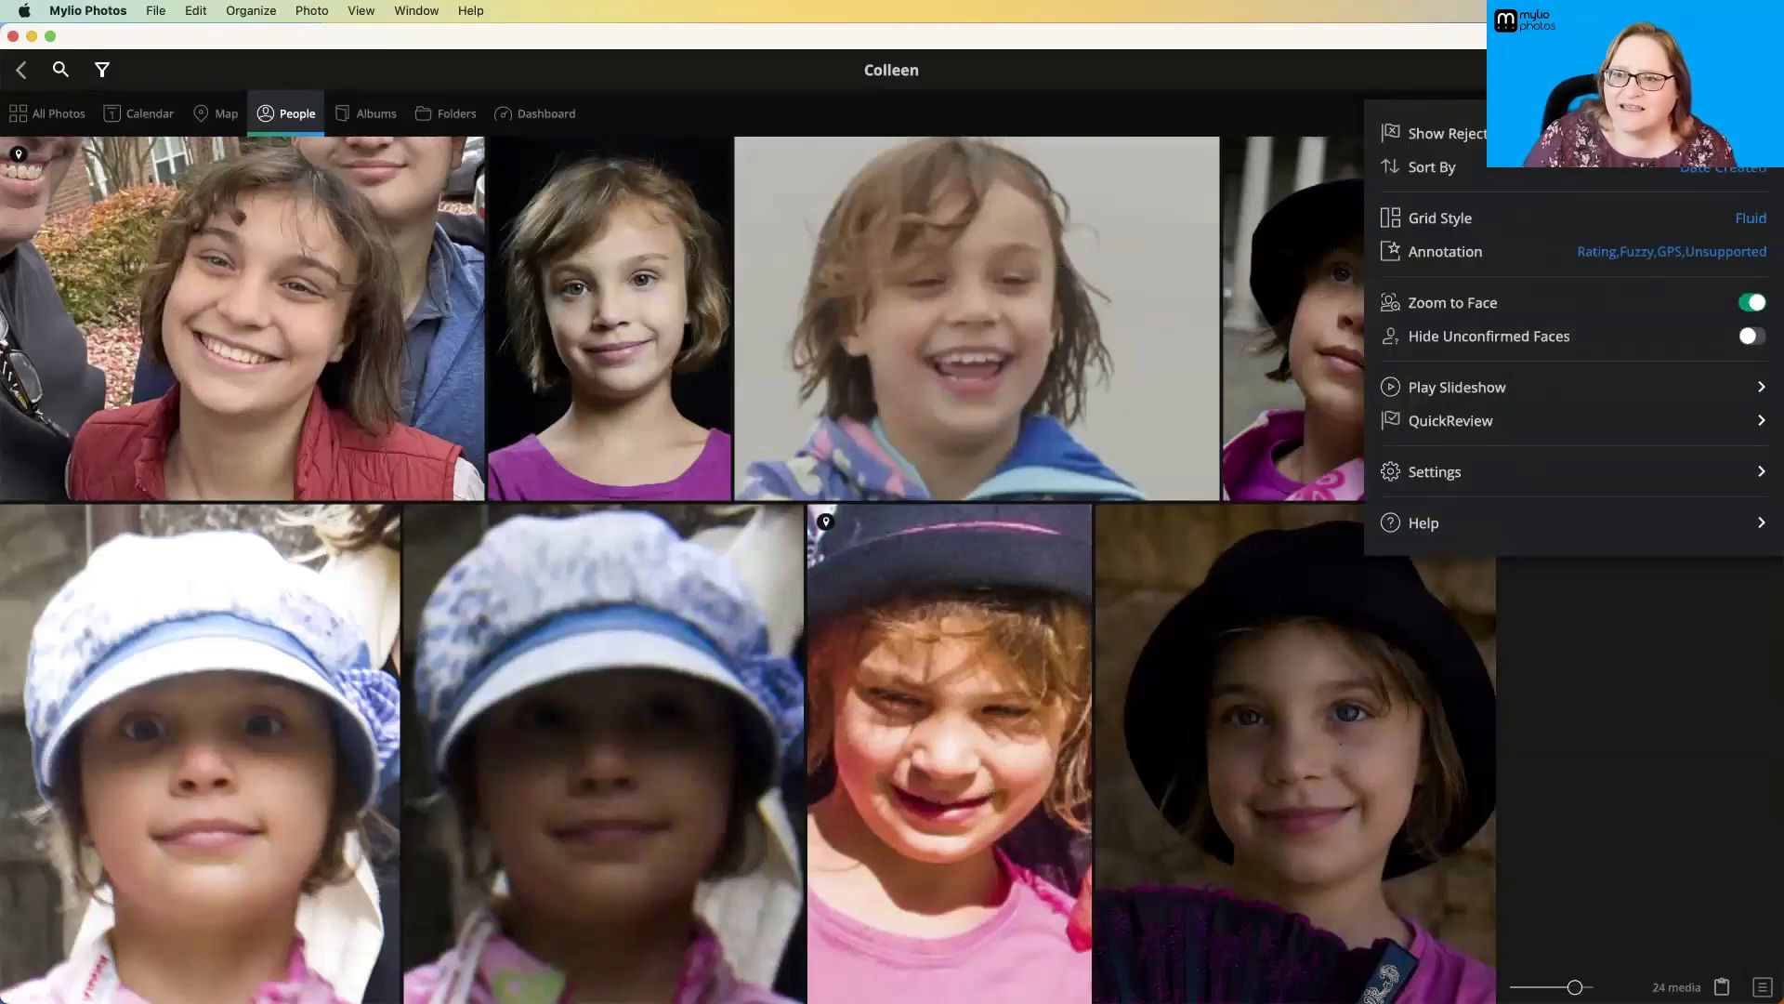
pyautogui.click(1752, 305)
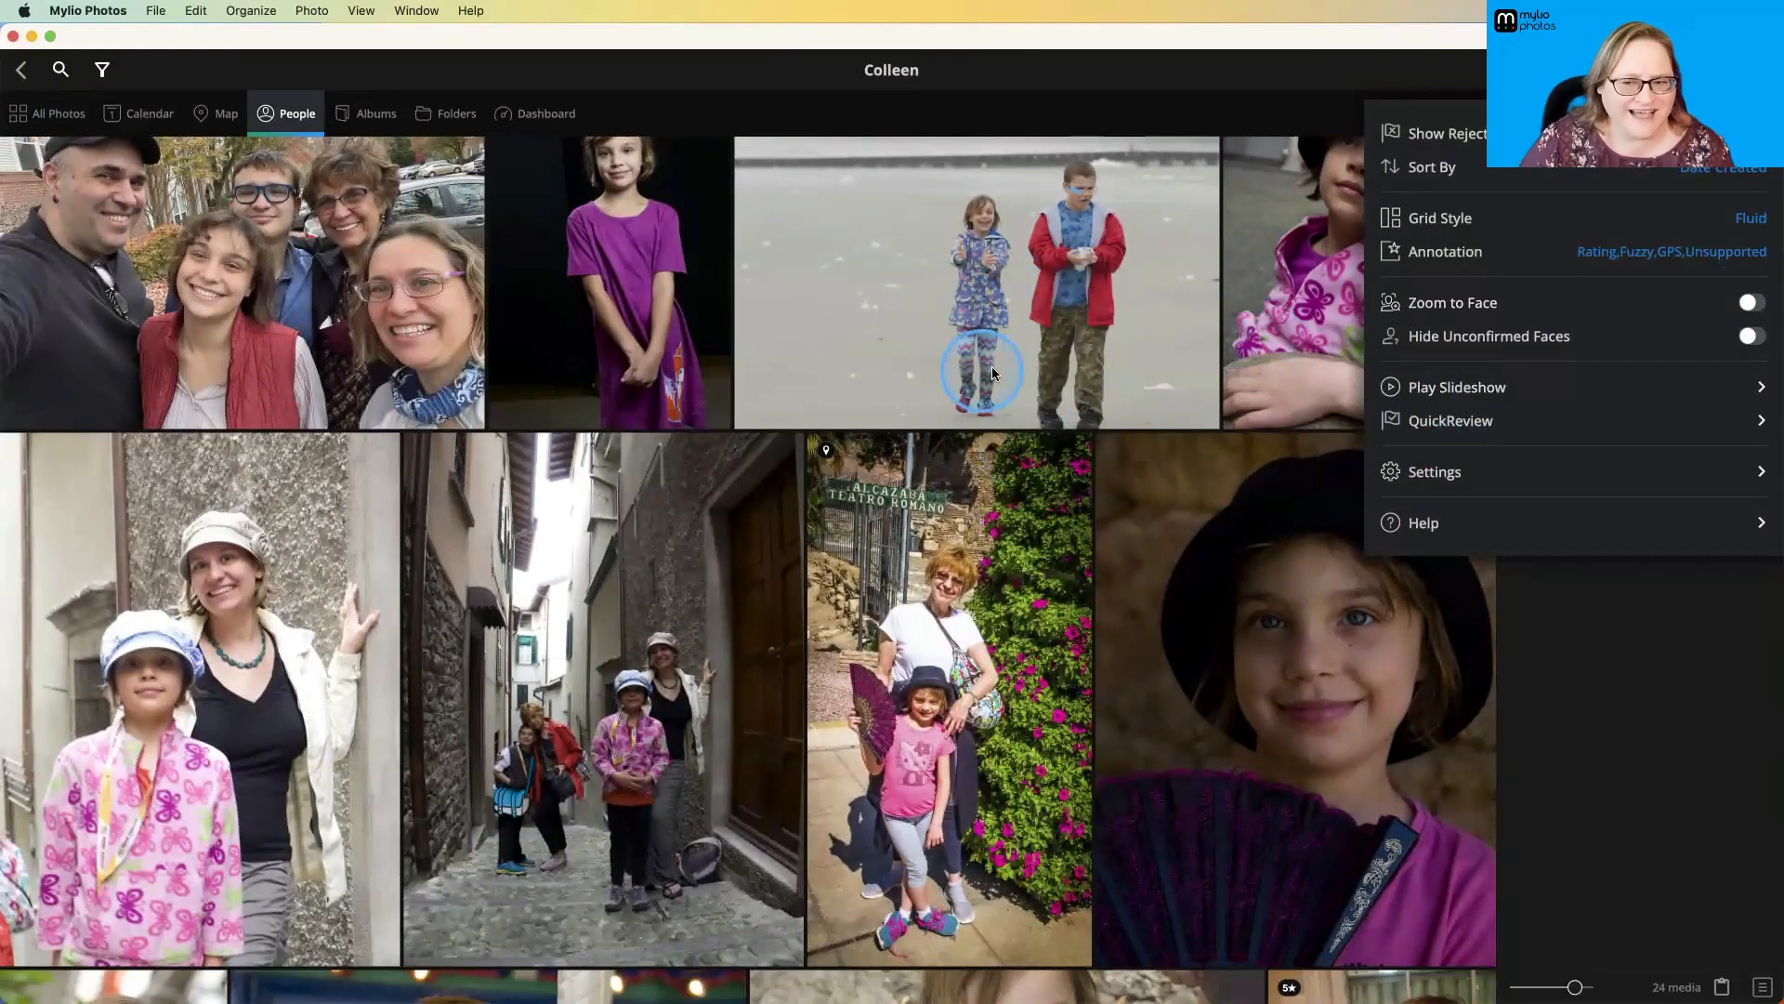
pyautogui.click(1750, 303)
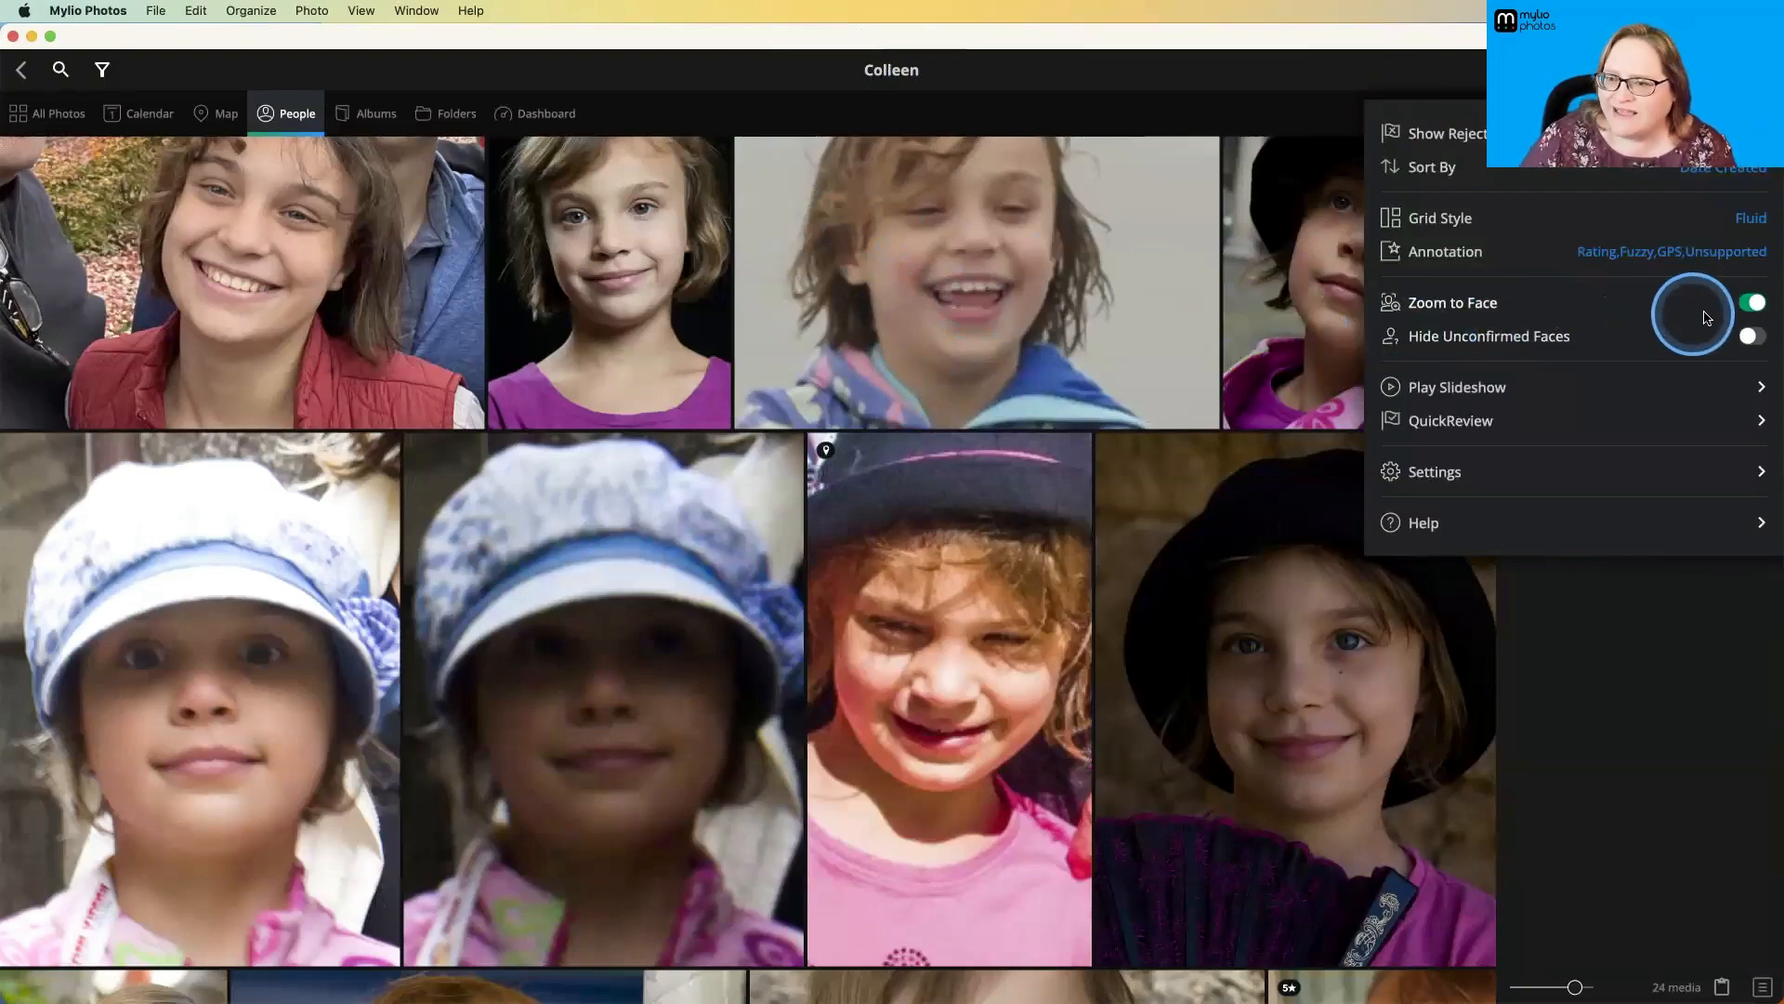
pyautogui.click(1752, 302)
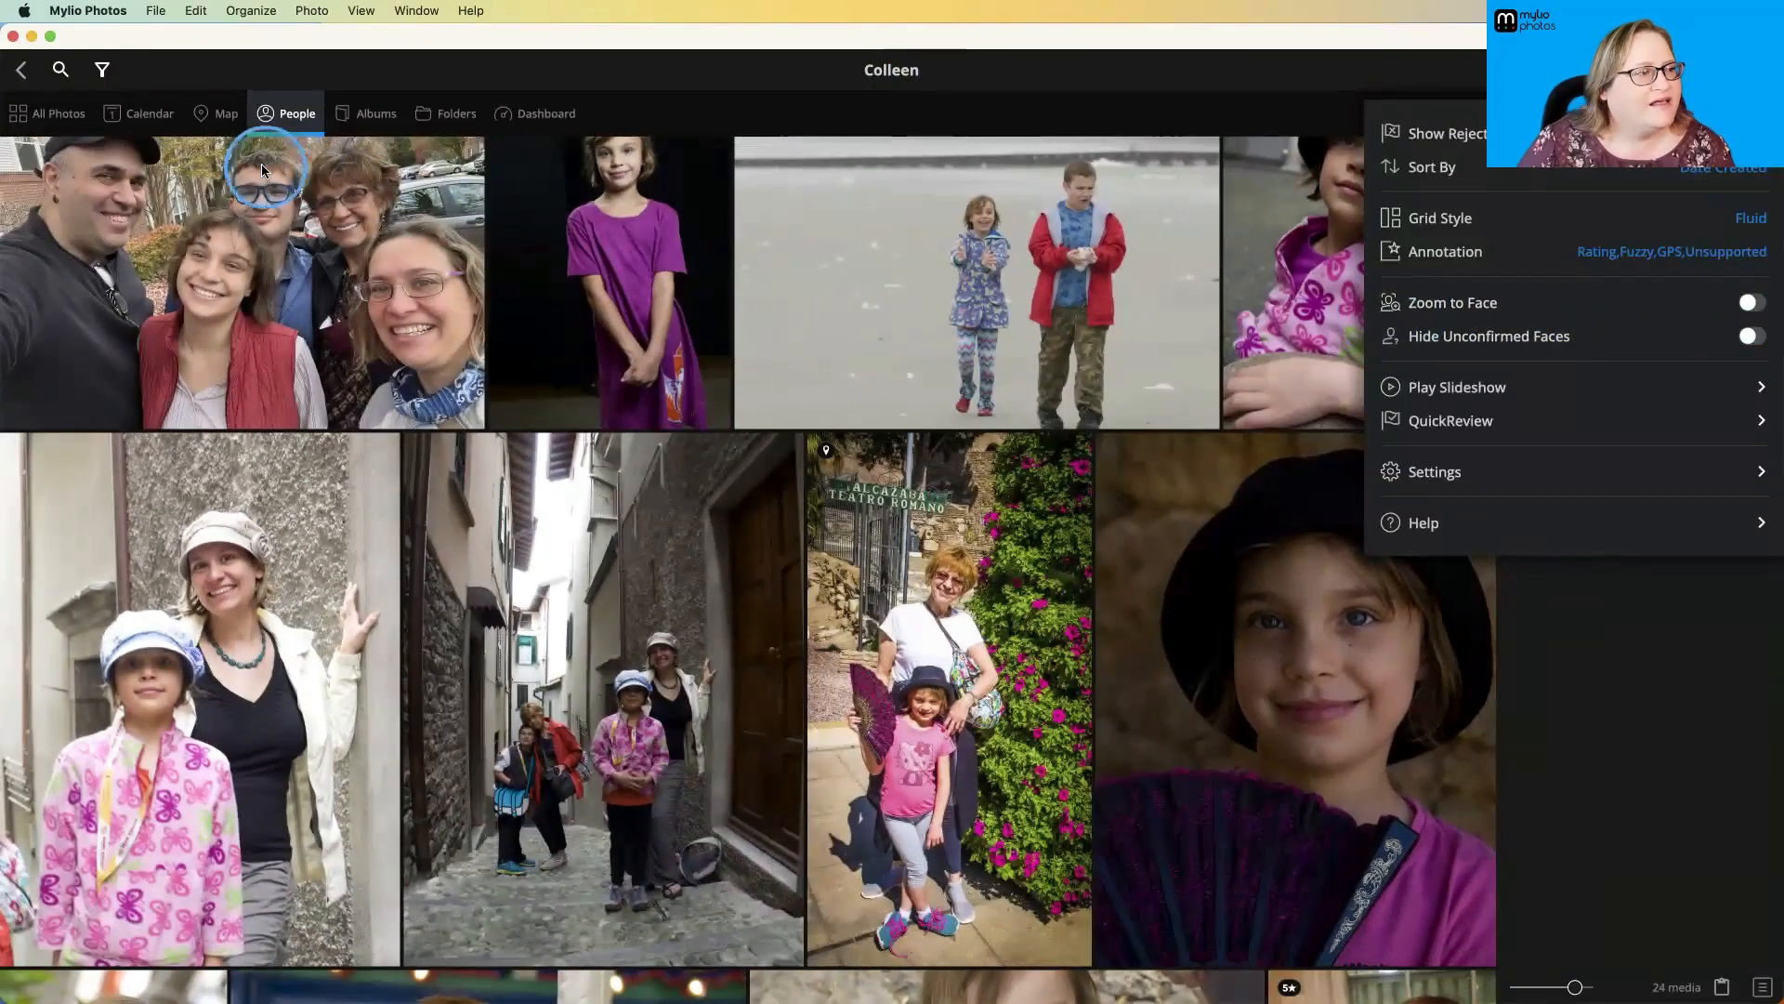
pyautogui.click(22, 78)
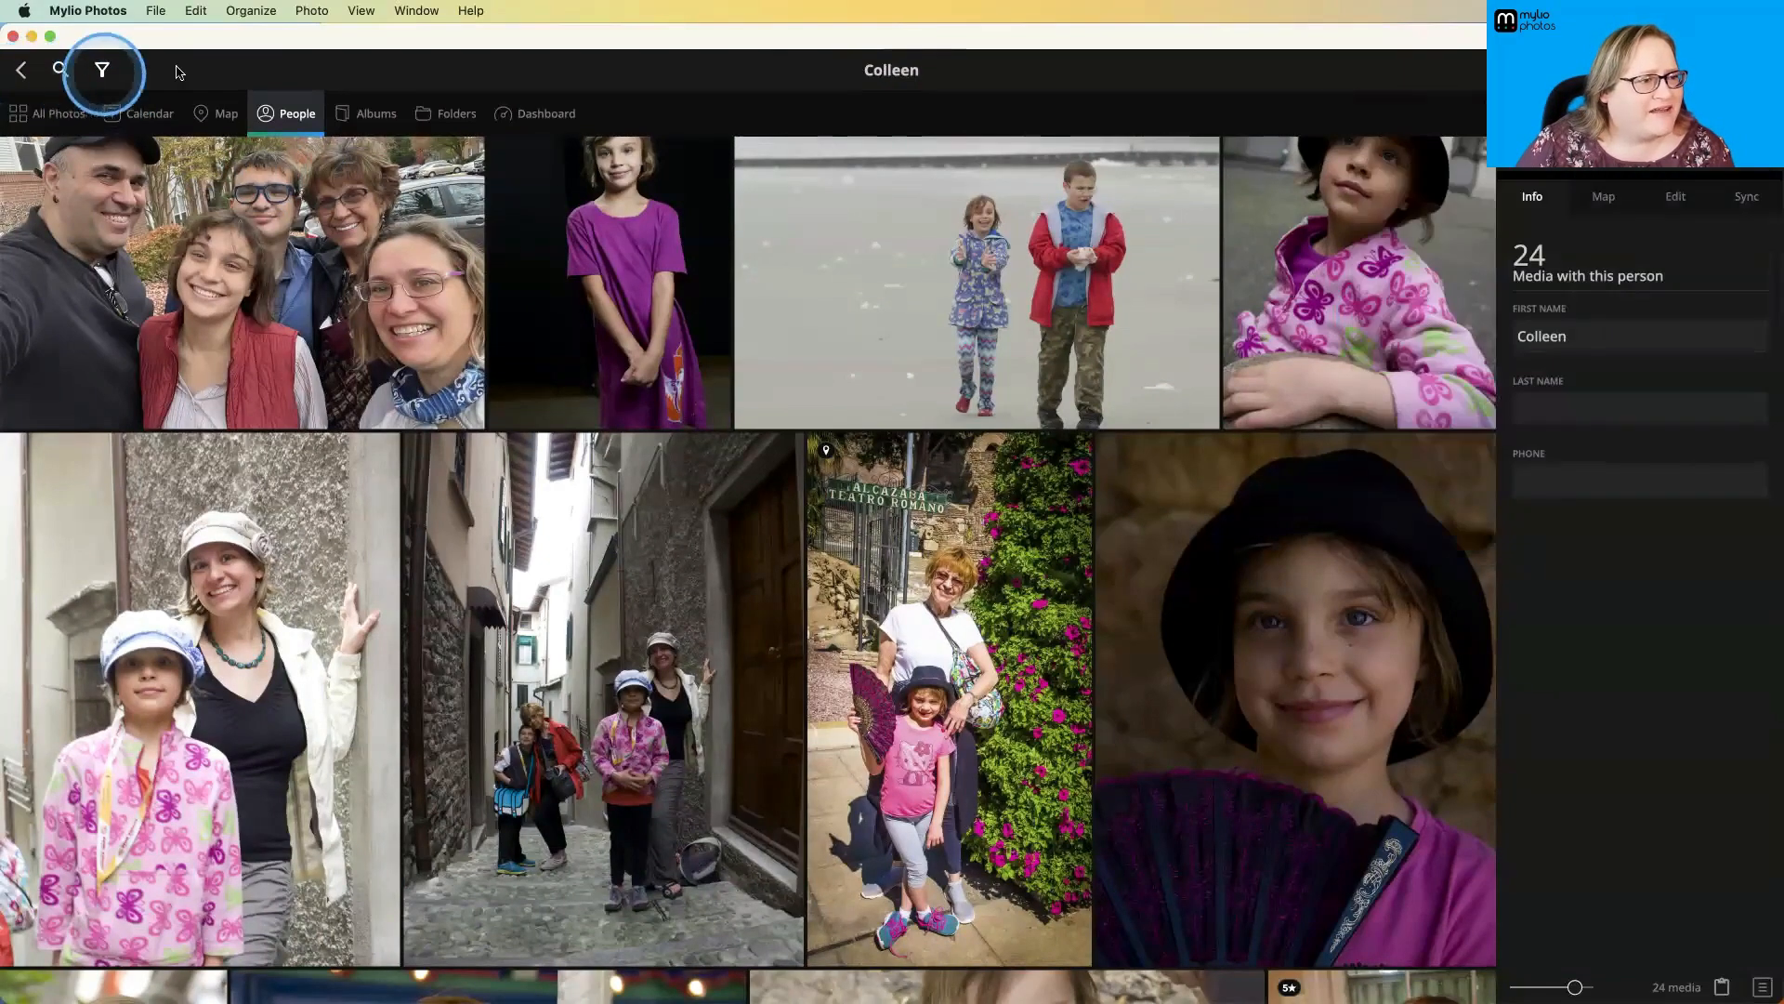
# - Browse the Albums view, look inside the Birds album at its nested albums, and return to the album overview
pyautogui.click(351, 118)
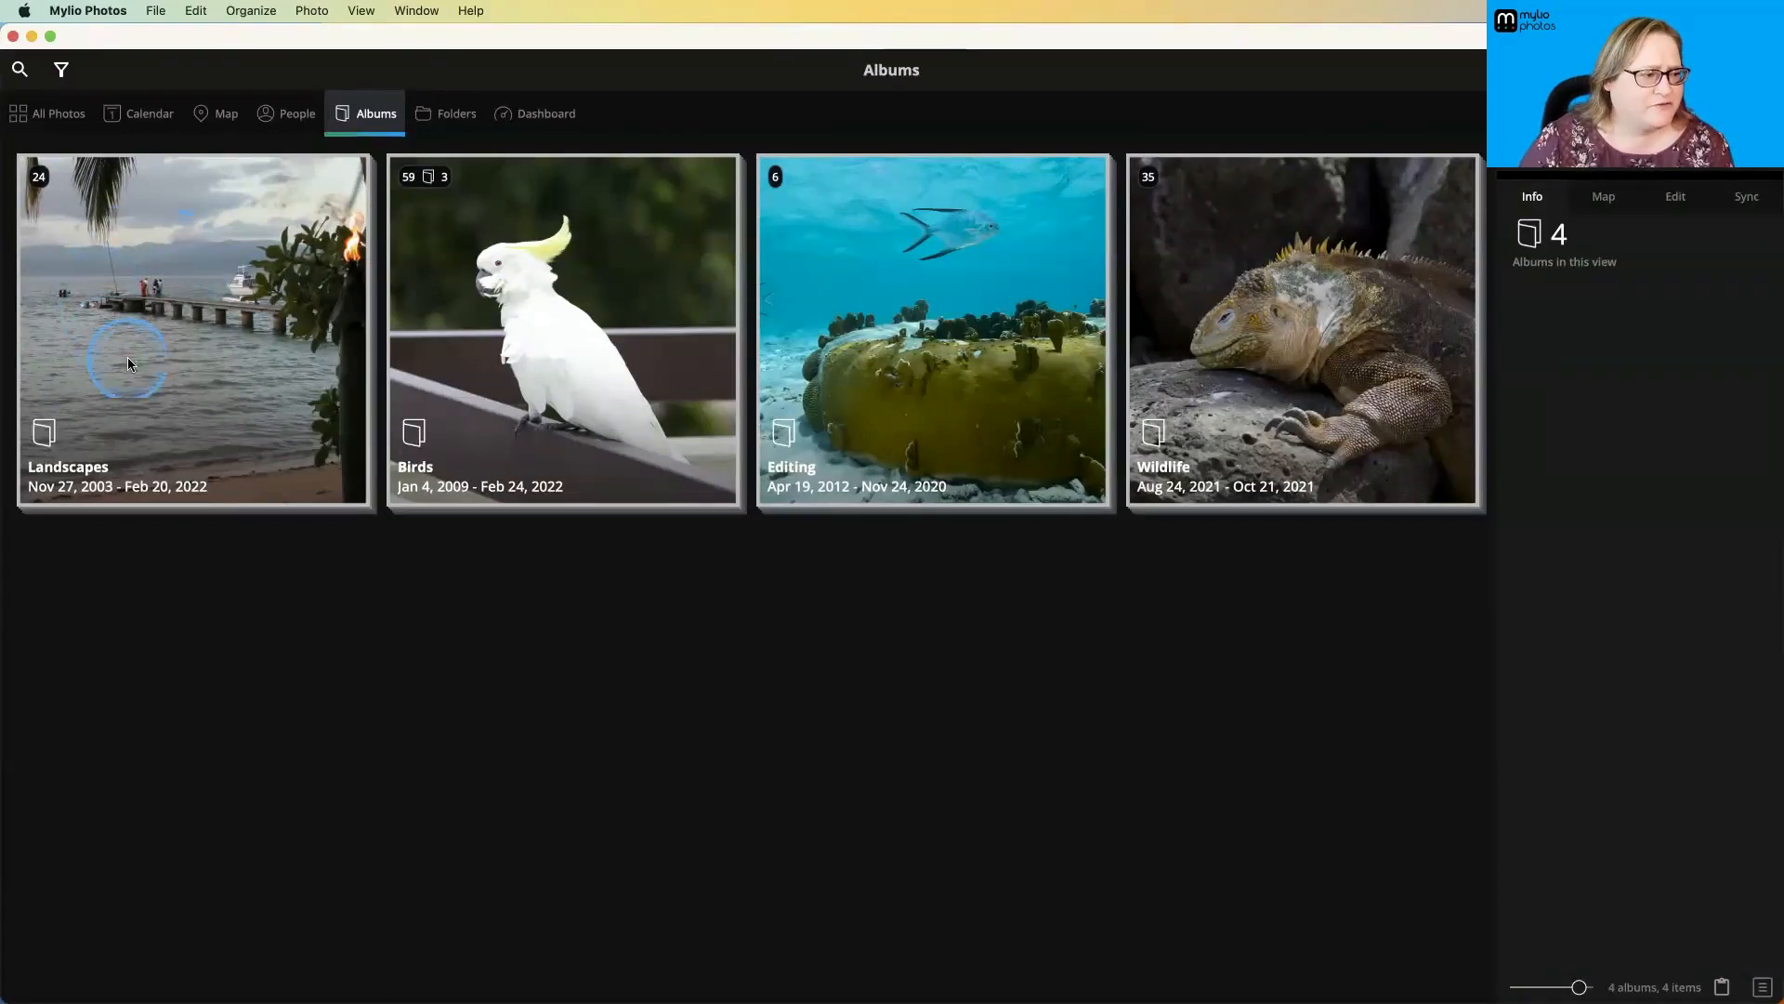
pyautogui.click(118, 465)
pyautogui.click(467, 431)
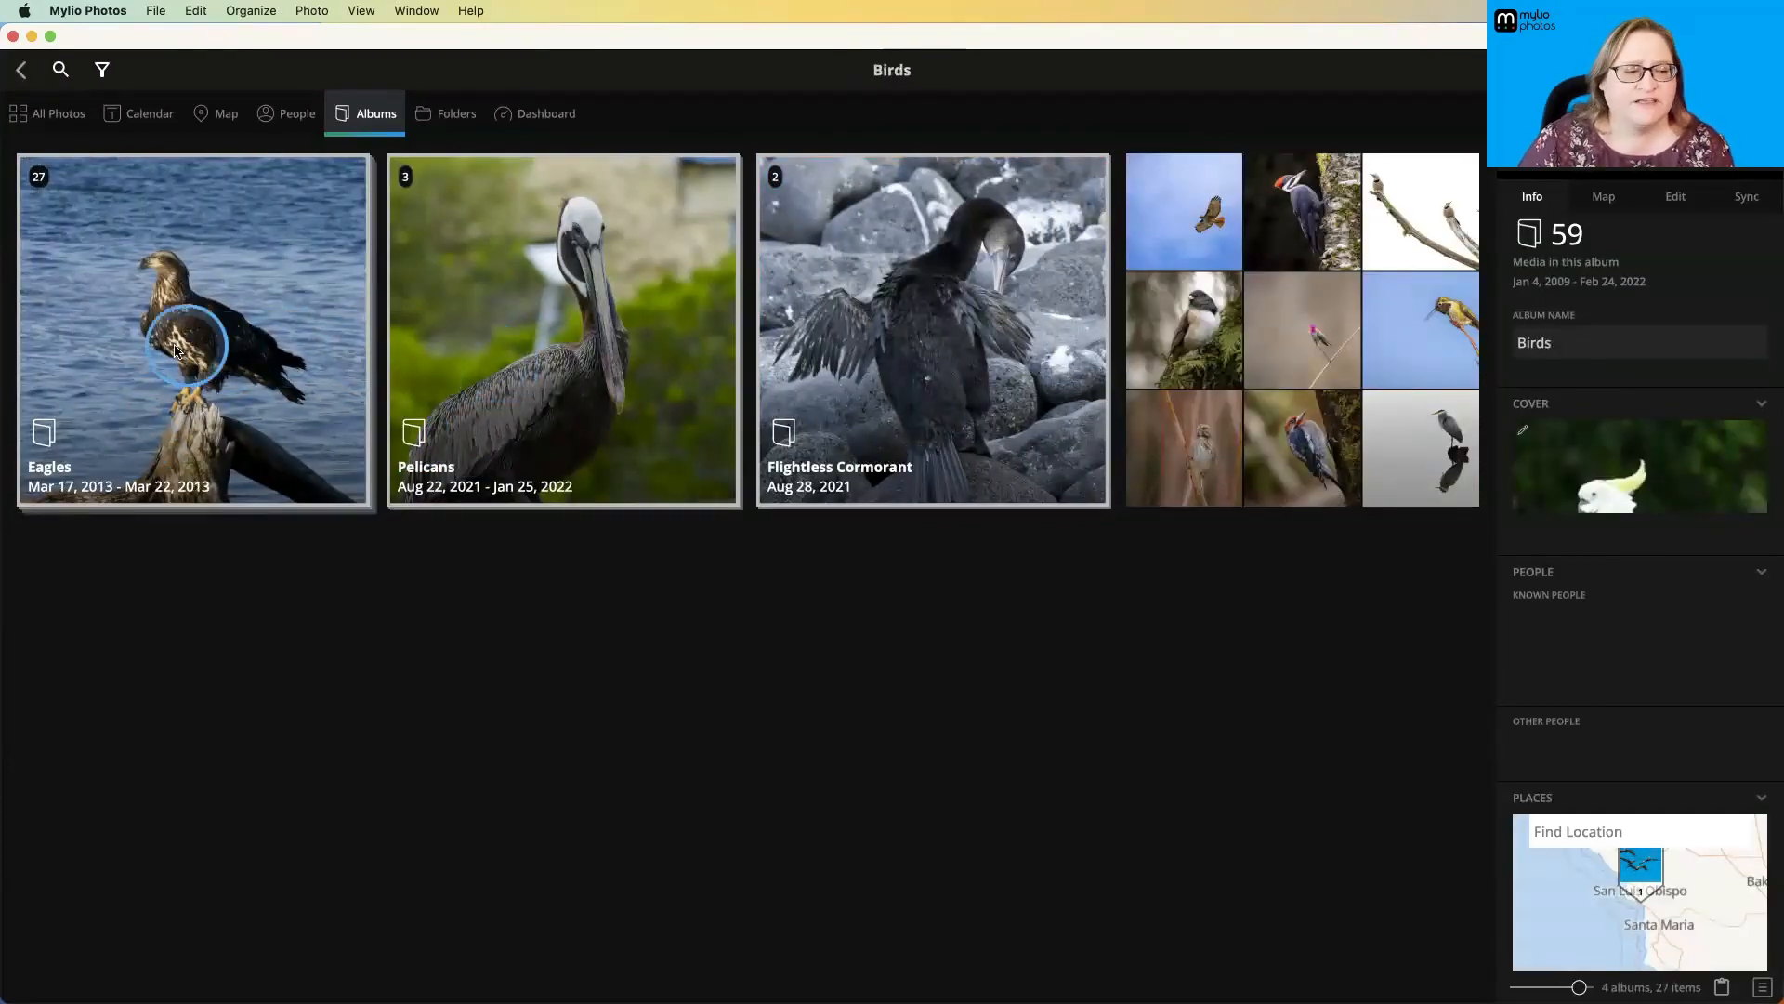
pyautogui.click(23, 71)
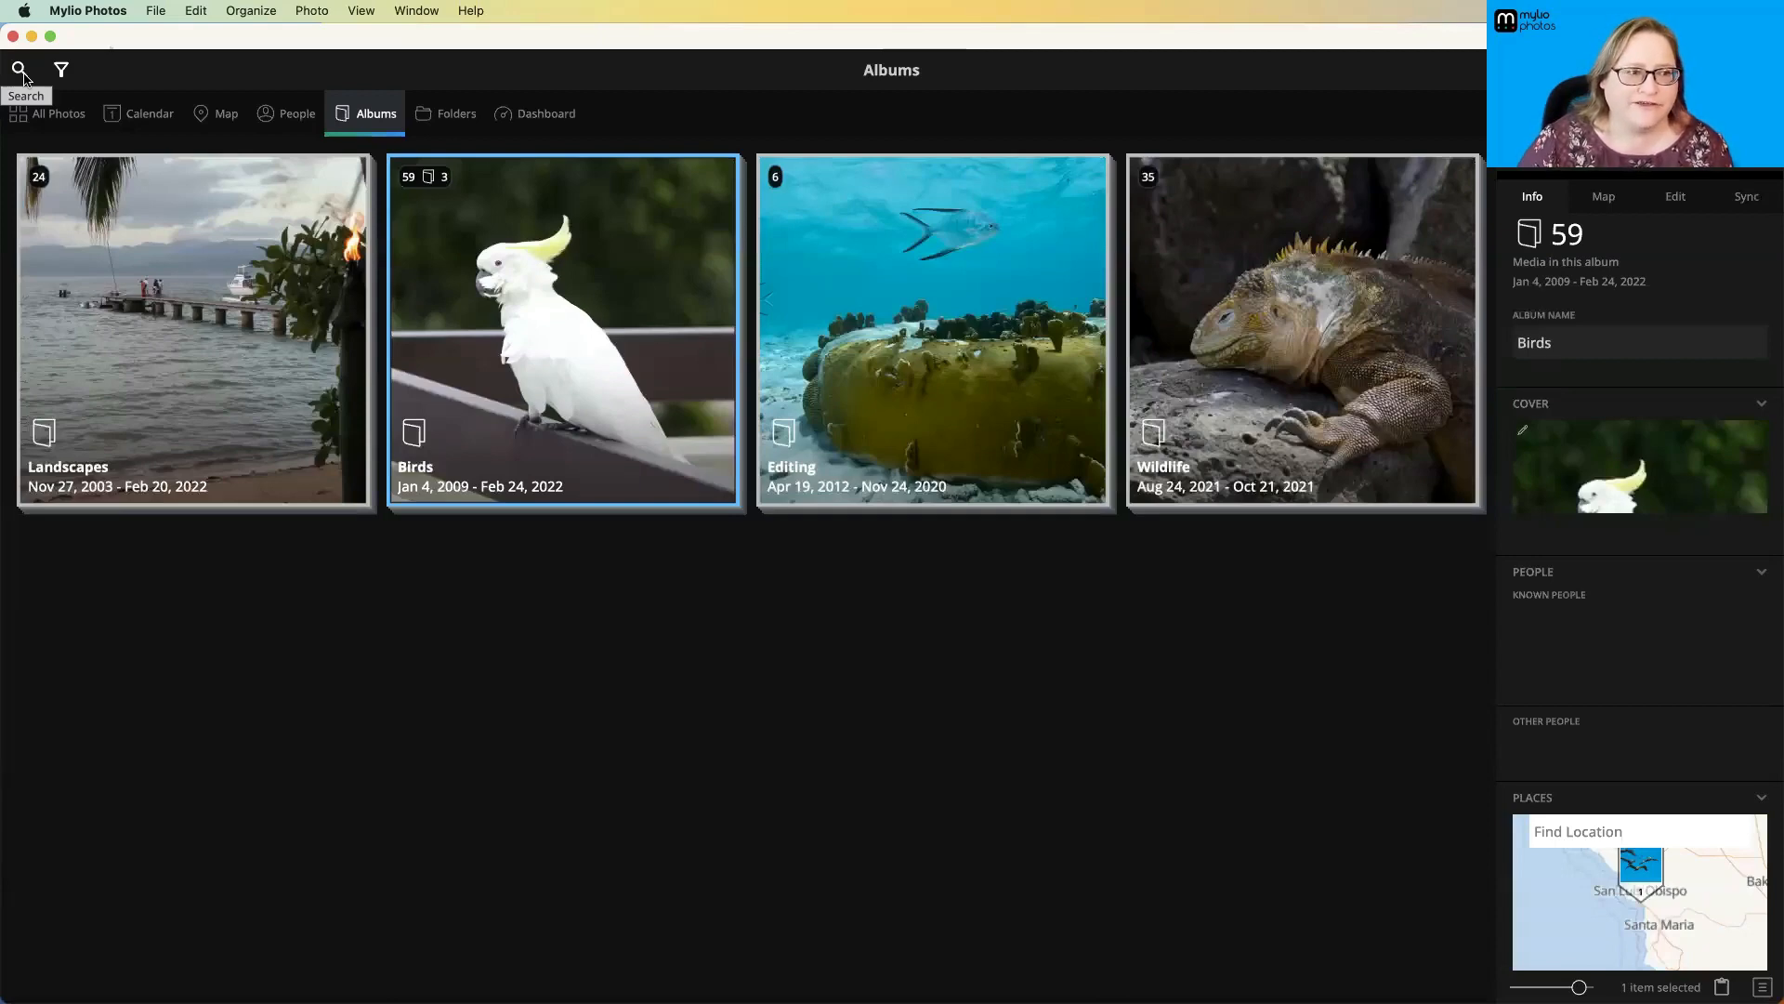
# - Show the library's folders, view the Mylio InBox folder in a new Finder window, and close that window
pyautogui.click(456, 113)
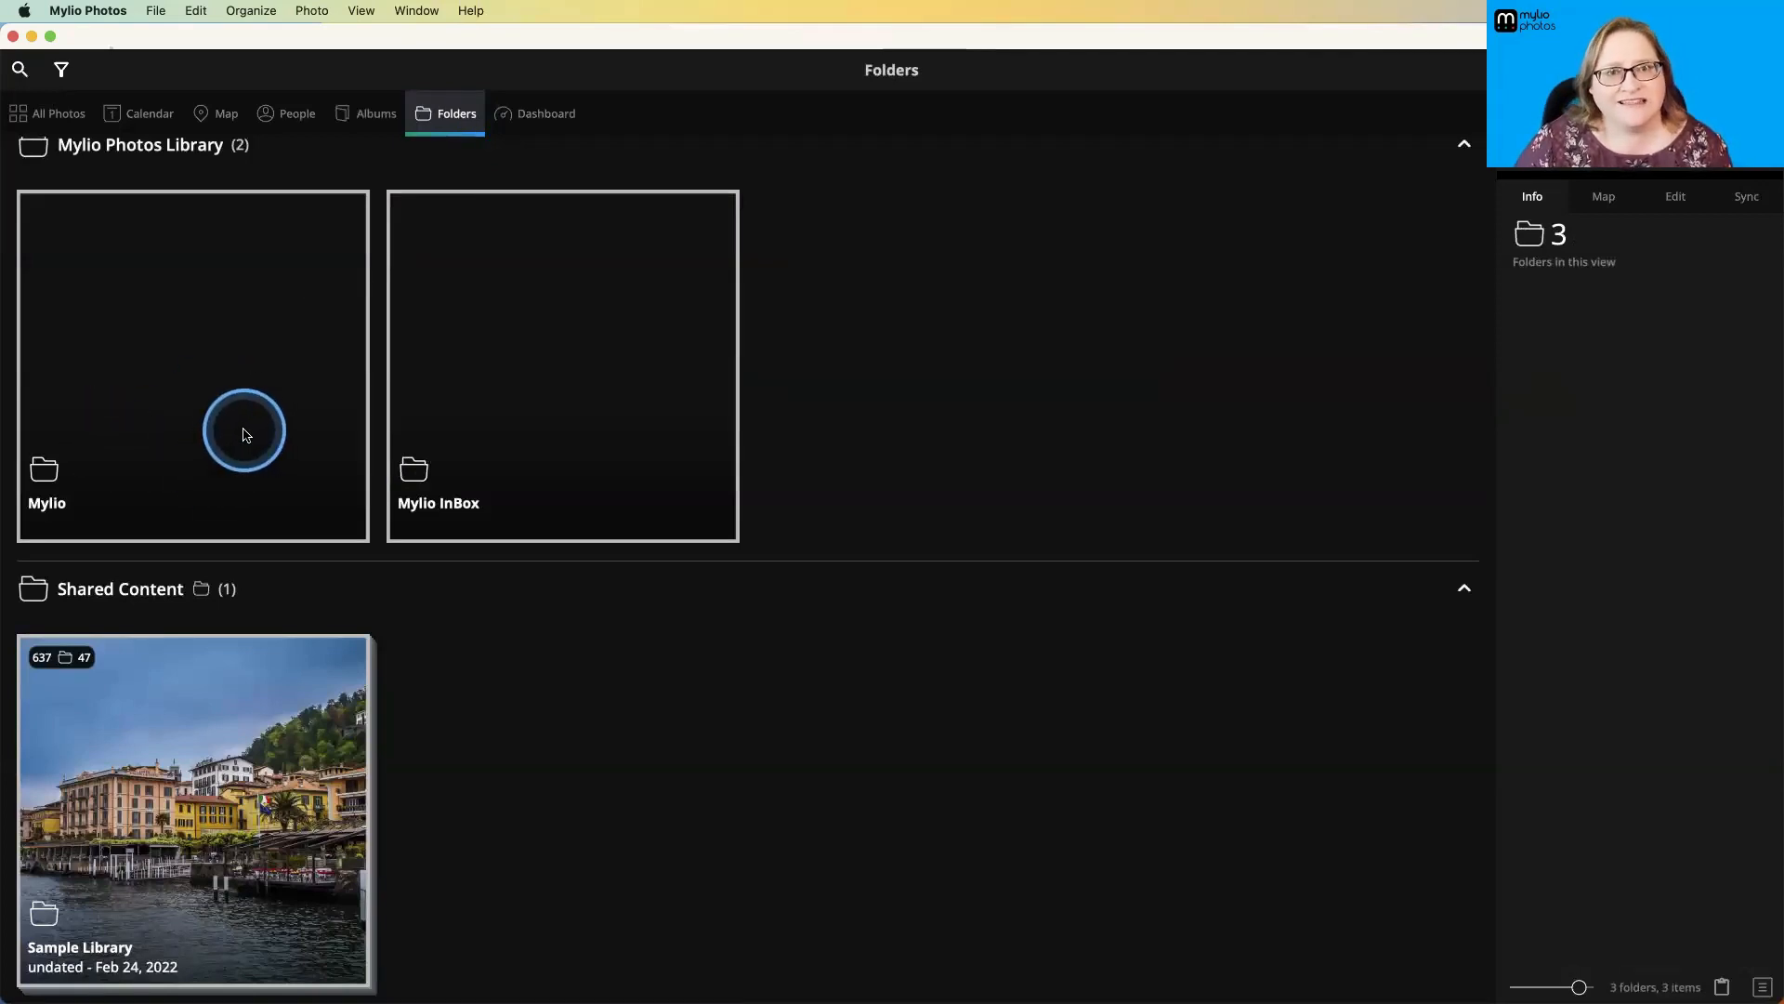
pyautogui.scroll(-2, 248, 430)
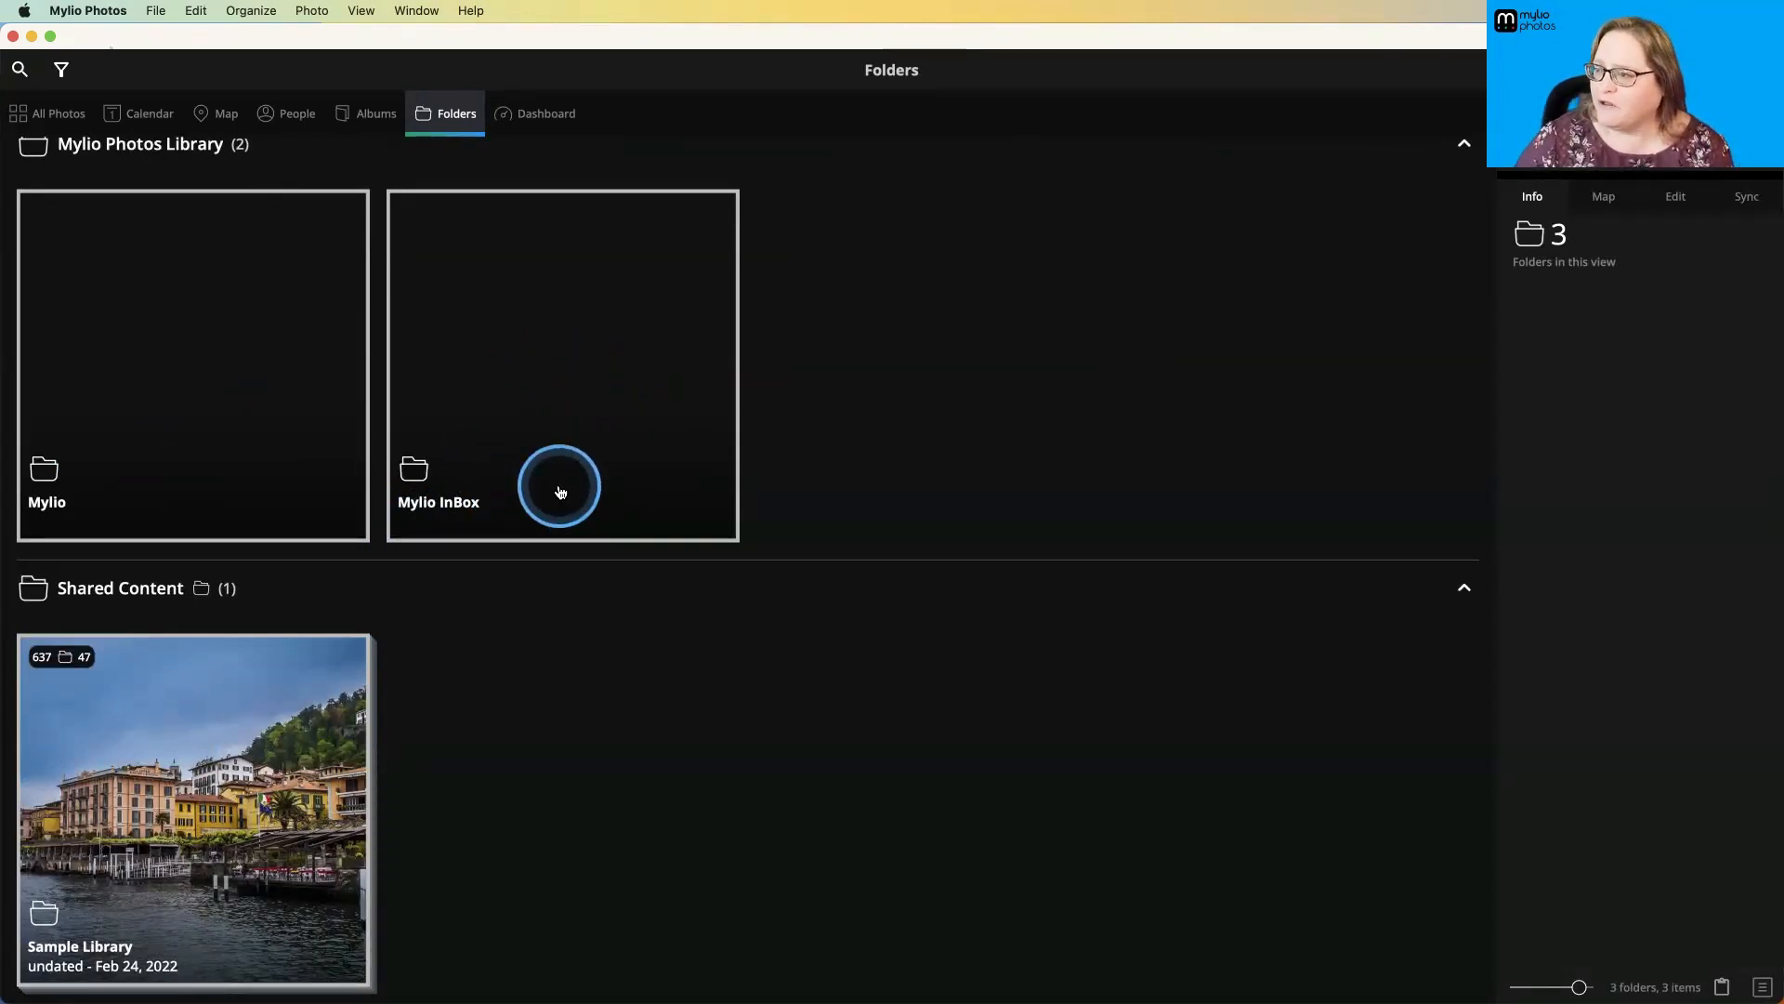
pyautogui.press('super+Tab')
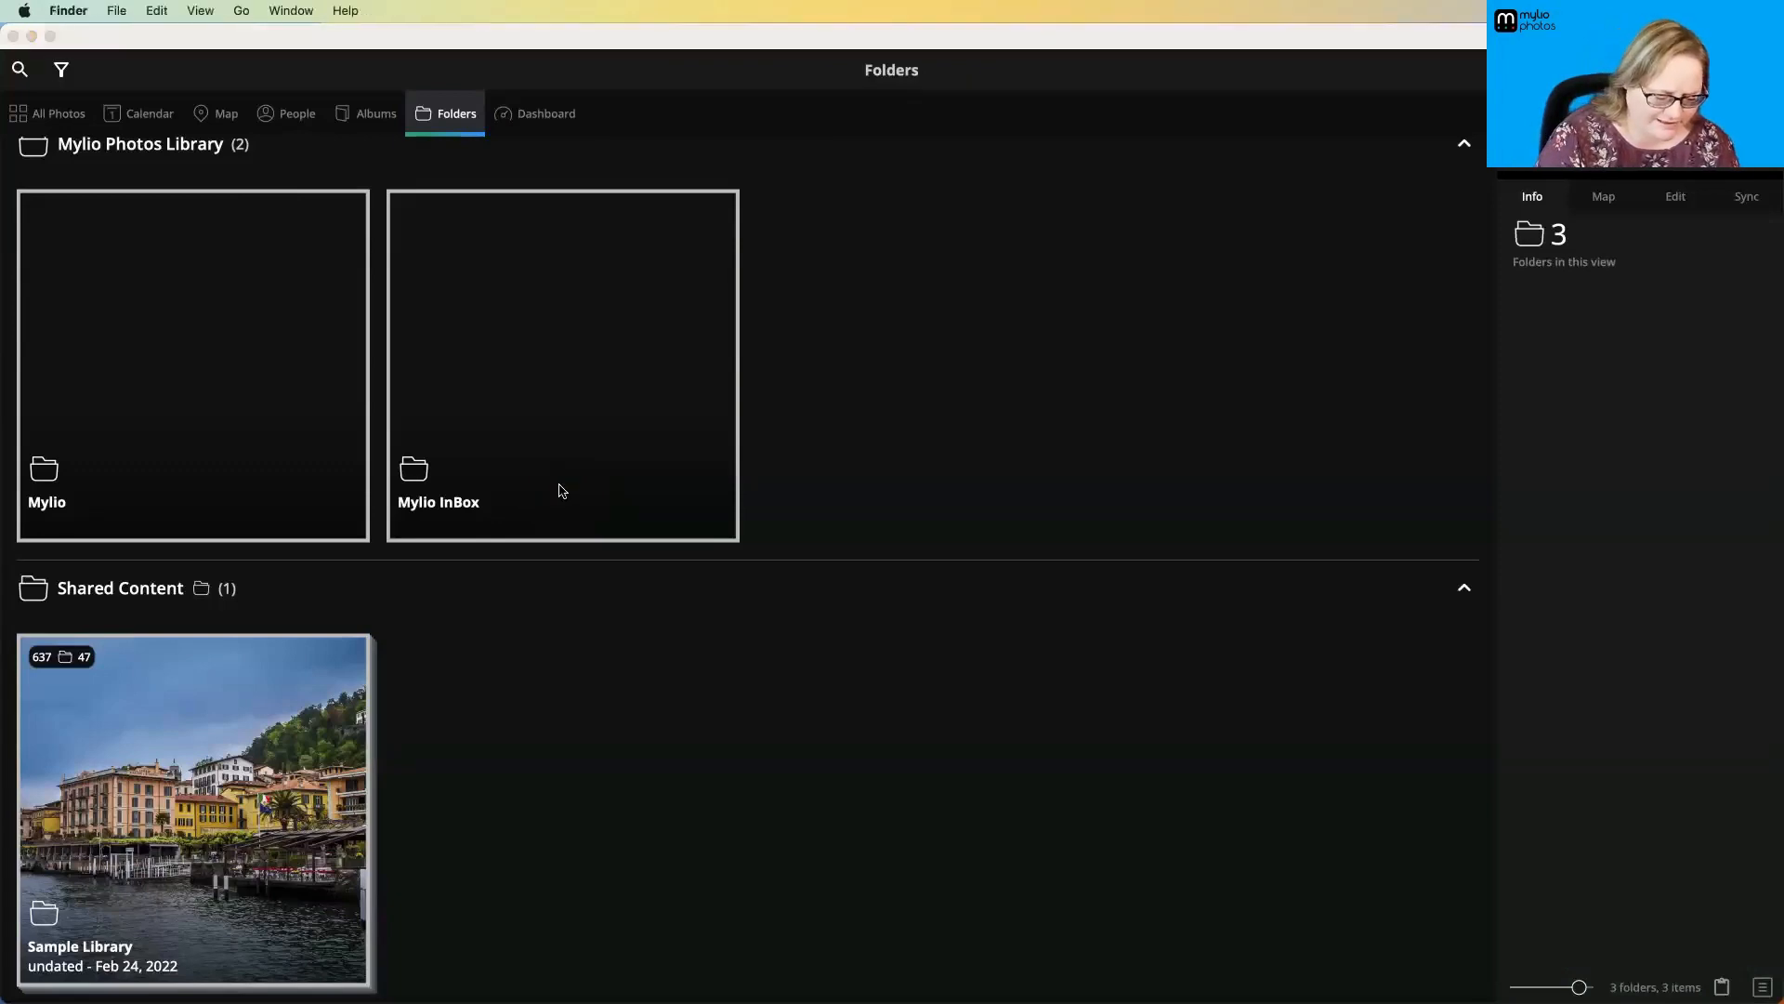
pyautogui.press('super+n')
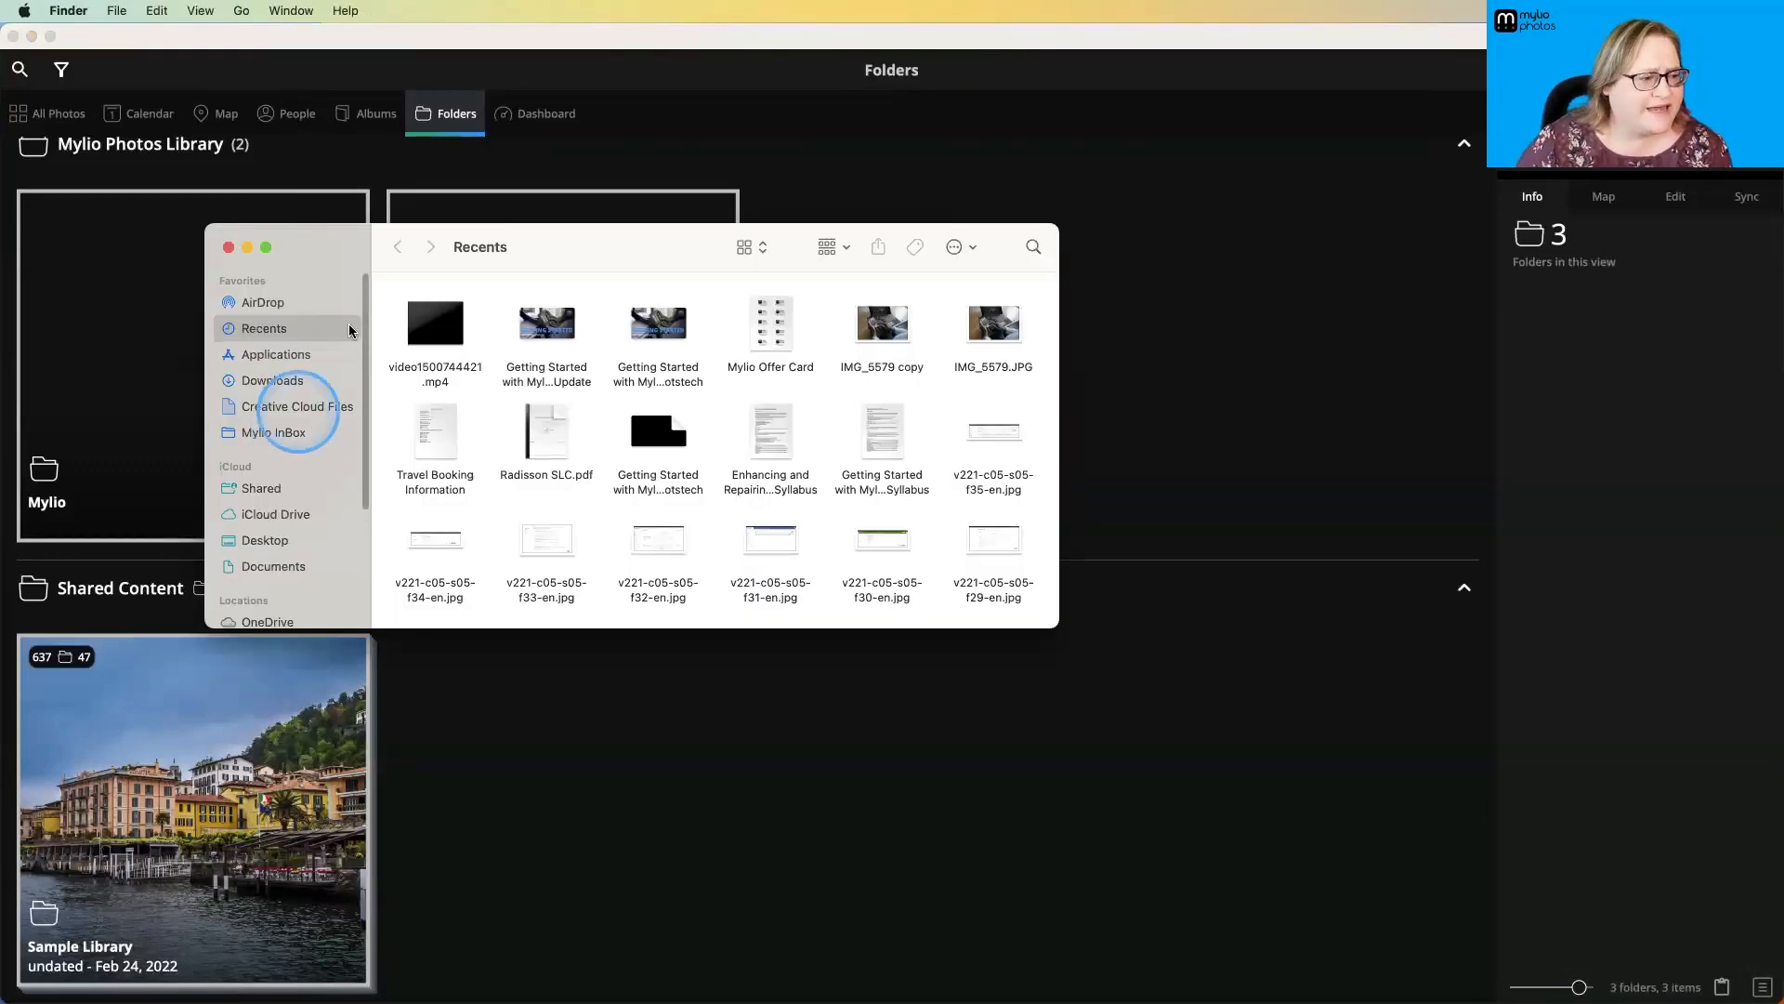
pyautogui.click(265, 433)
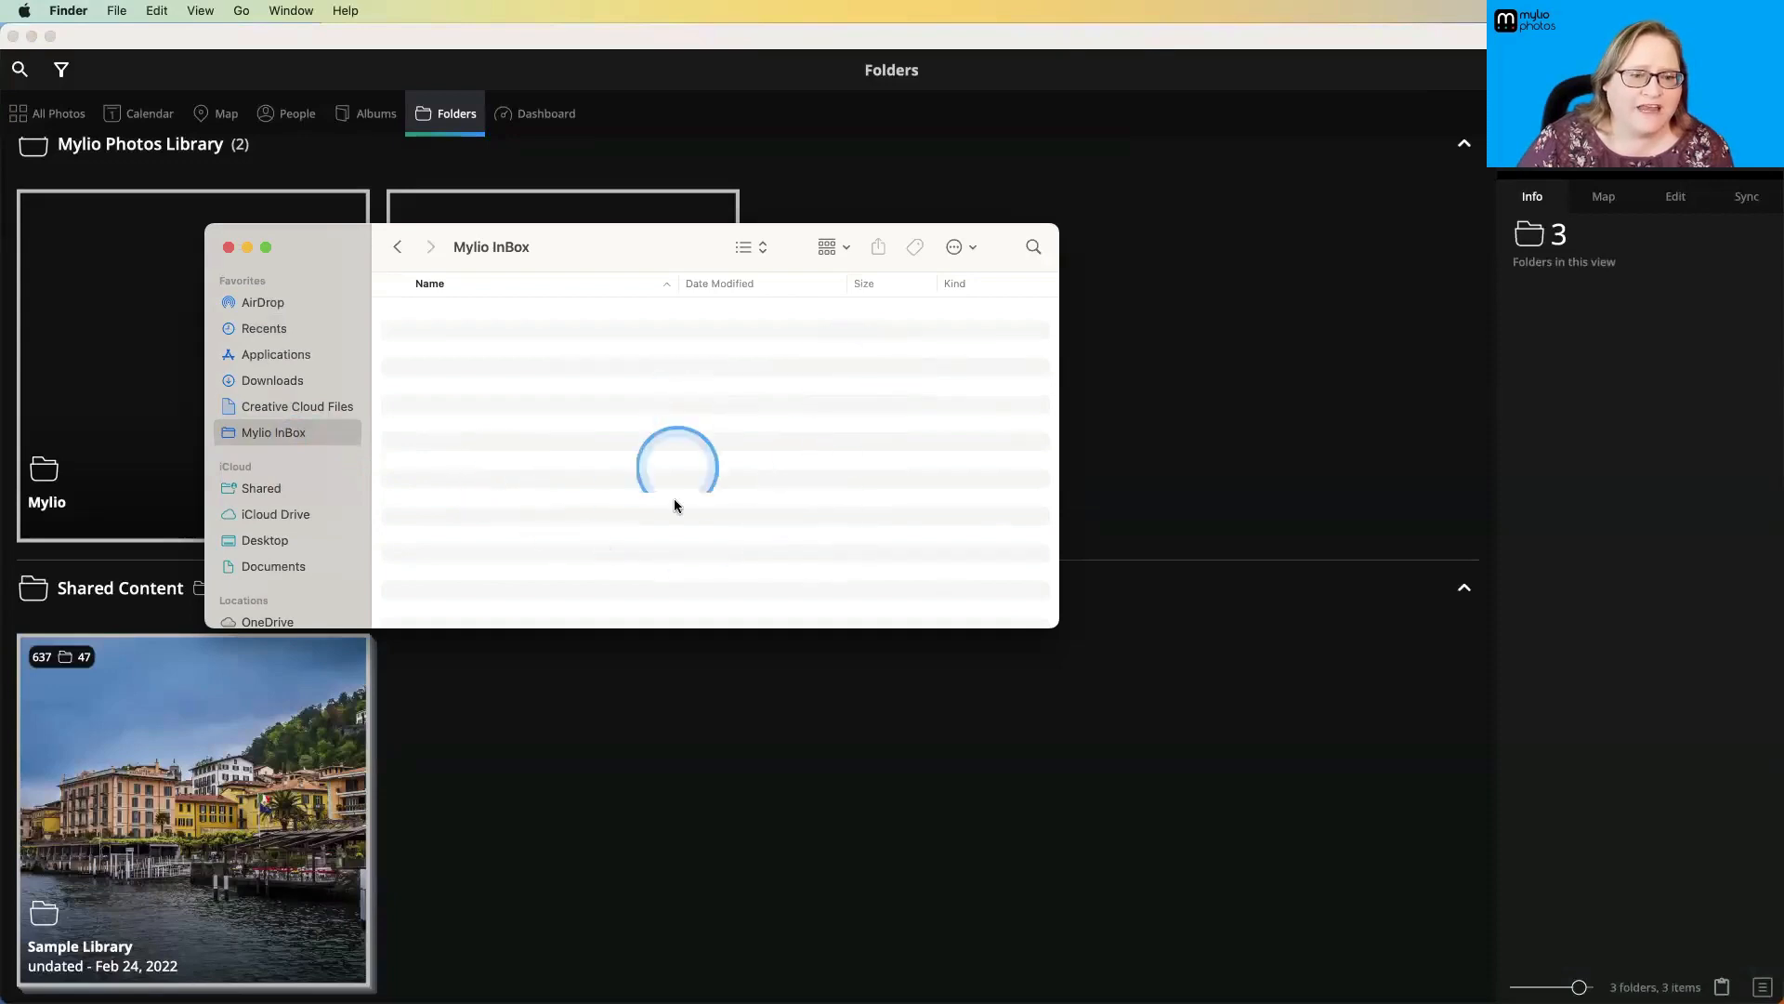
pyautogui.moveTo(654, 270); pyautogui.dragTo(1068, 610)
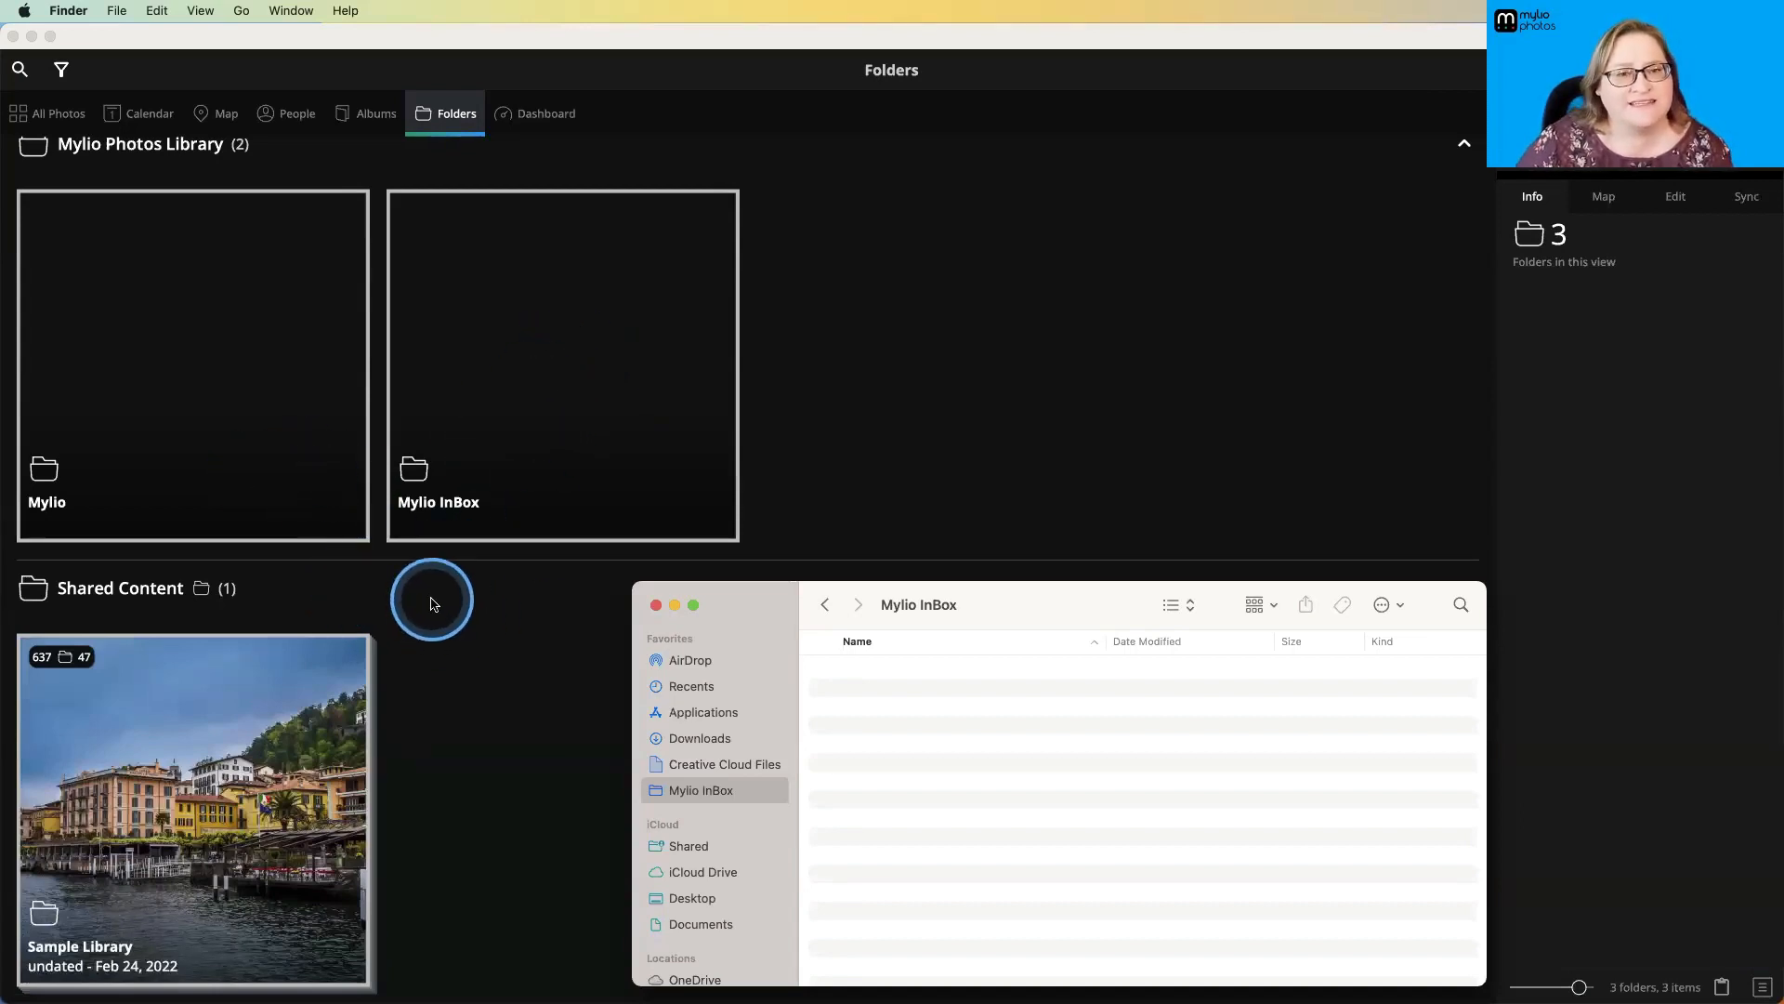
pyautogui.click(655, 605)
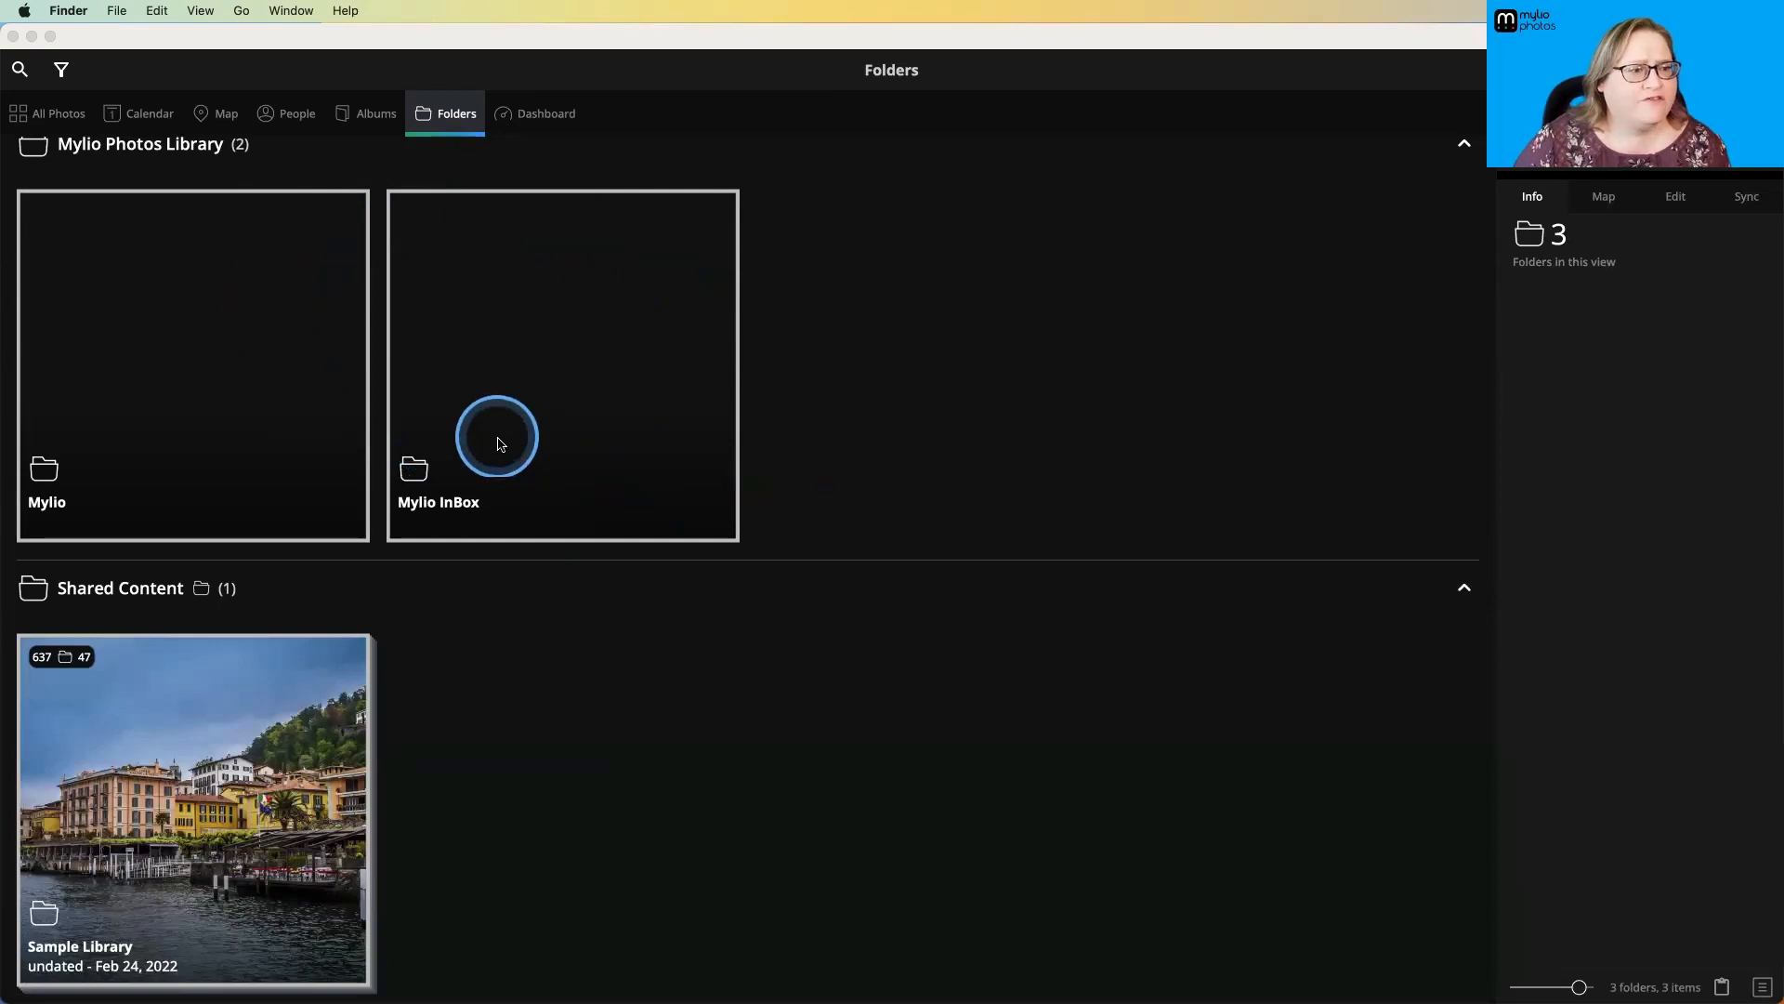
# - Tour the Dashboard by viewing its Getting started, Devices and Actions sections
pyautogui.click(543, 115)
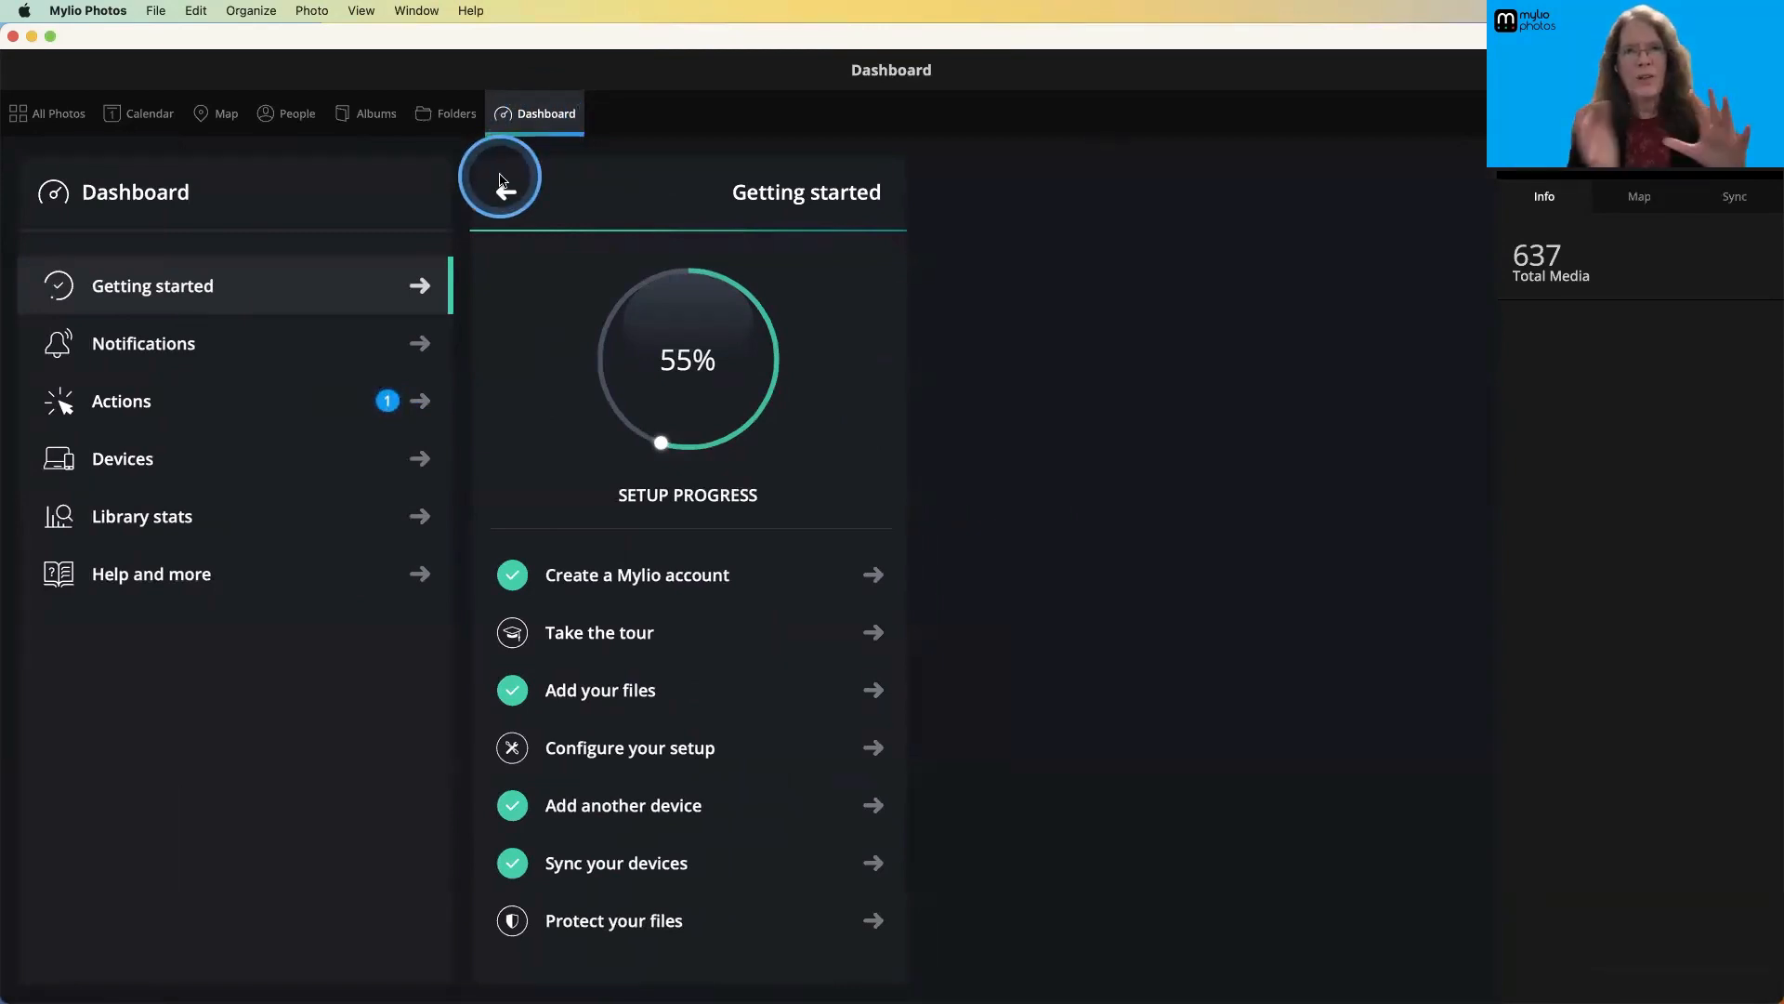
pyautogui.click(450, 110)
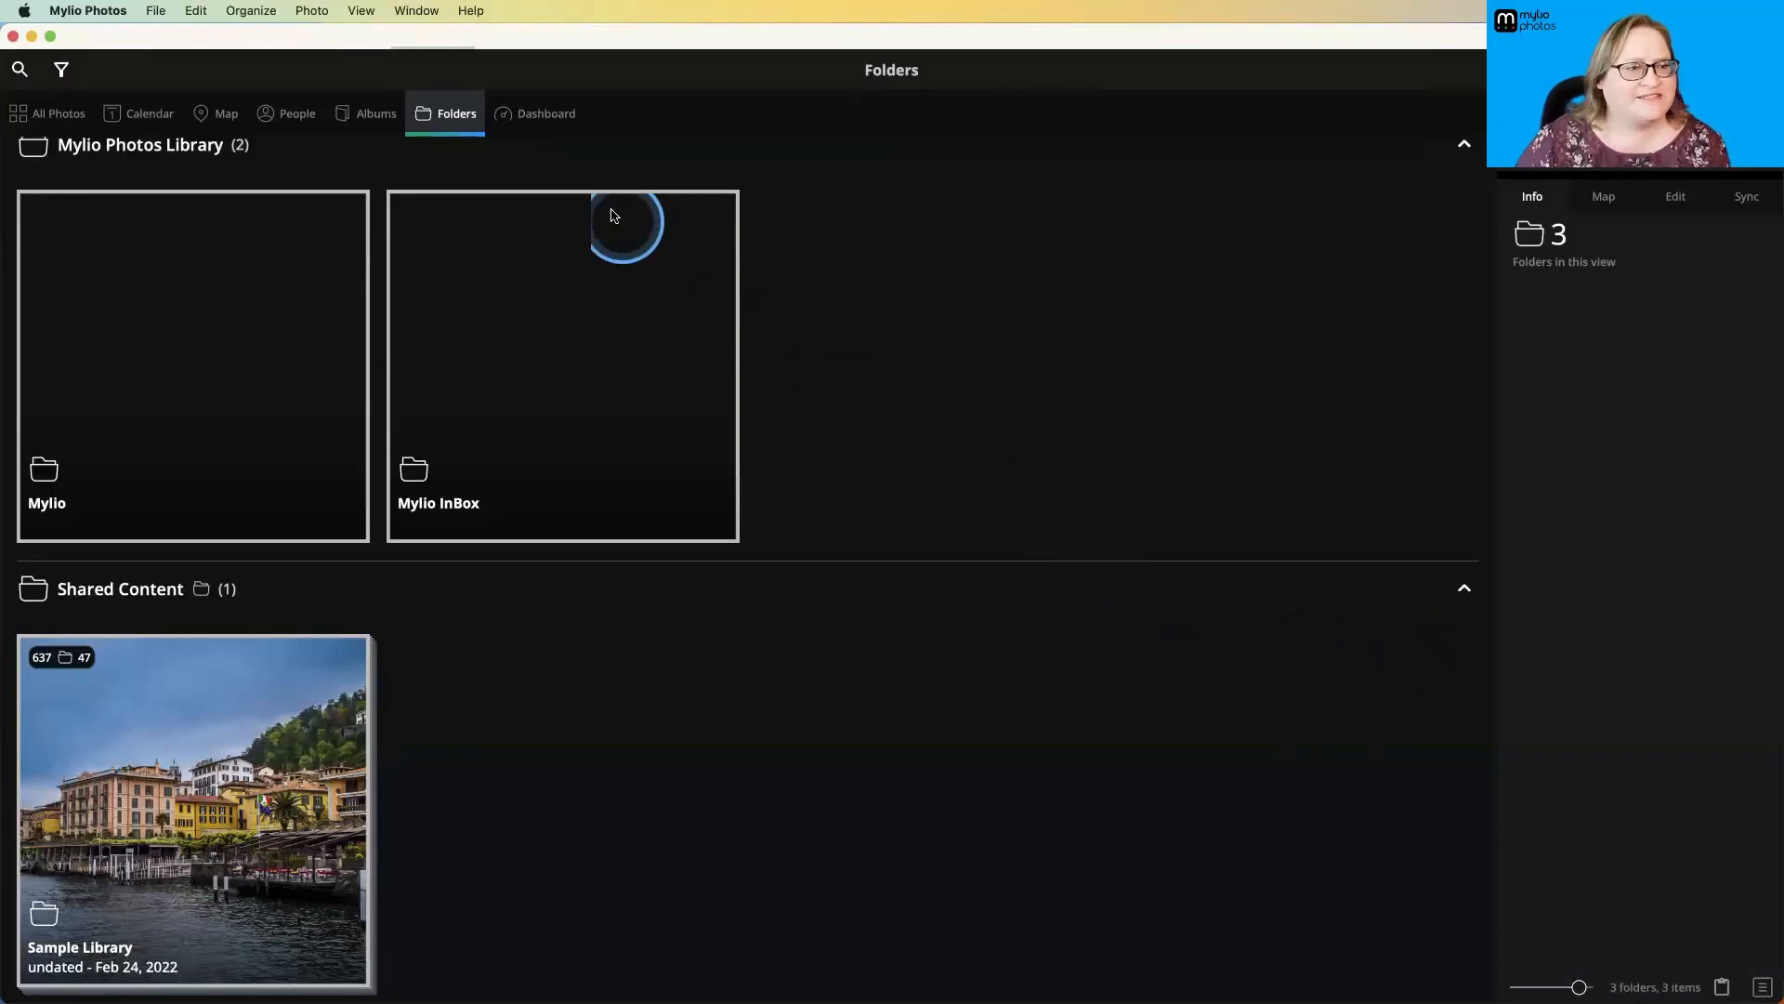
pyautogui.click(551, 124)
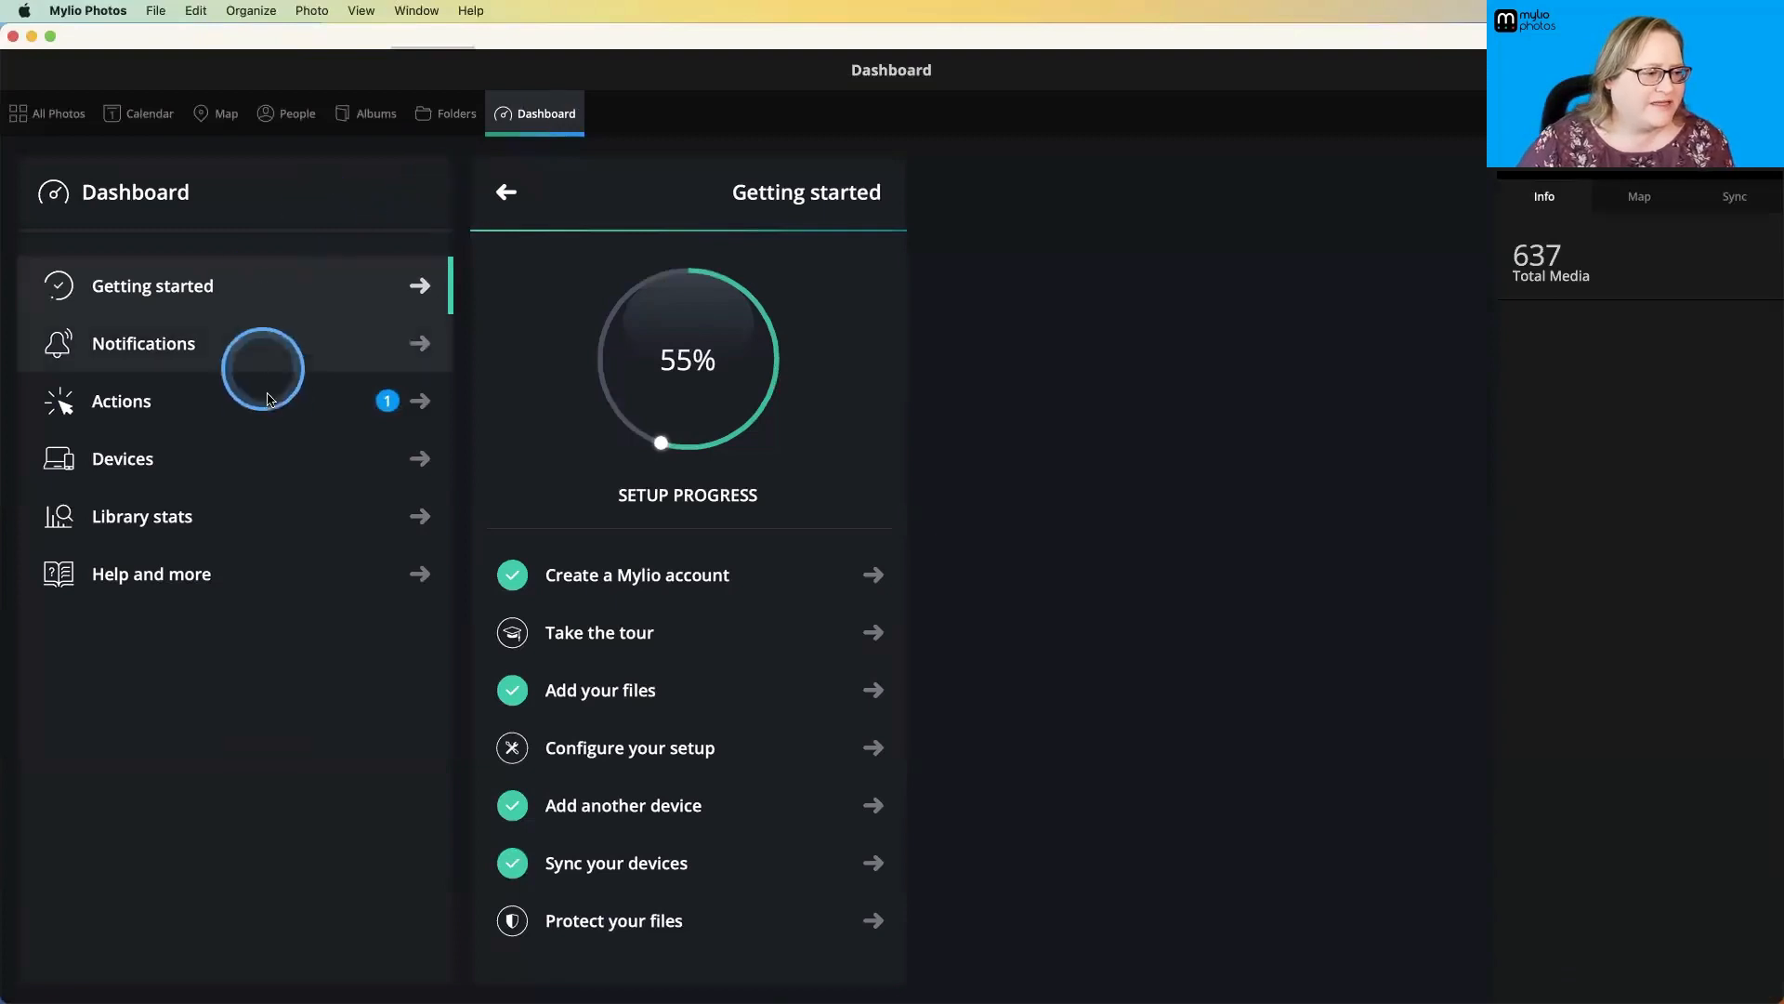
pyautogui.click(216, 464)
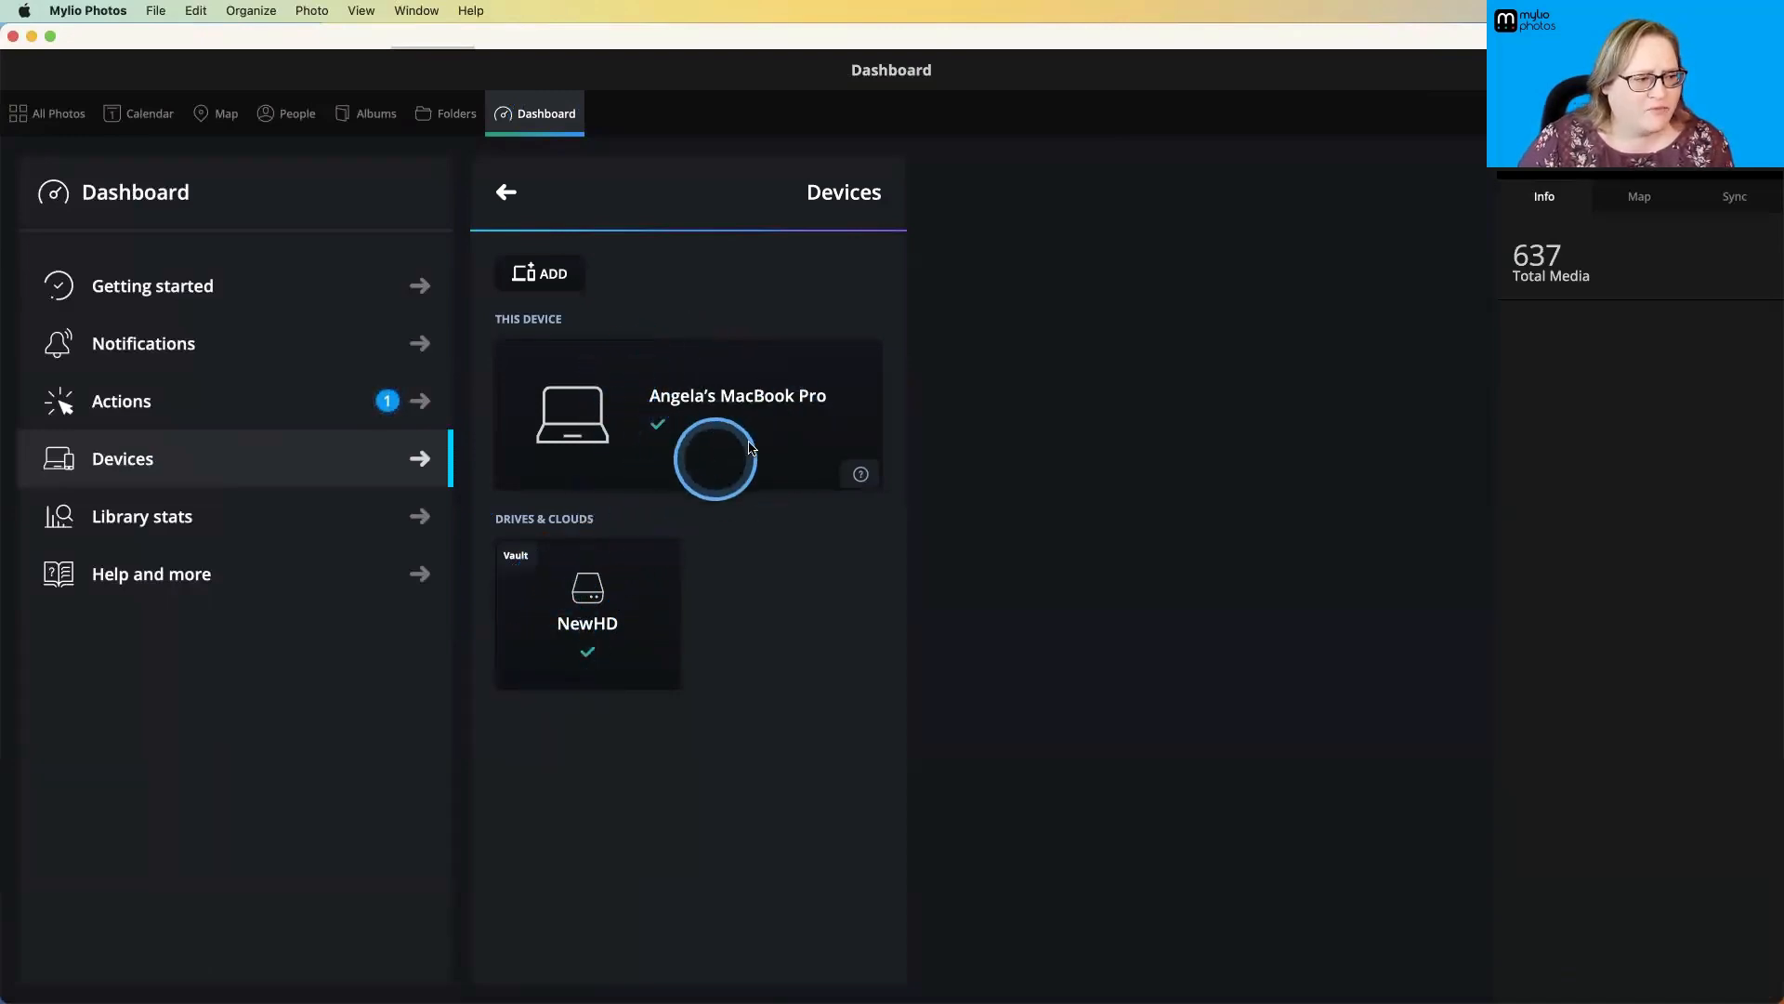
pyautogui.click(342, 295)
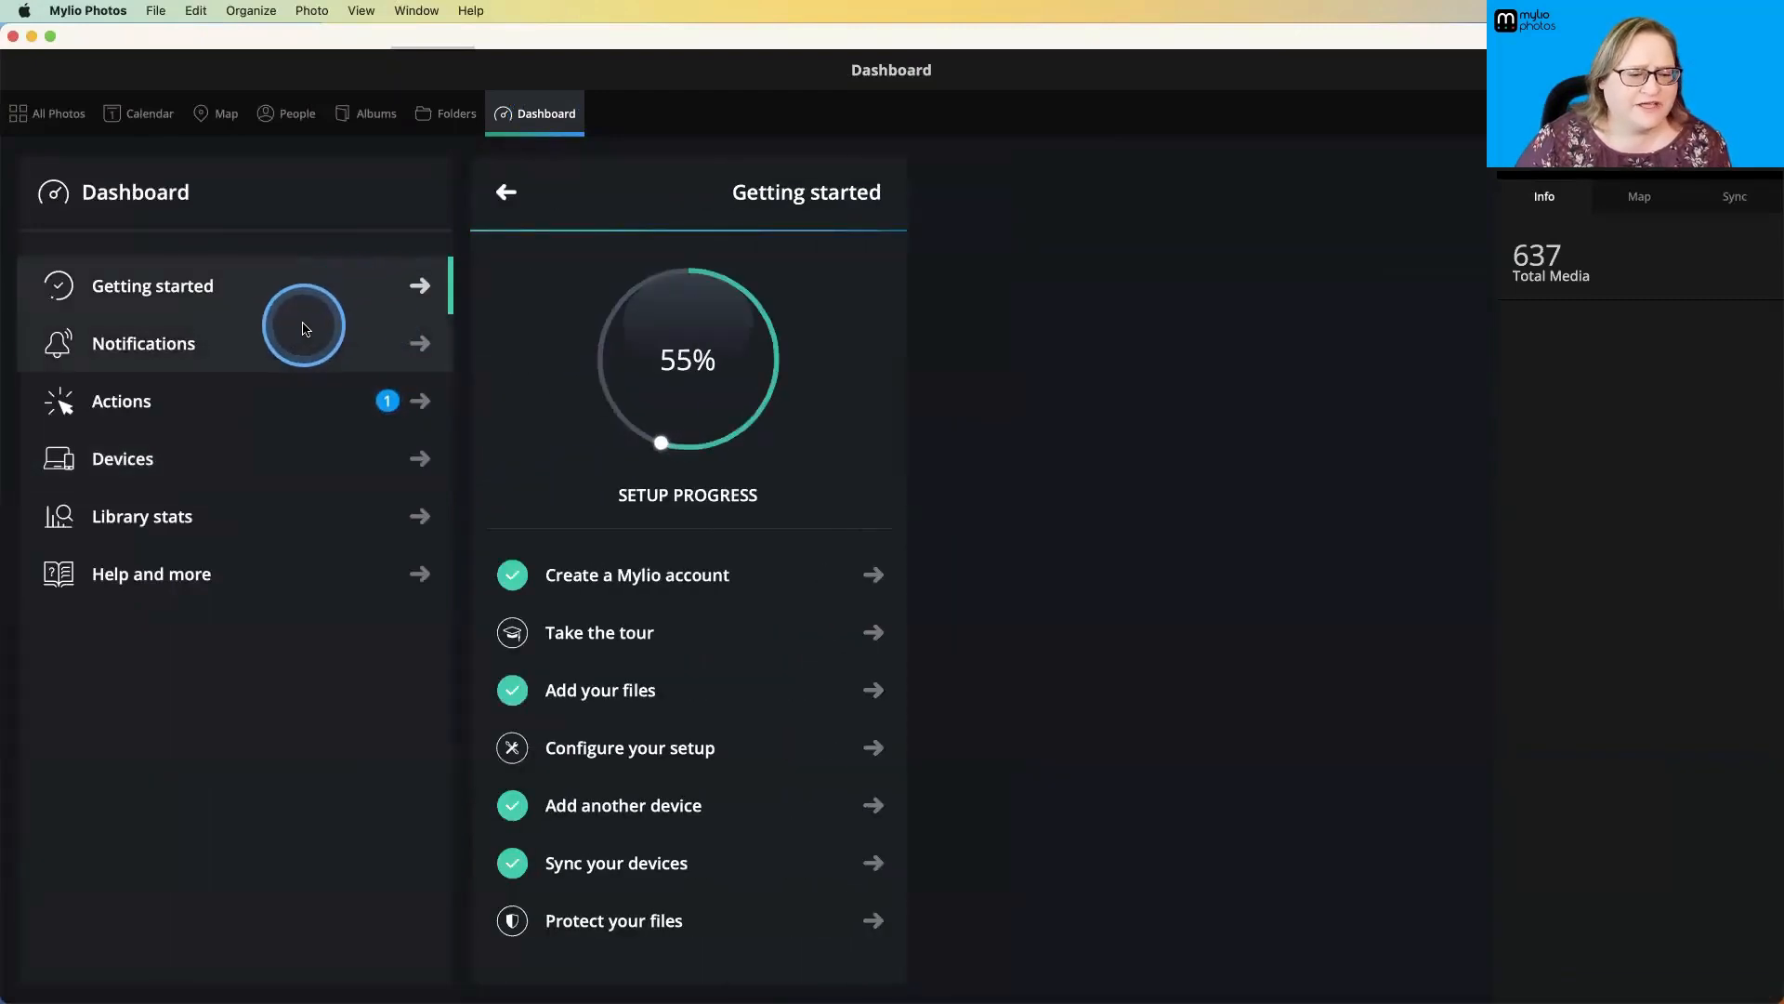
pyautogui.click(281, 401)
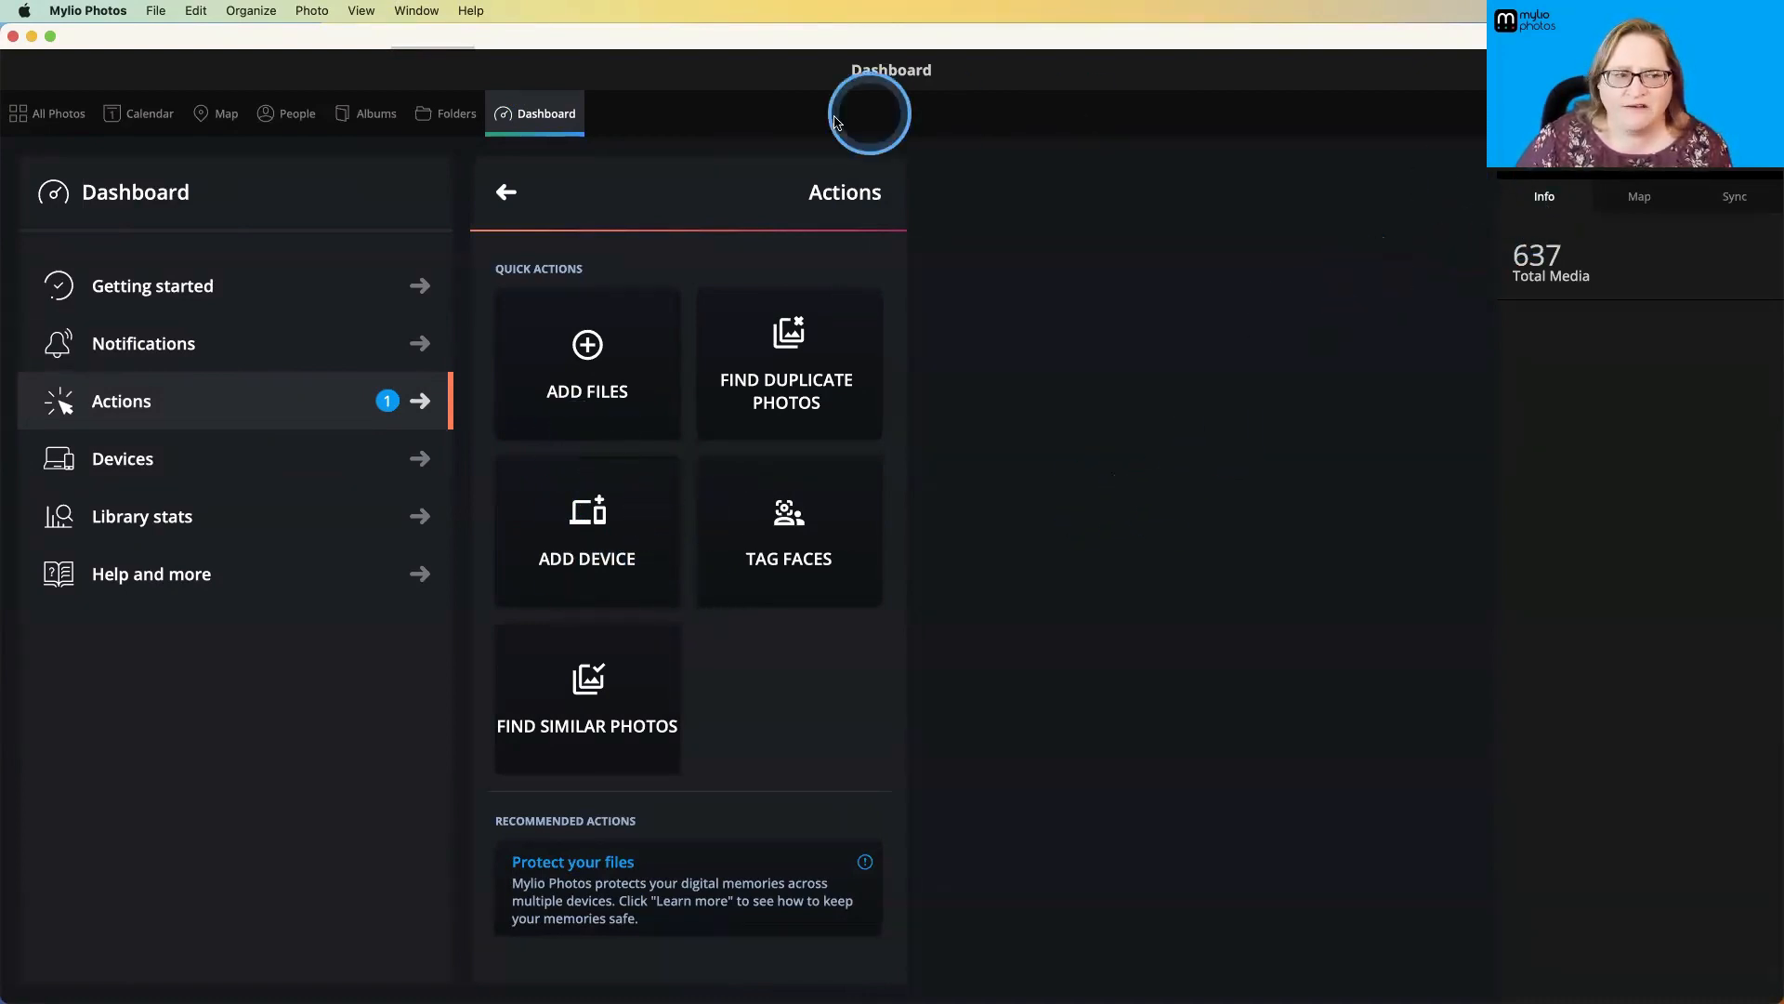
# - Return to All Photos, select the leaf close-up, and review its Date Created format options without changing the date
pyautogui.click(58, 119)
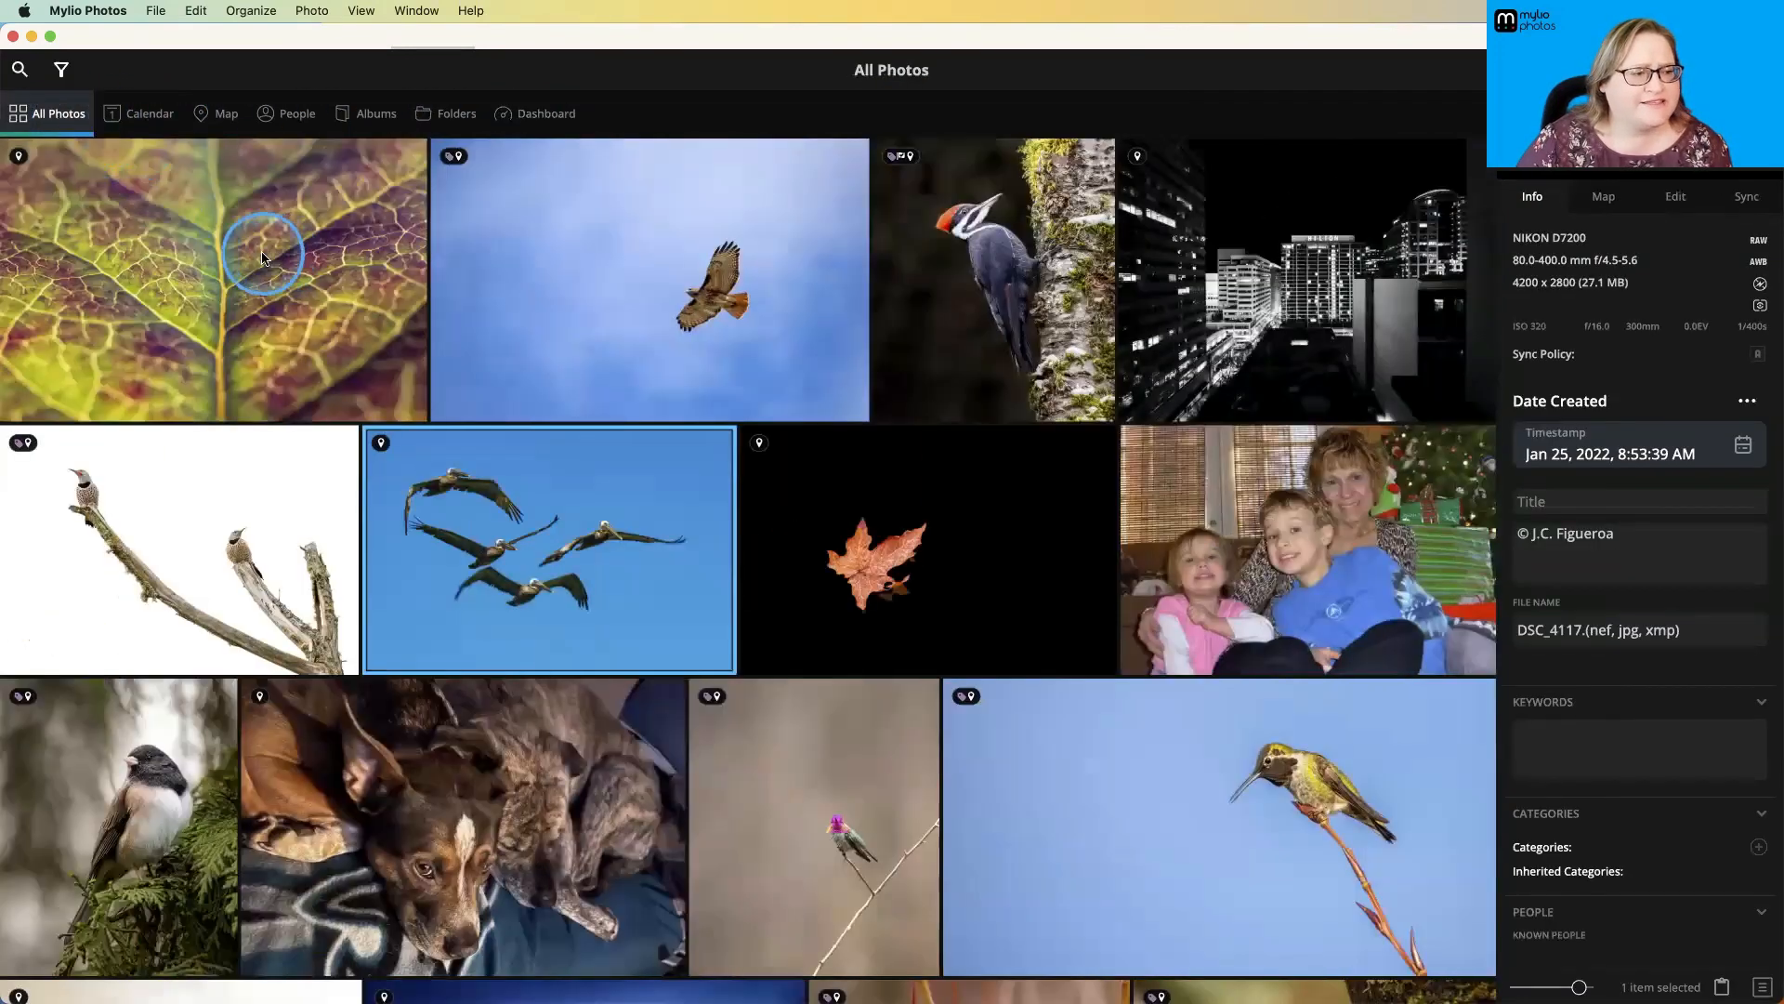
pyautogui.click(186, 246)
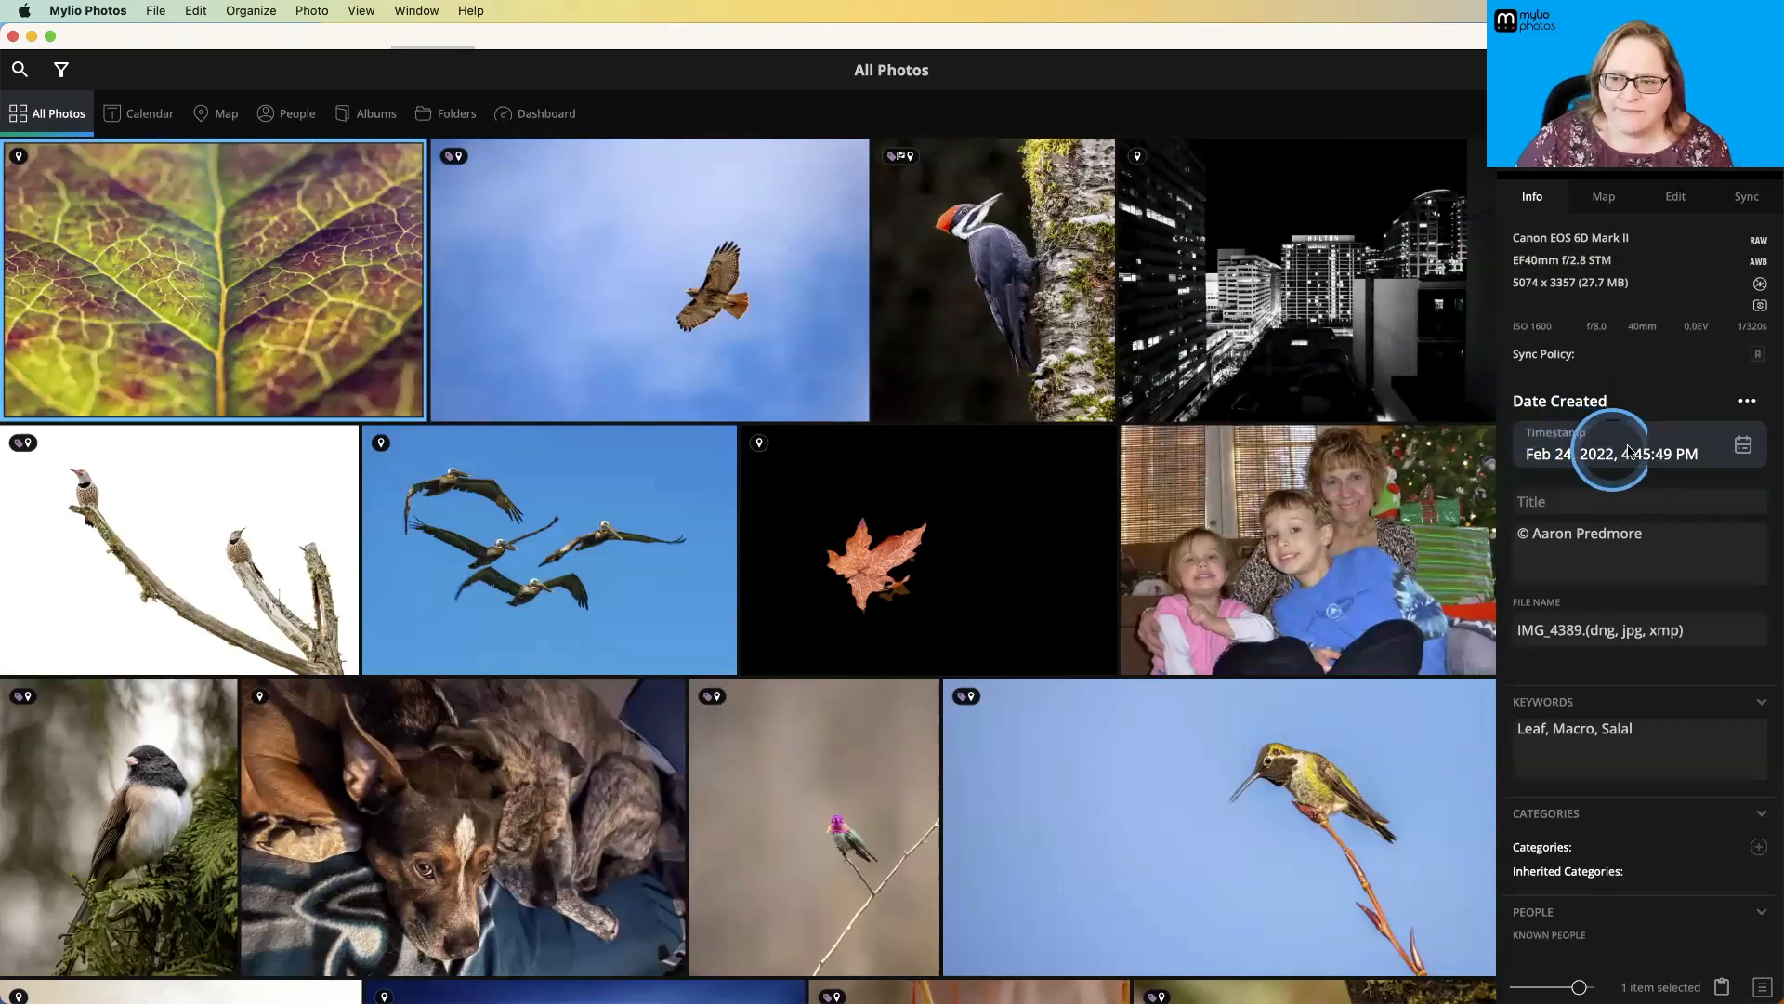
pyautogui.click(1744, 409)
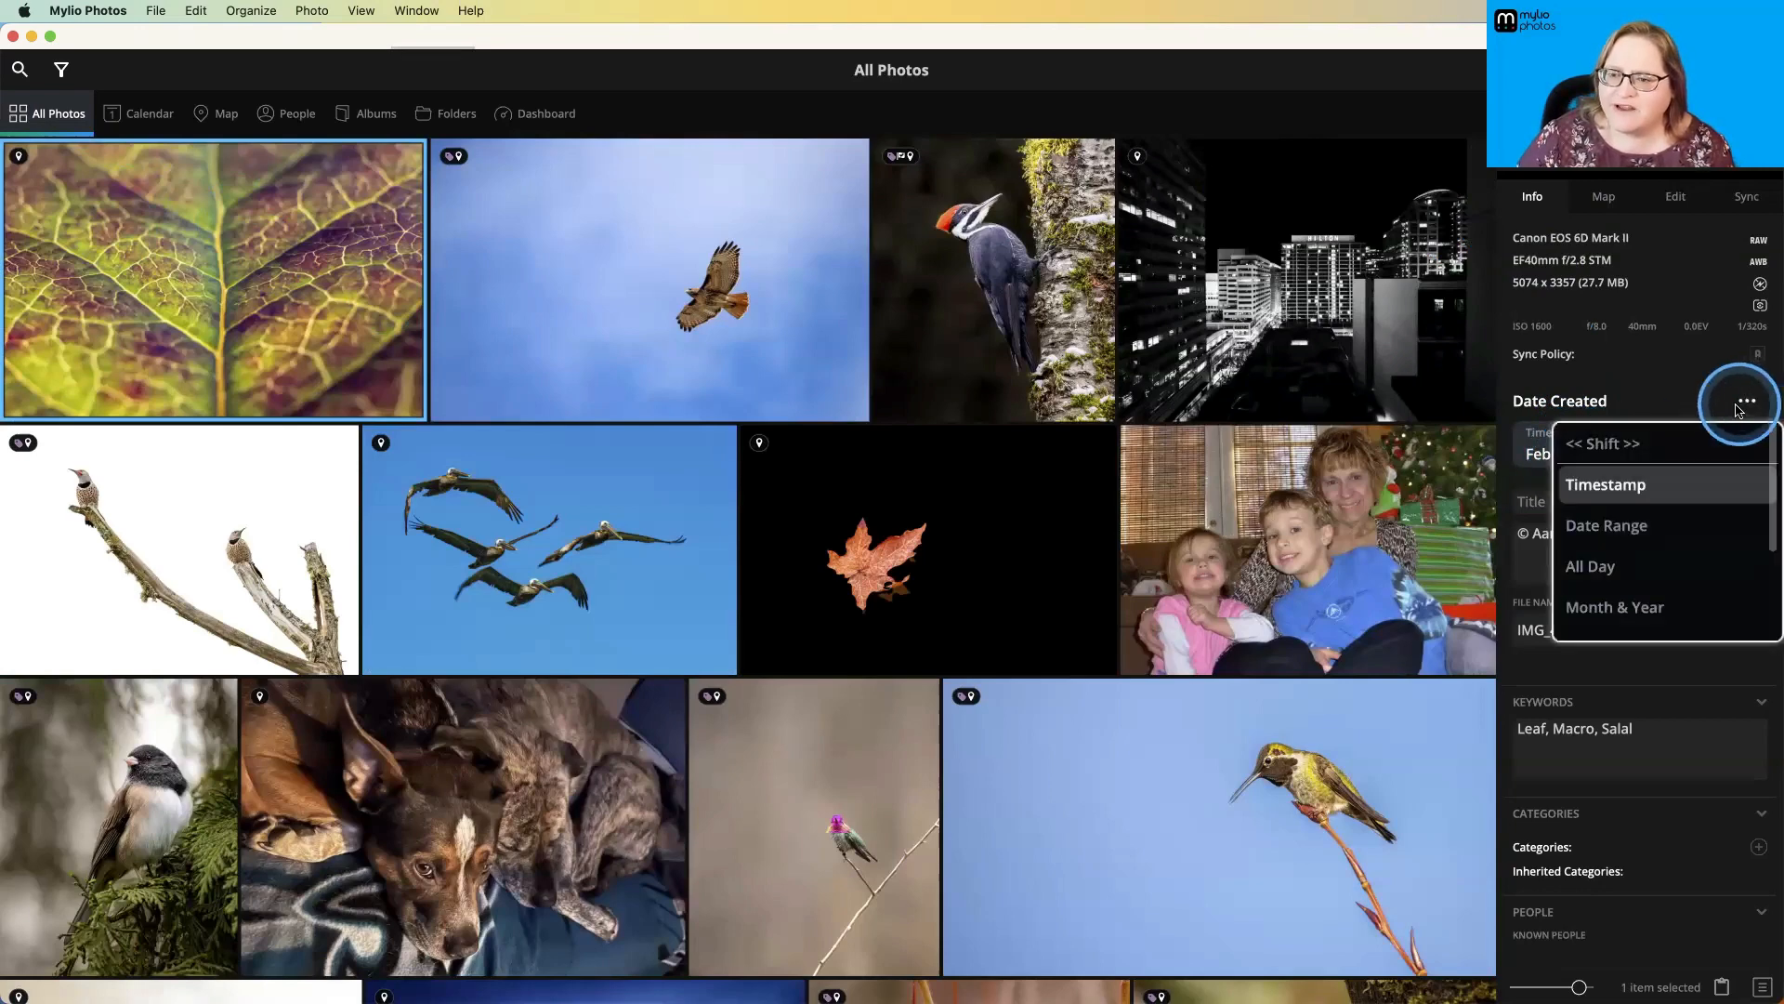
pyautogui.scroll(-6, 1698, 505)
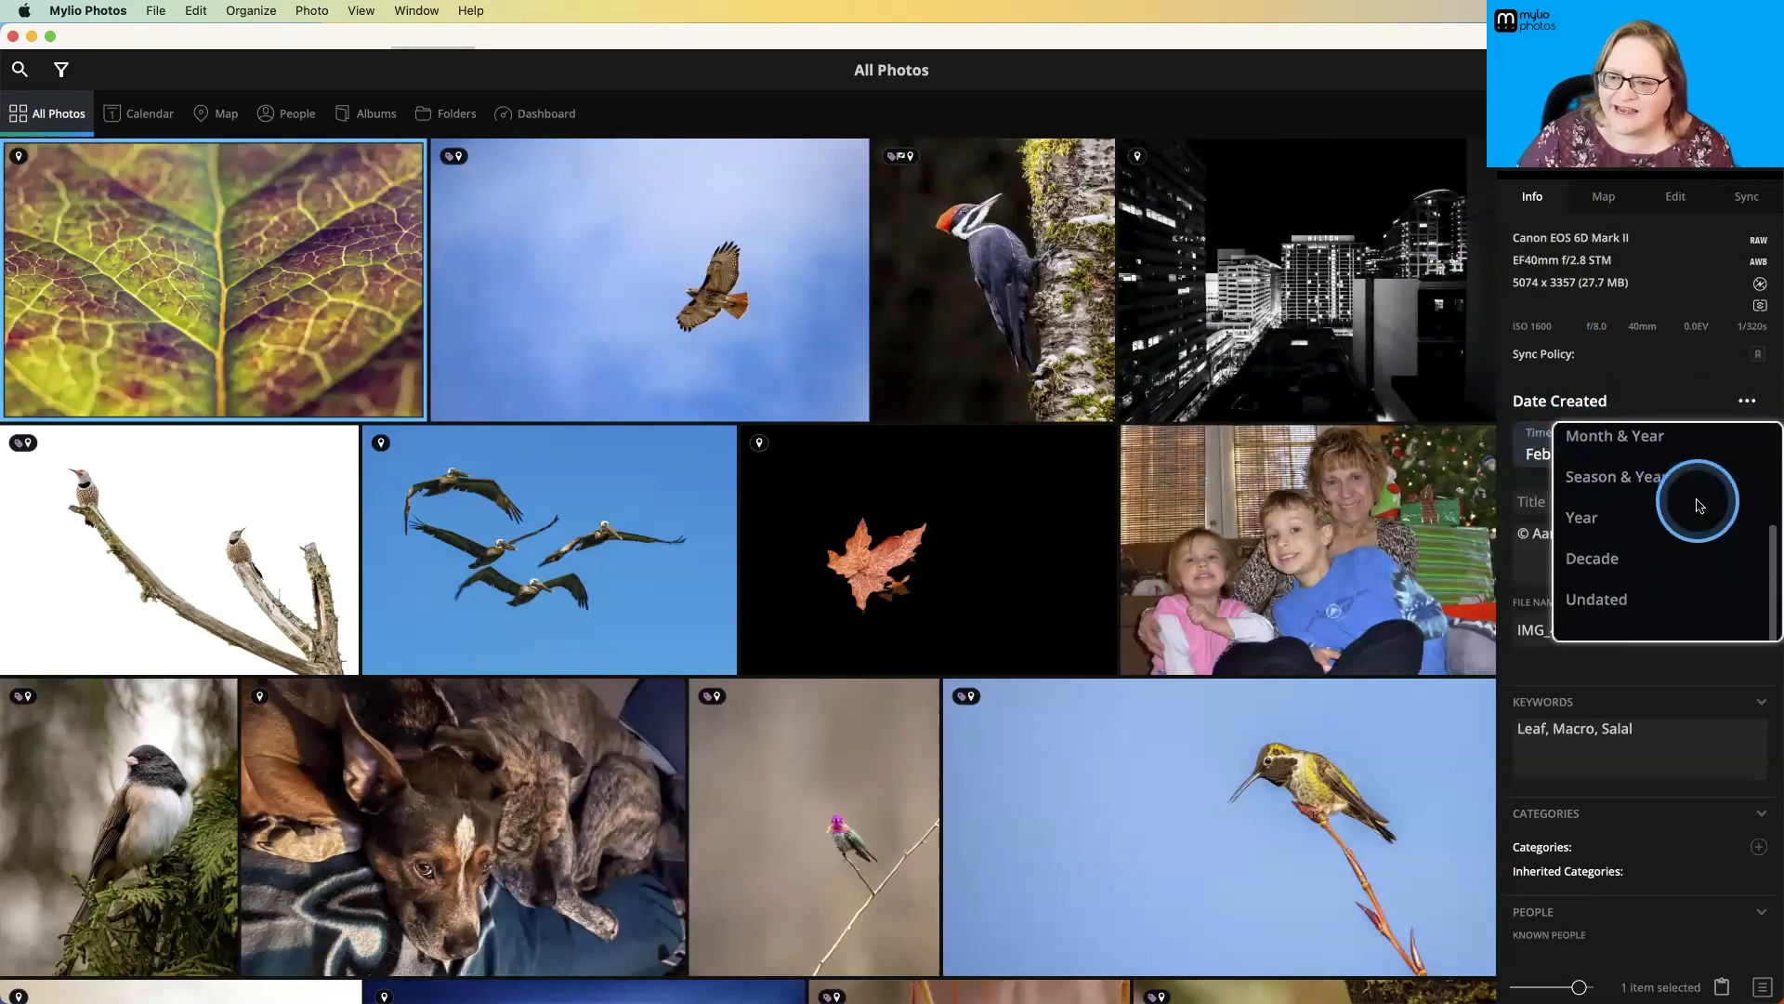
pyautogui.scroll(2, 1697, 504)
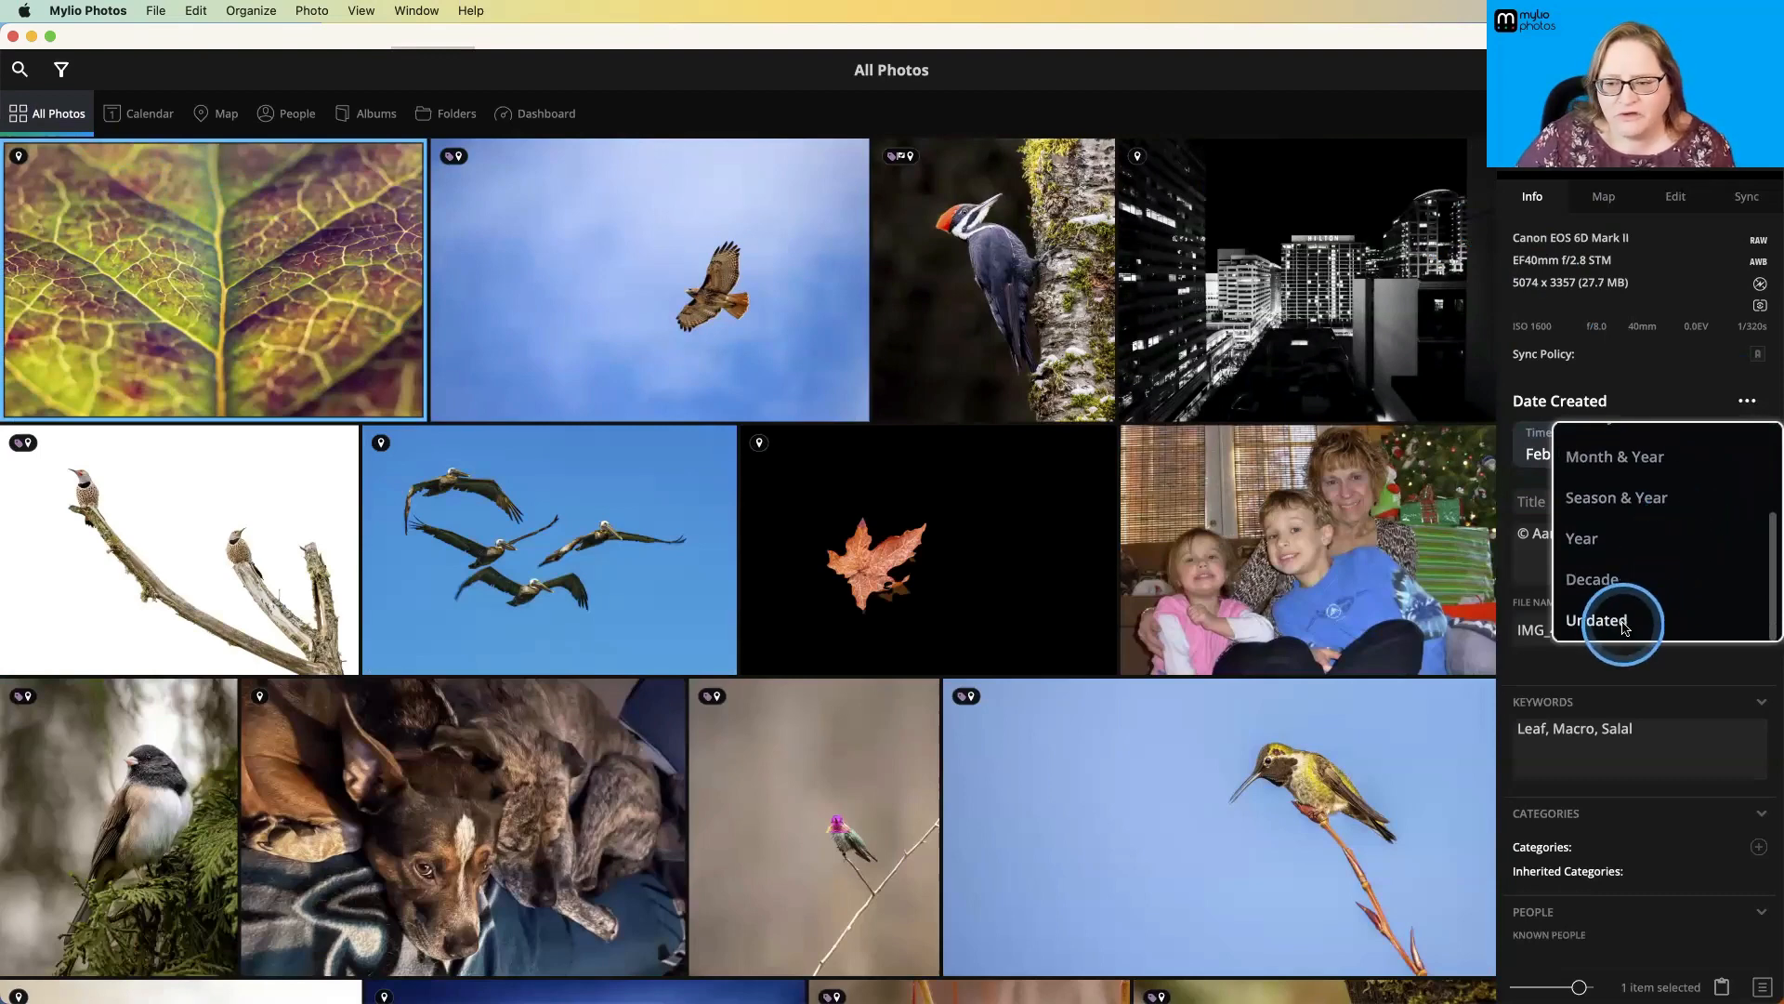
pyautogui.click(1637, 390)
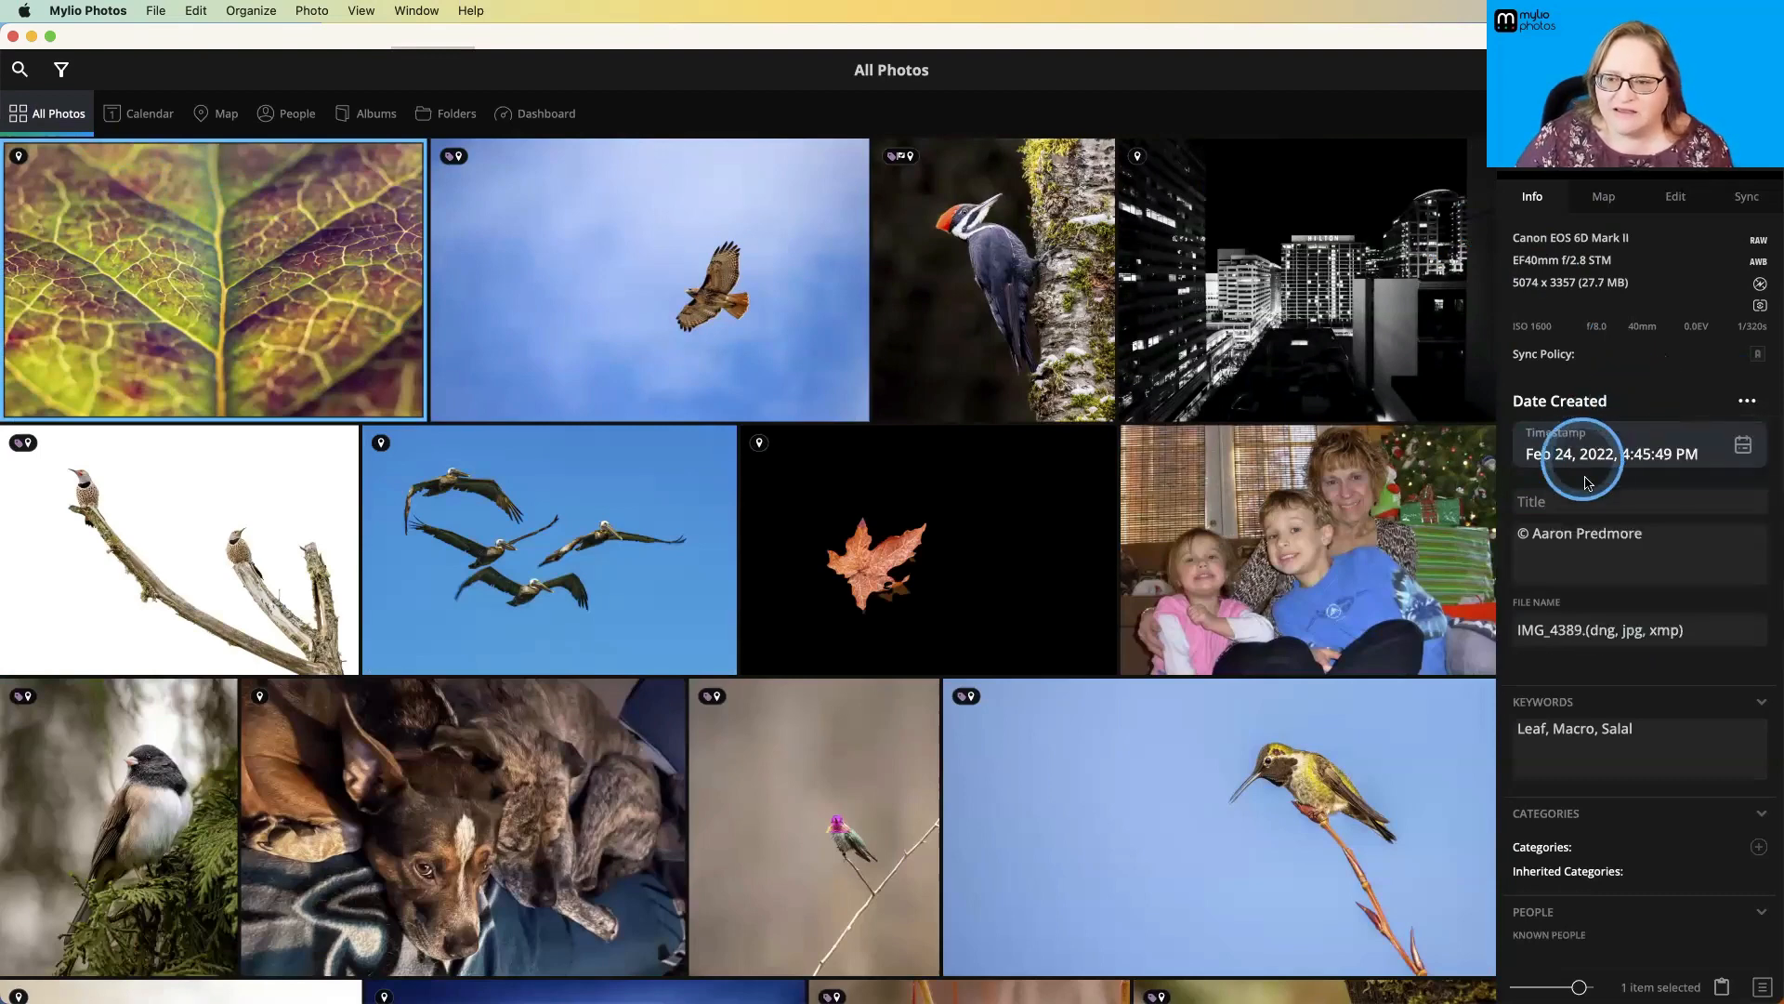
# - Review the leaf photo's file name, keywords, categories, people, albums and places, and show its location on the side map
pyautogui.scroll(-2, 1610, 571)
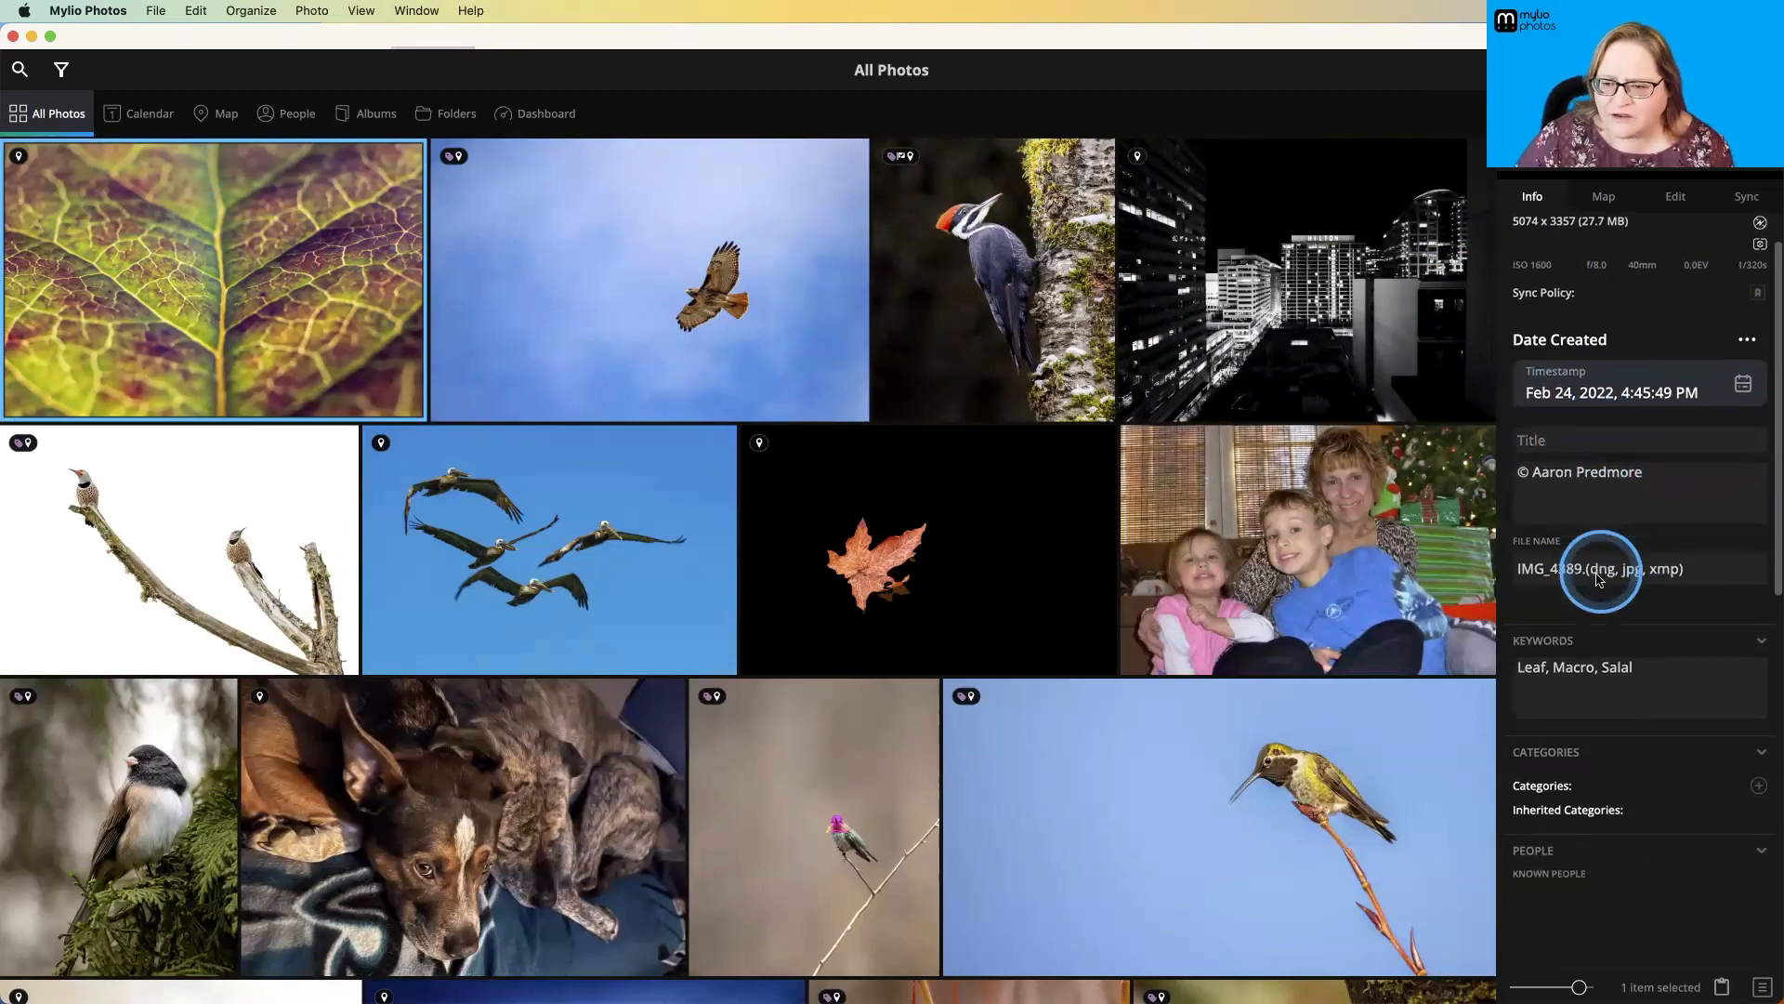
pyautogui.scroll(-3, 1611, 595)
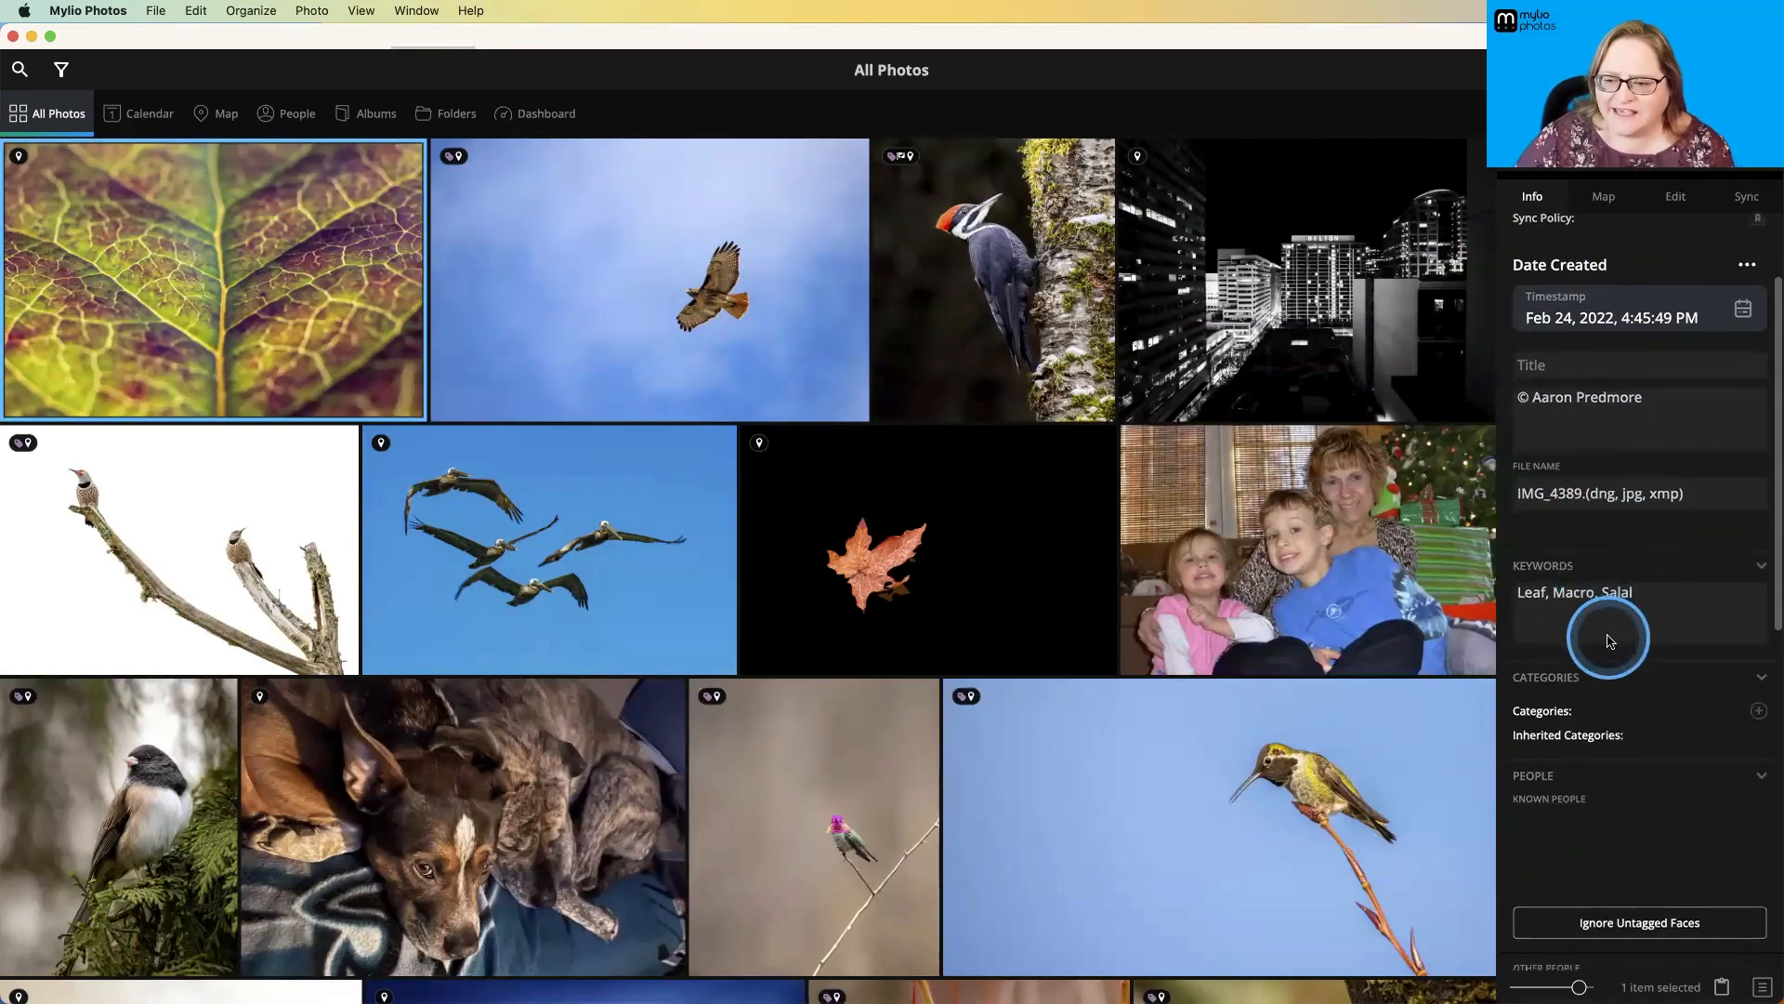
pyautogui.scroll(-15, 1608, 635)
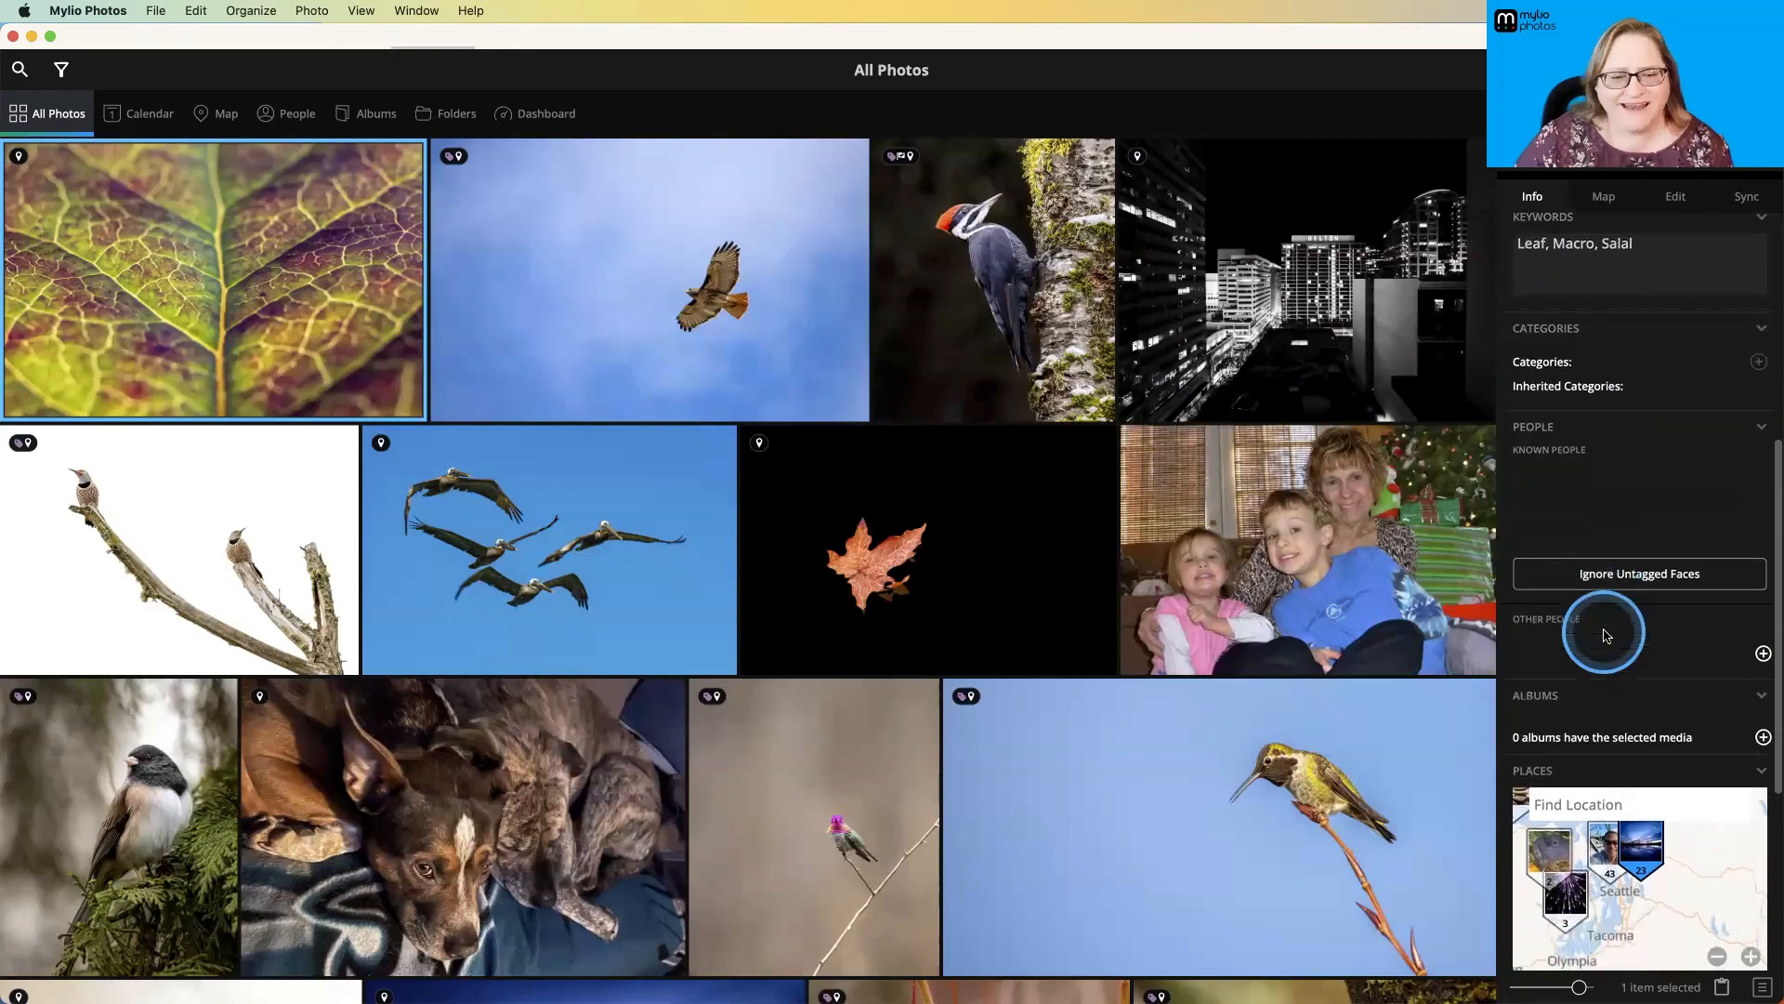
pyautogui.scroll(-8, 1608, 635)
pyautogui.click(1570, 390)
pyautogui.click(1608, 201)
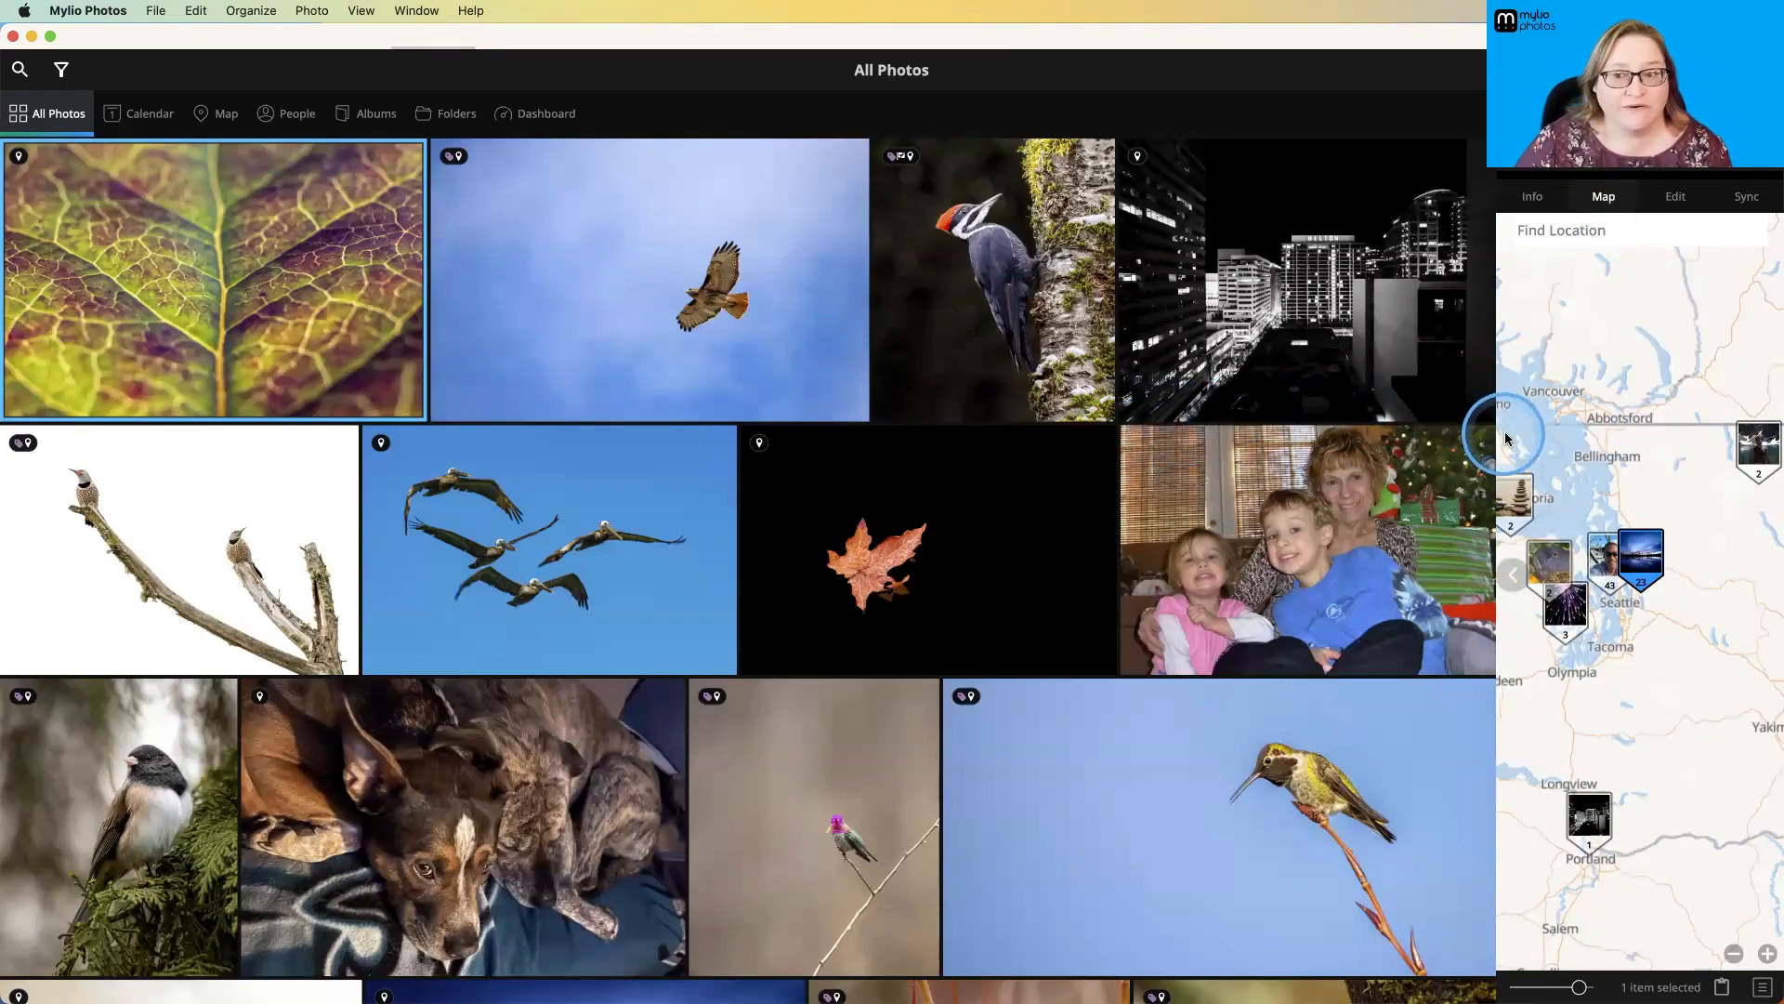
# - Preview the editing presets for the leaf photo and the flying hawk photo, dismissing the Reset Edits tip
pyautogui.click(1683, 205)
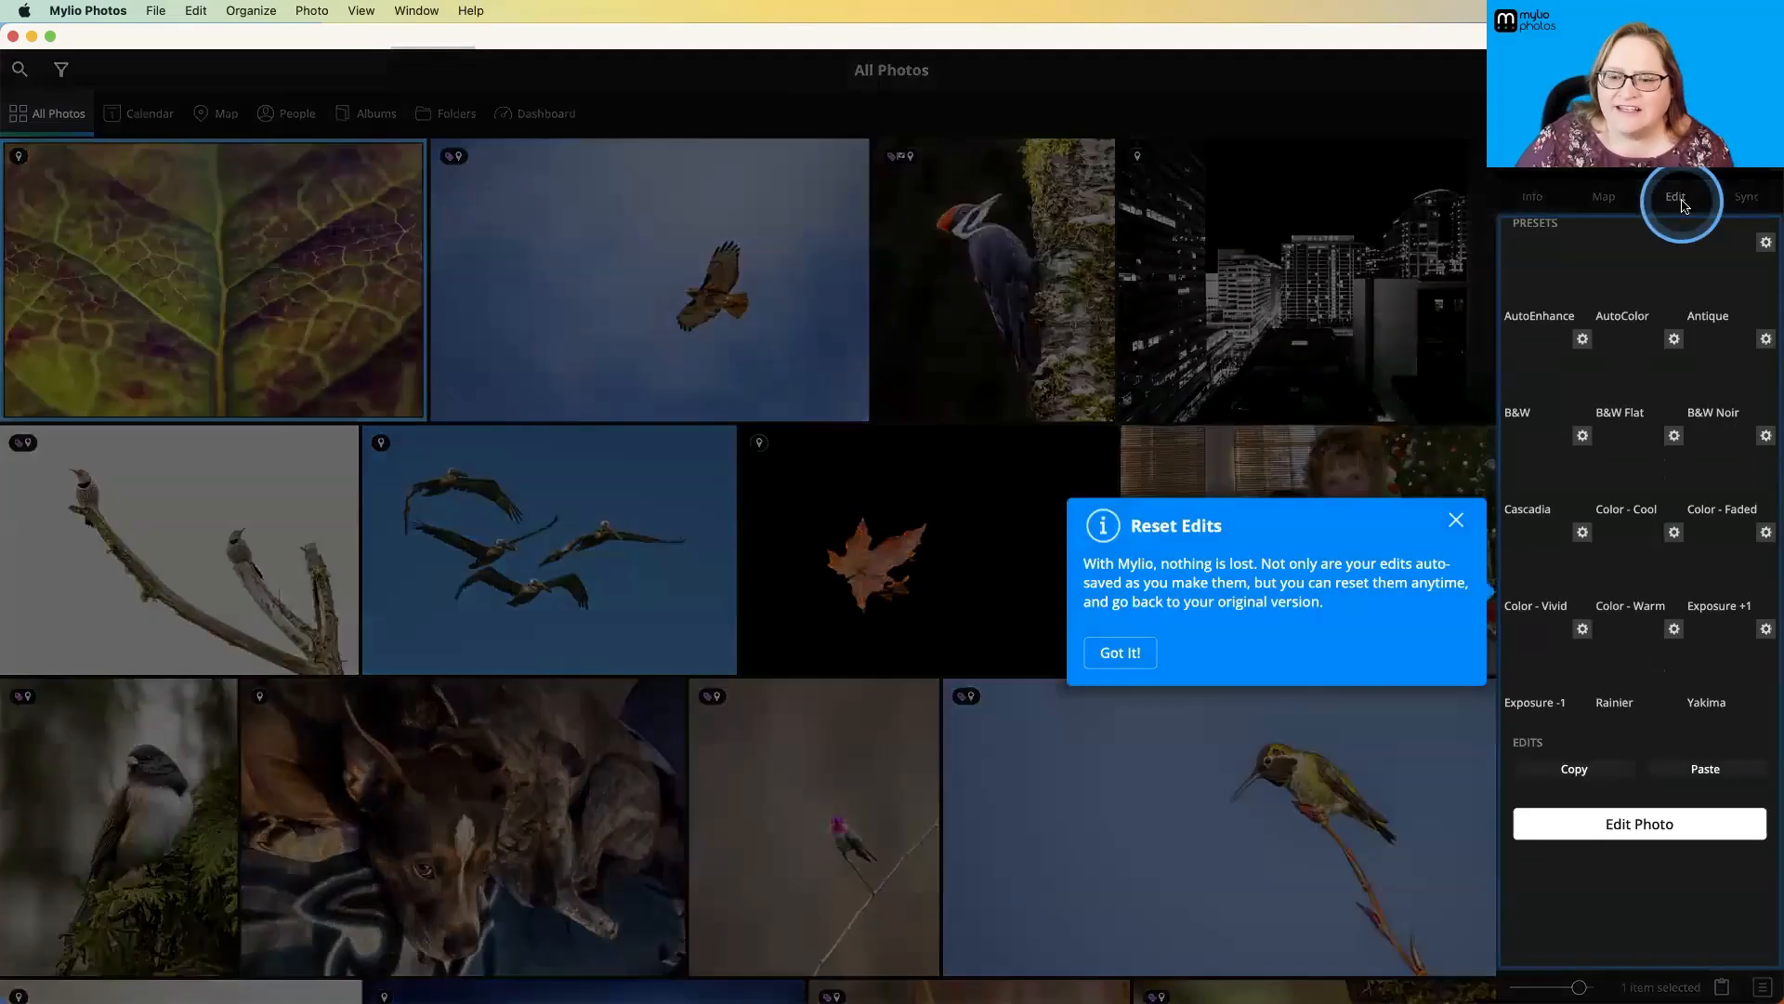
pyautogui.click(1456, 522)
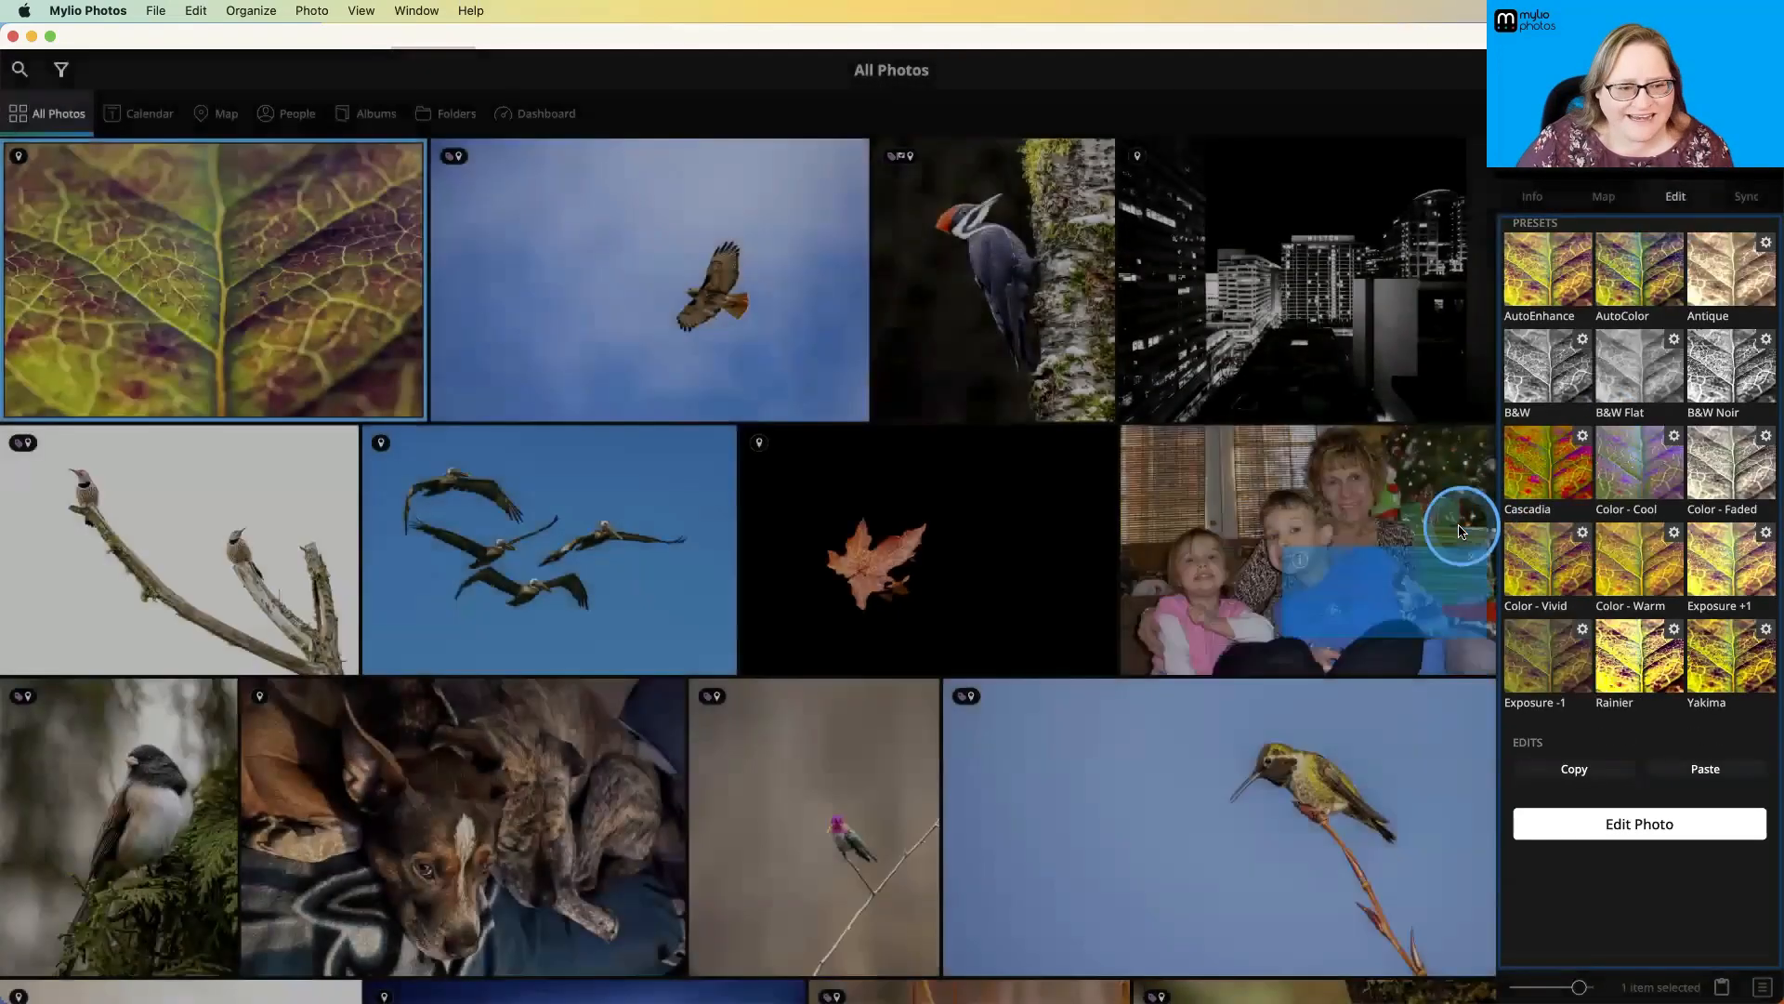
pyautogui.click(821, 305)
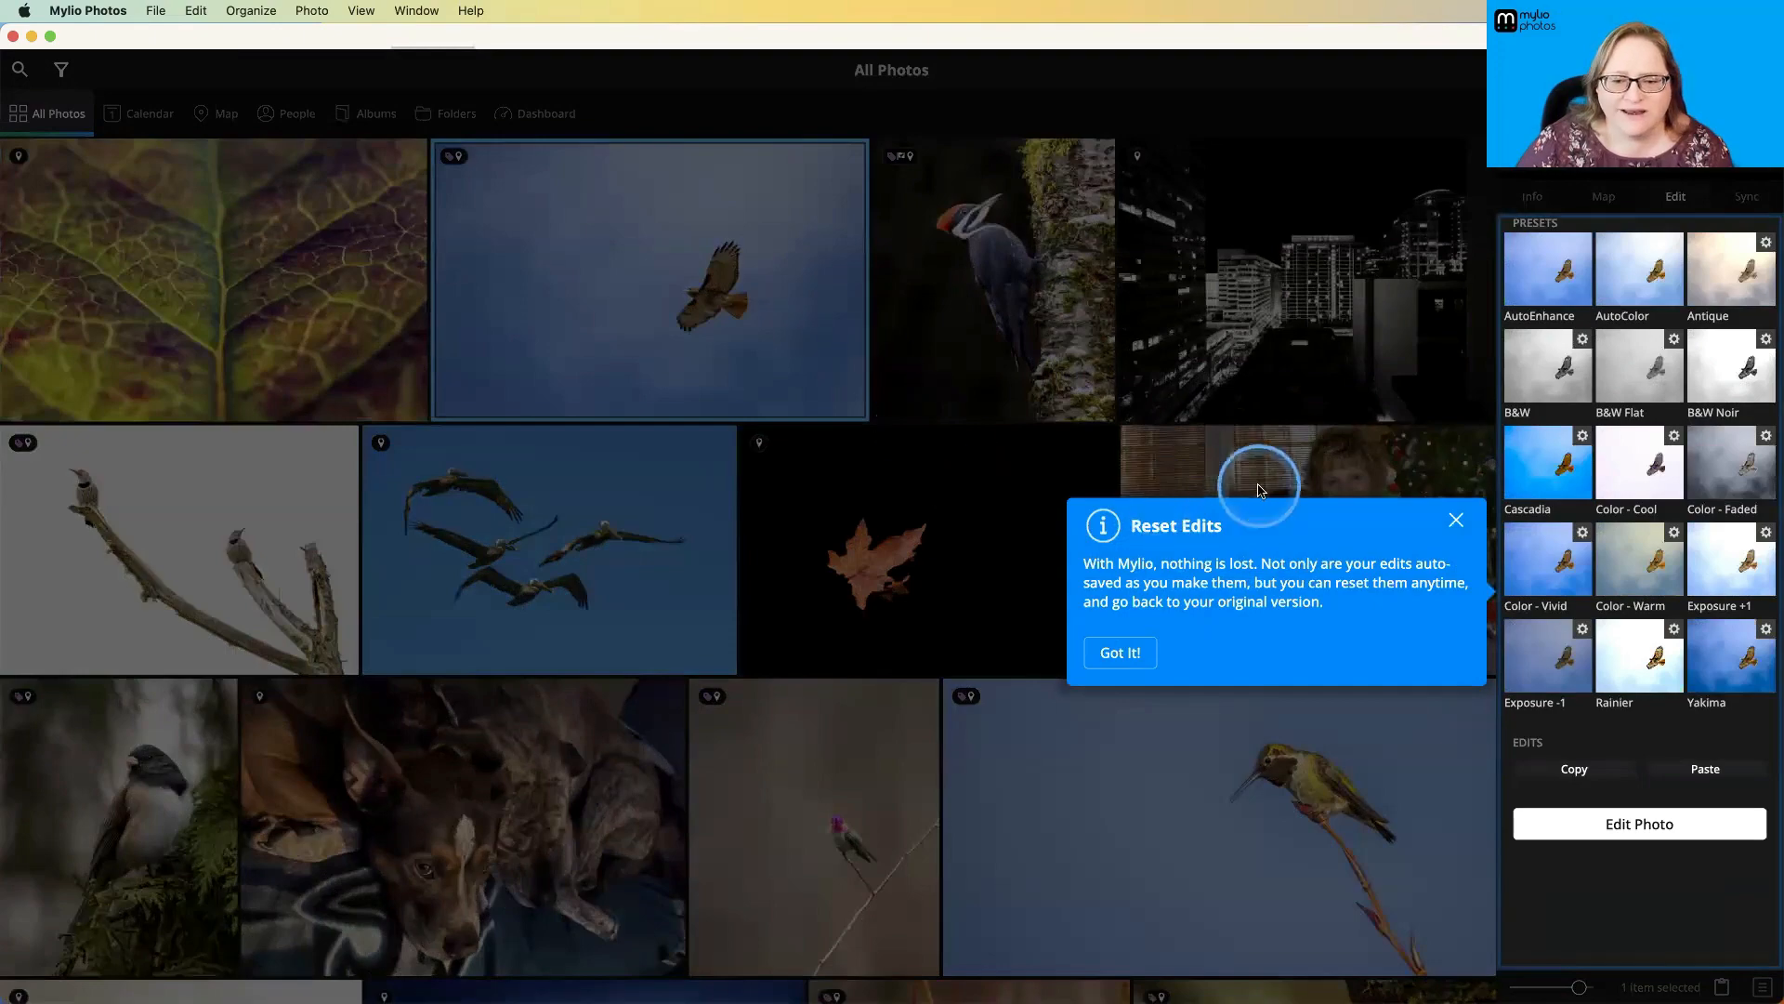
pyautogui.click(1134, 651)
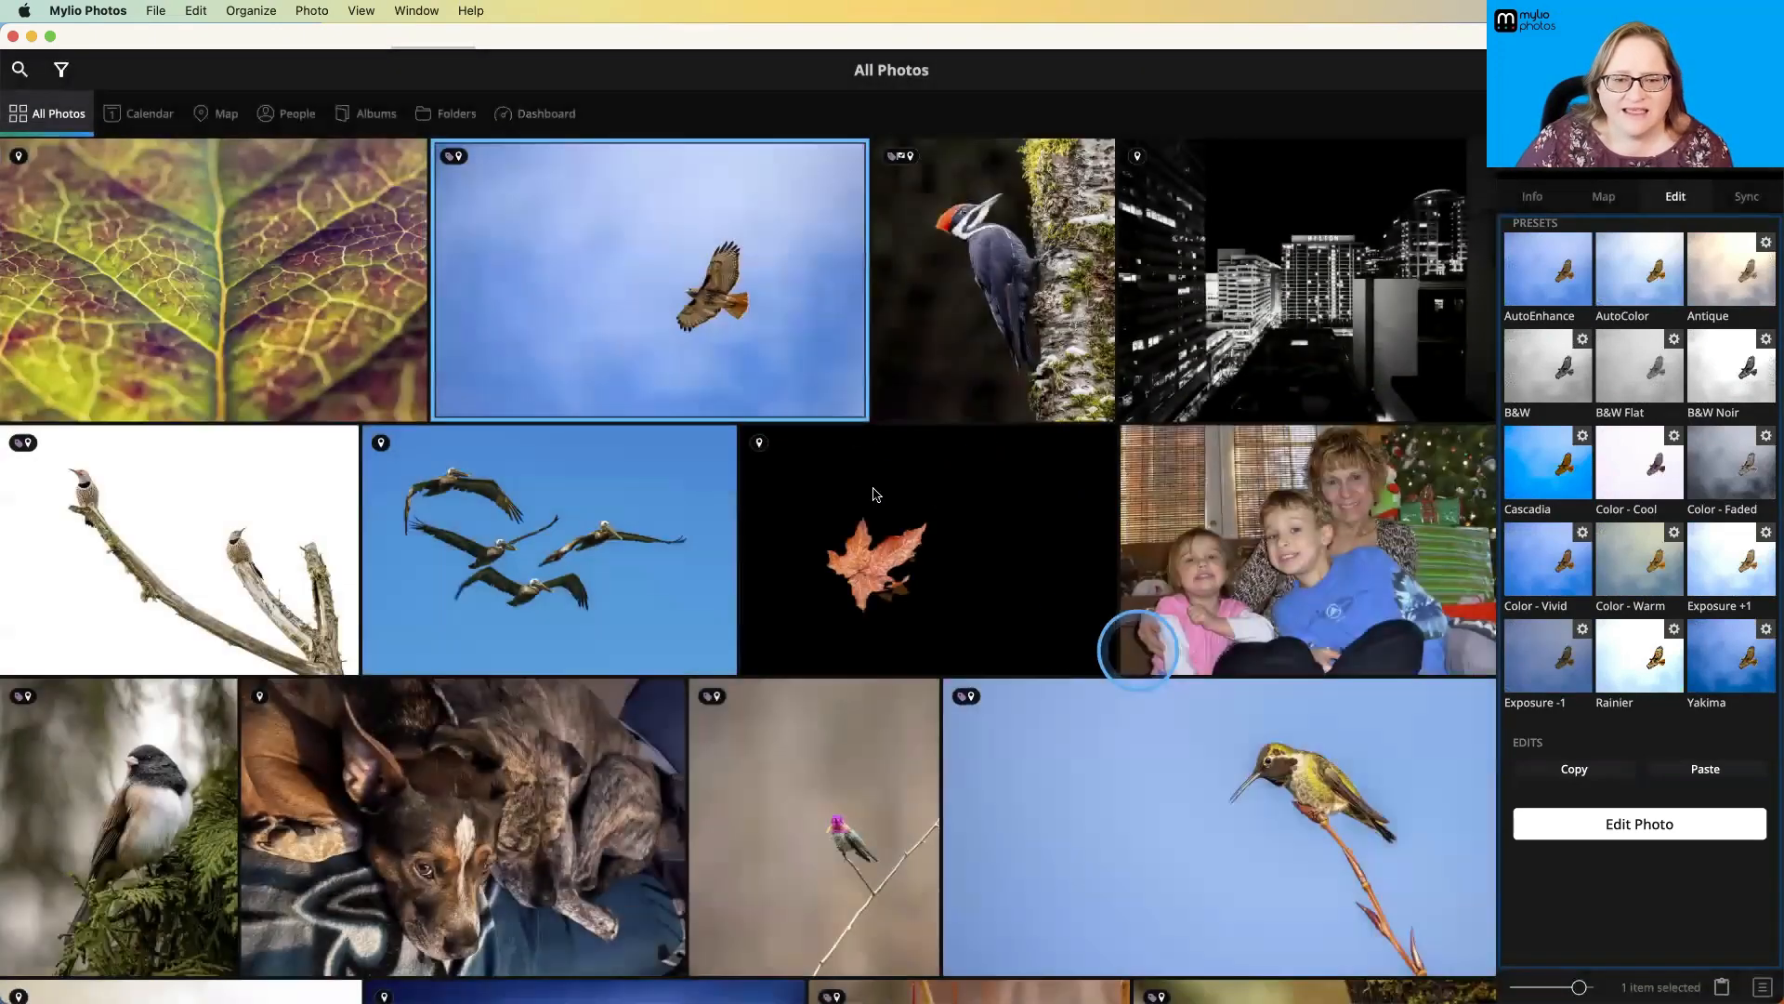
# - Open the hawk photo in single view and examine its editing controls from white balance and tone through color, details and noise reduction
pyautogui.doubleClick(834, 402)
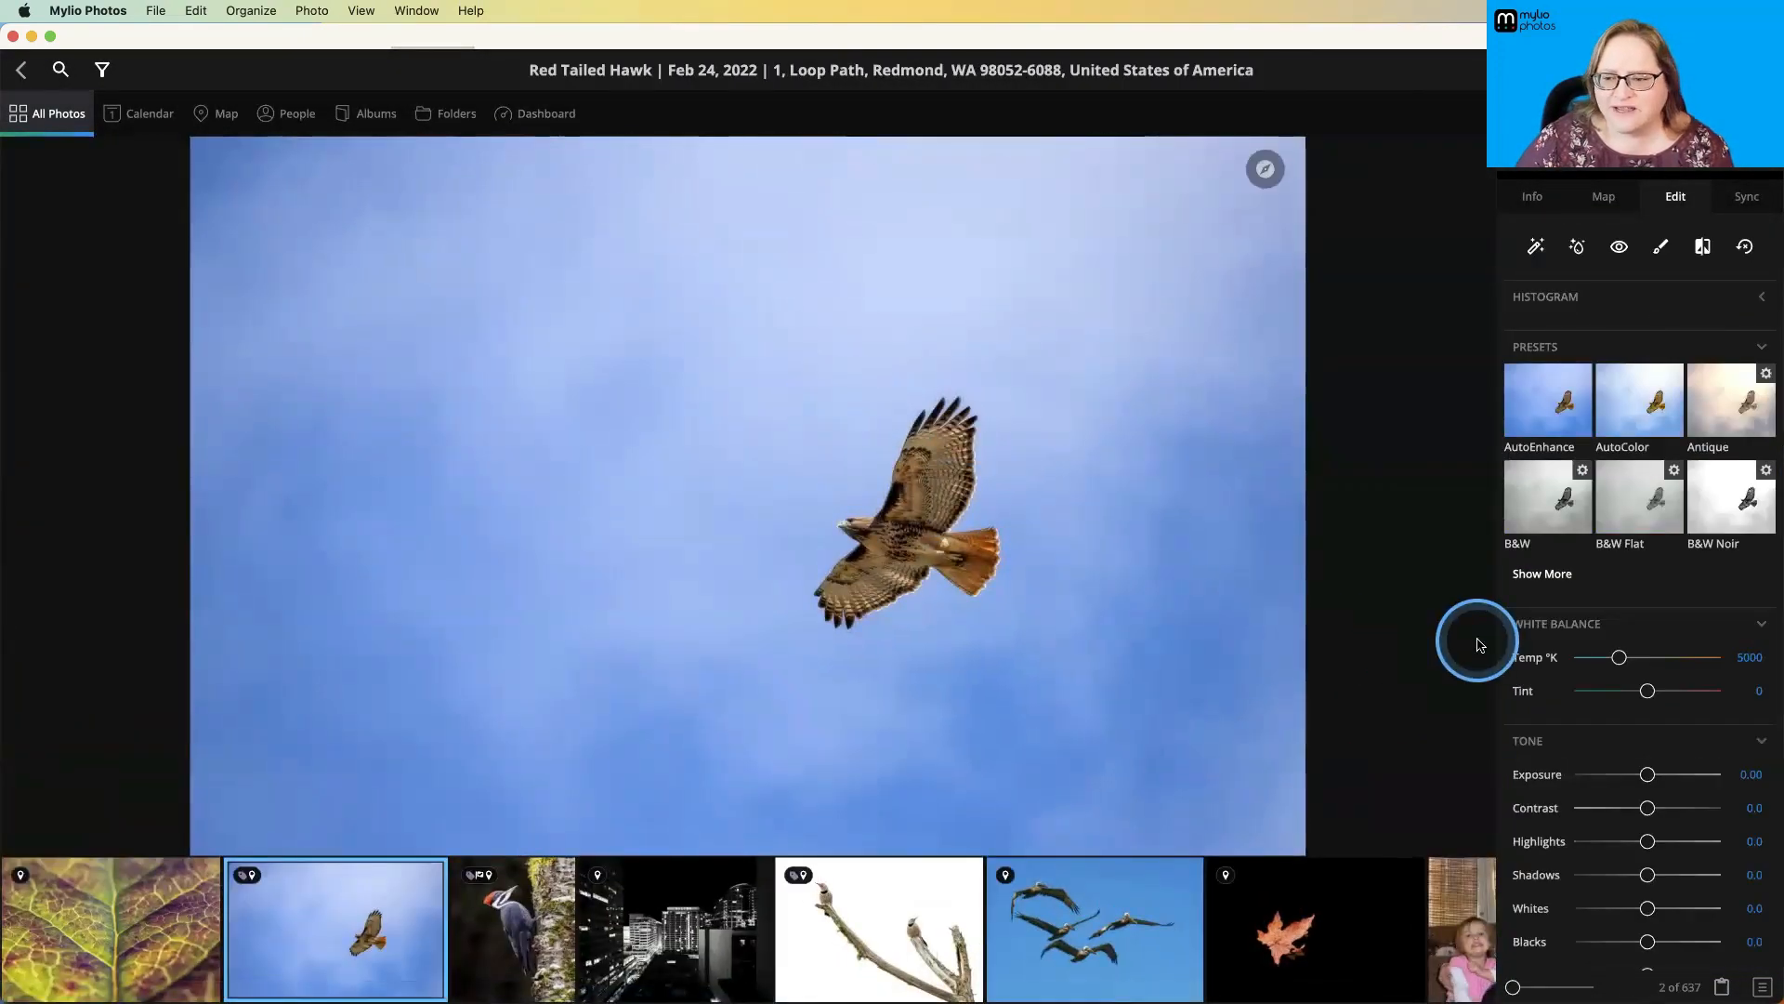
pyautogui.scroll(-3, 1561, 628)
pyautogui.scroll(-7, 1560, 628)
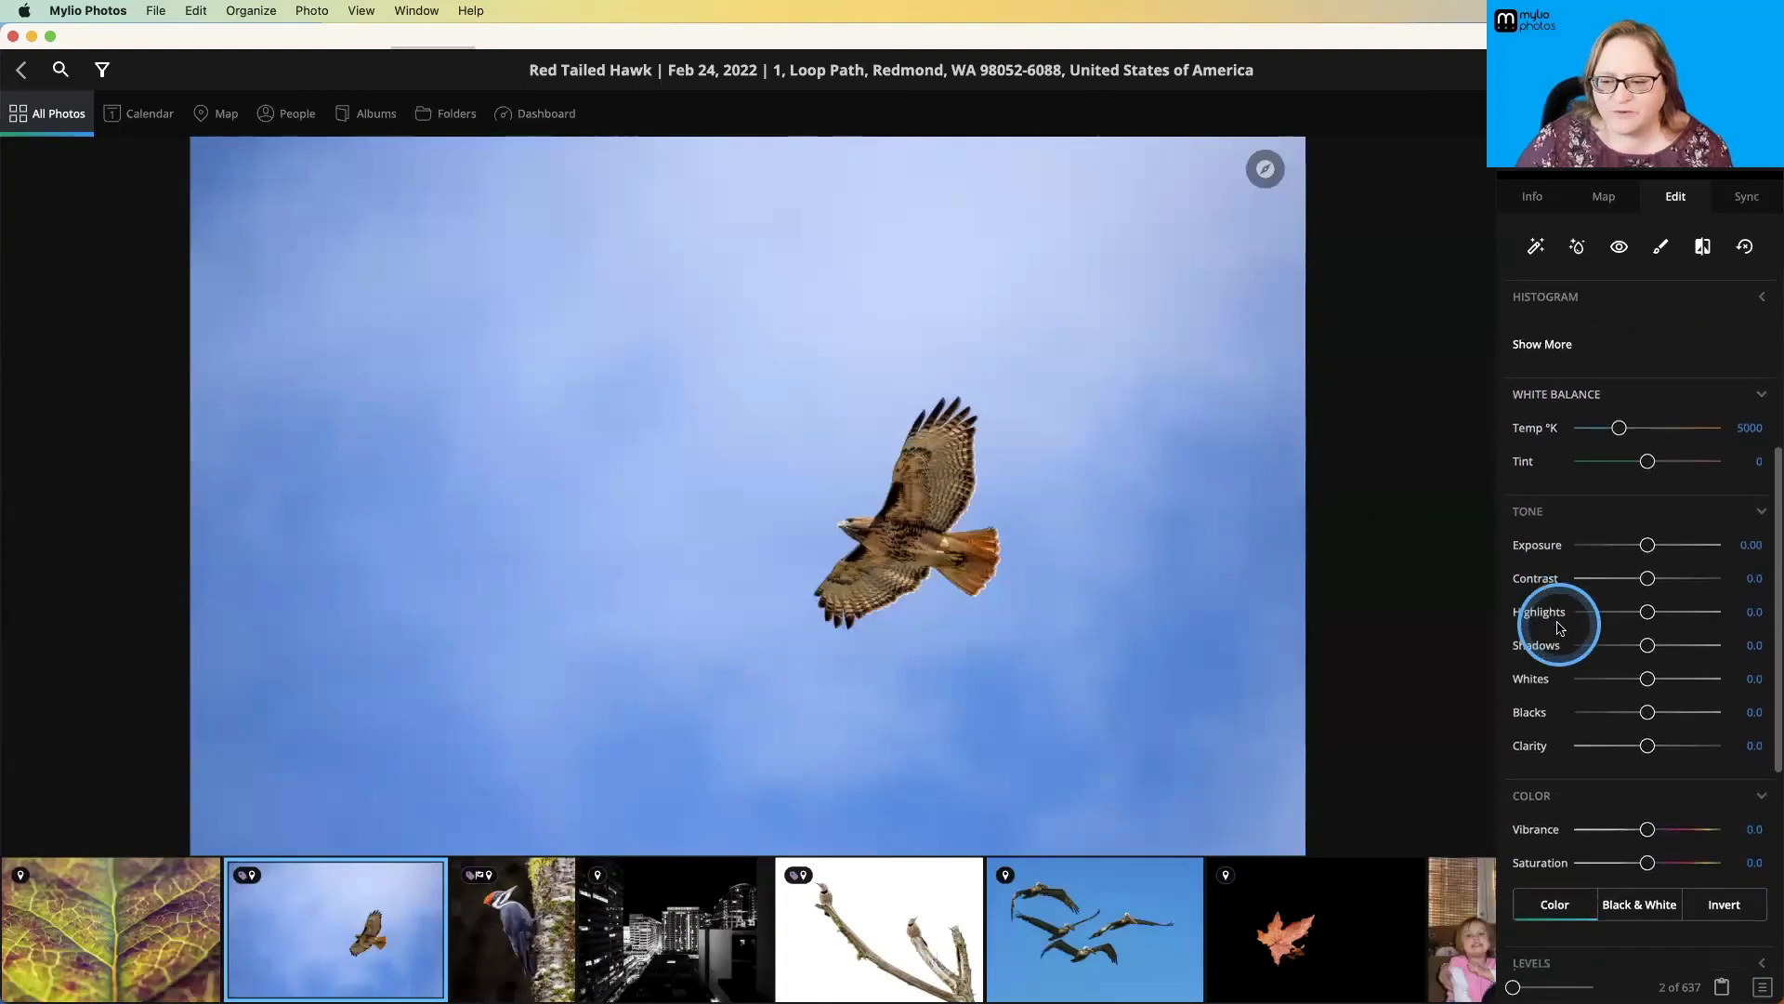
pyautogui.scroll(-5, 1561, 628)
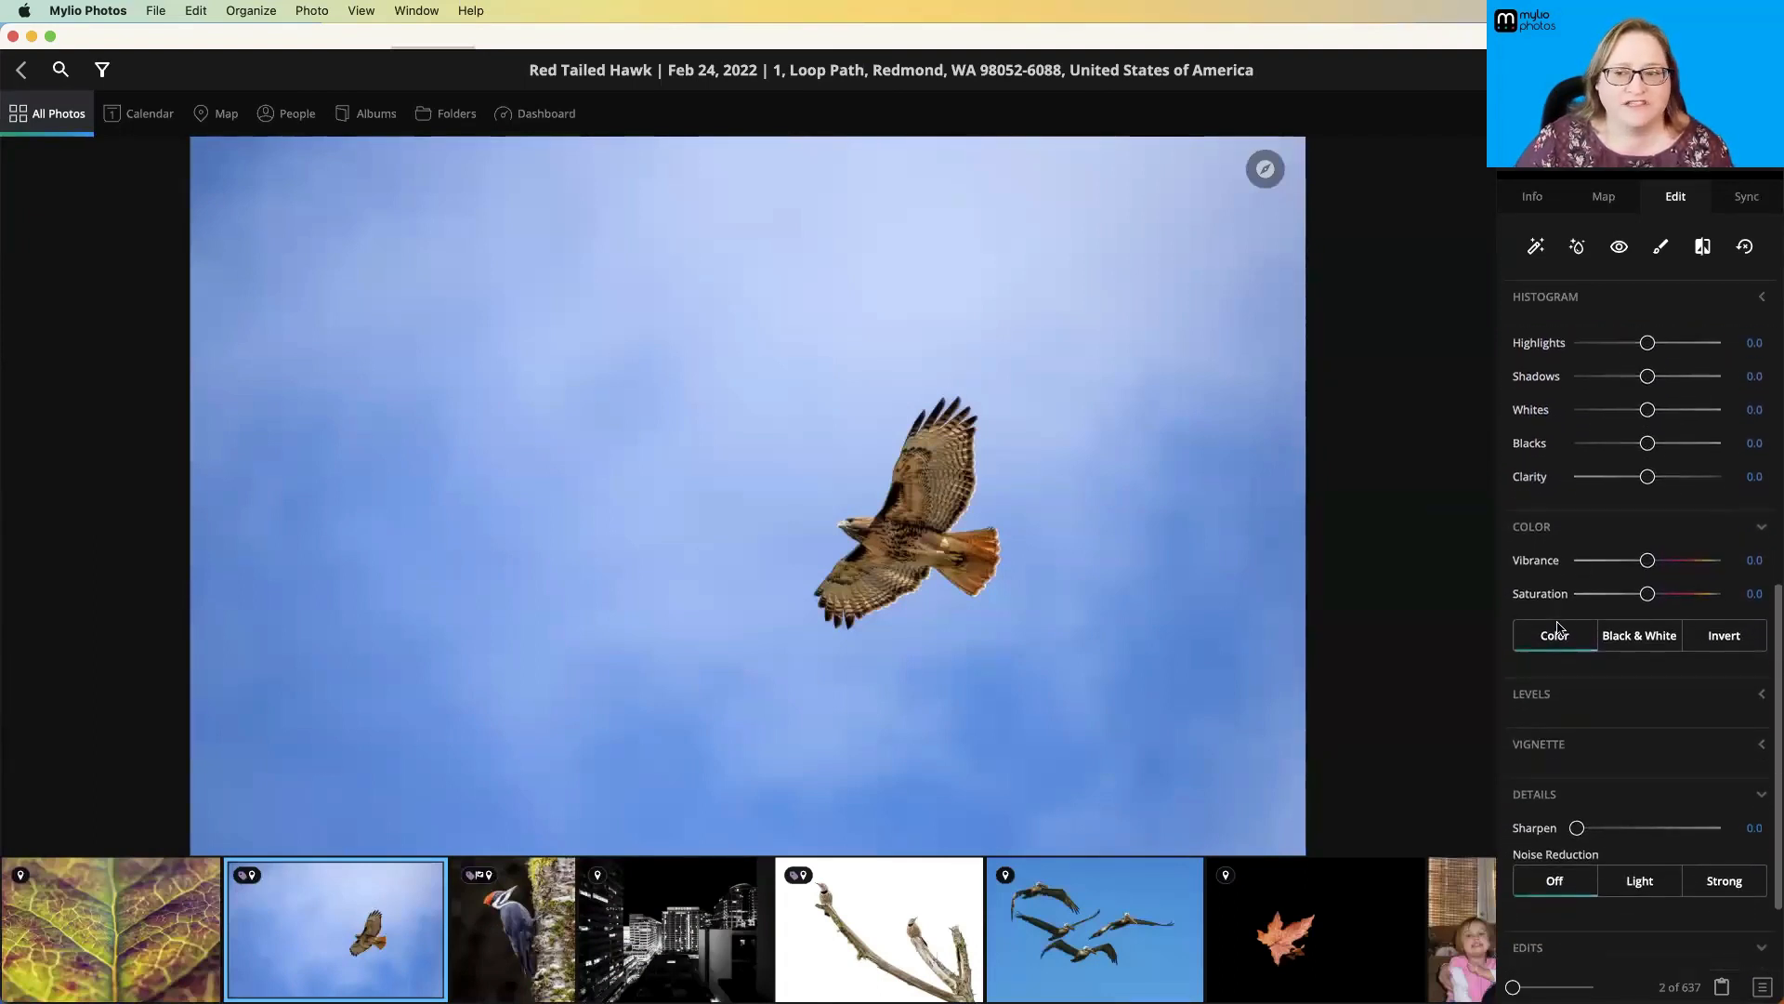
# - Show the hawk photo's sync status, expand Devices and Activity, and inspect the thumbnail, preview and original status per device
pyautogui.click(1747, 196)
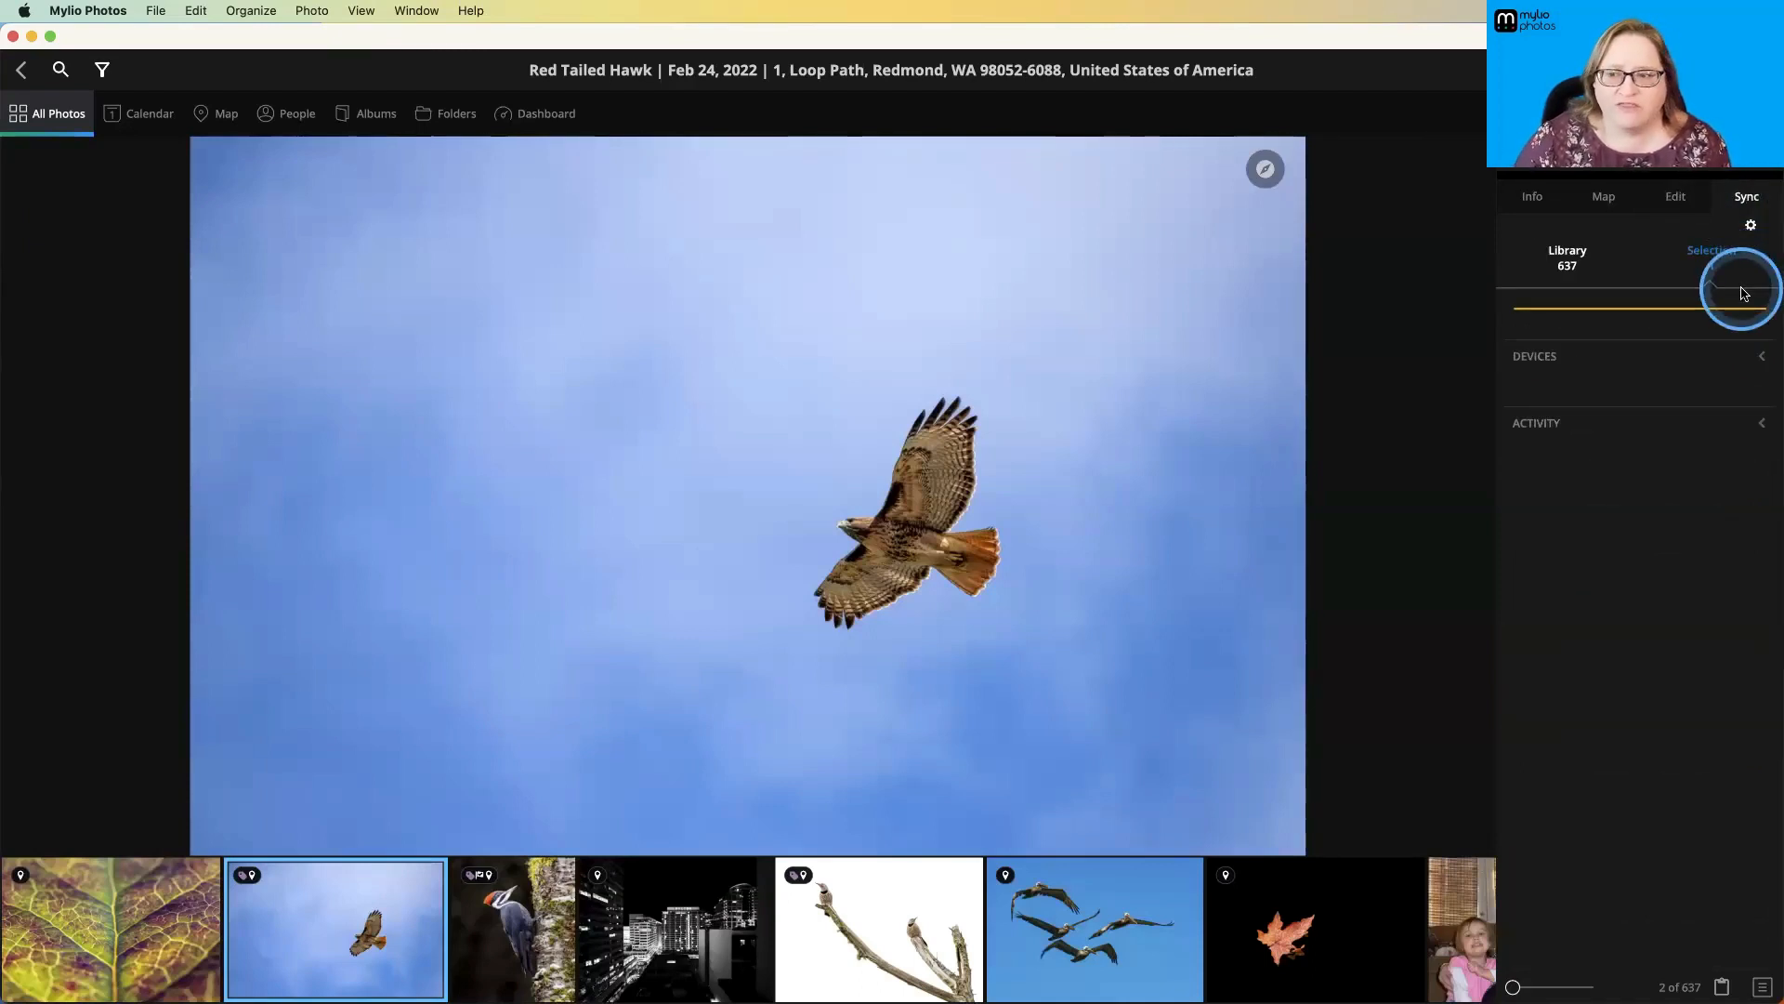
pyautogui.click(1763, 357)
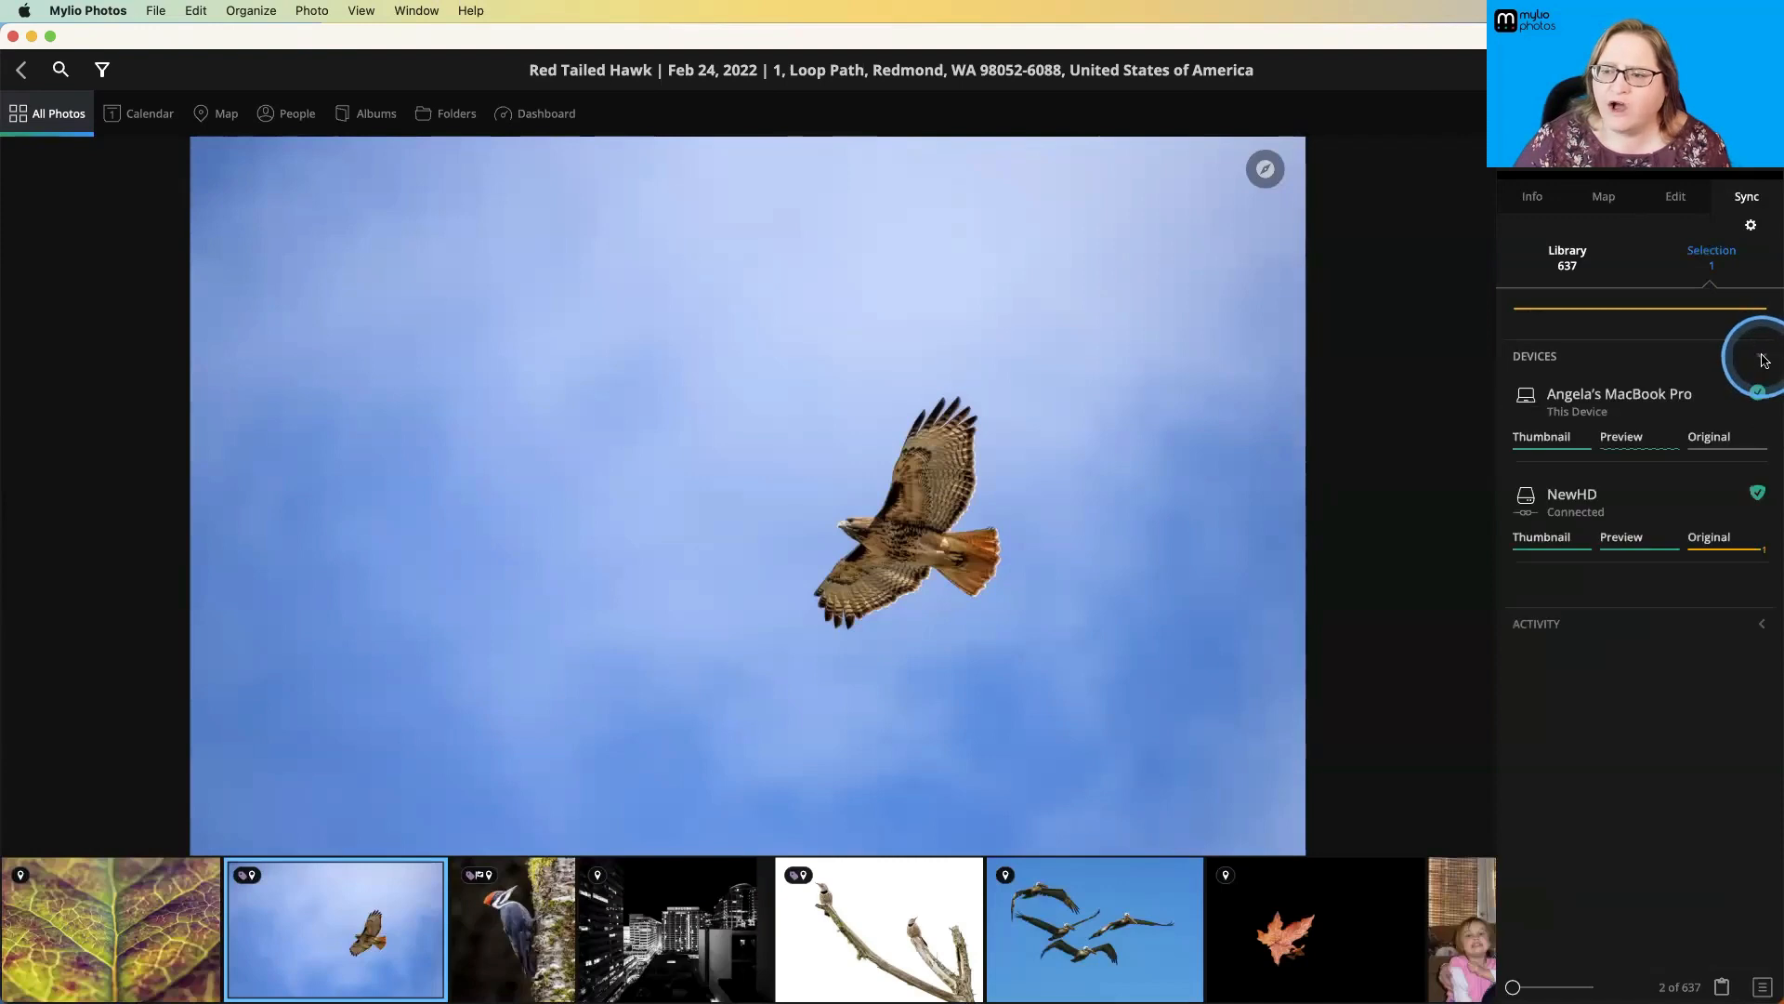
pyautogui.click(1765, 629)
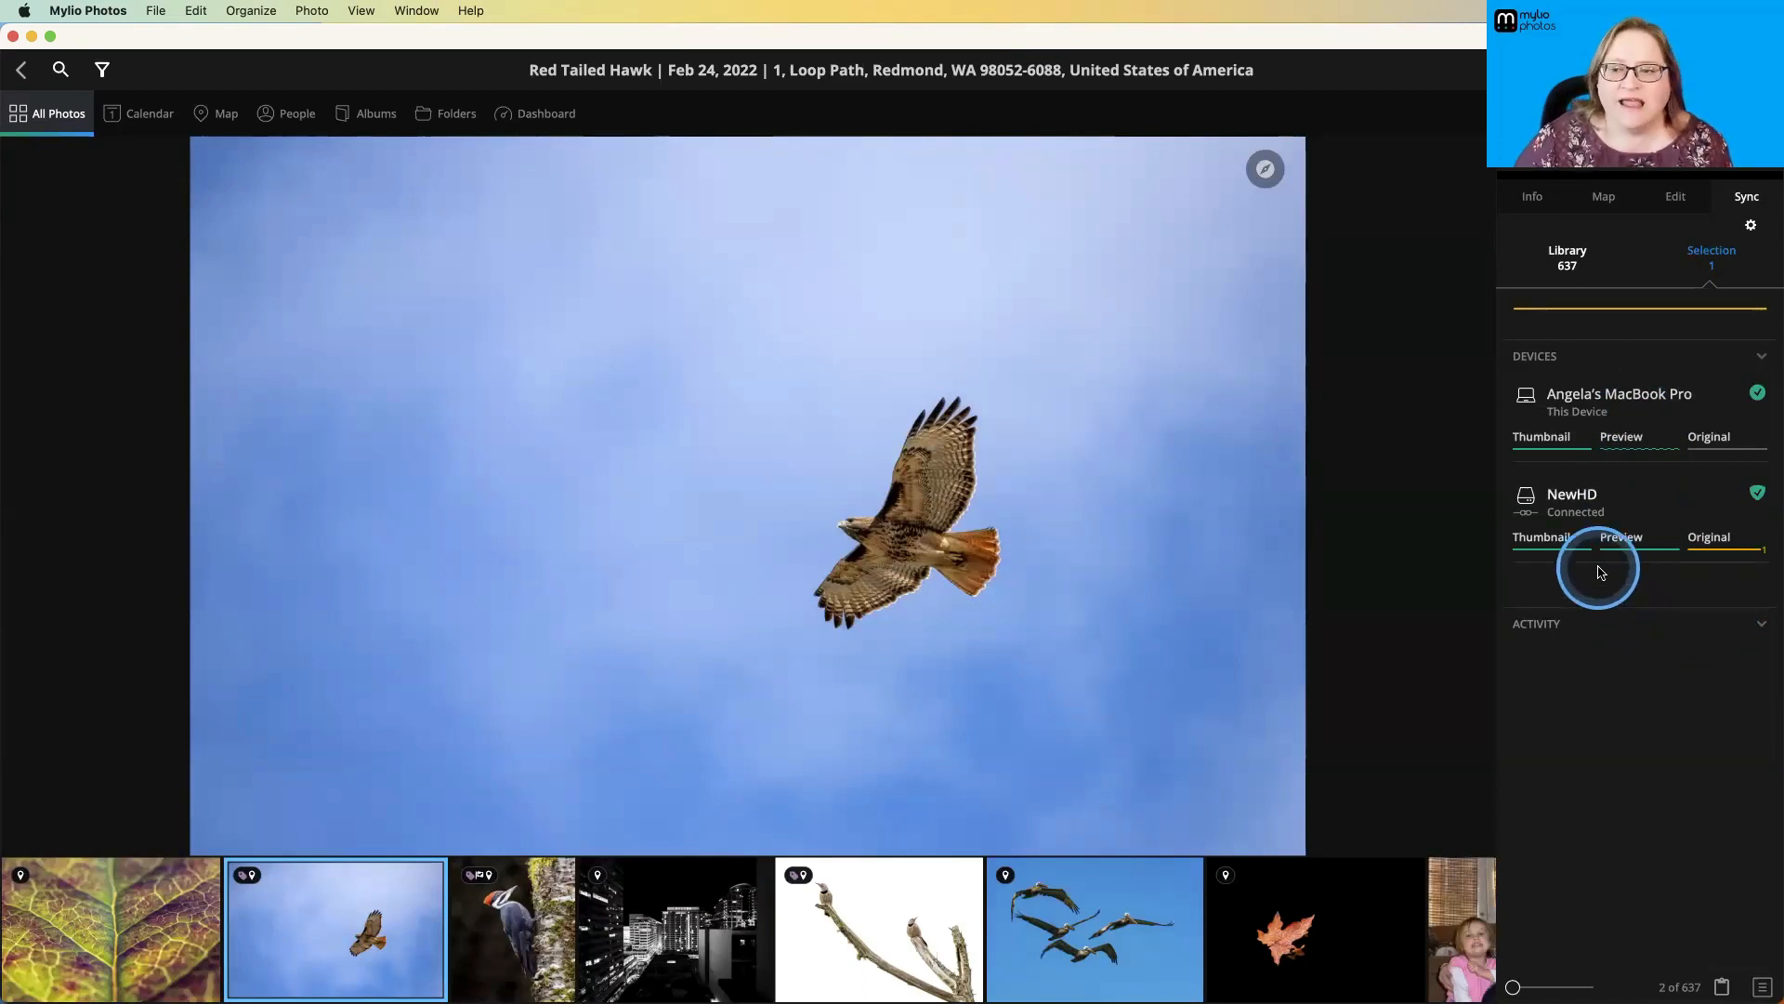
pyautogui.moveTo(1634, 552)
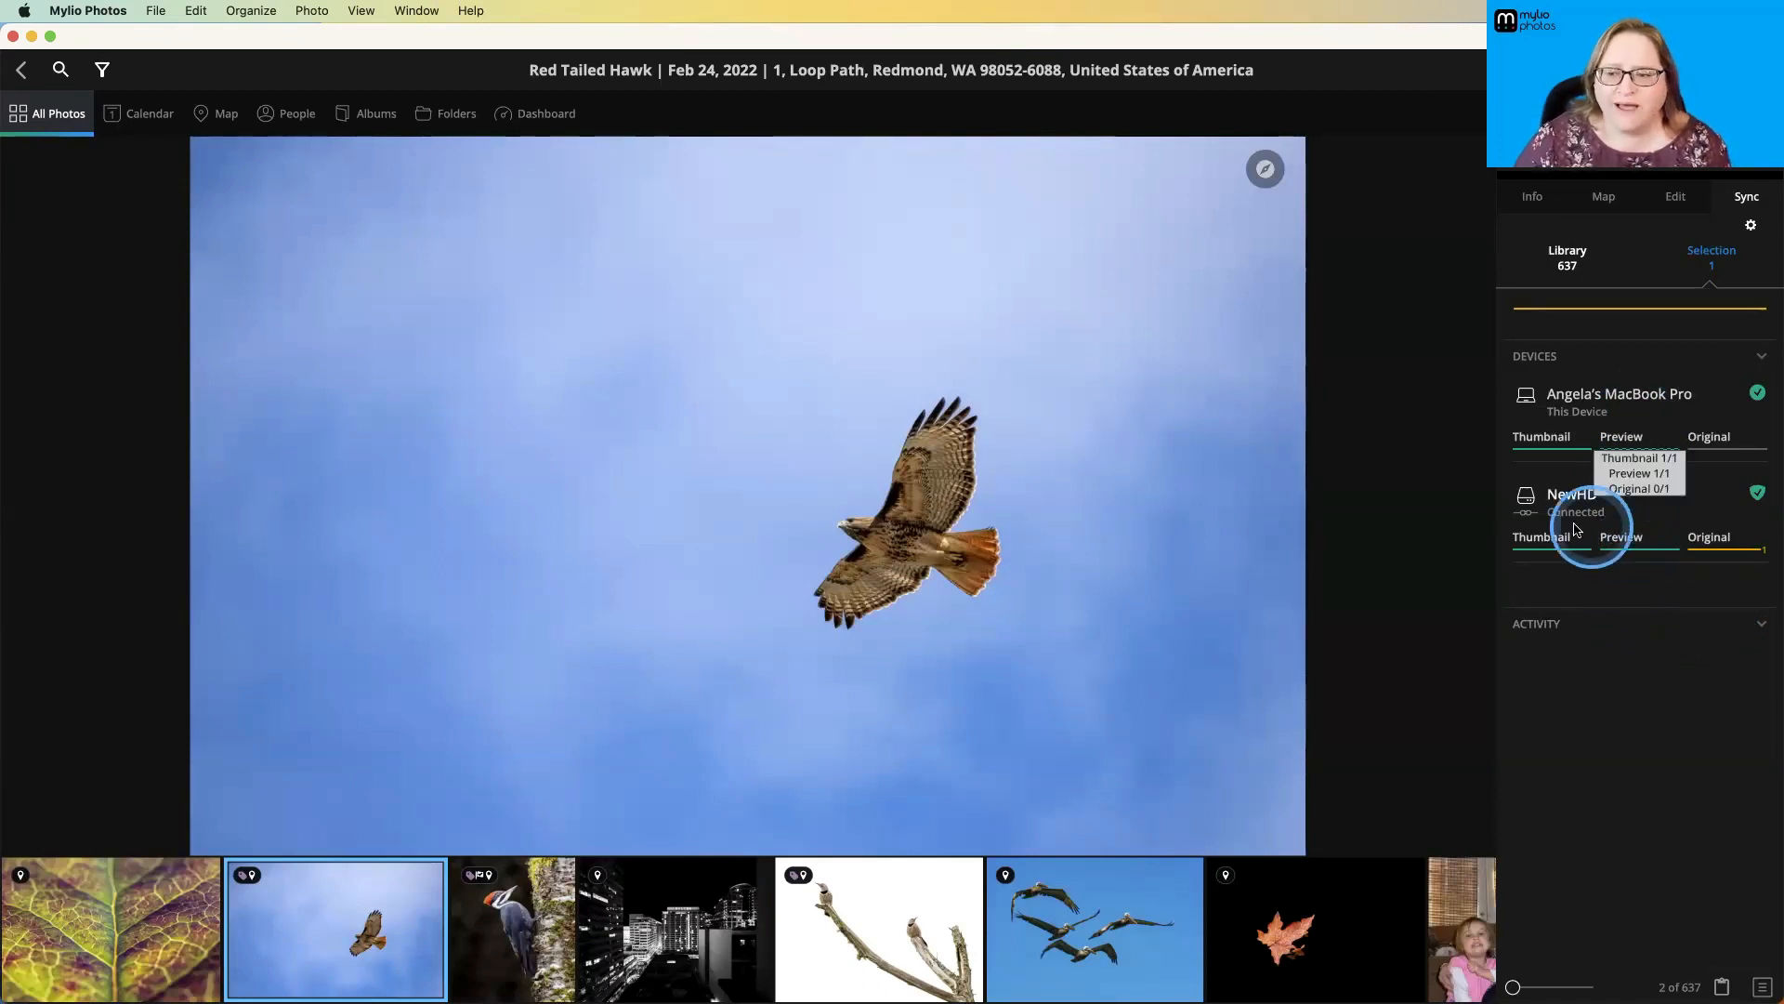
pyautogui.moveTo(1538, 470)
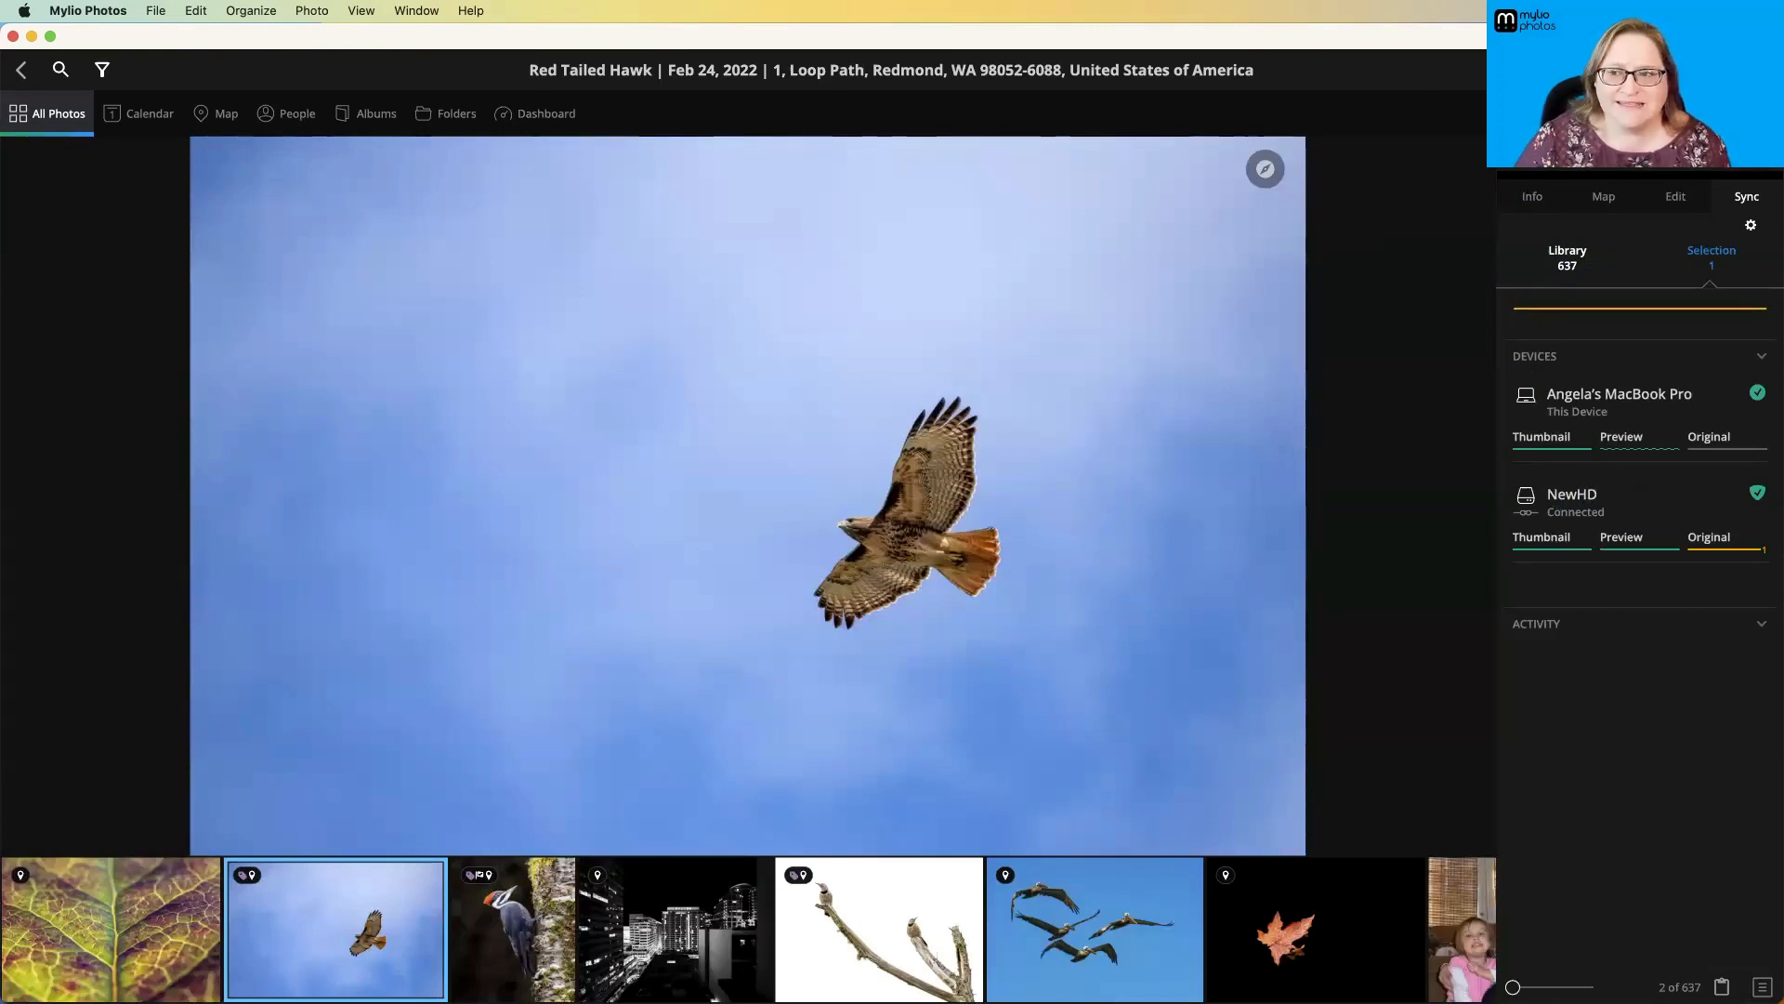
# - Look through the hawk photo's view options and its available photo actions without choosing any
pyautogui.click(1762, 70)
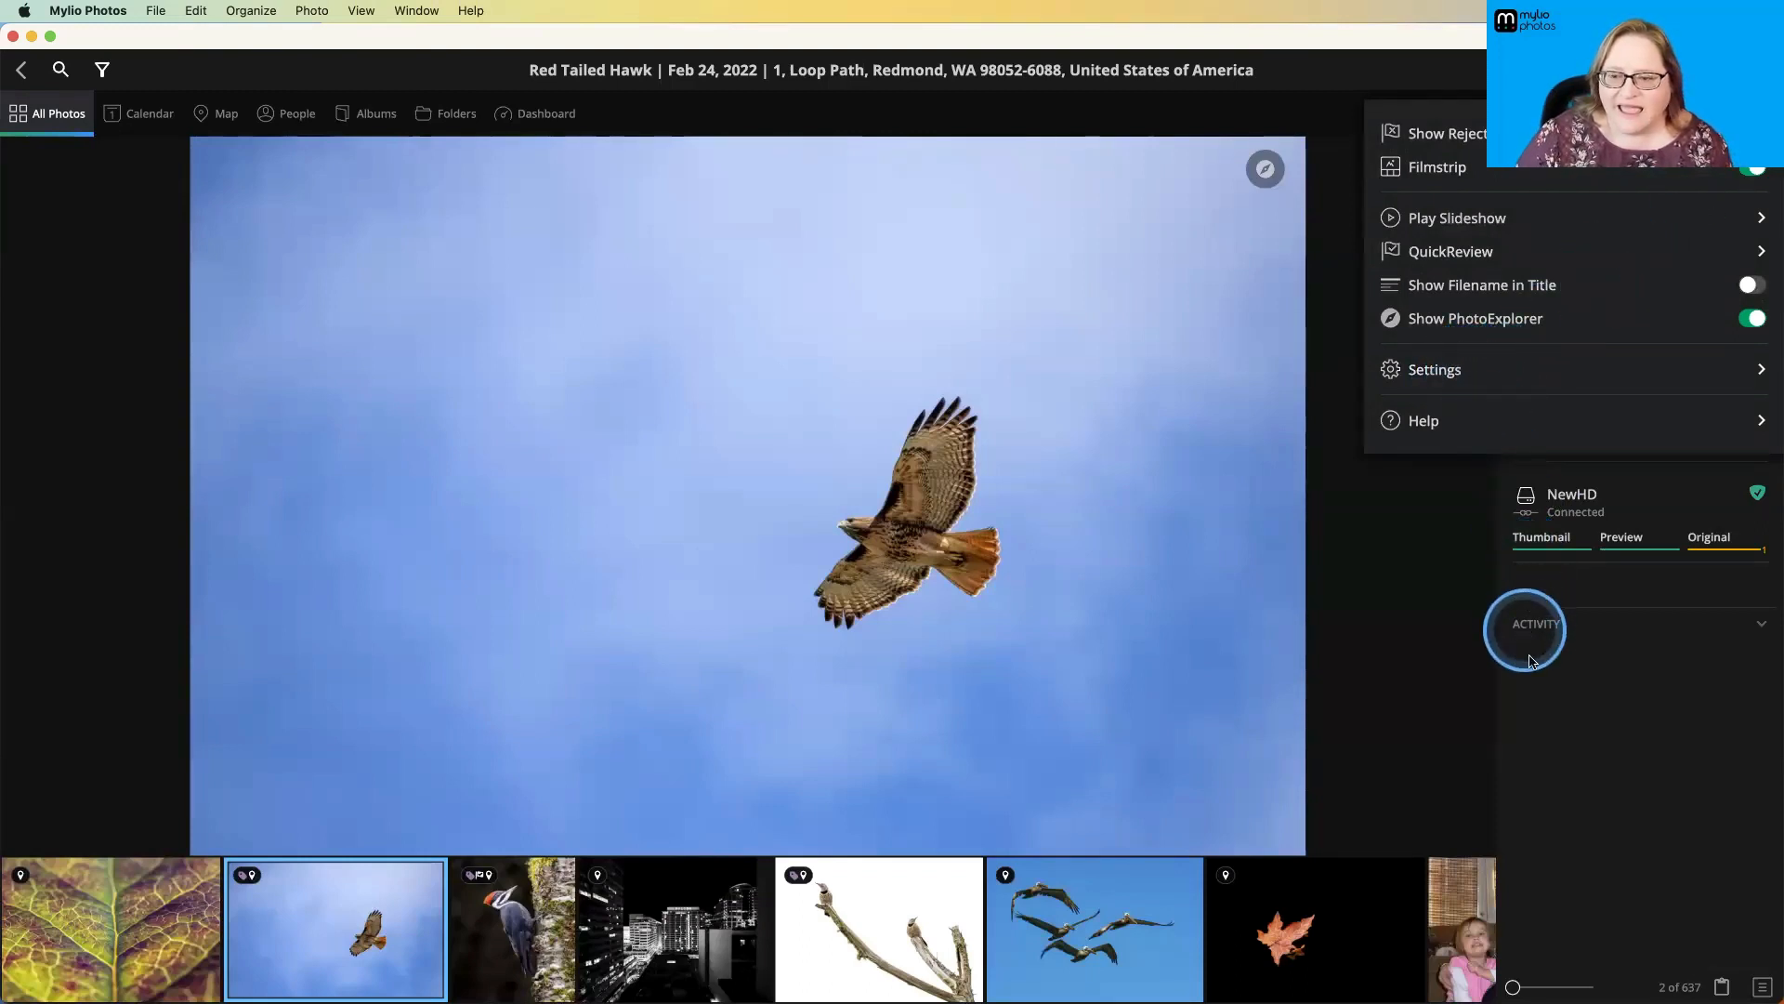
pyautogui.click(1564, 689)
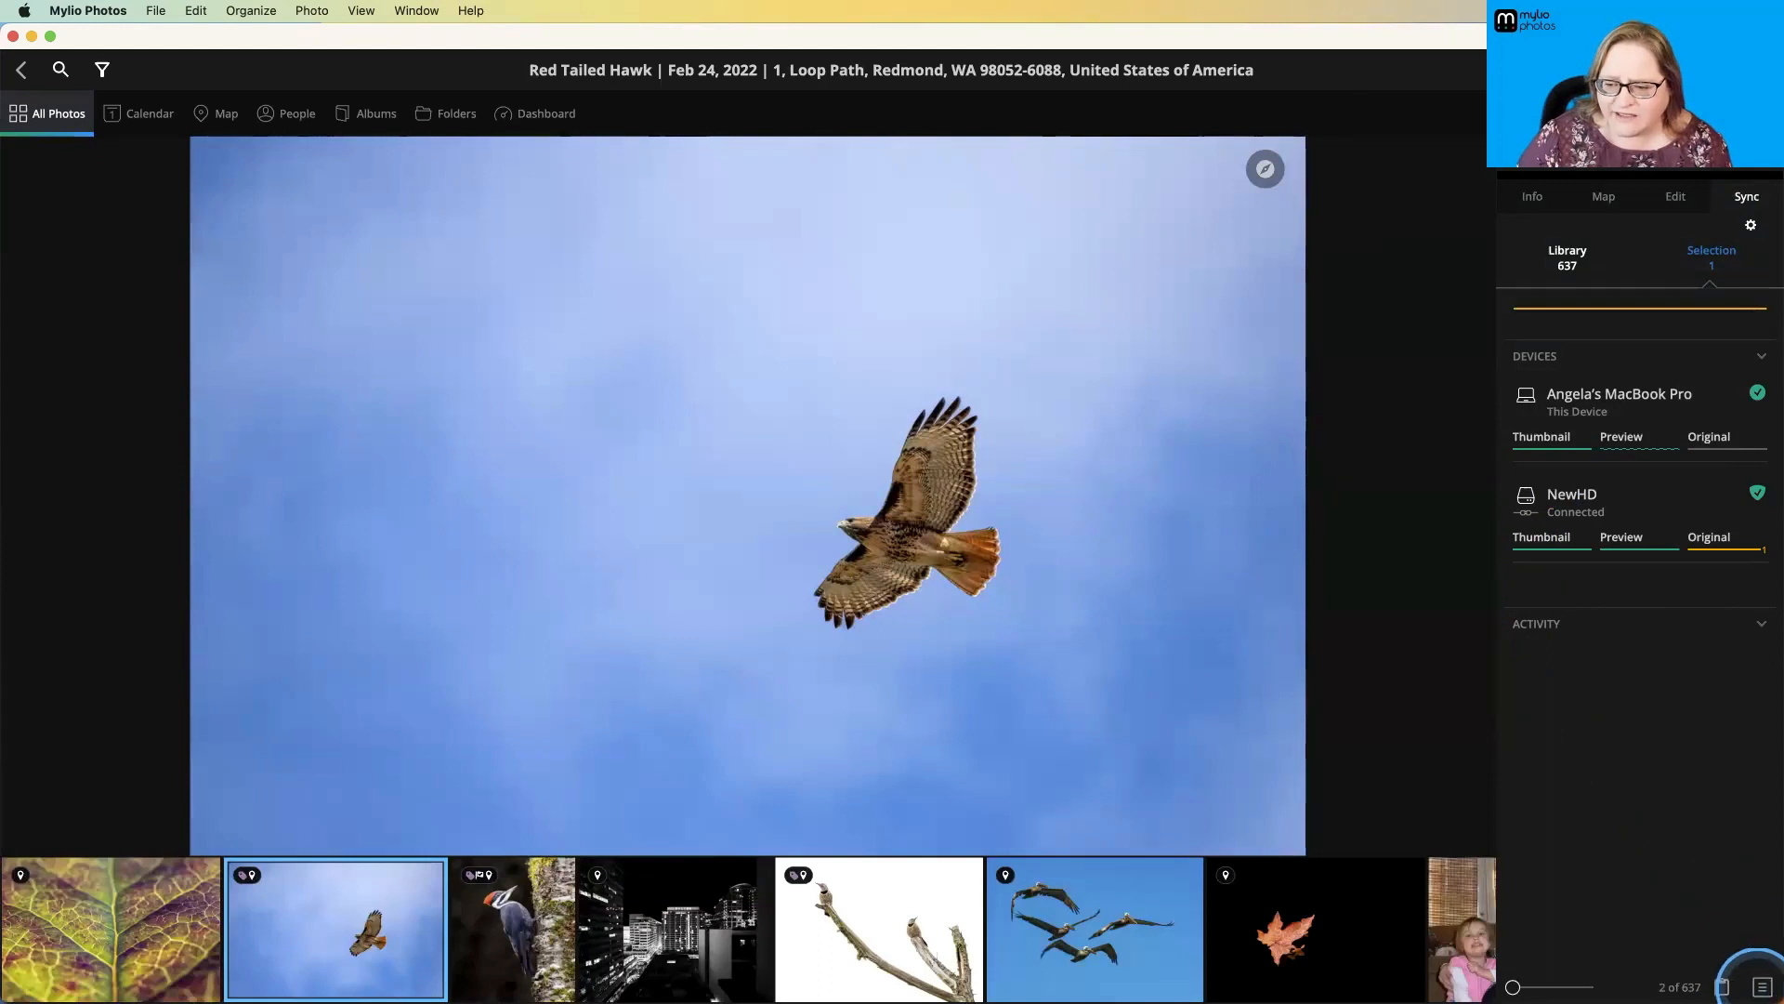
pyautogui.click(1763, 985)
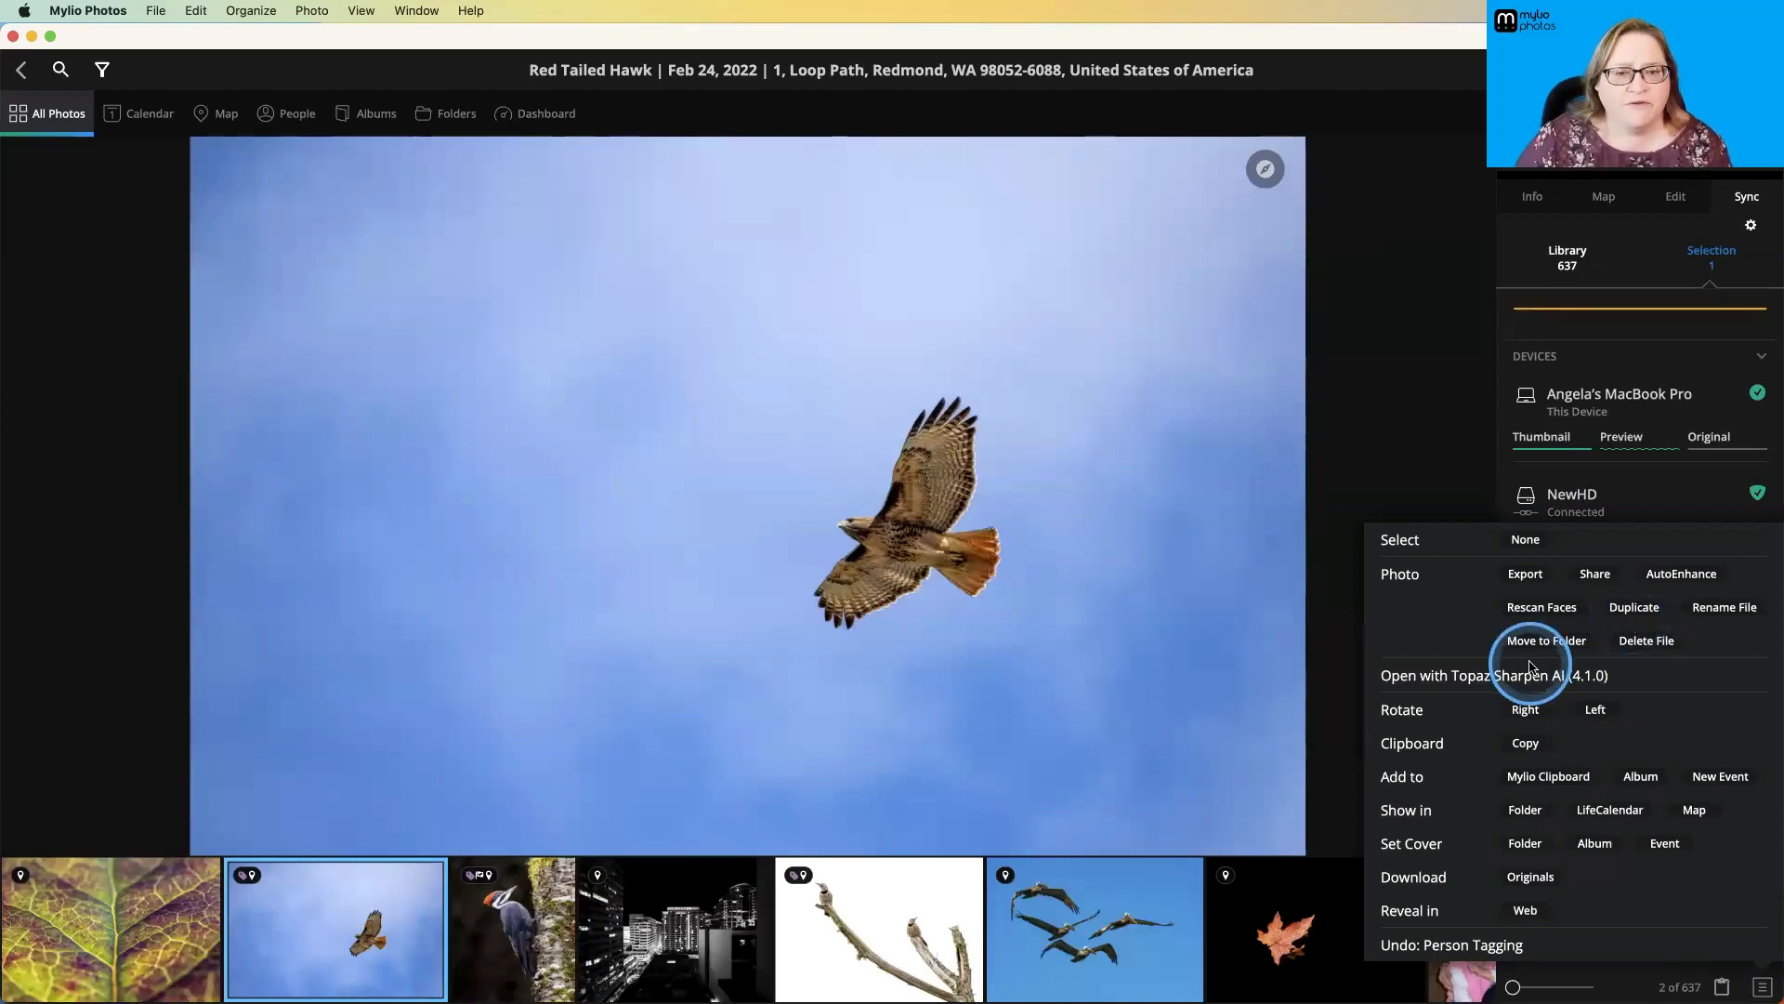
pyautogui.click(1174, 608)
pyautogui.rightClick(1162, 588)
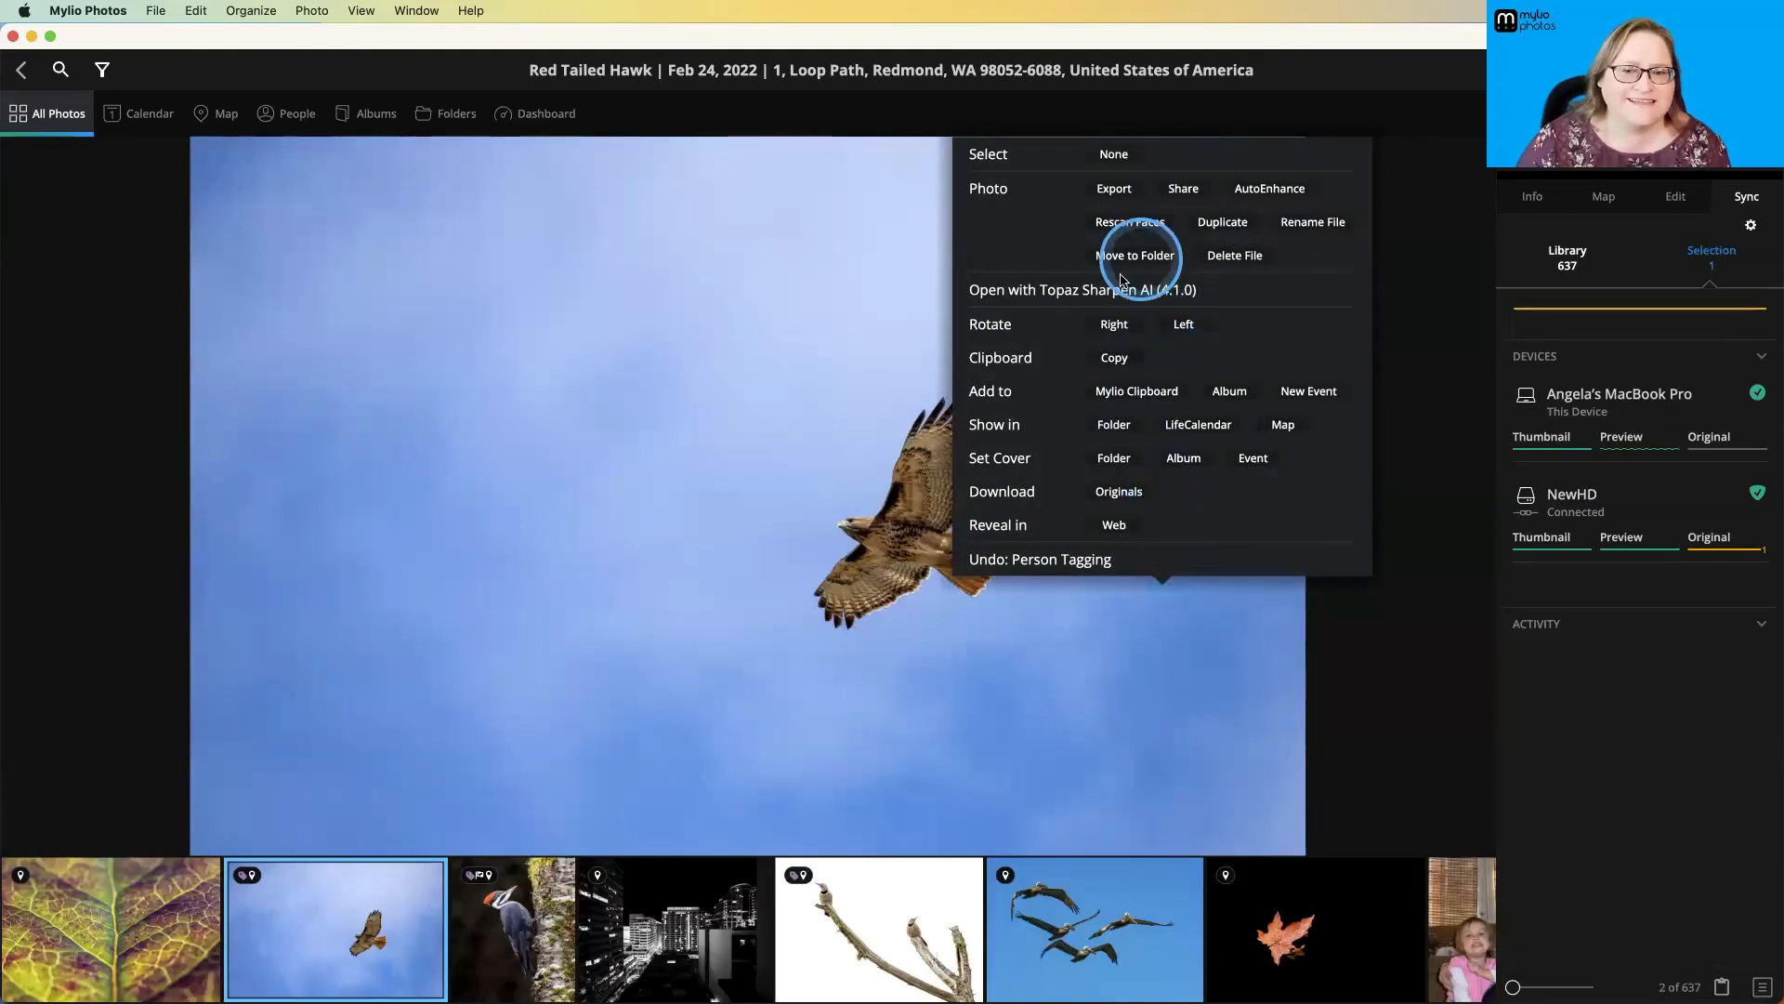
pyautogui.click(1206, 673)
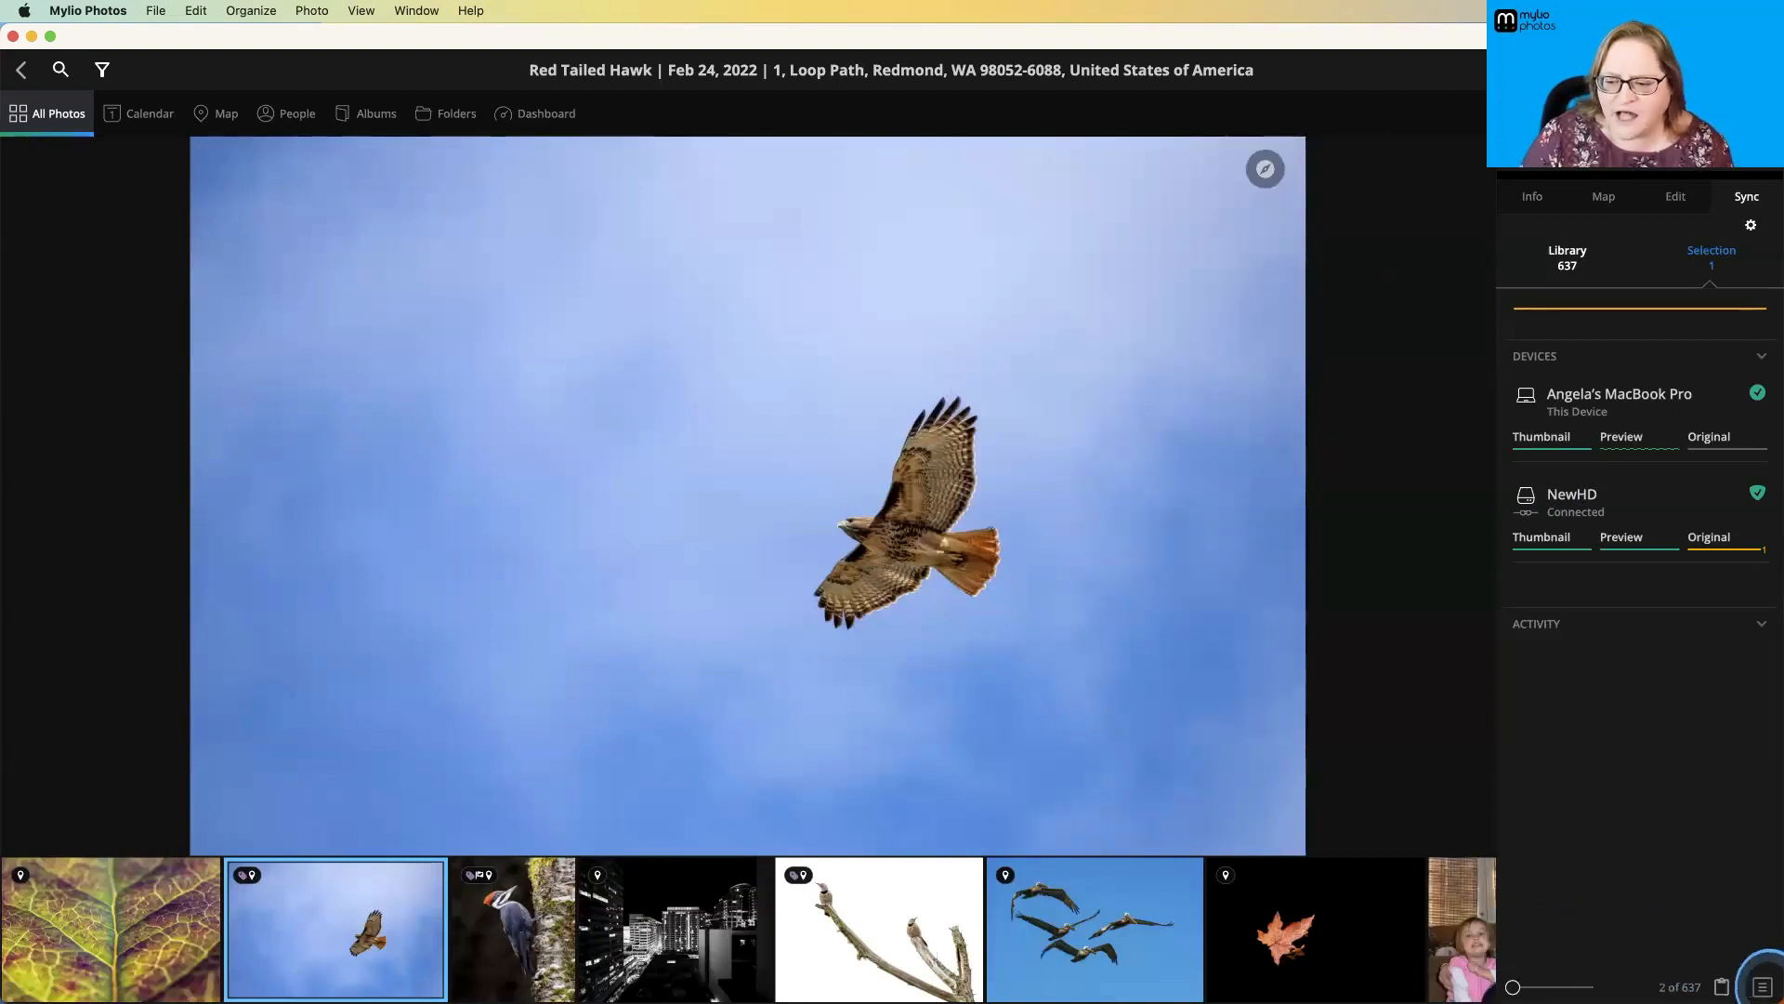
pyautogui.click(1762, 986)
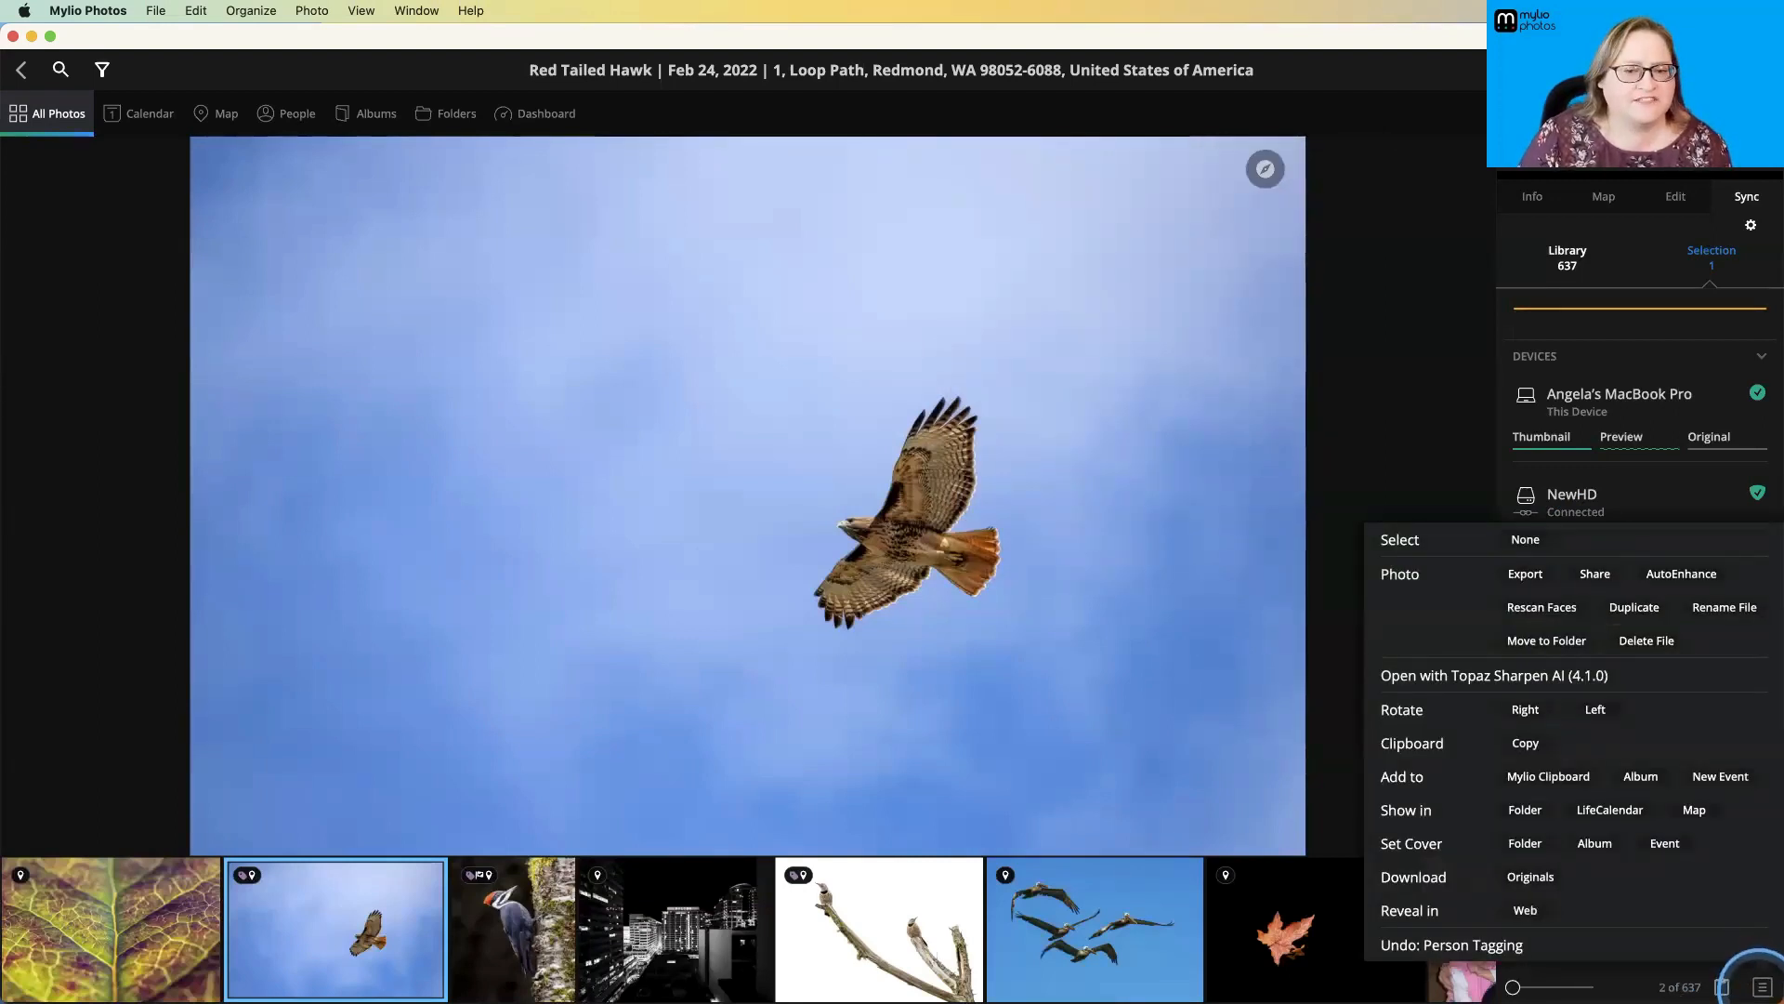
pyautogui.click(1245, 741)
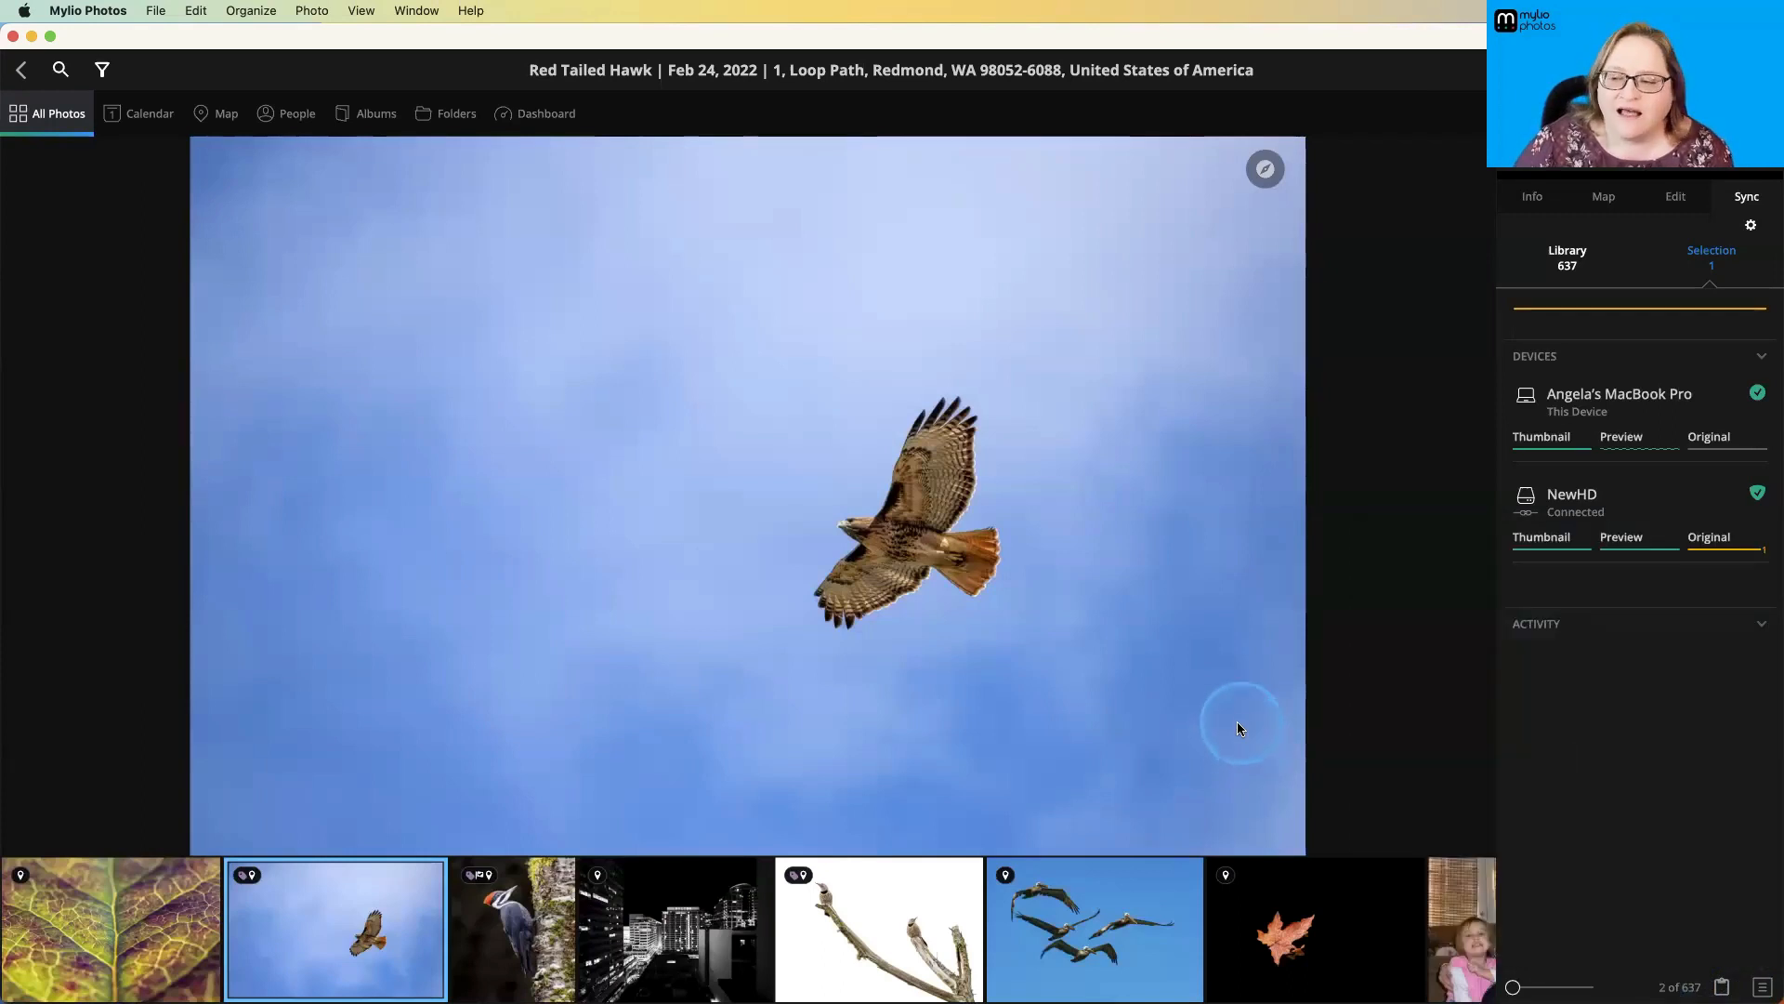
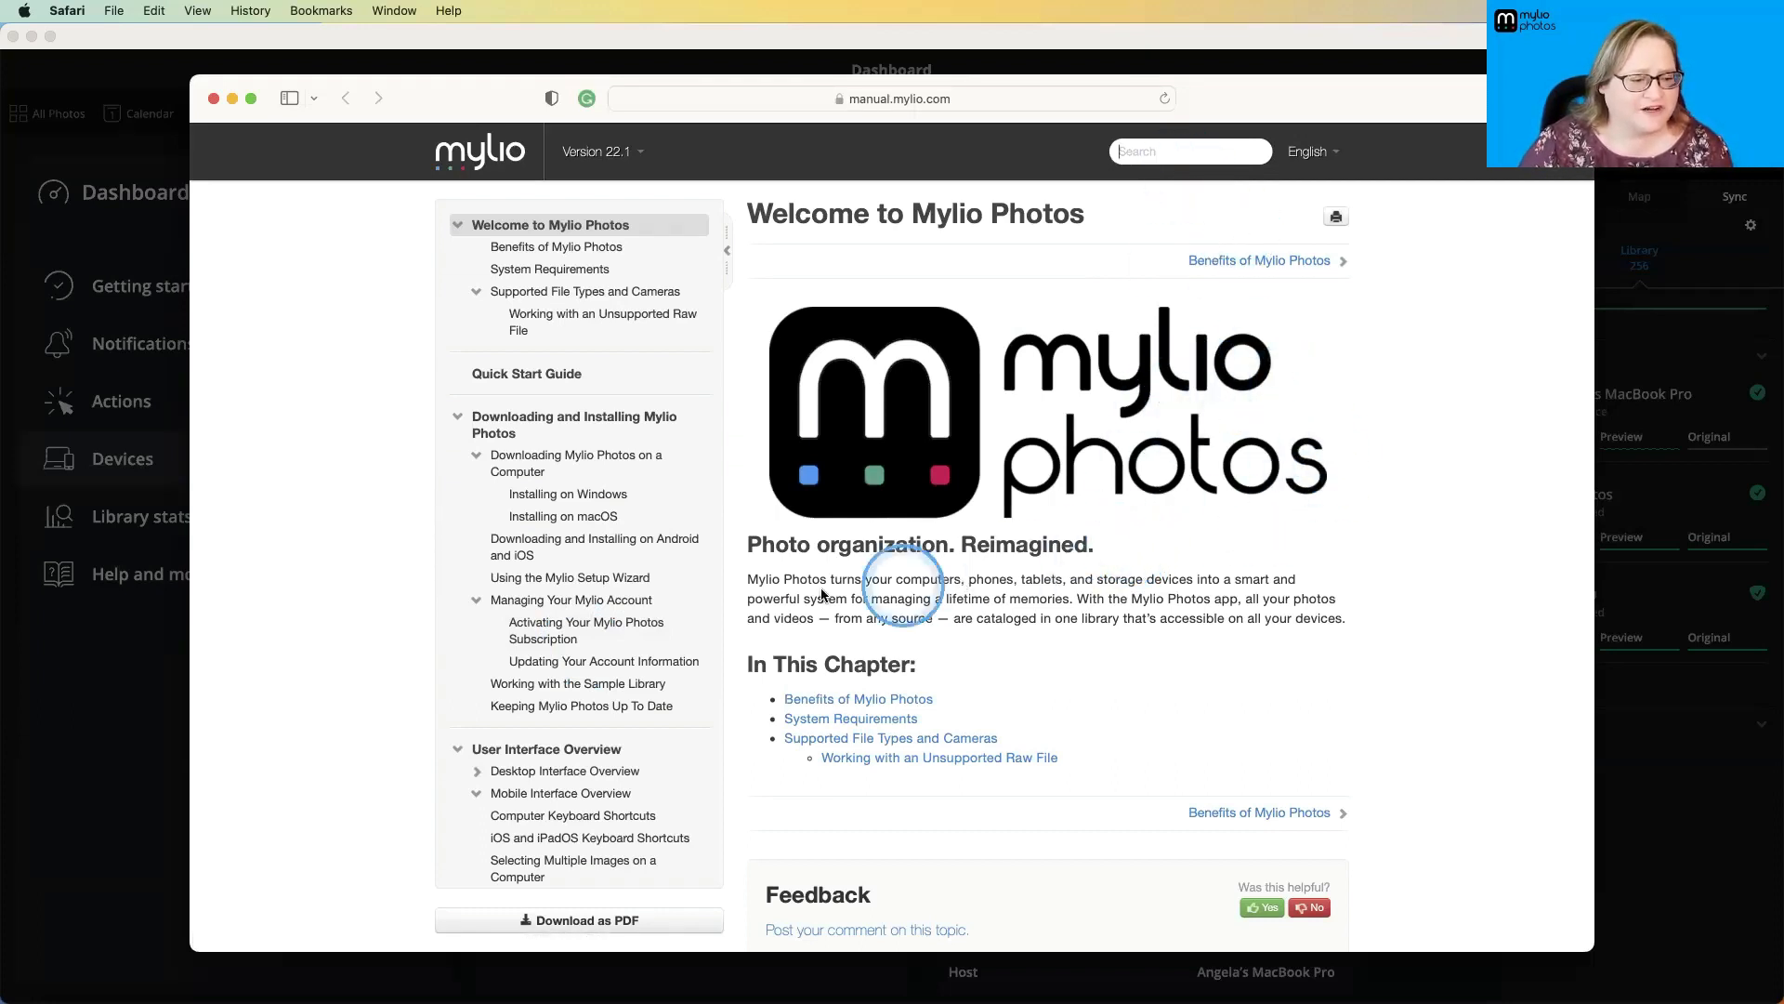
# - Skim the online manual's table of contents, return to Mylio Photos' Help options, and open the Mylio Photos Community feed without joining
pyautogui.scroll(-3, 527, 709)
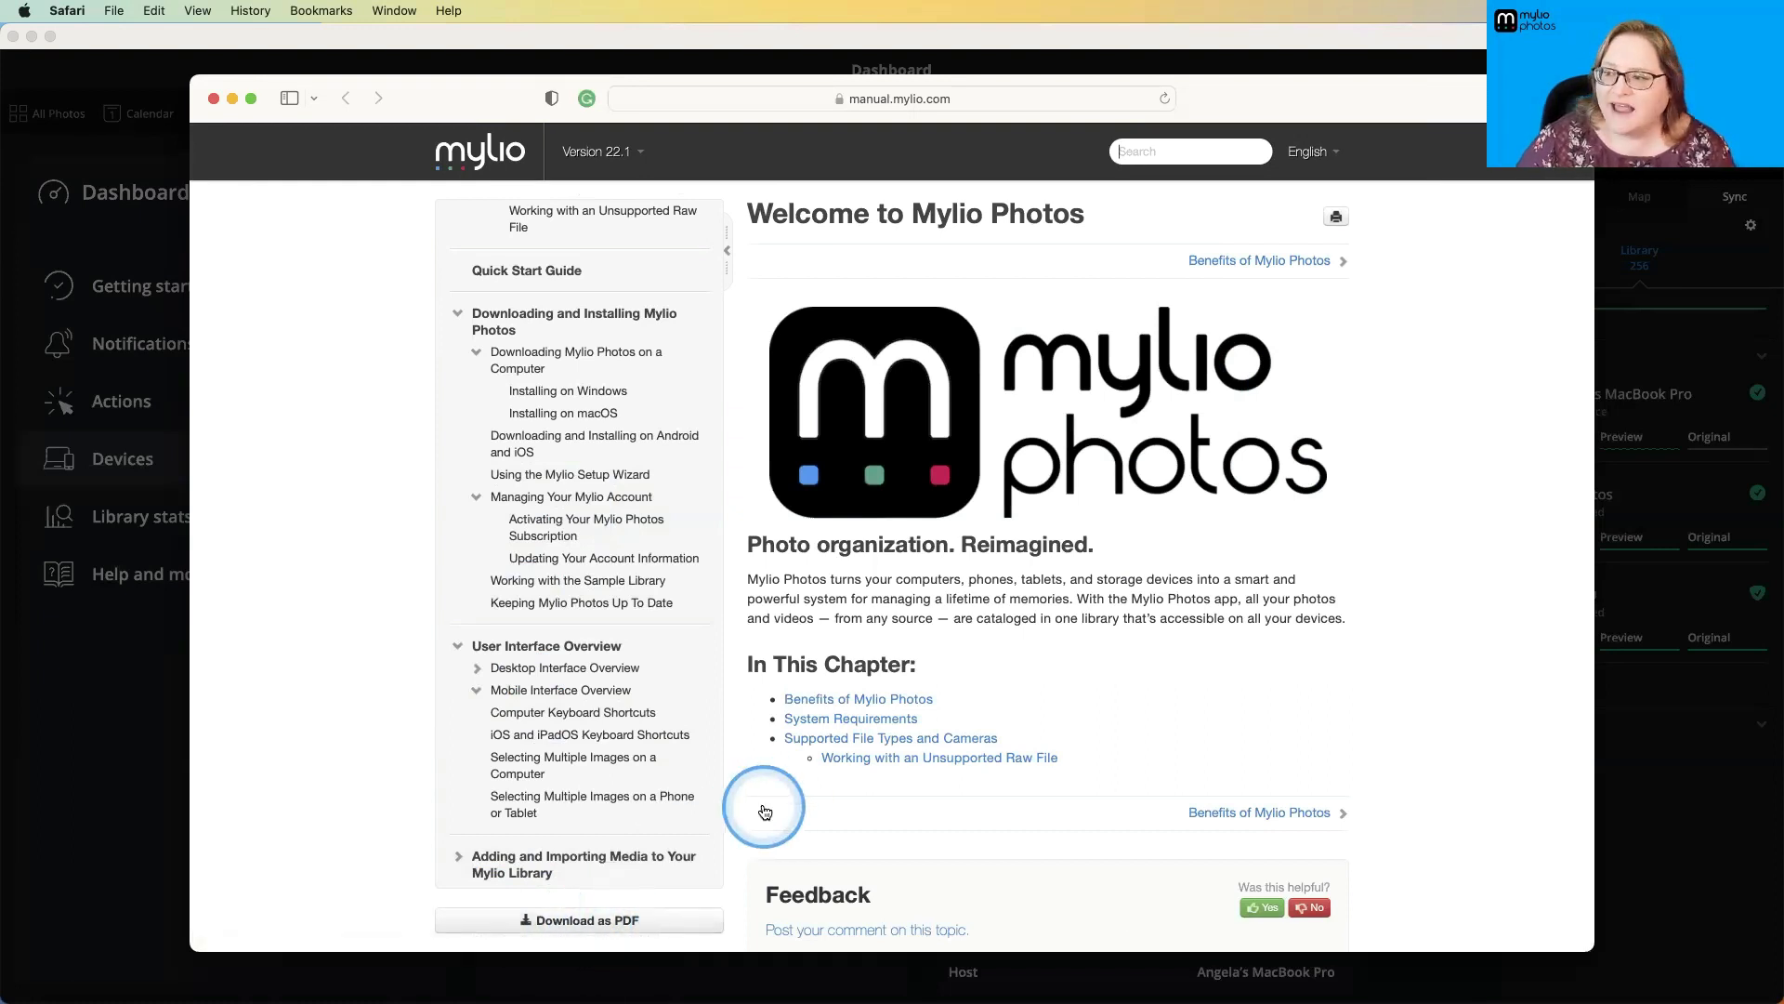
pyautogui.press('super+Tab')
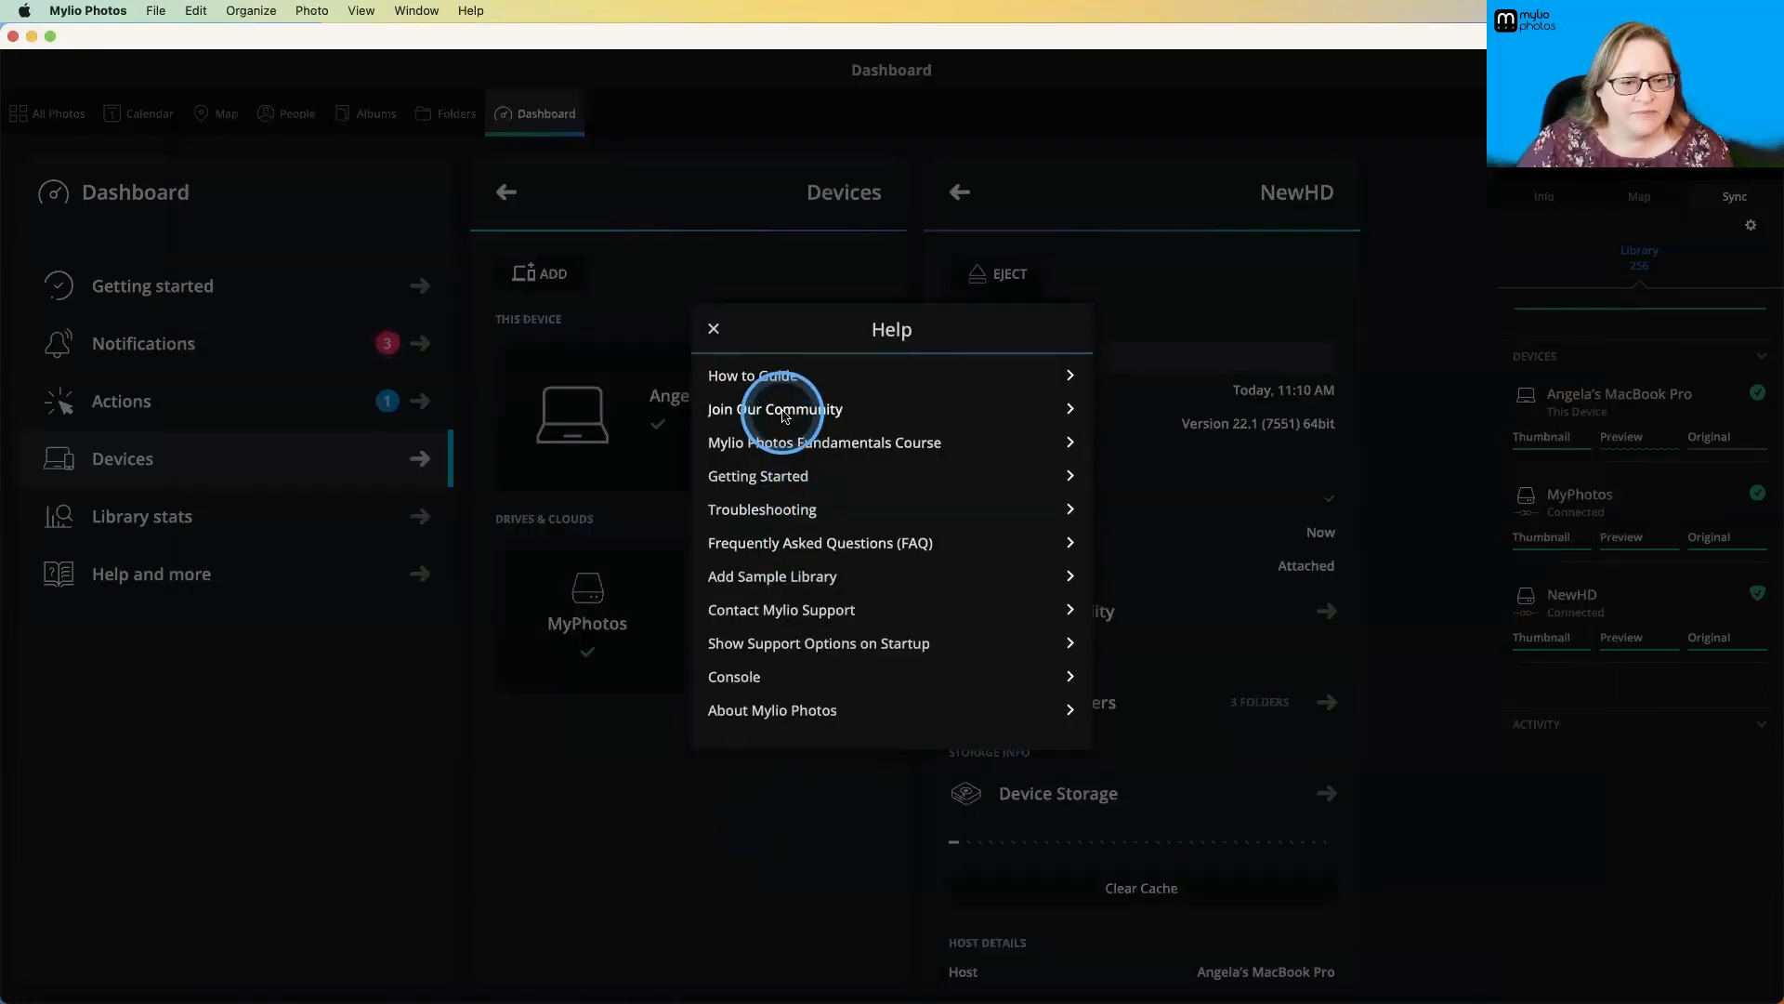
pyautogui.click(786, 411)
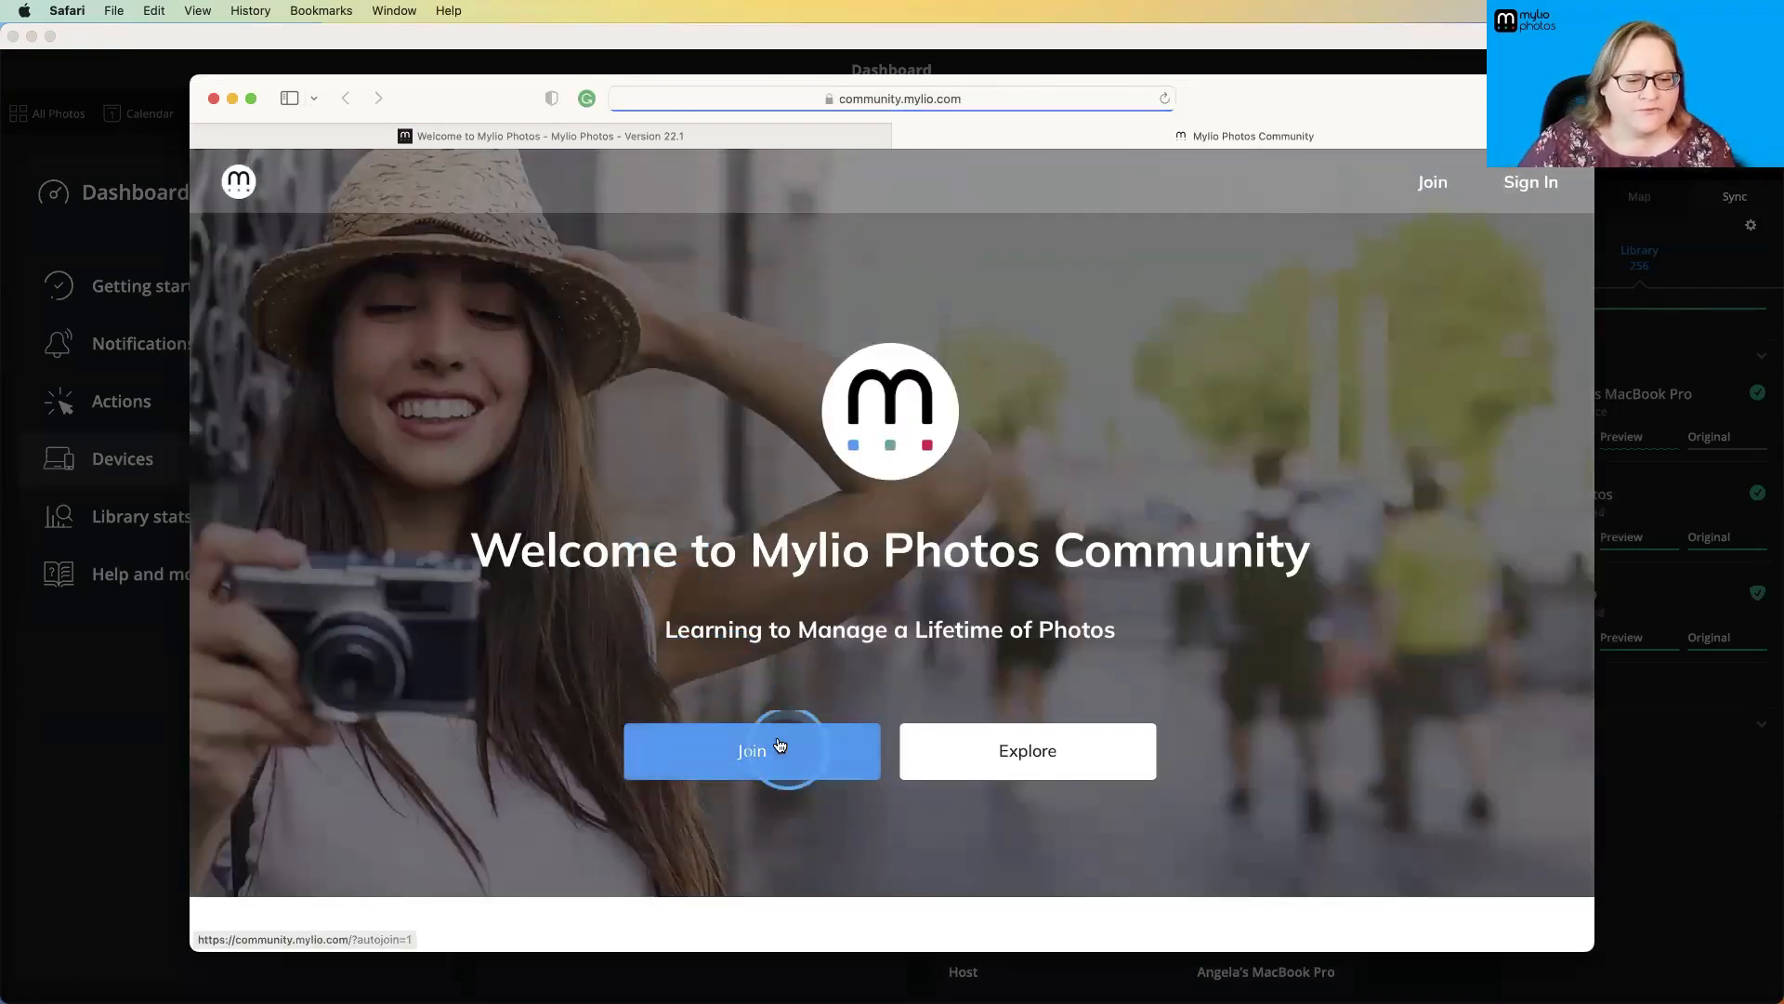
pyautogui.click(1043, 764)
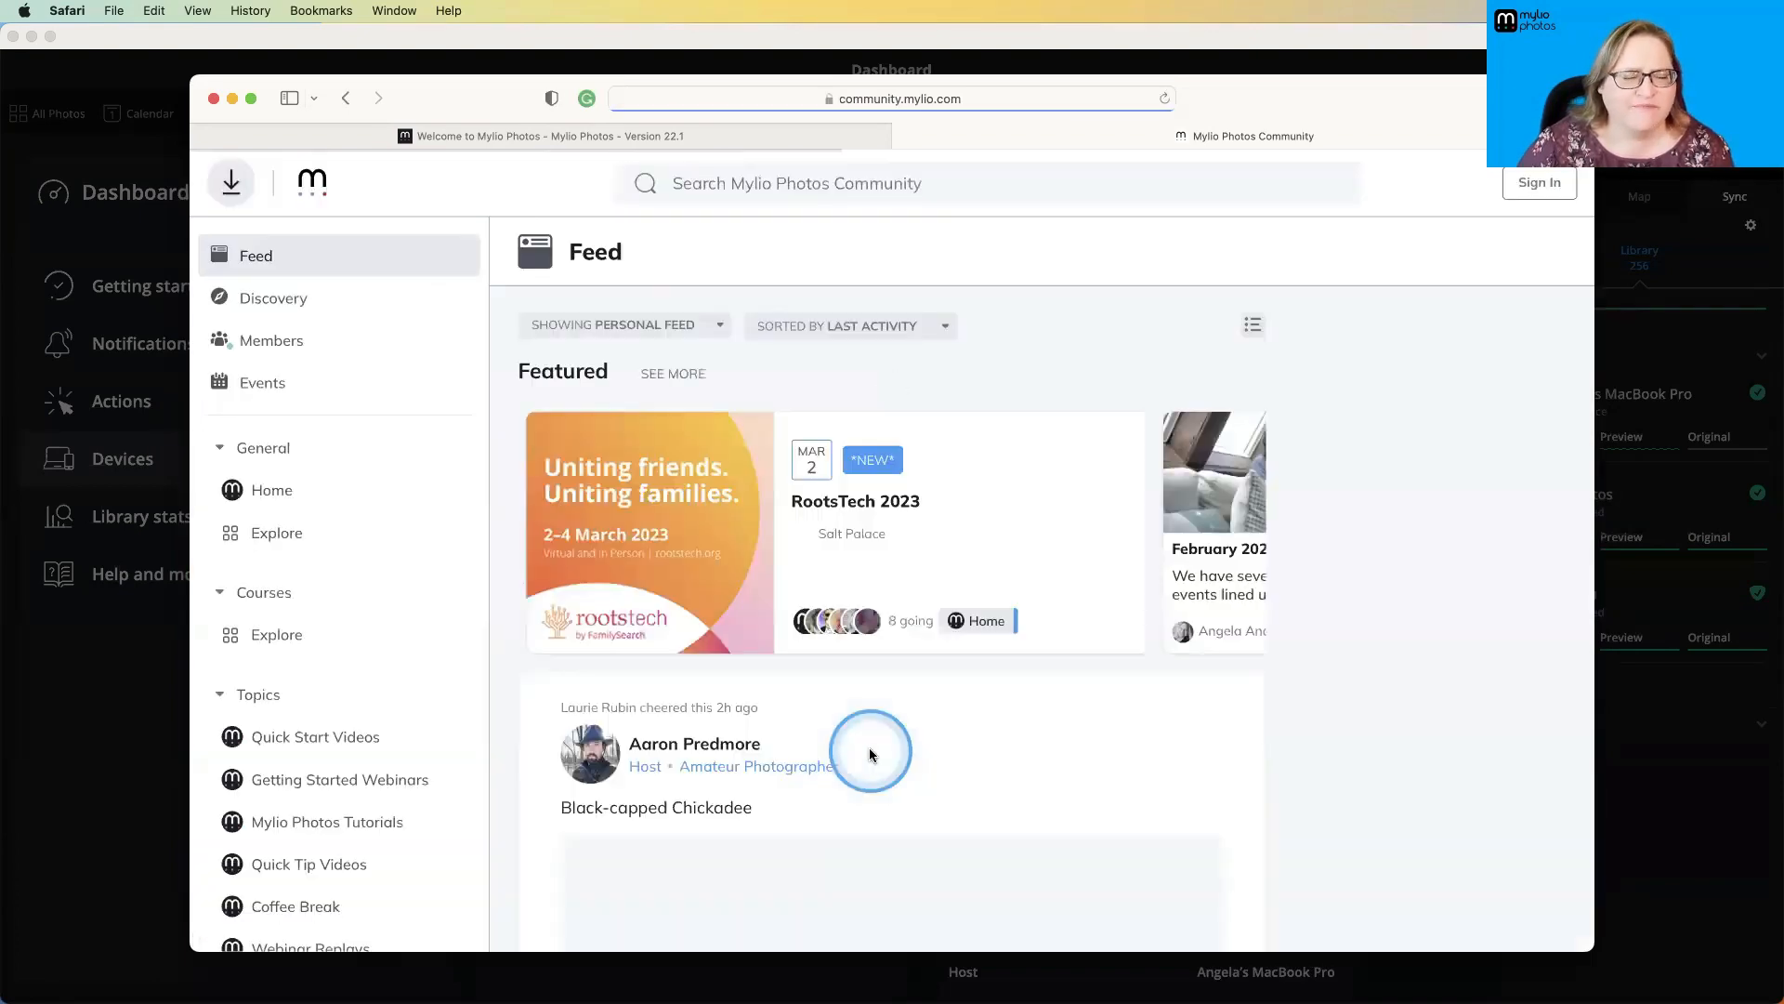
# - Review the community's upcoming events and open the Quick Start Videos topic
pyautogui.click(657, 541)
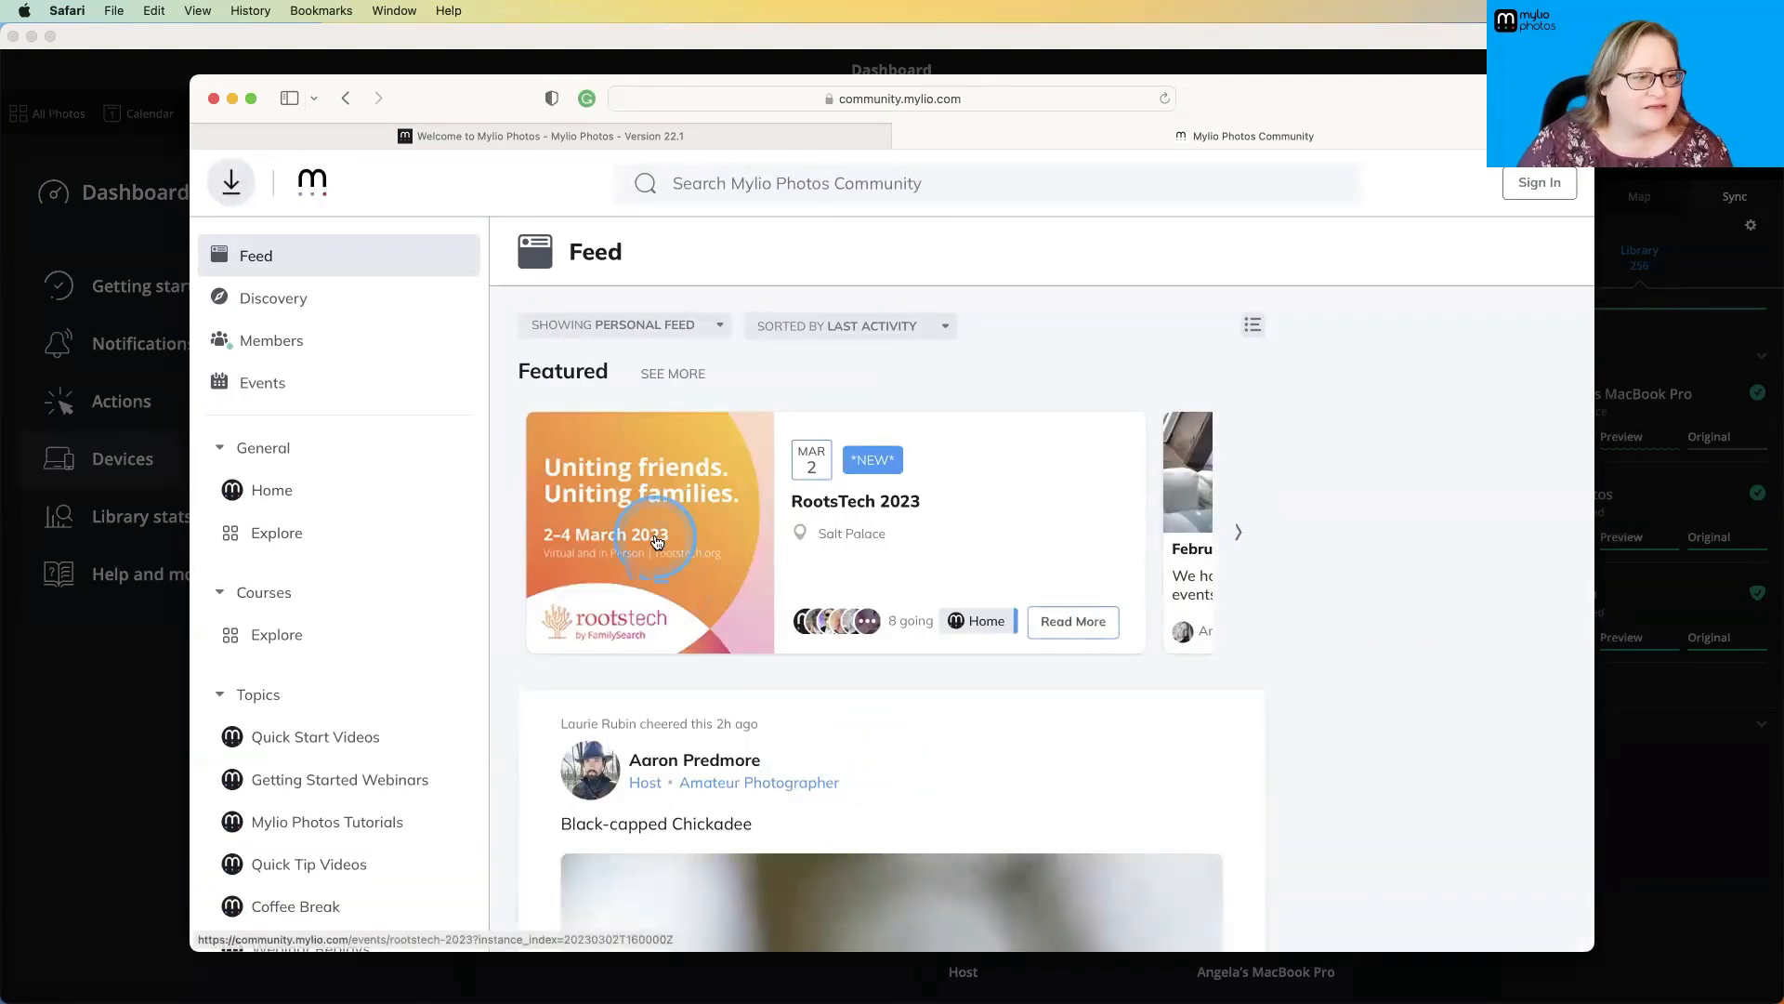
pyautogui.click(339, 387)
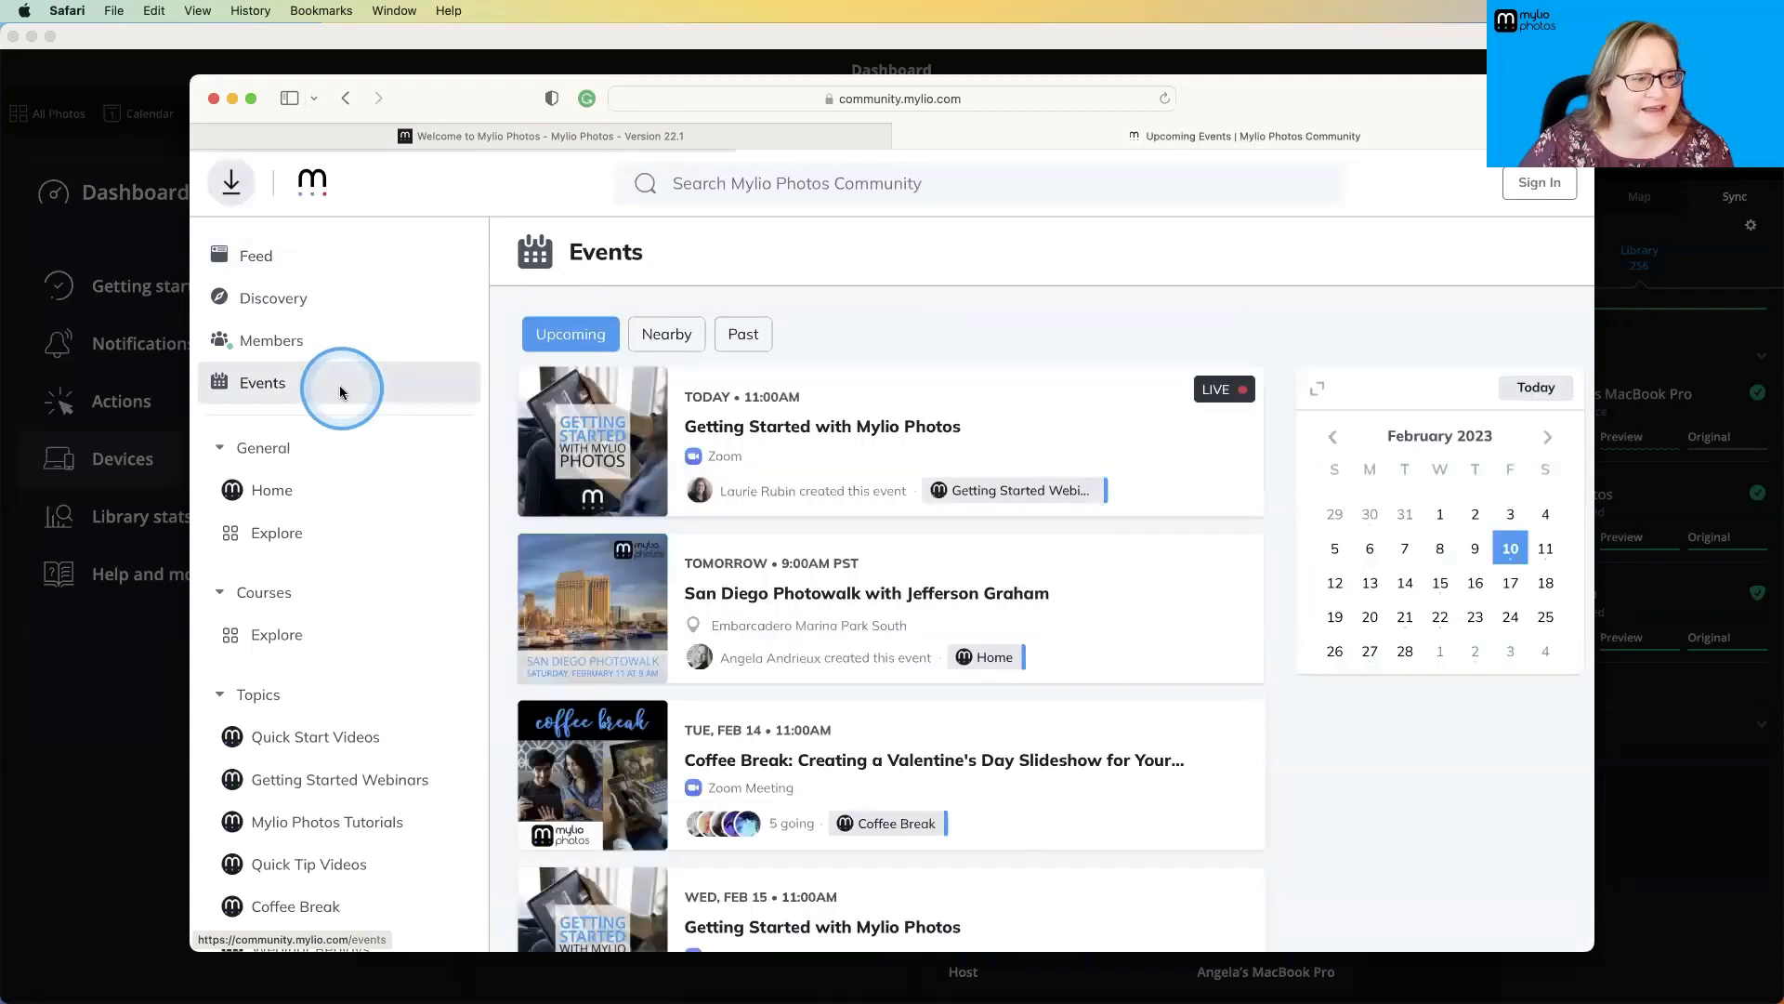
pyautogui.scroll(-3, 646, 470)
pyautogui.scroll(-2, 646, 470)
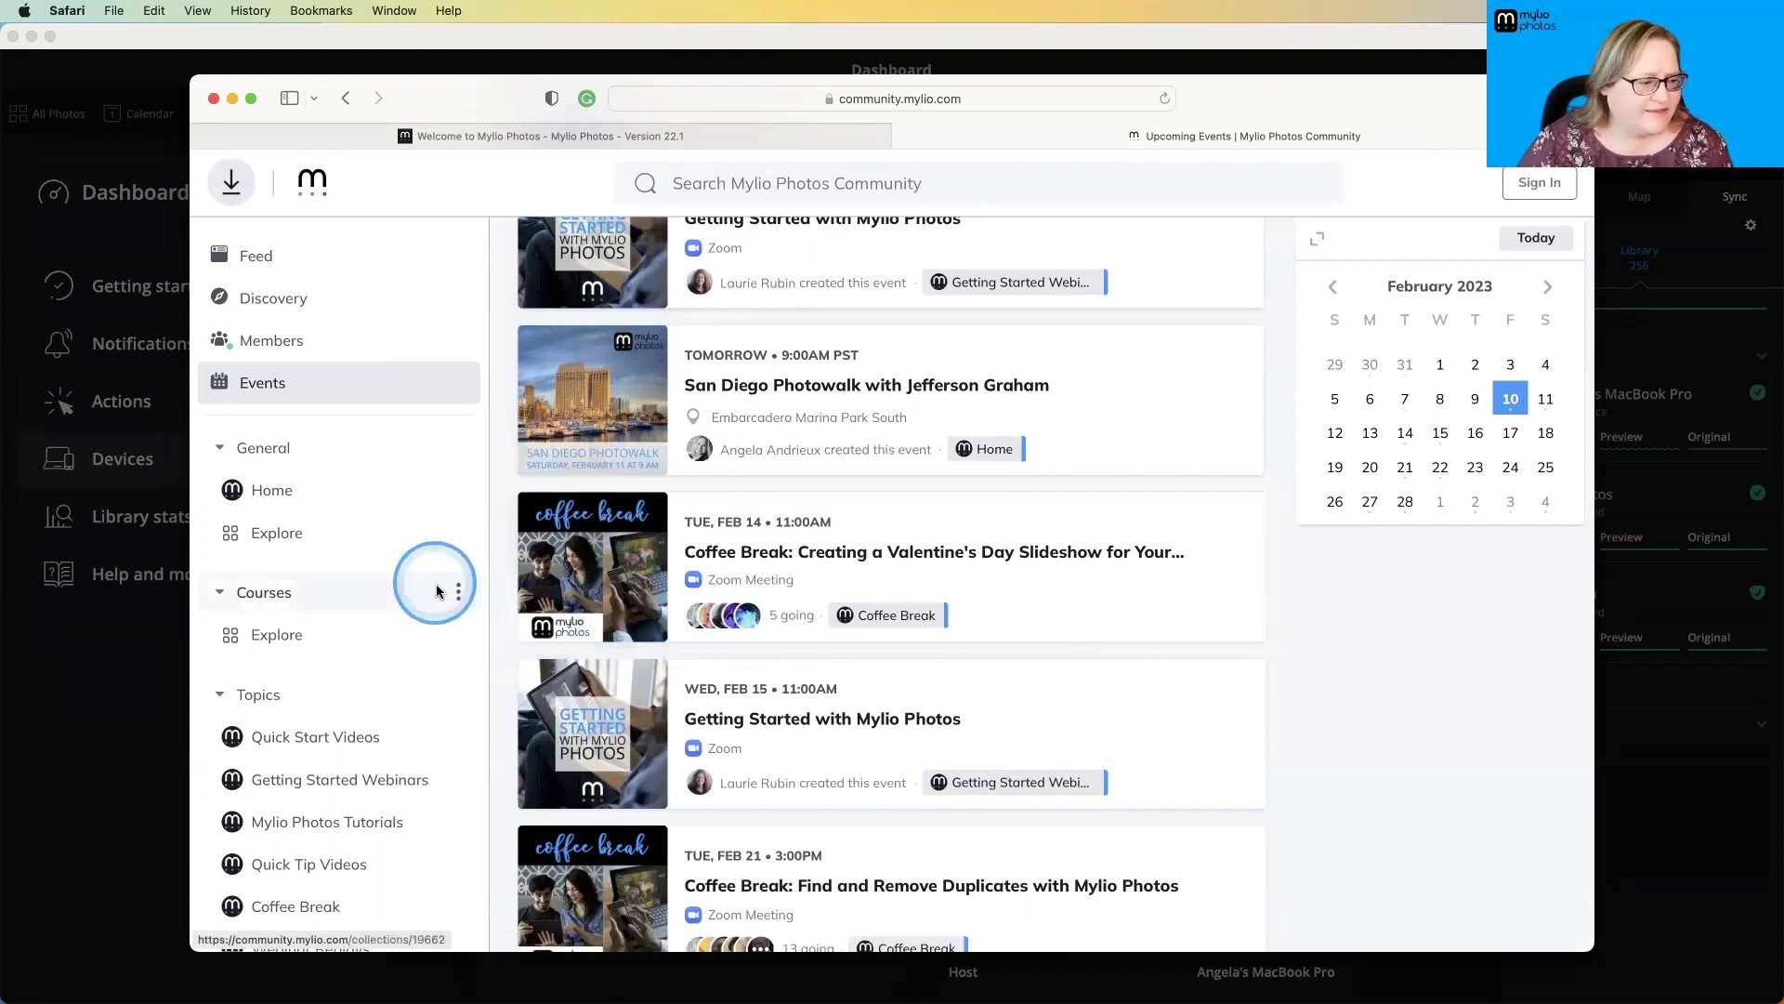
pyautogui.scroll(-3, 367, 624)
pyautogui.click(336, 640)
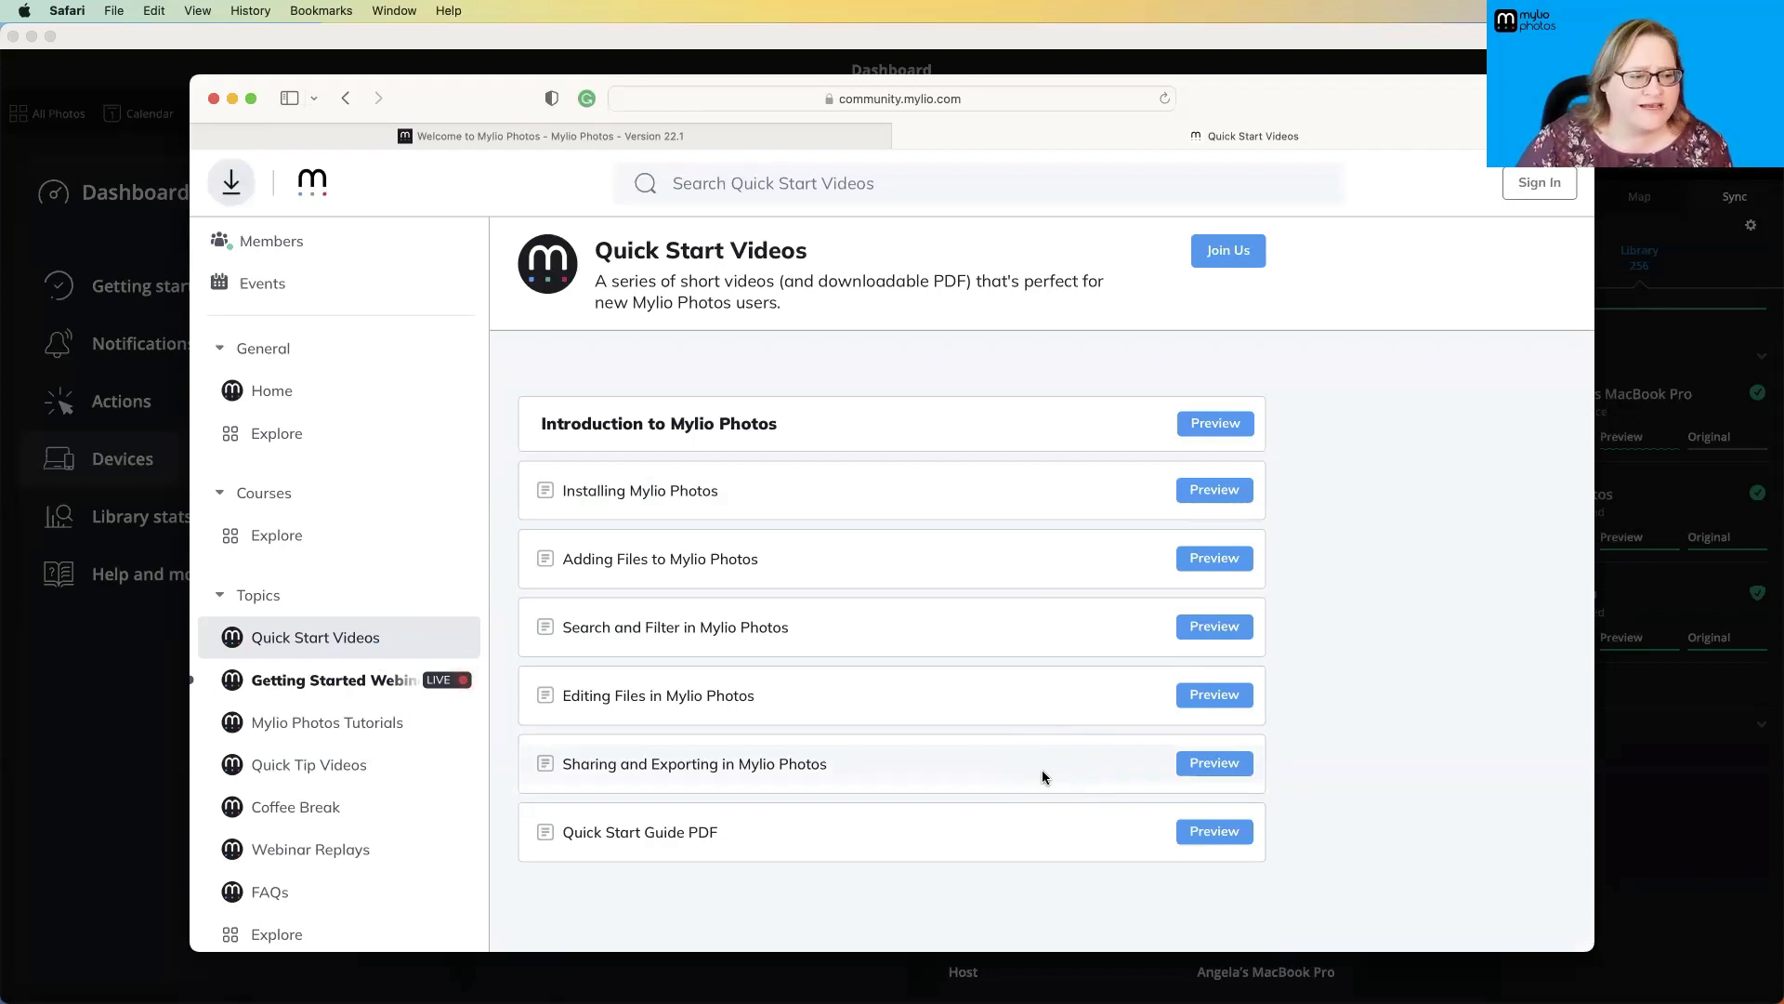
# - Explore the community courses and read through the description and lesson contents of Mylio Photos Fundamentals, closing its details at the end
pyautogui.click(339, 549)
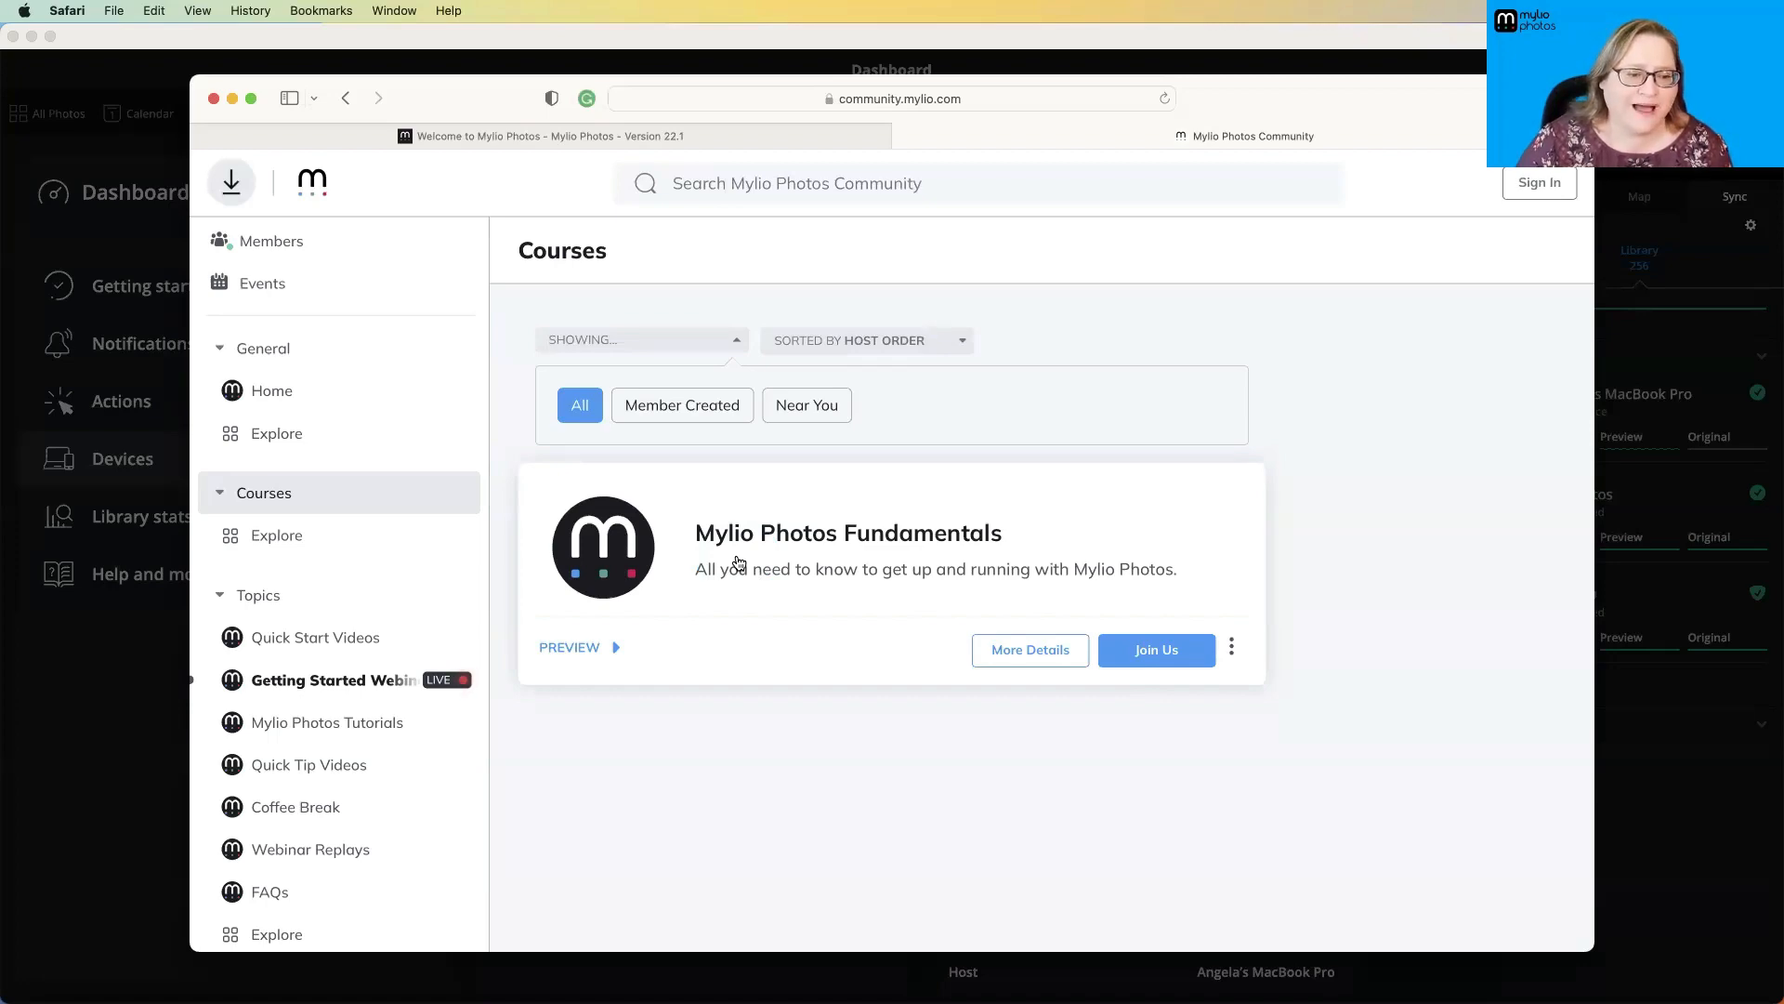
pyautogui.click(999, 648)
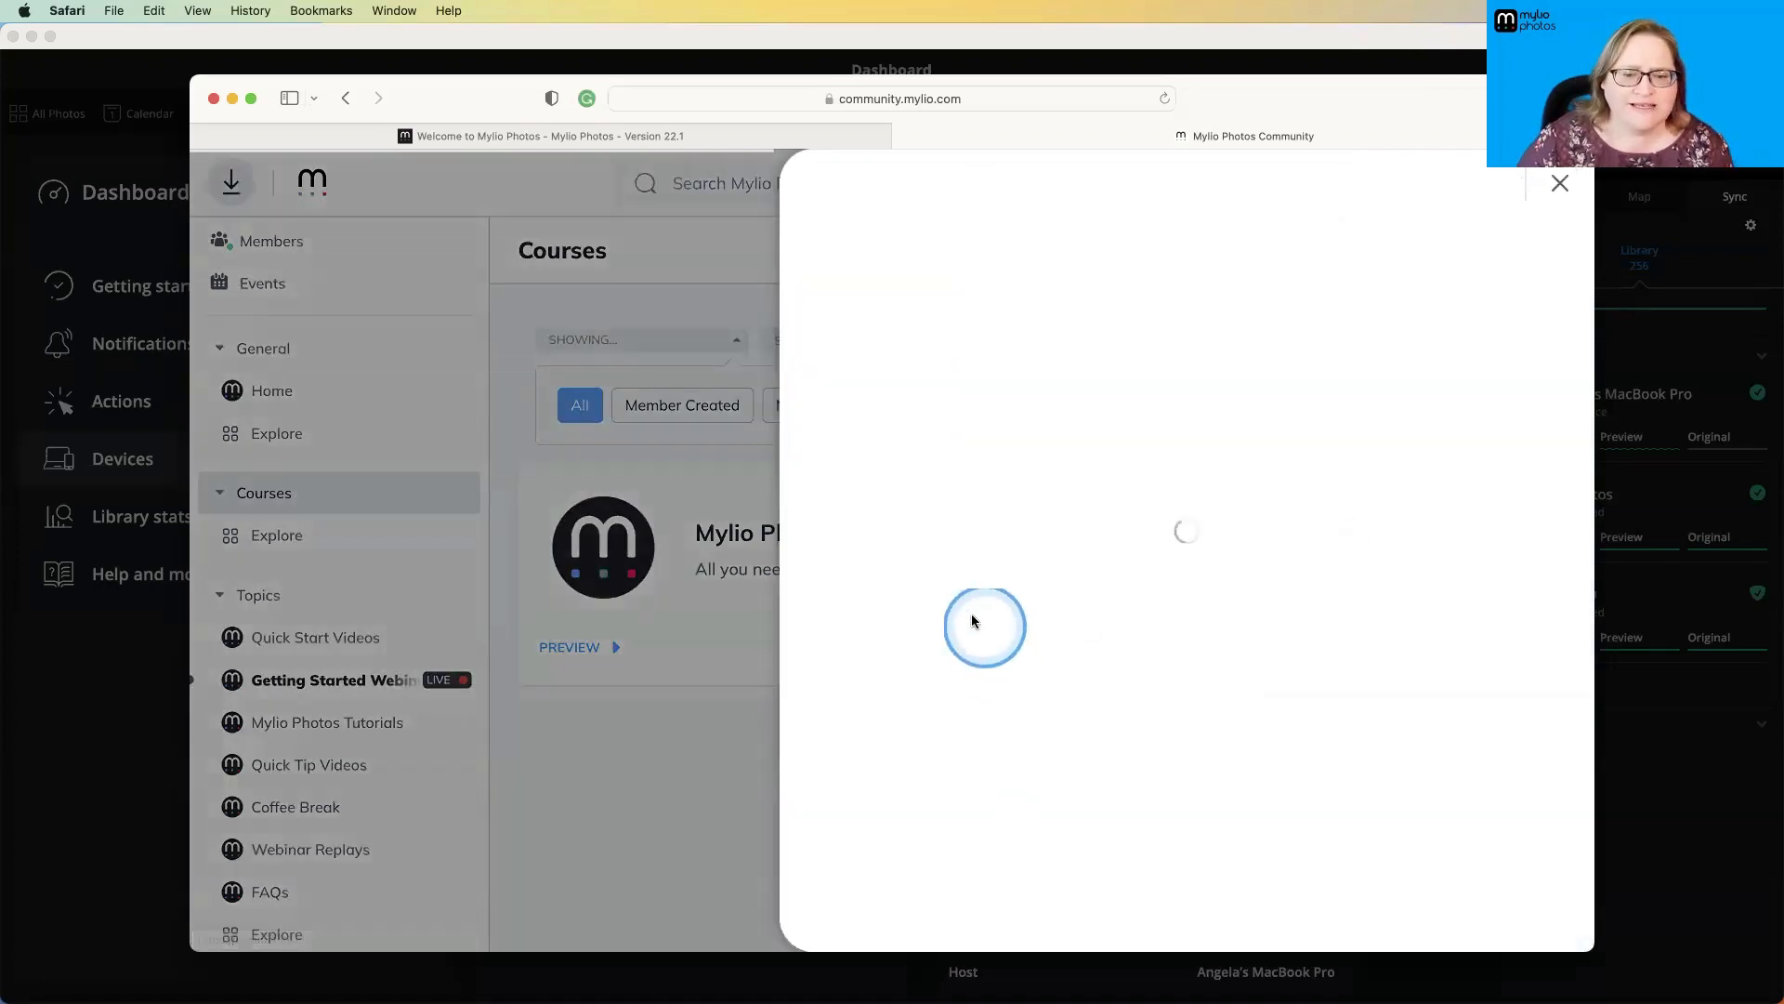
pyautogui.scroll(-10, 1083, 633)
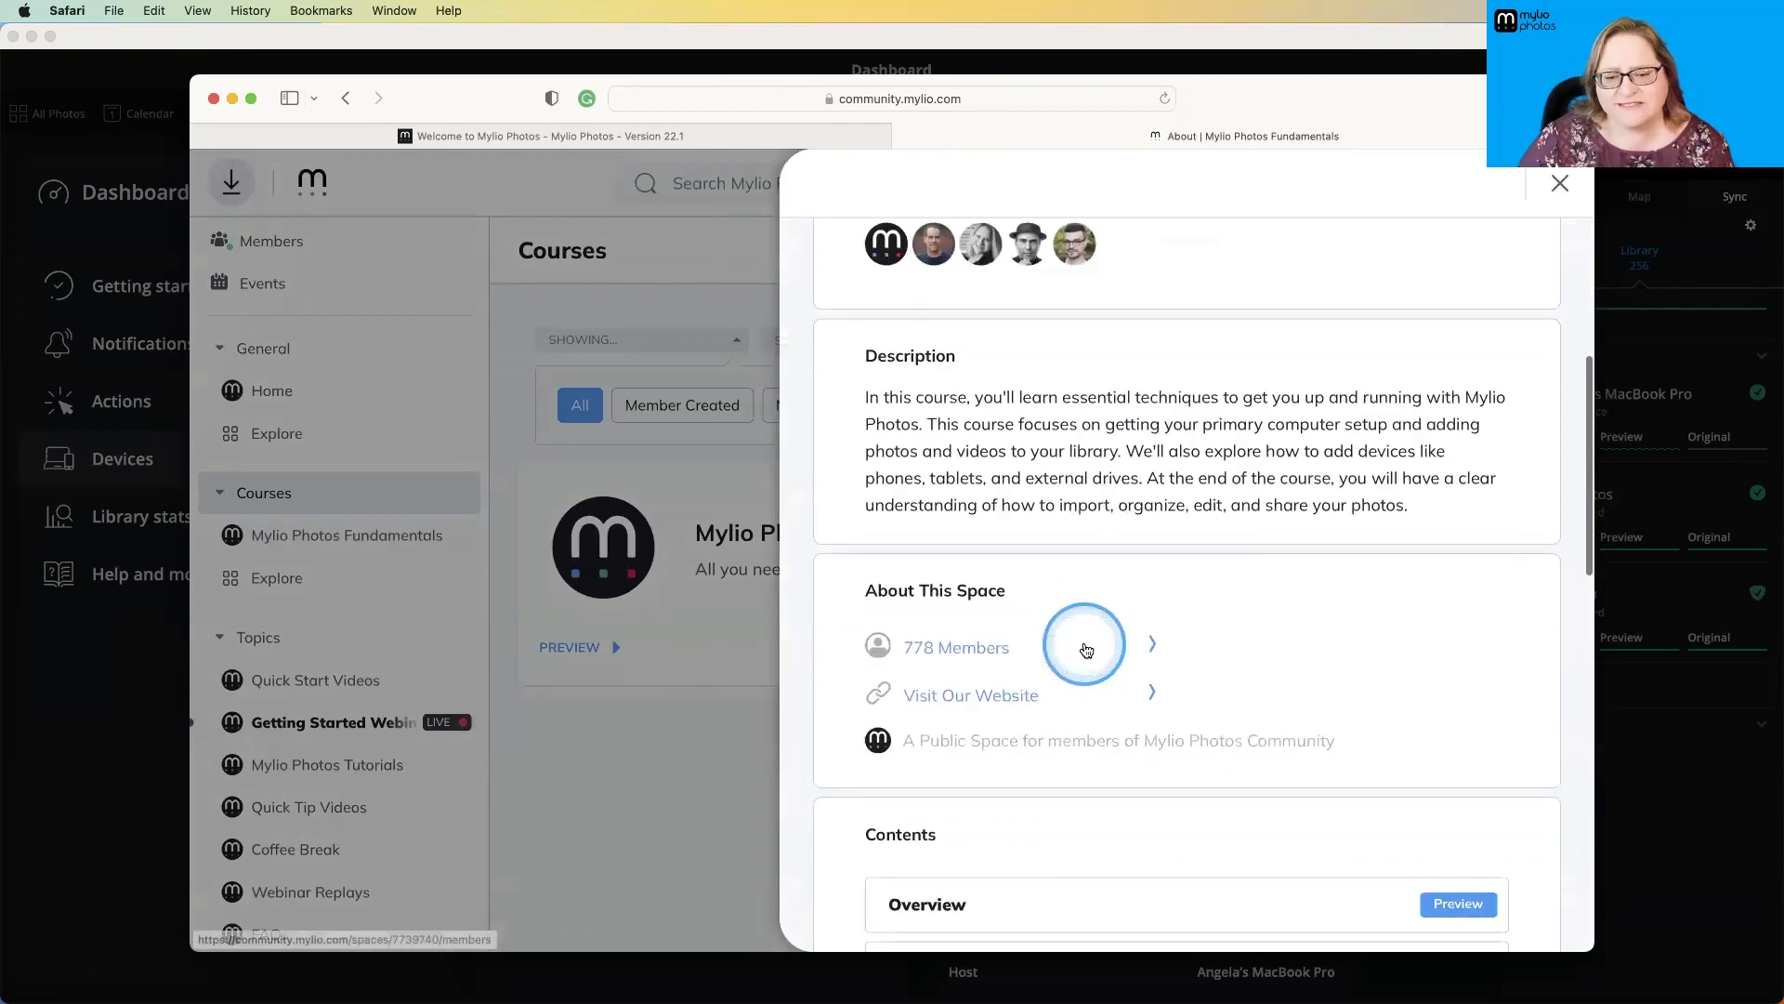
pyautogui.scroll(-12, 1086, 648)
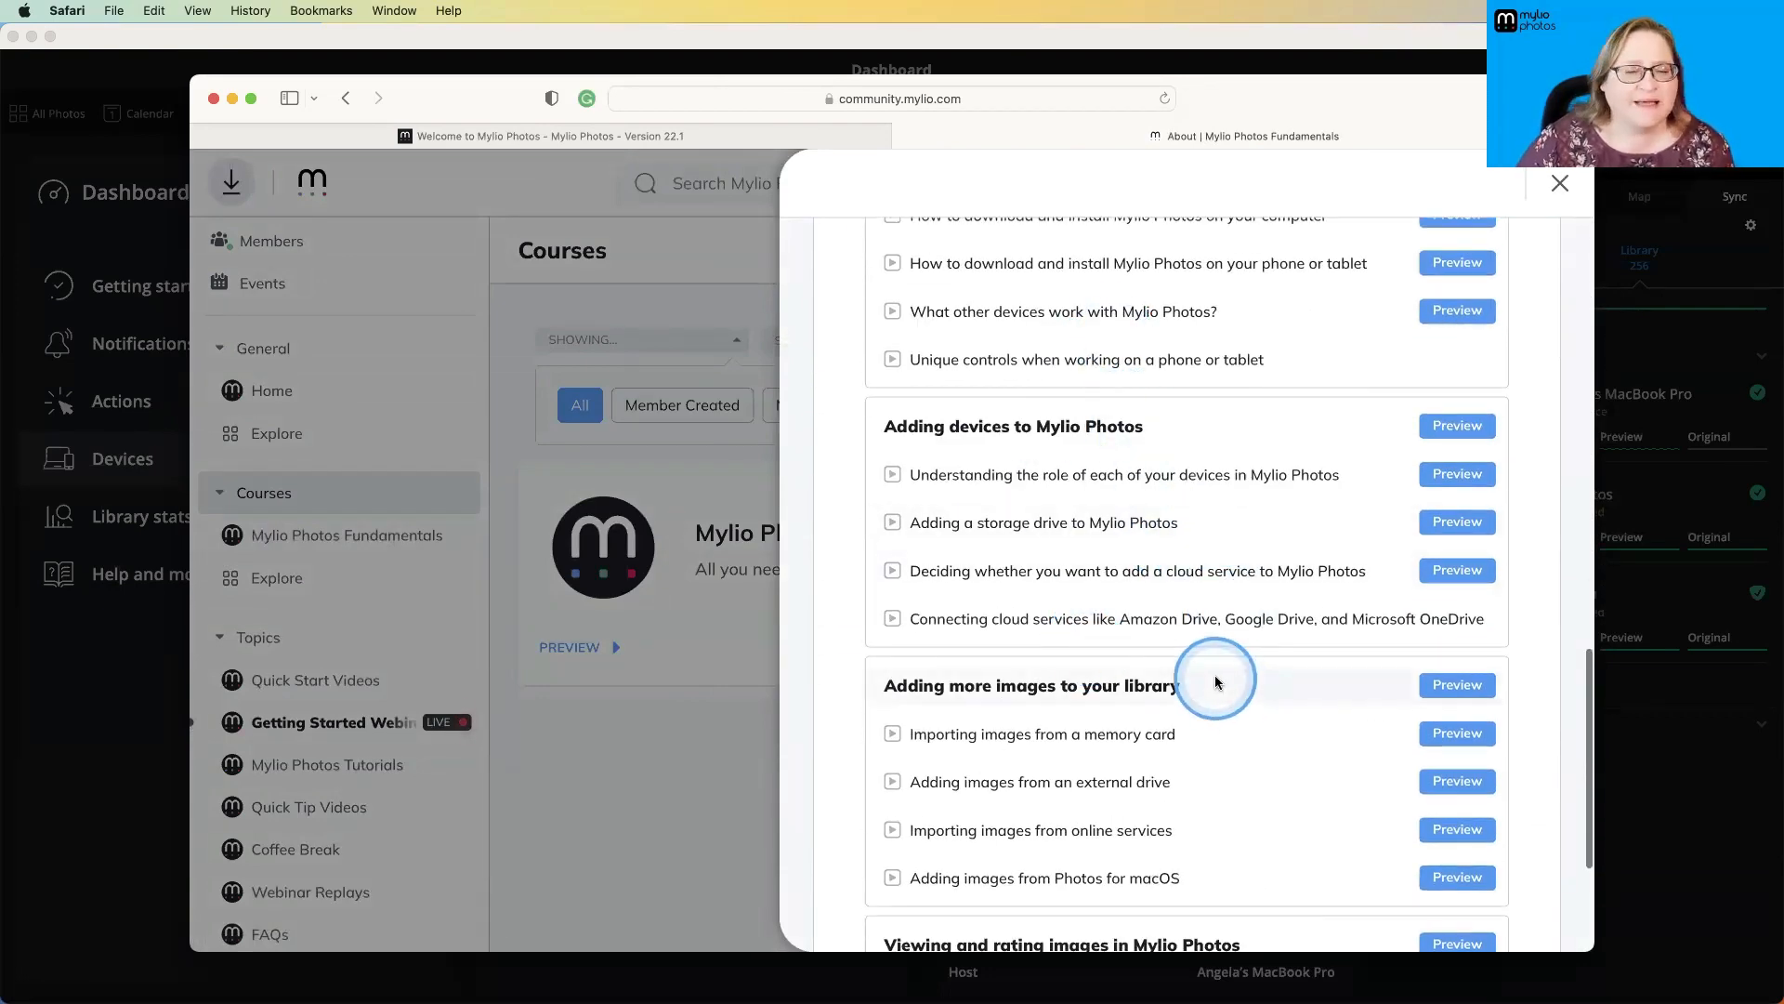
pyautogui.scroll(-1, 1201, 678)
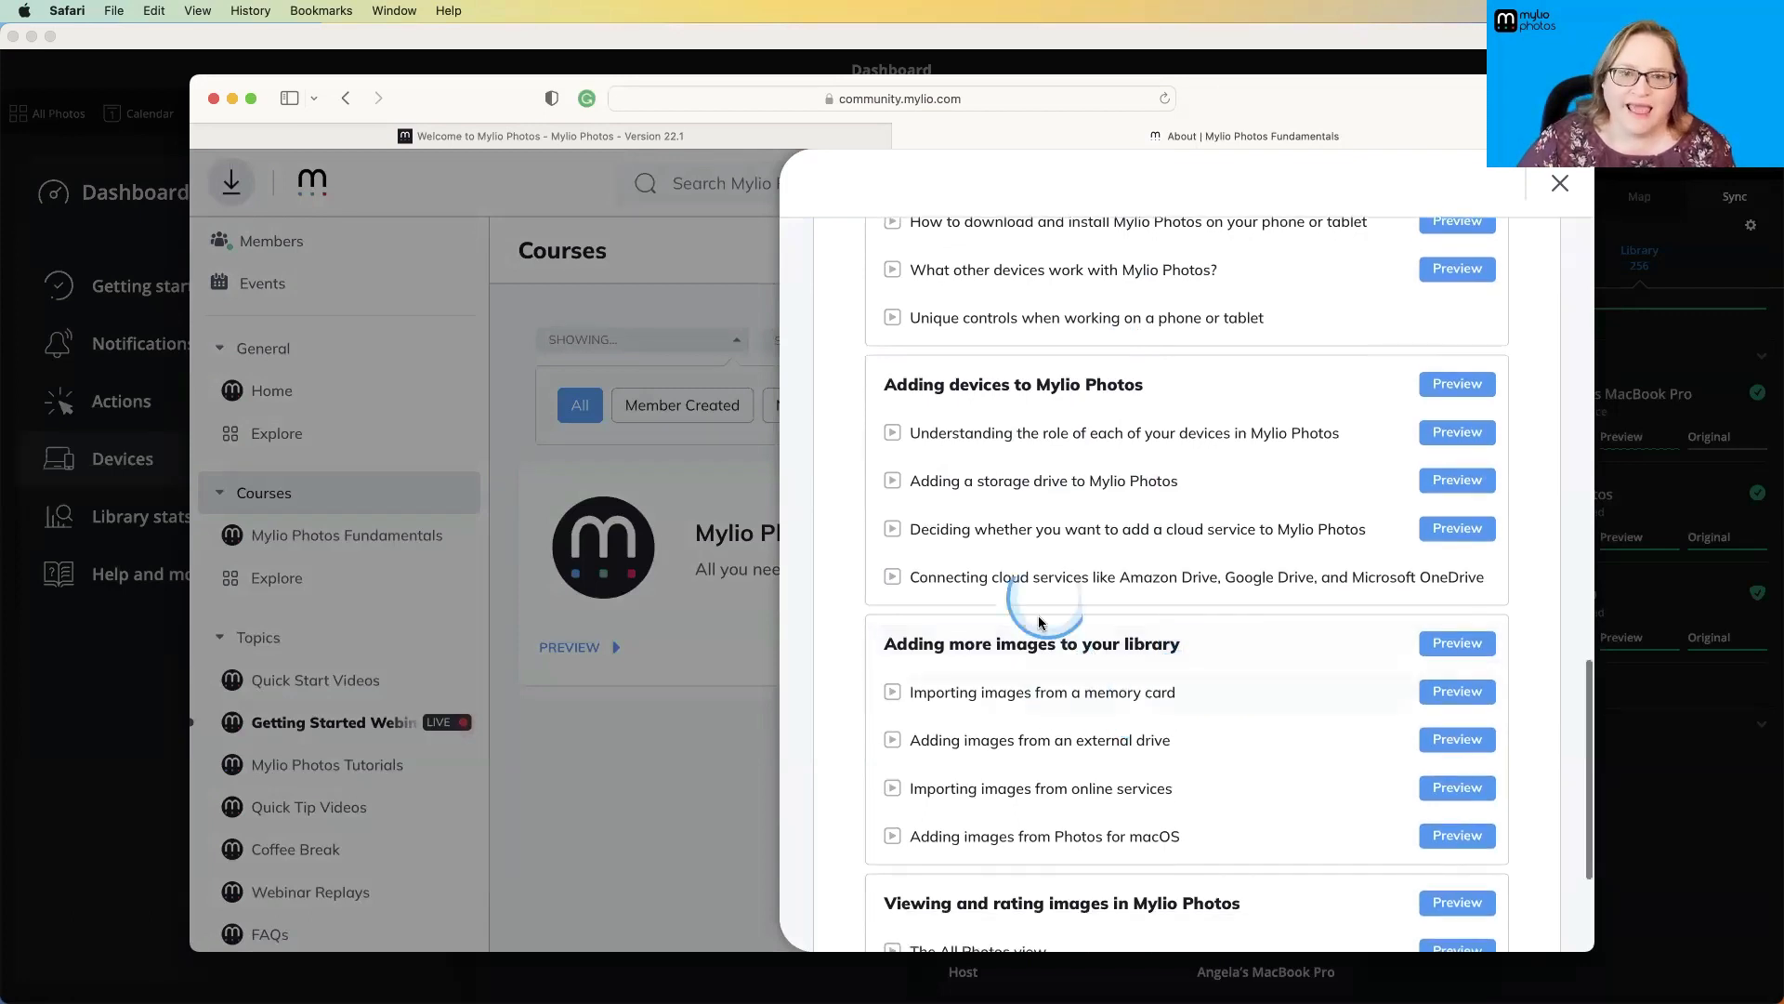
pyautogui.click(1559, 184)
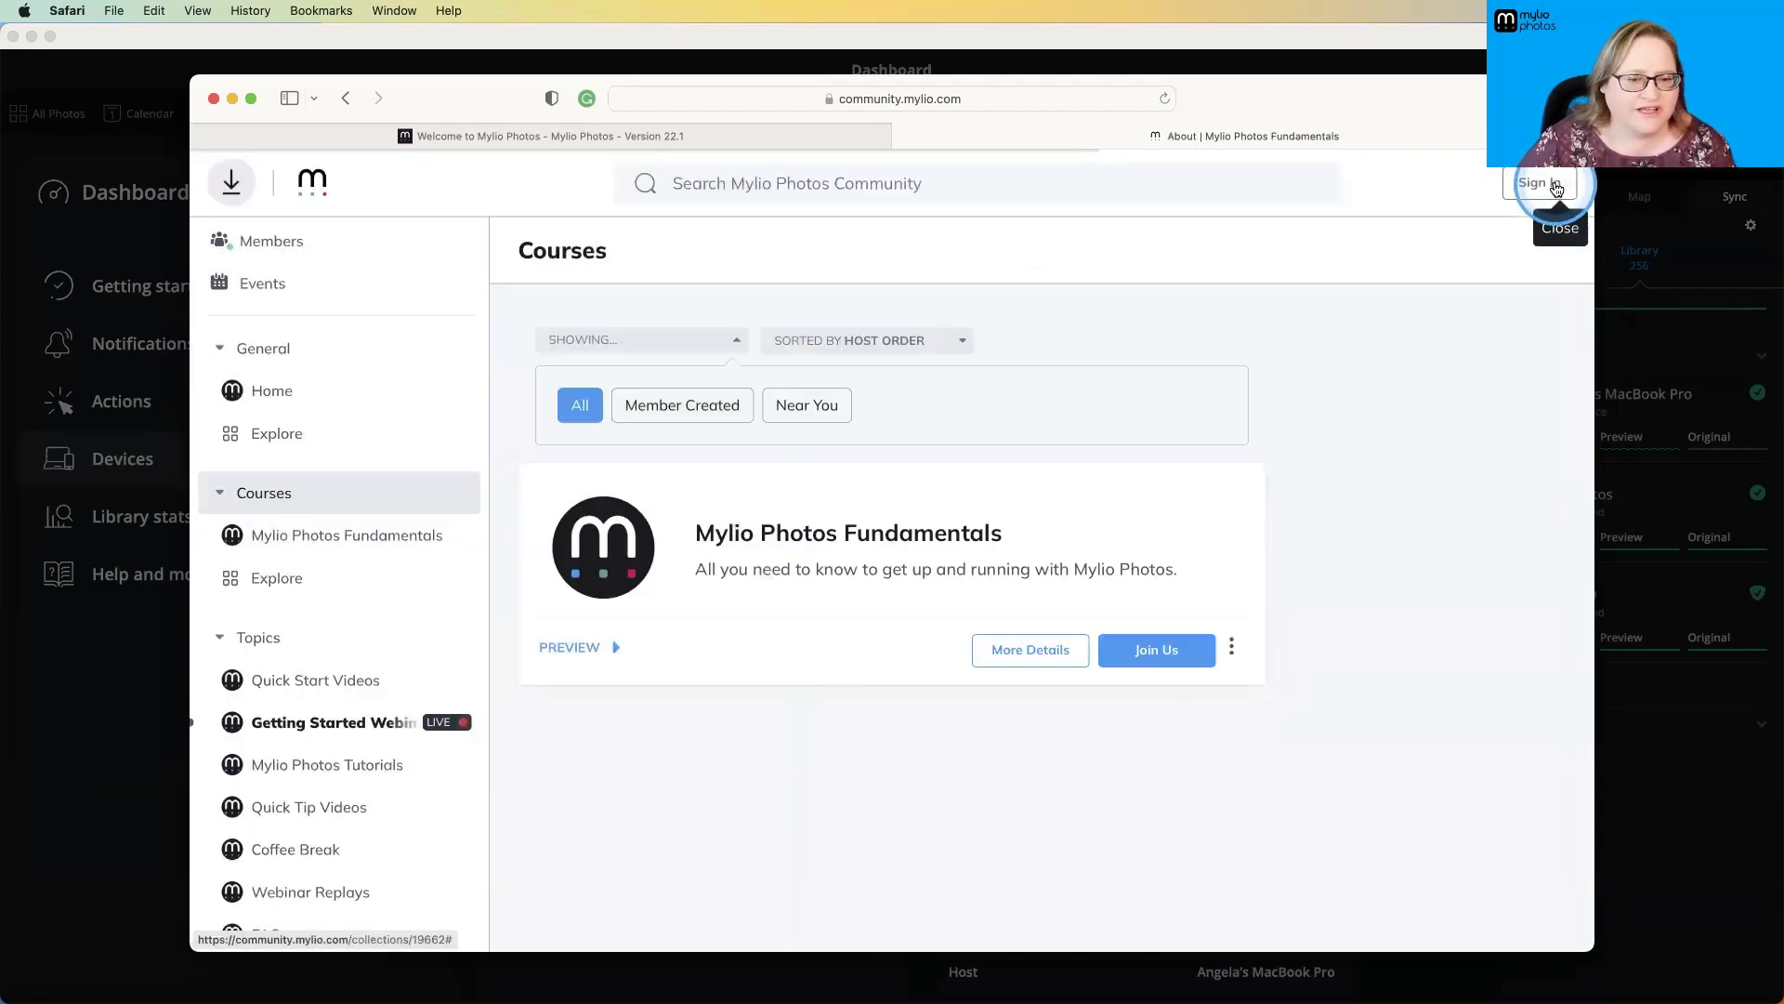
# - Open the Coffee Break topic and browse the recordings of past Coffee Breaks
pyautogui.scroll(-4, 446, 613)
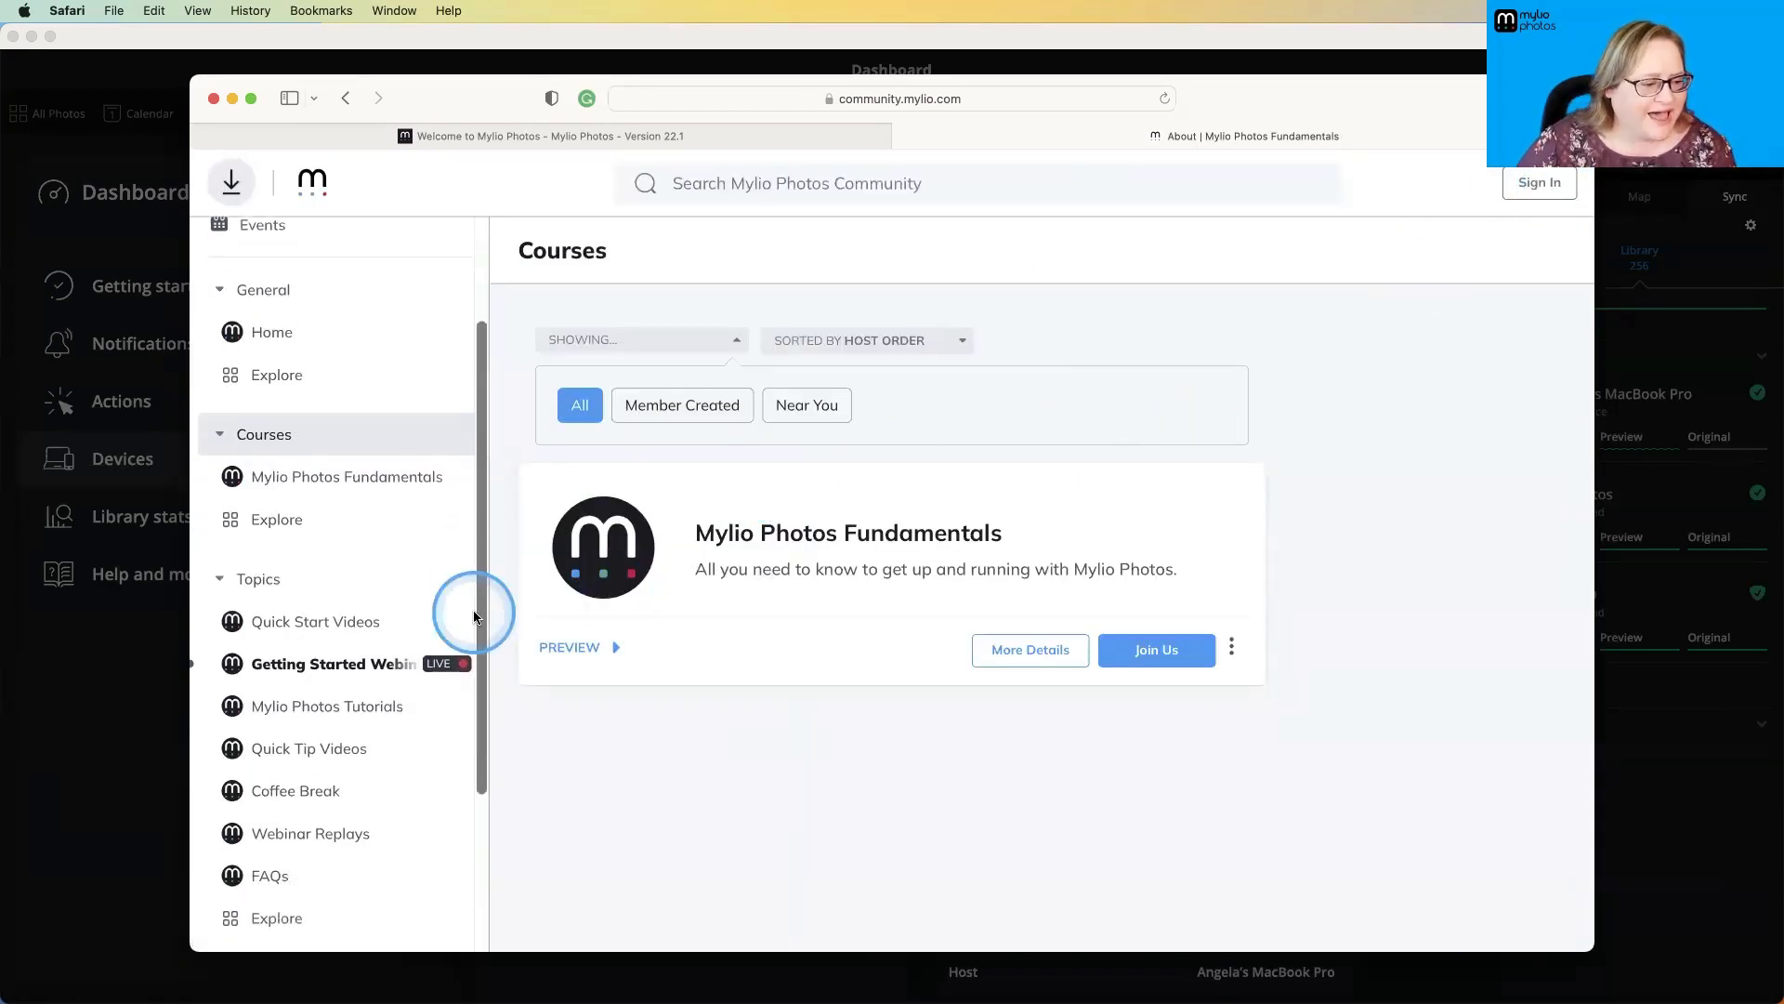
pyautogui.scroll(-1, 341, 613)
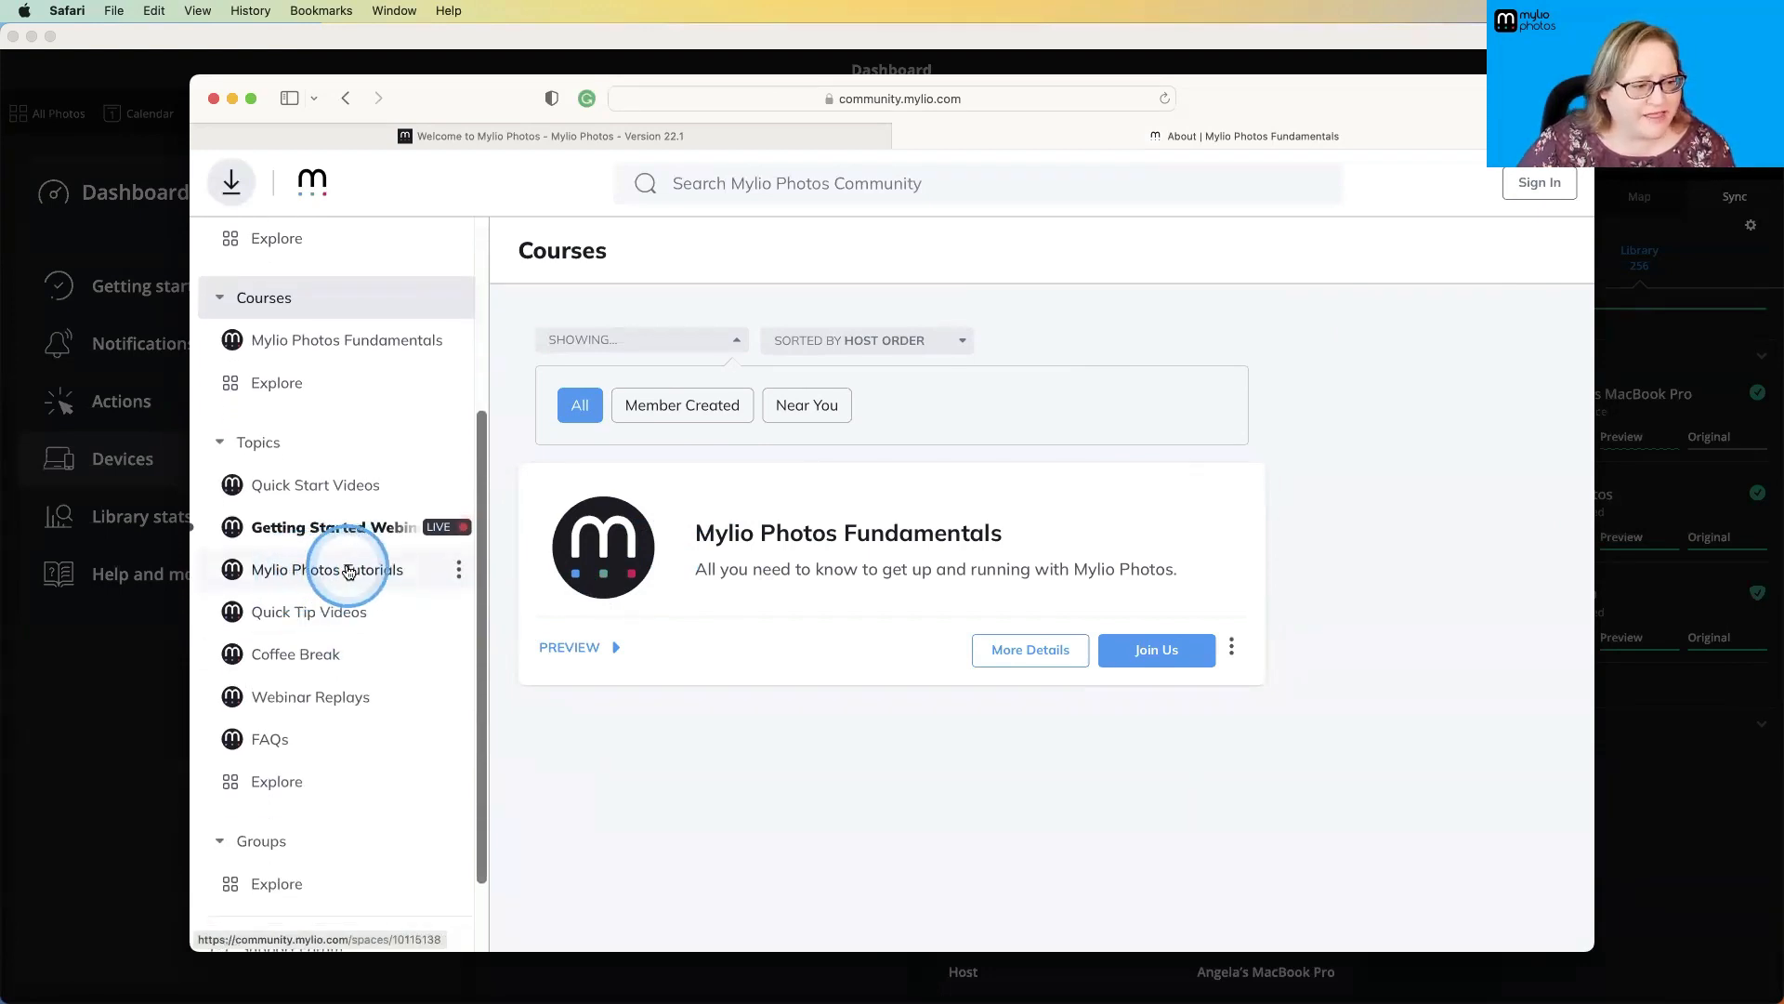
pyautogui.click(294, 655)
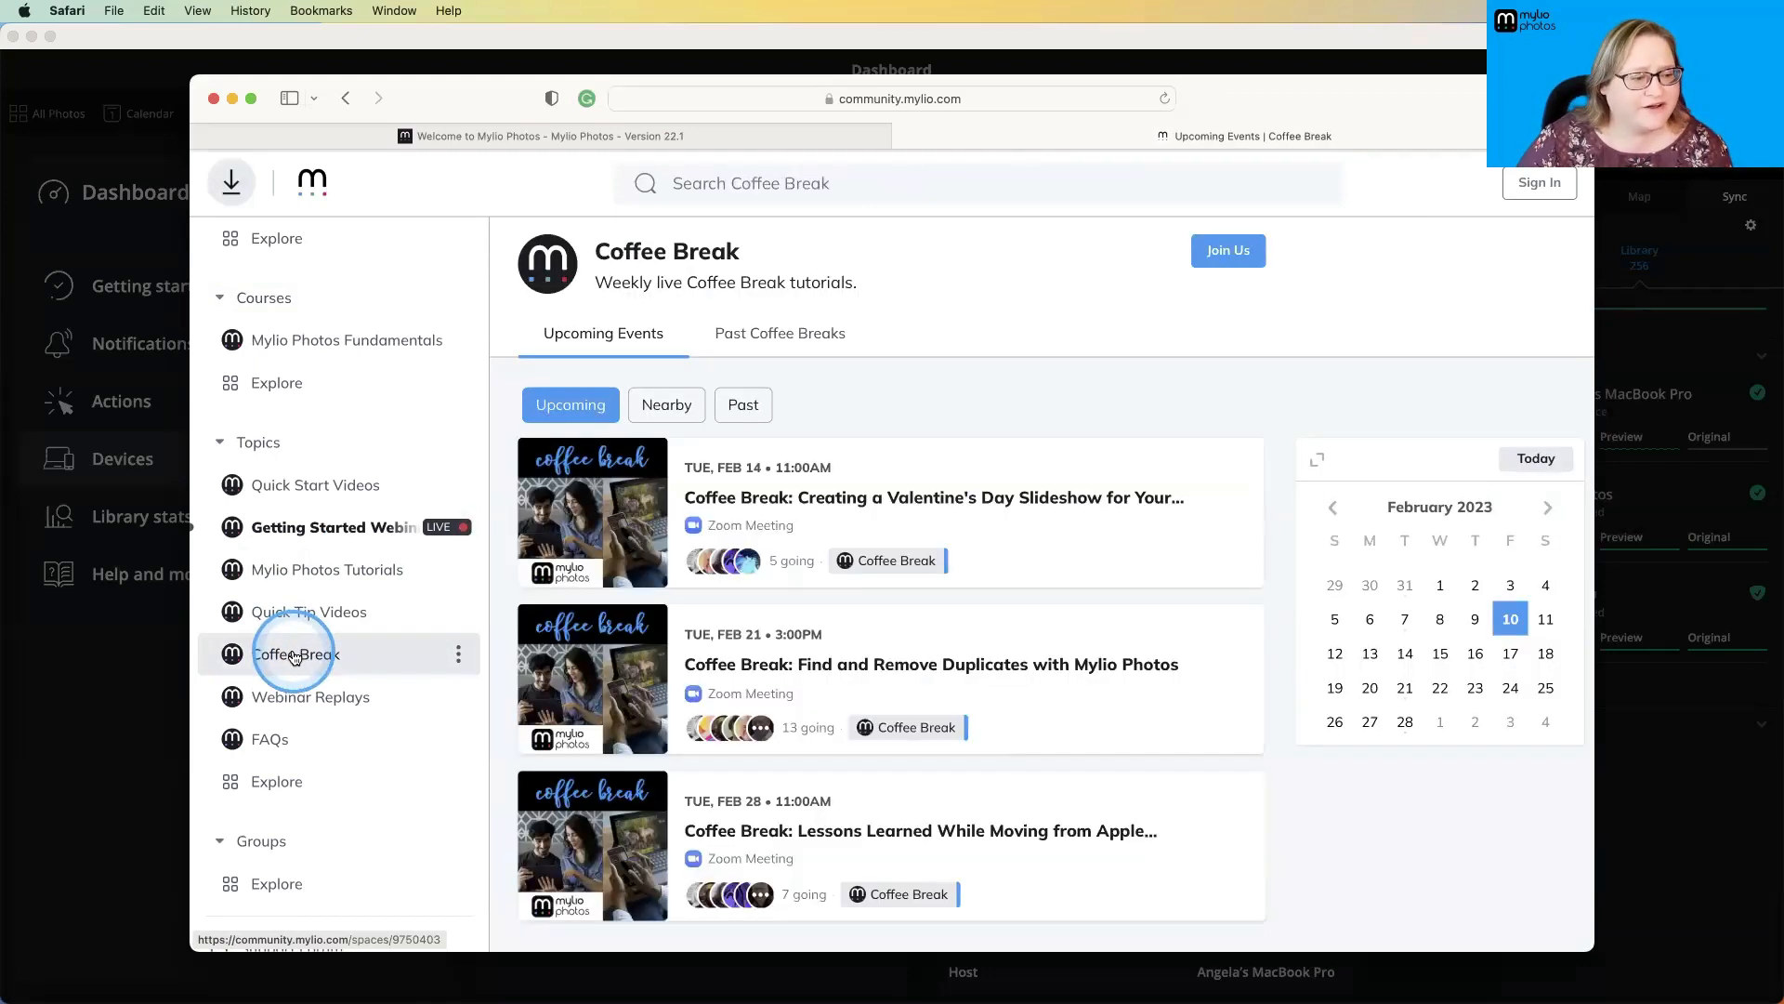
pyautogui.click(614, 486)
pyautogui.click(783, 332)
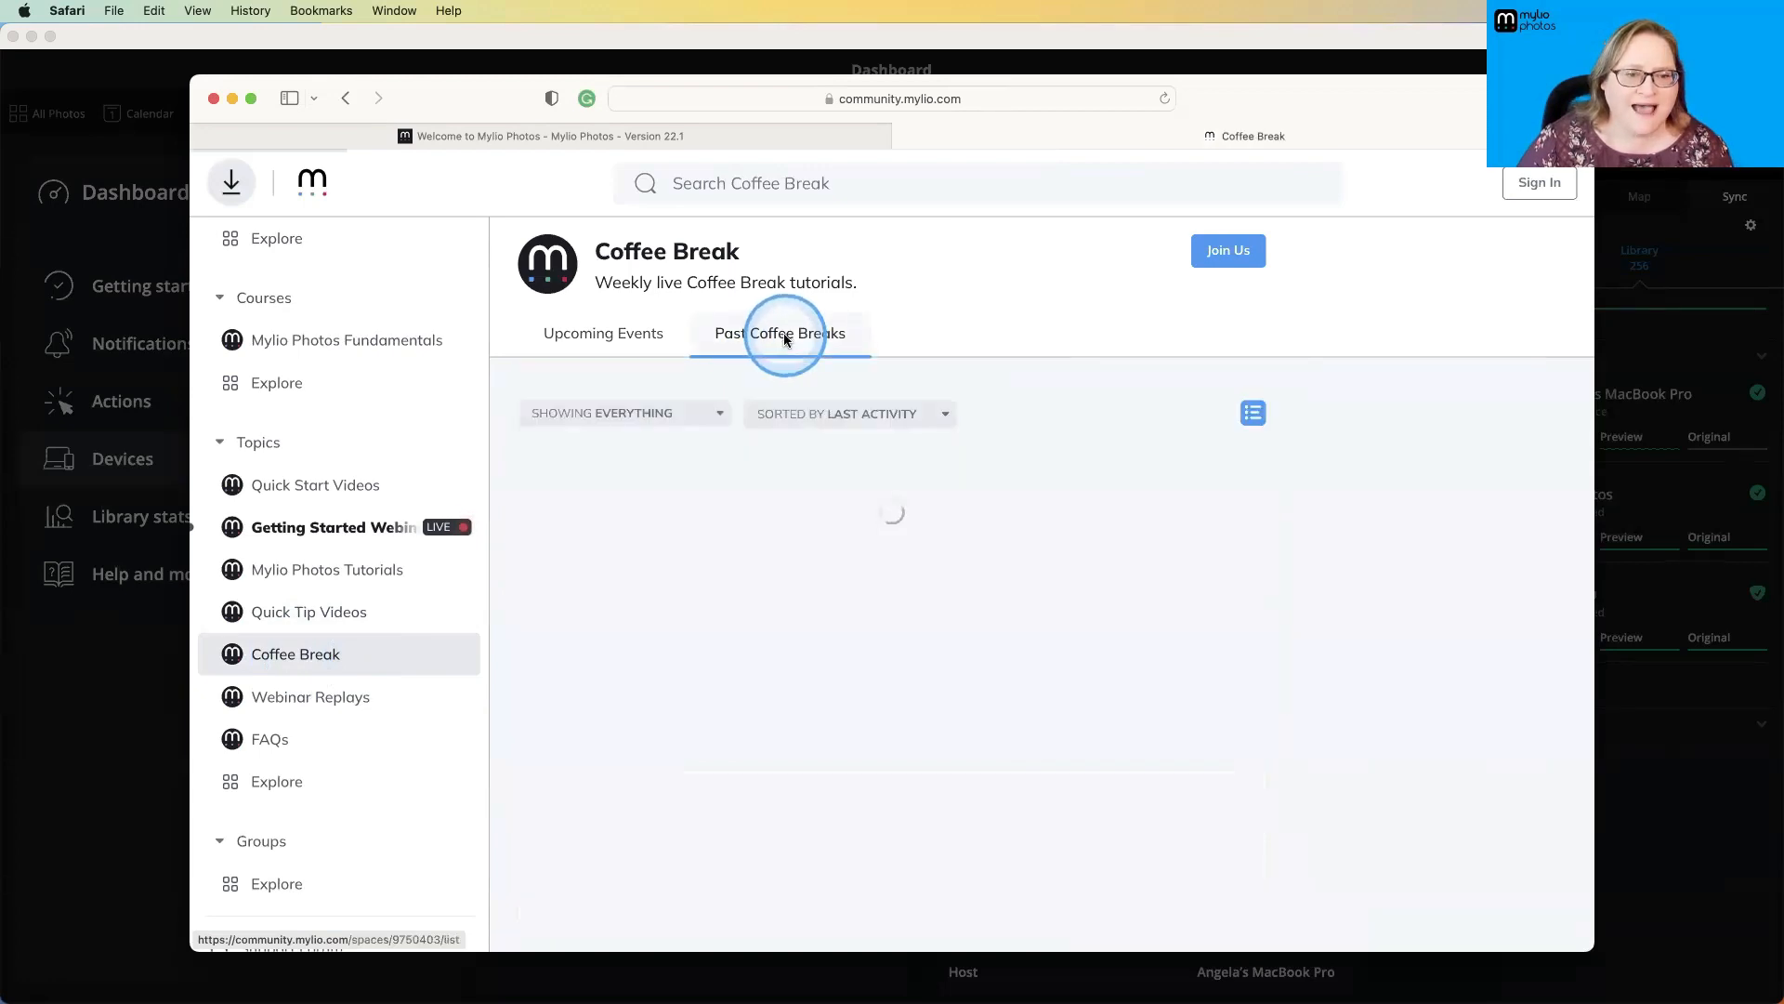
pyautogui.scroll(-5, 786, 493)
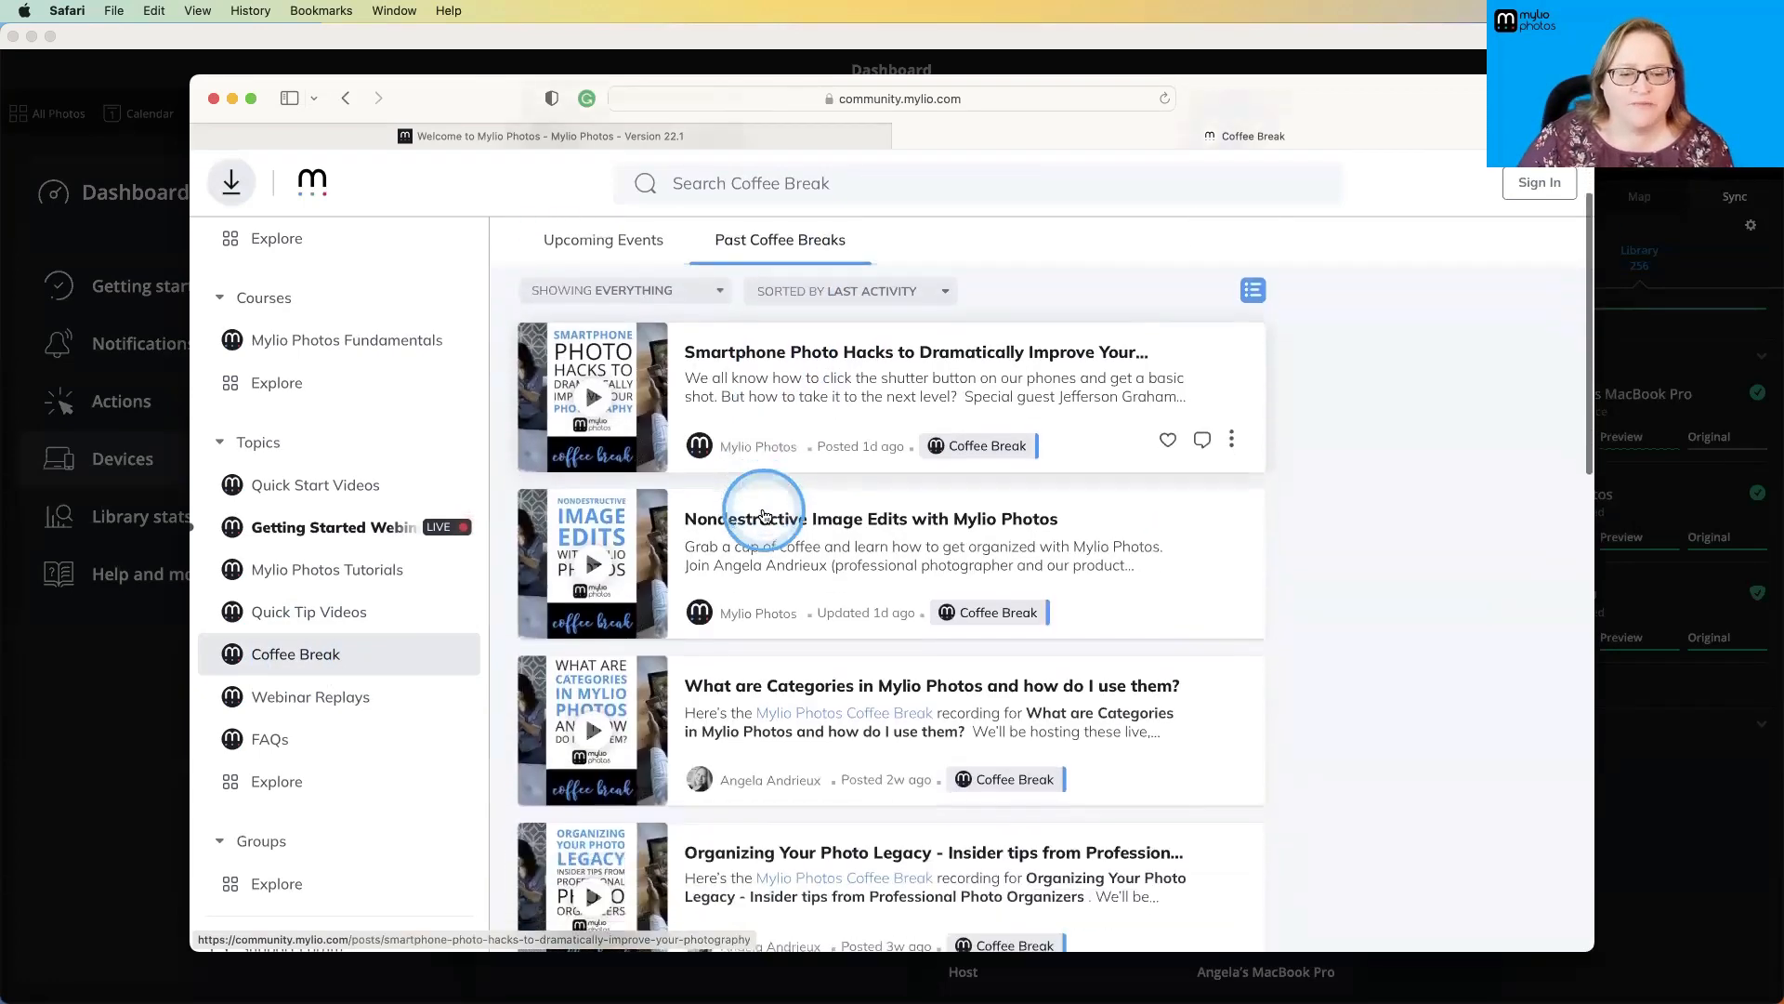
pyautogui.scroll(-2, 764, 516)
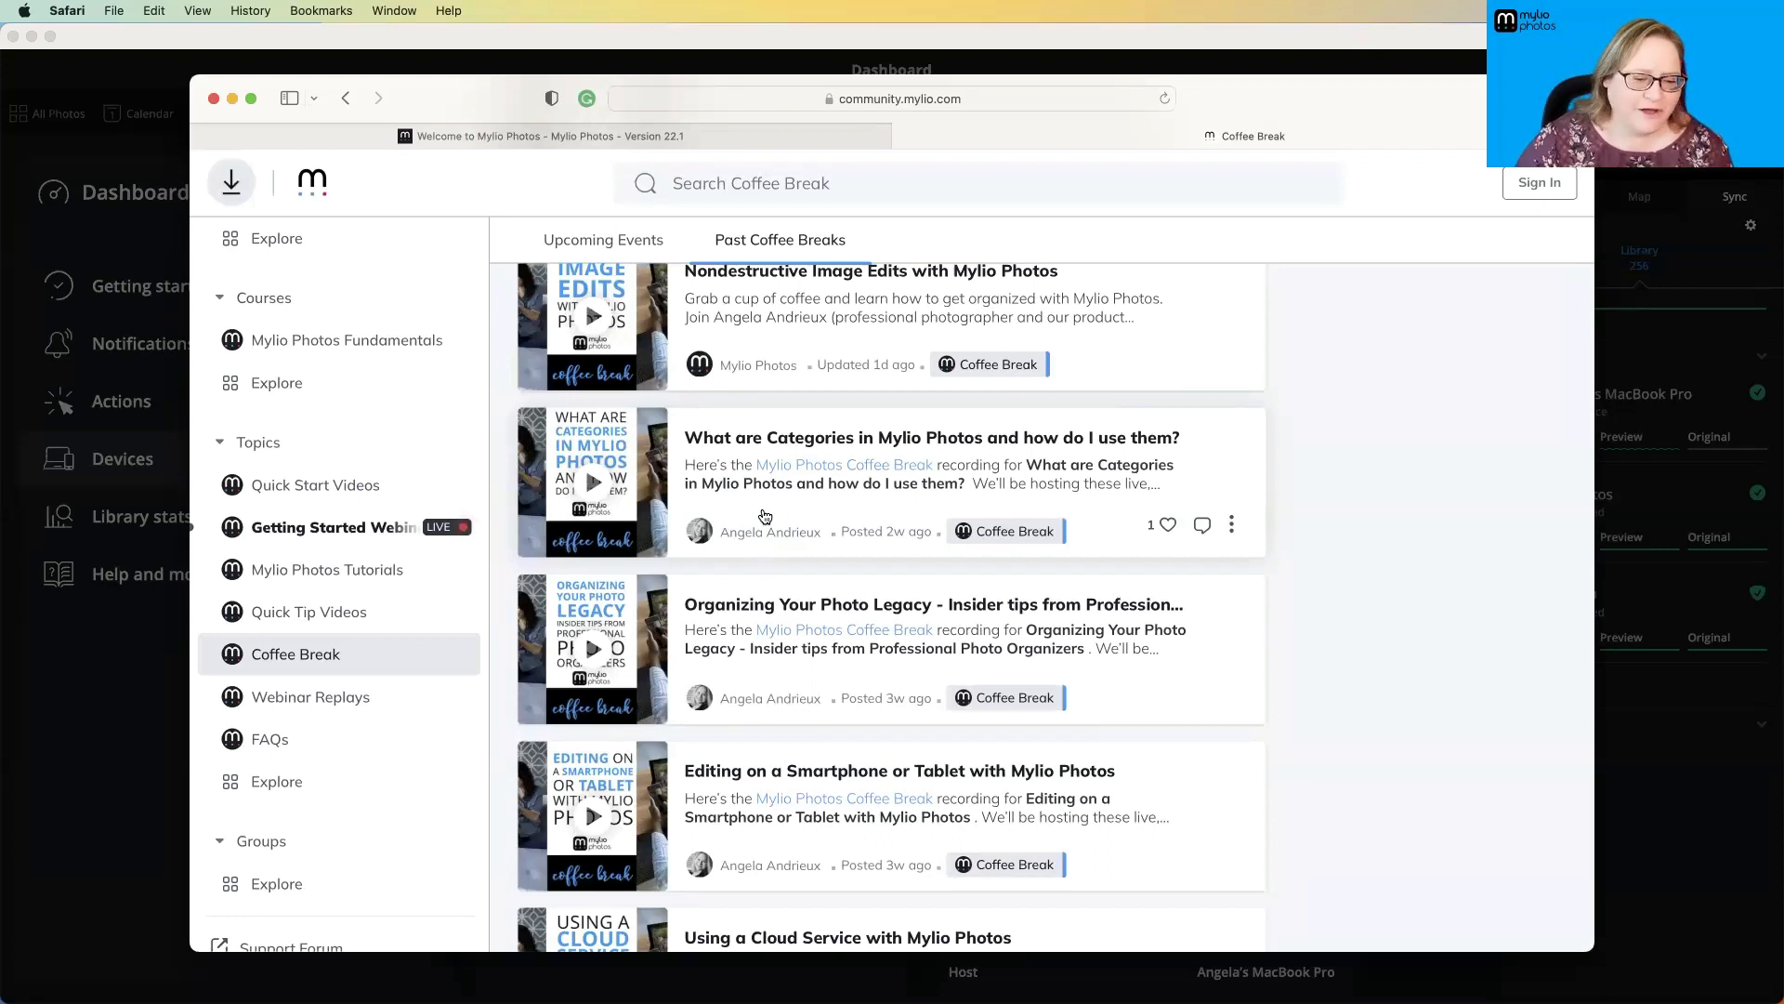
# - Explore the community's Groups and look through the available photography groups
pyautogui.click(308, 704)
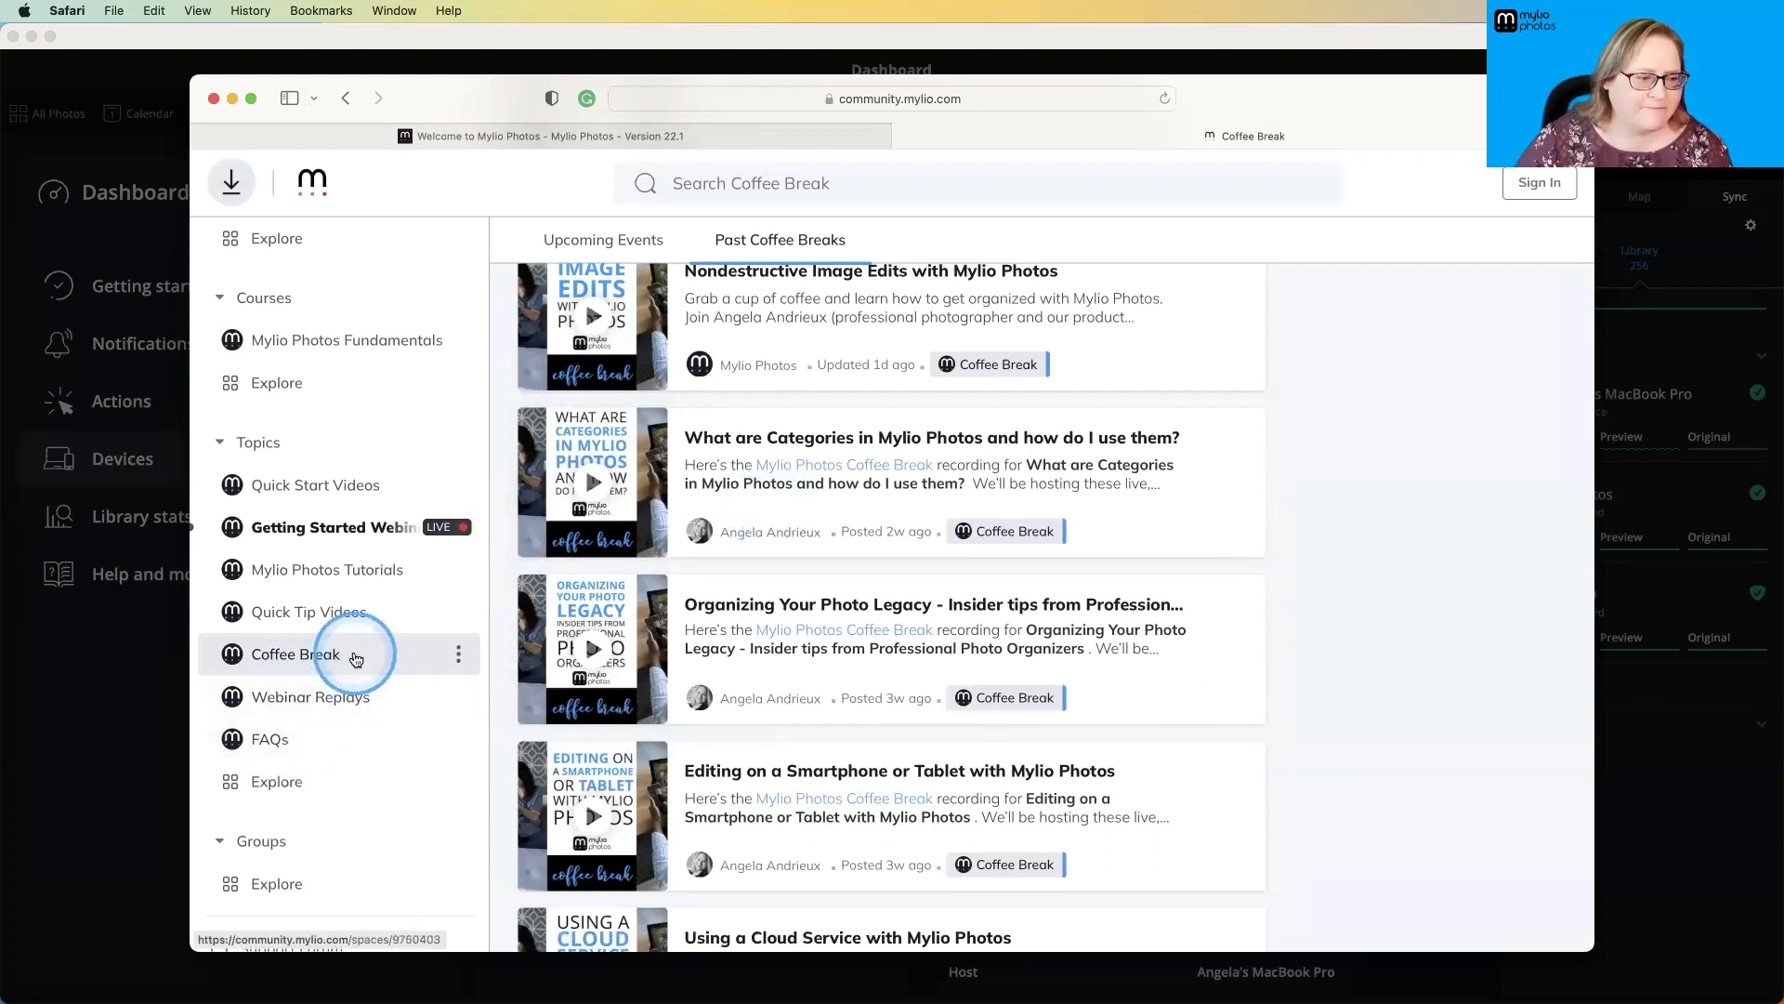
pyautogui.scroll(-2, 353, 655)
pyautogui.click(550, 632)
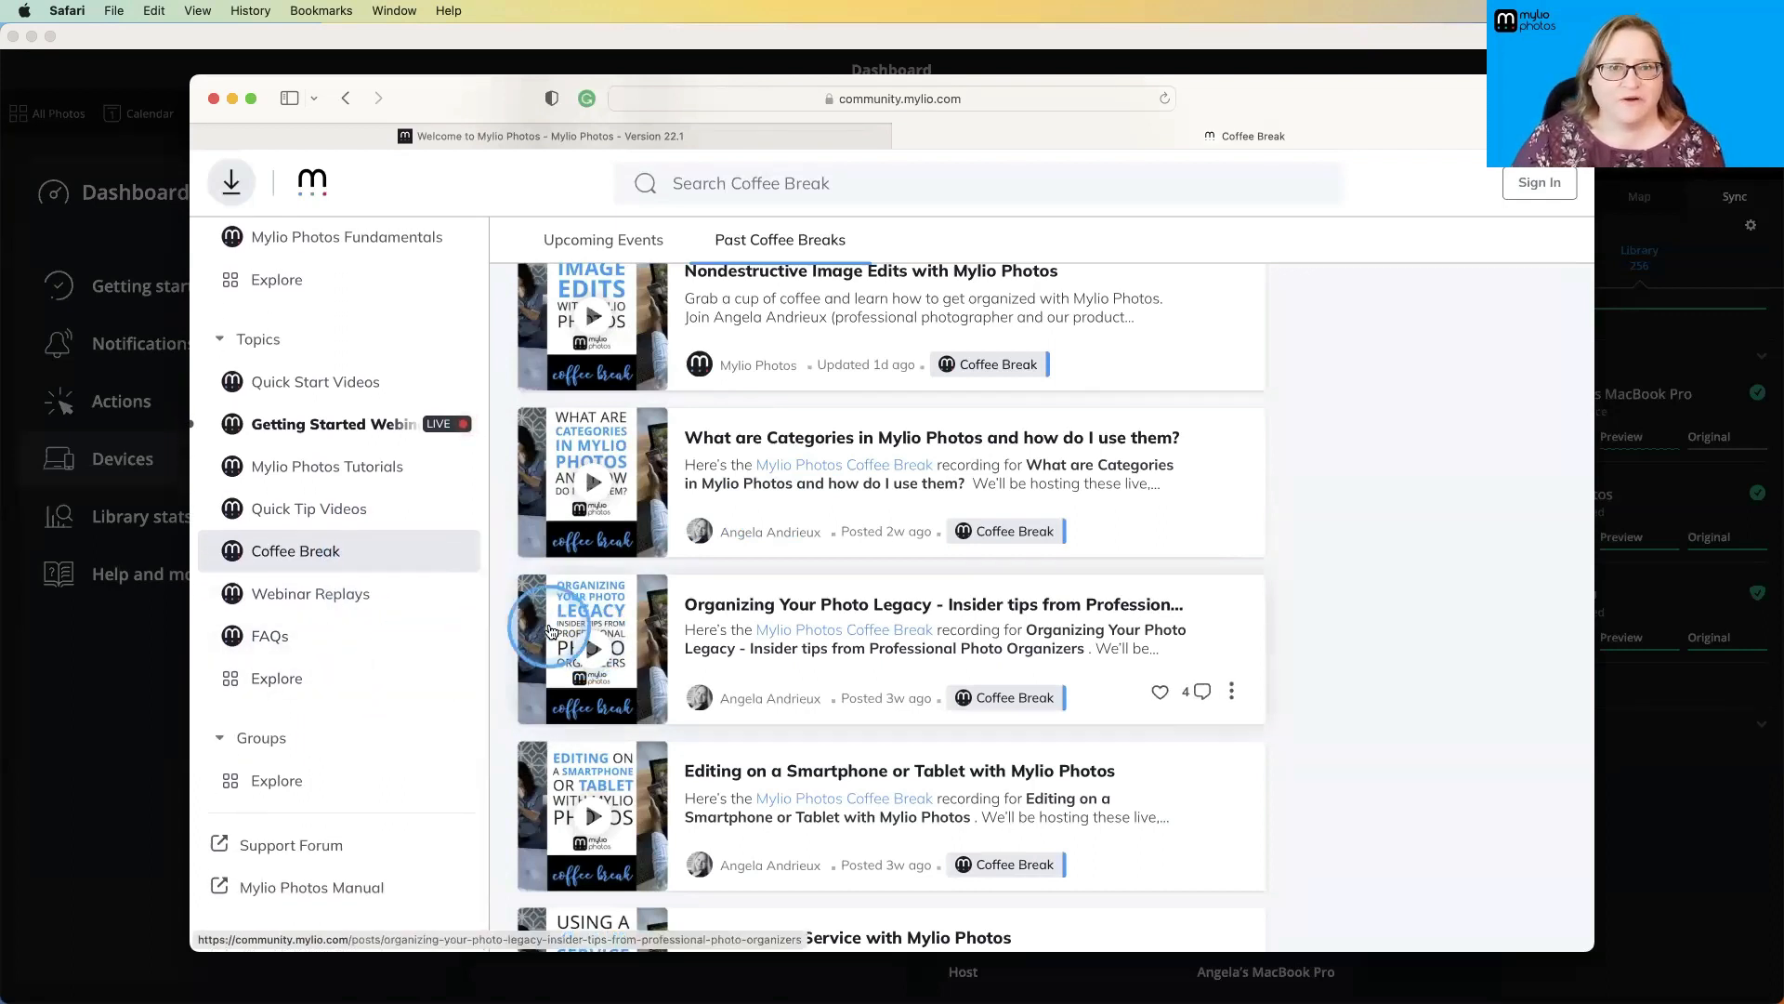
pyautogui.click(285, 788)
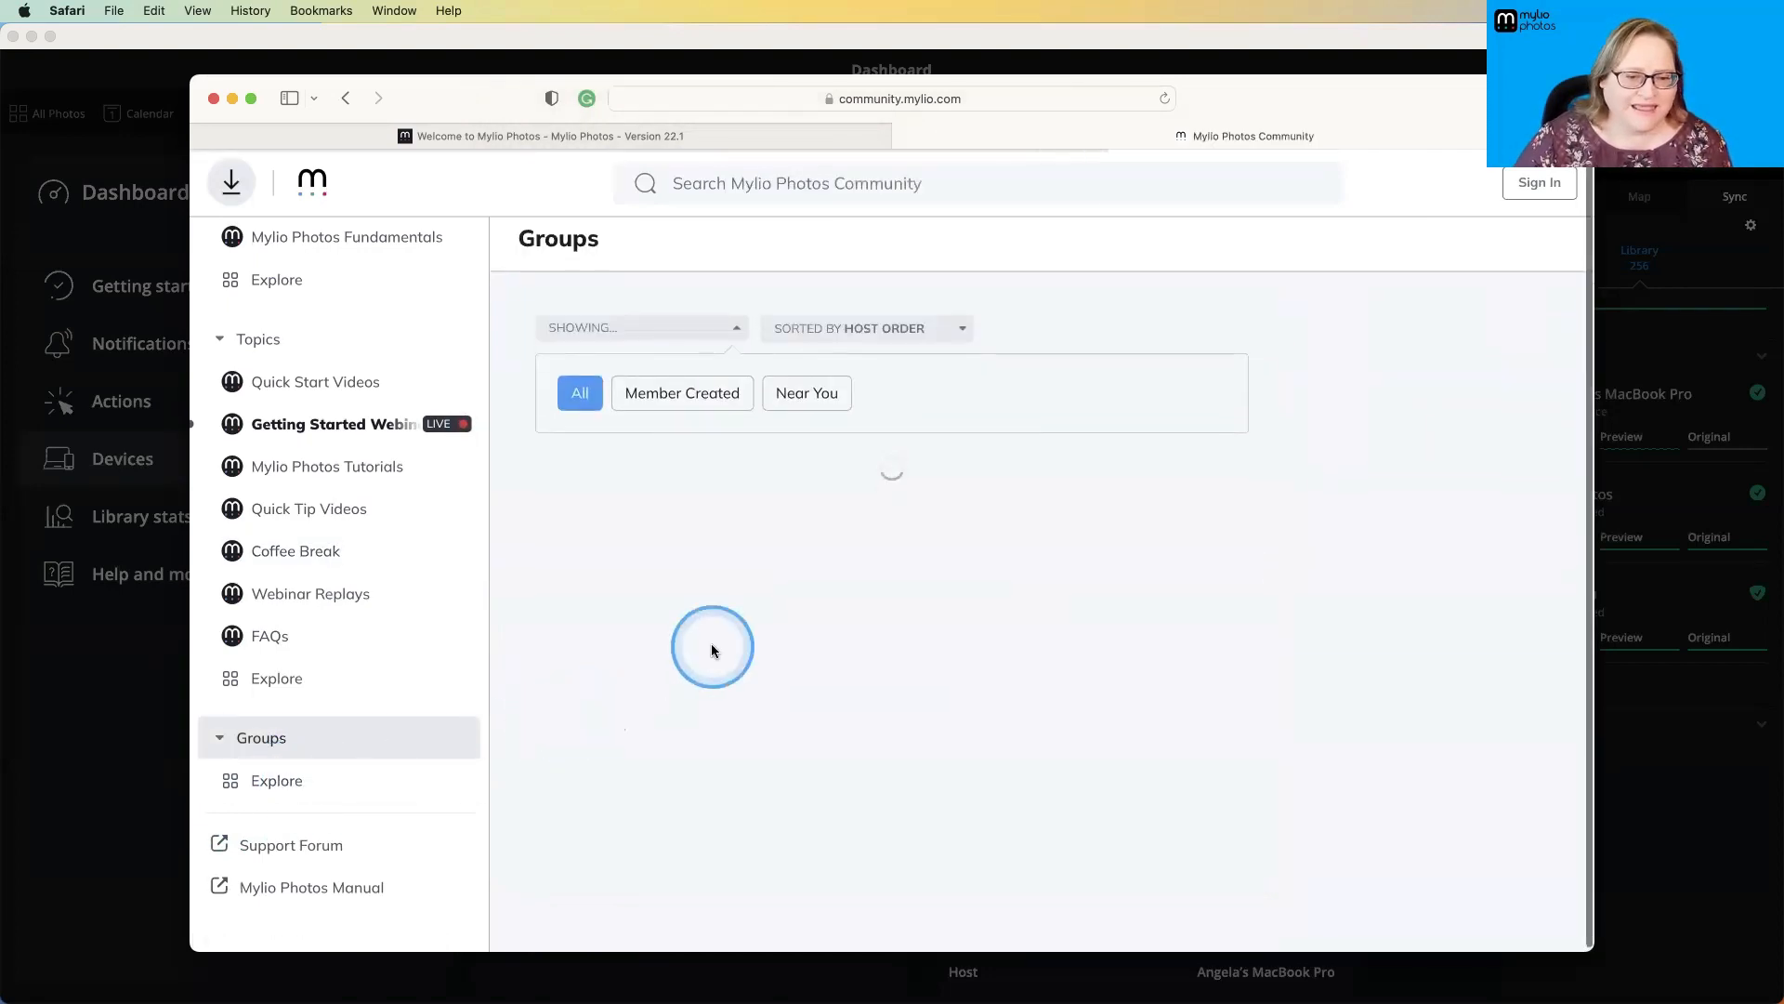
pyautogui.scroll(-5, 711, 647)
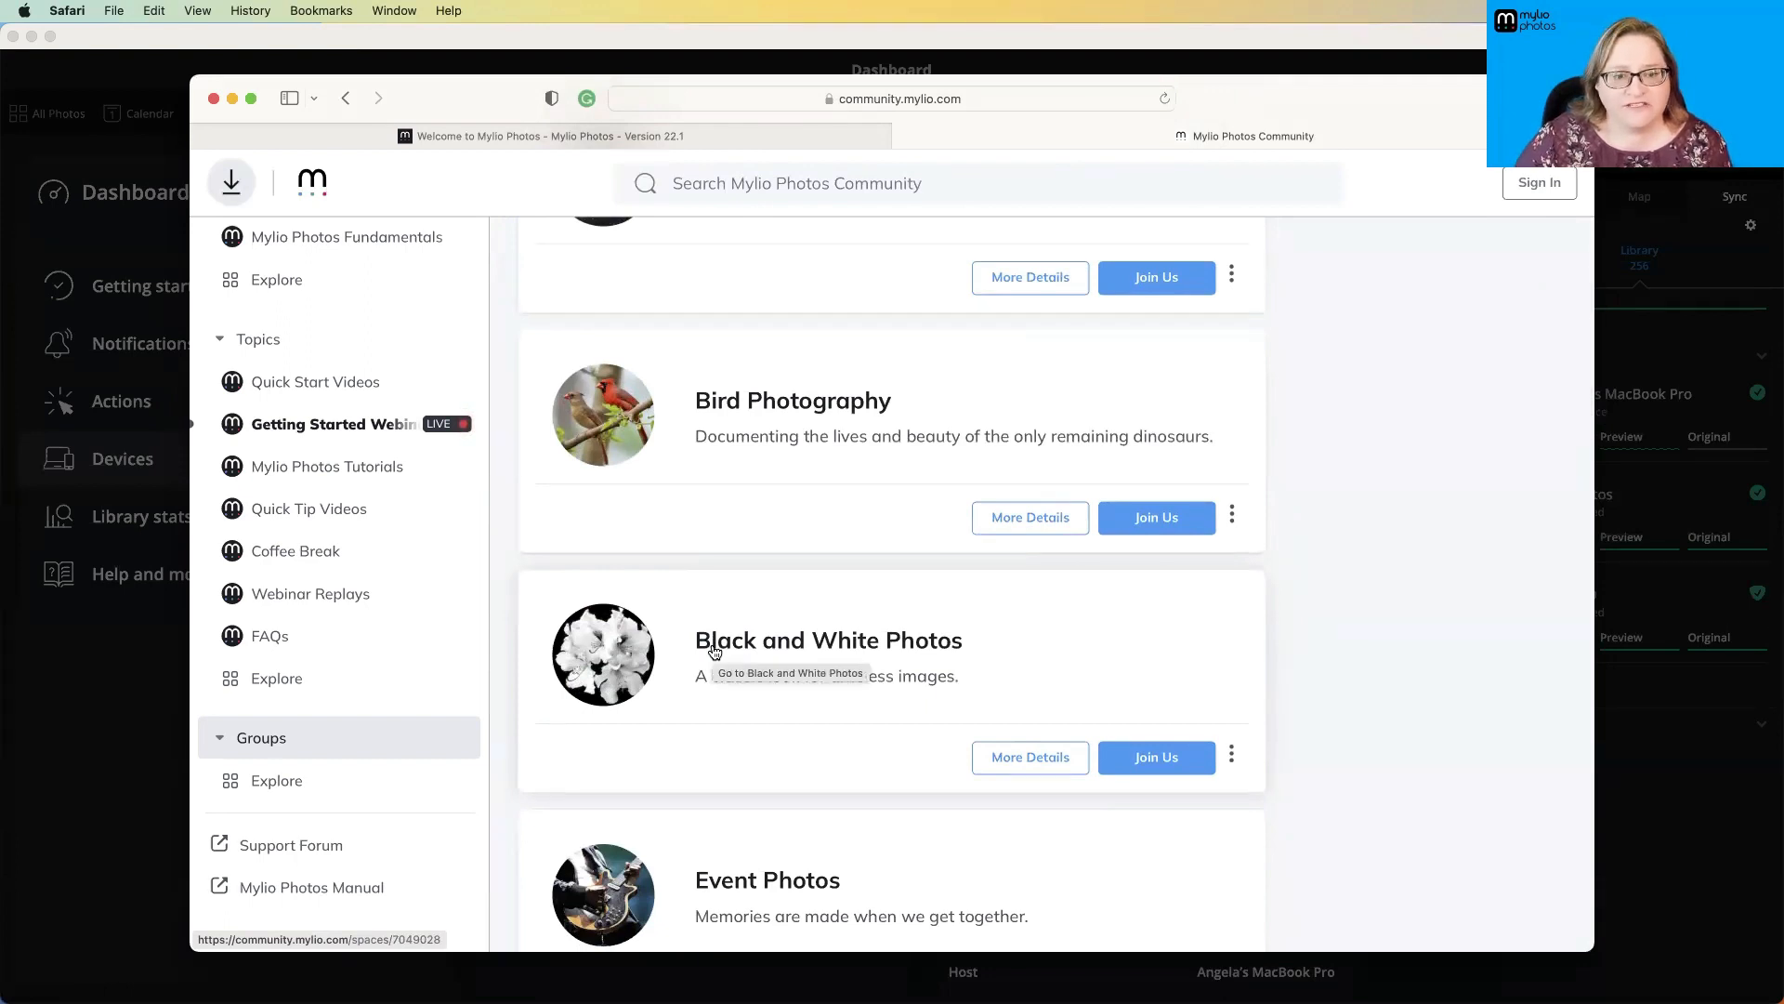
pyautogui.scroll(-2, 714, 650)
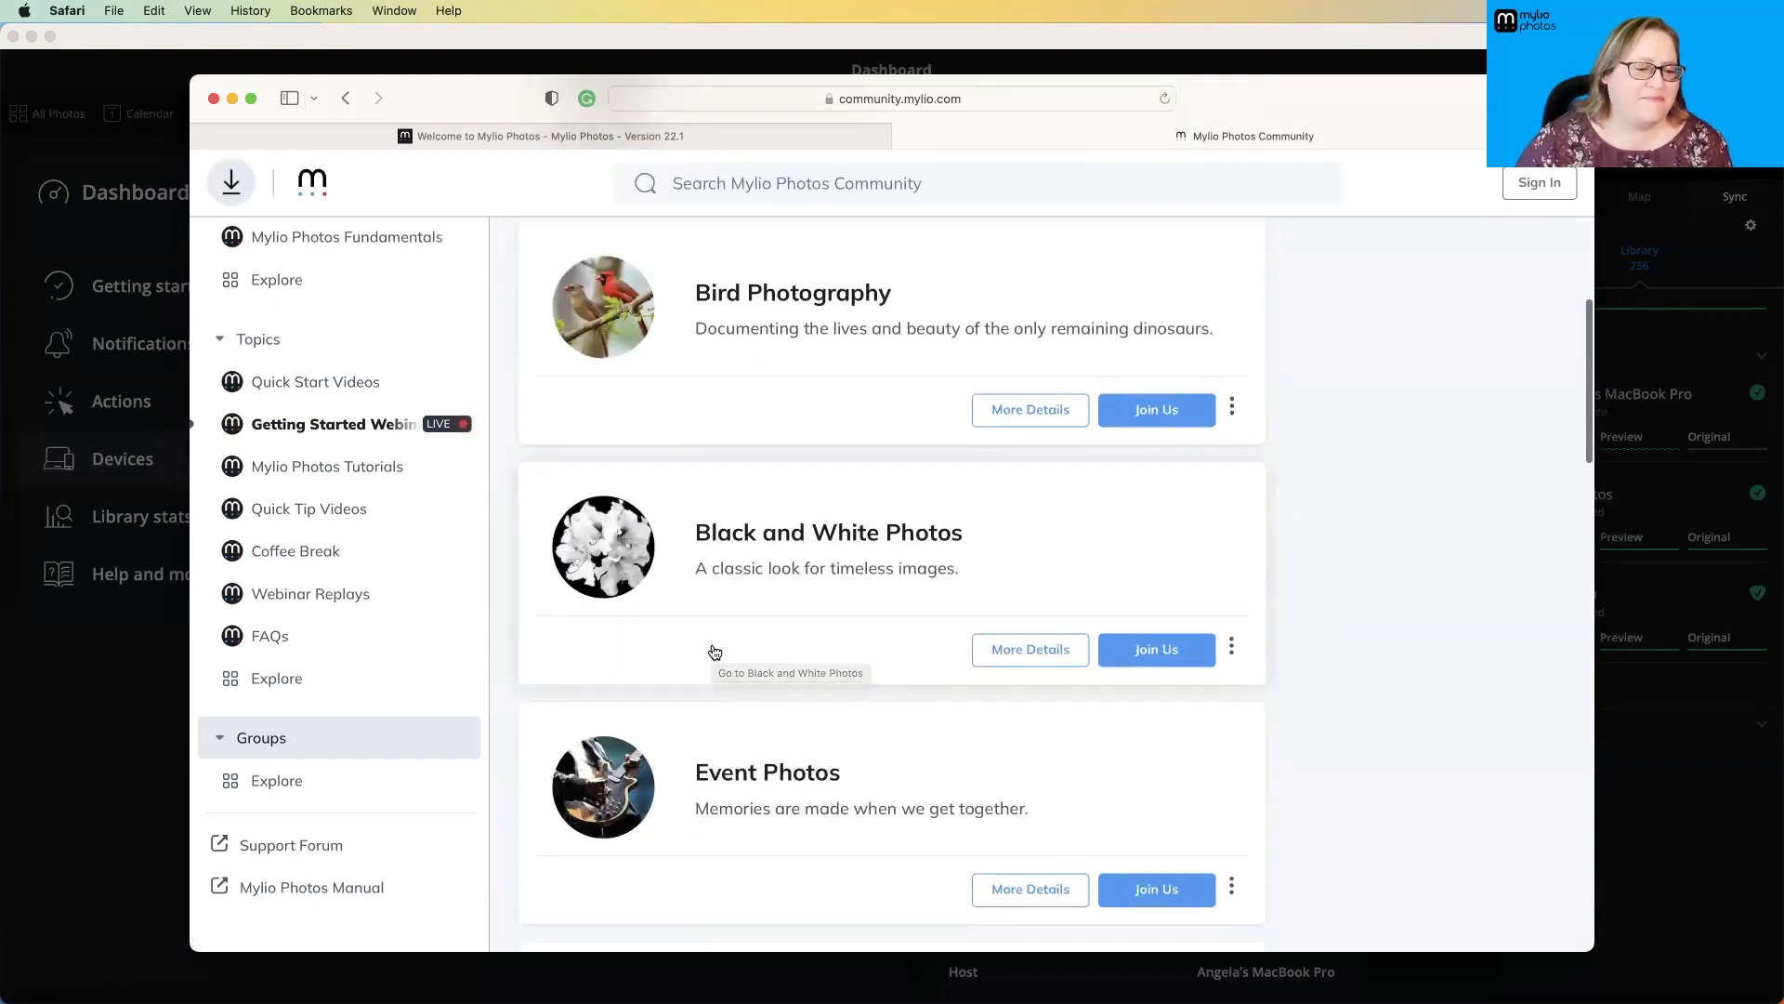
pyautogui.scroll(-3, 714, 651)
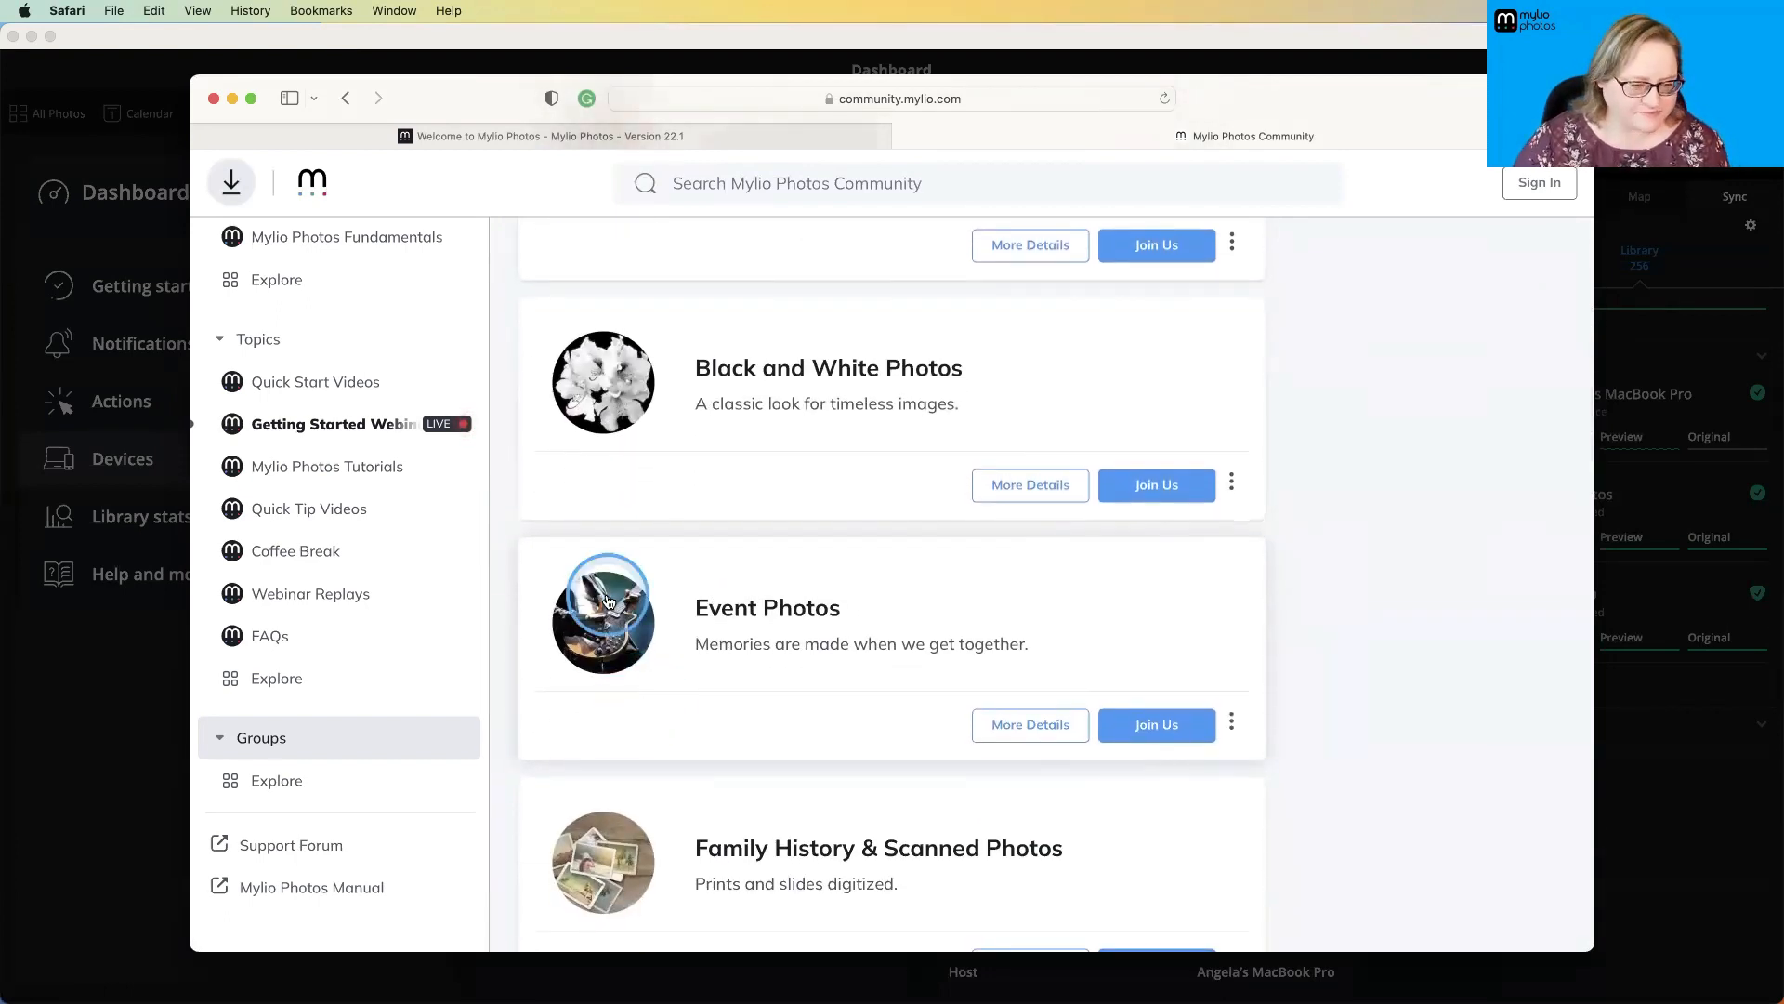
# - Return to the online manual, open Supported File Types and Cameras, and examine the full list of supported file types
pyautogui.press('super+Tab')
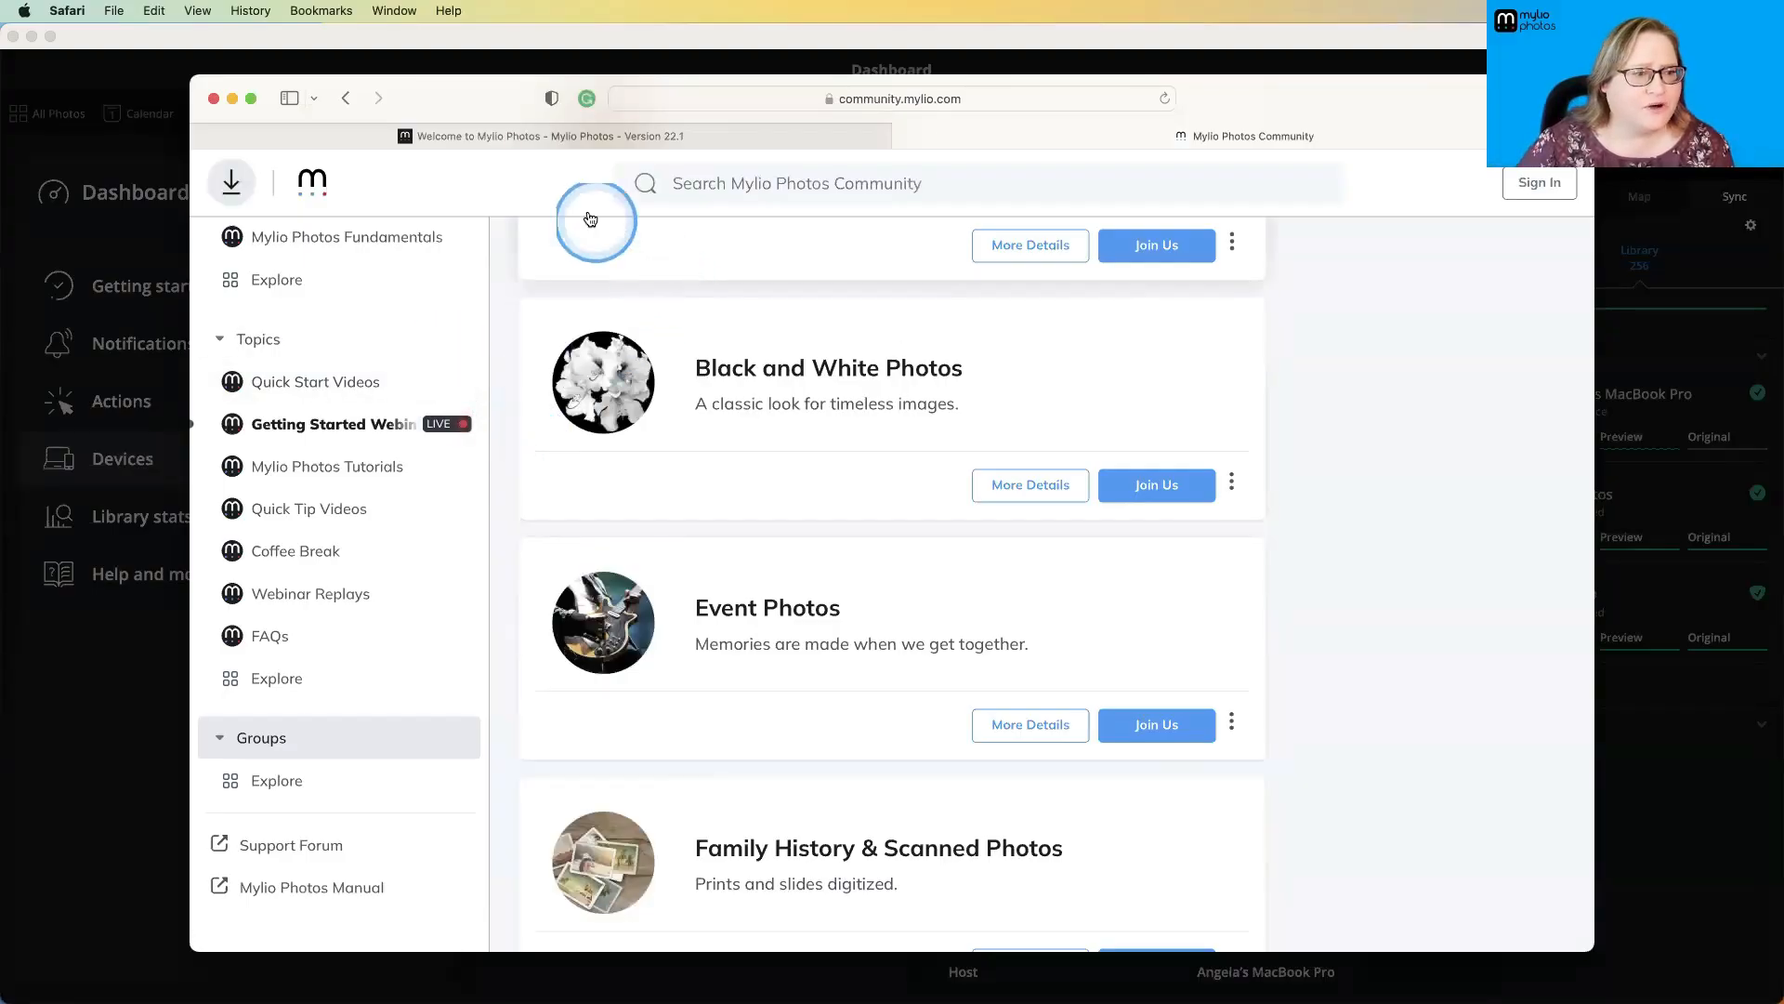
pyautogui.click(550, 135)
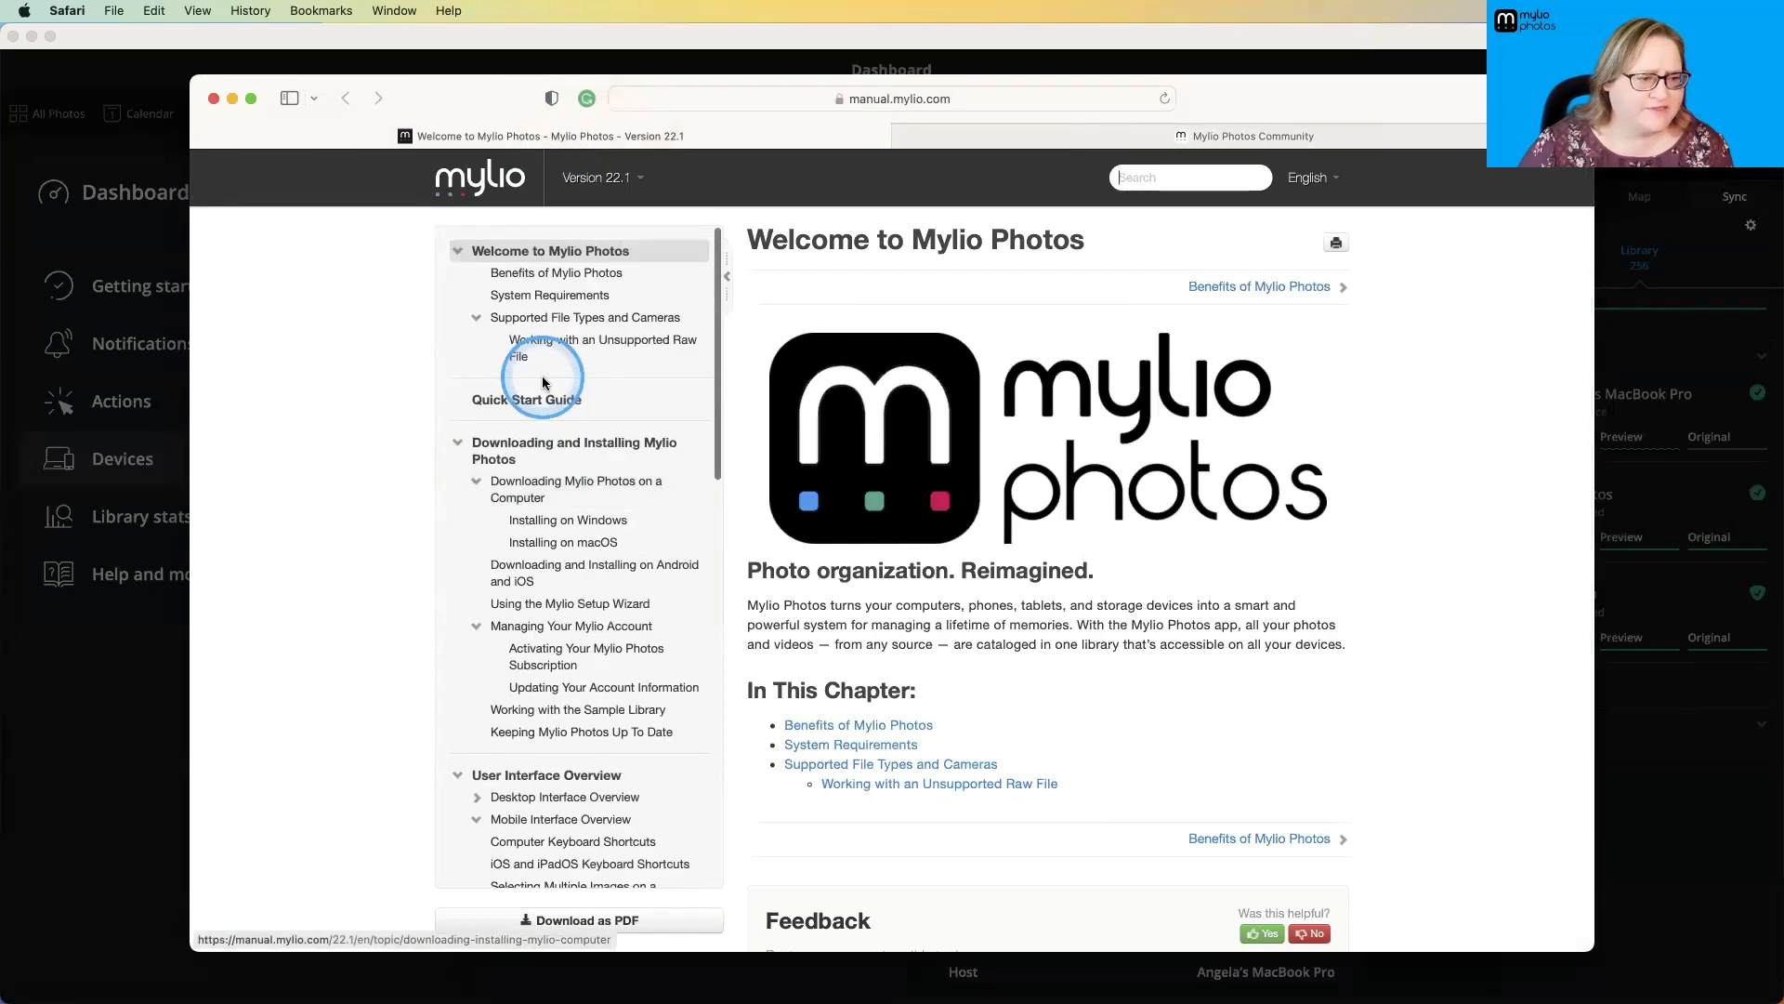
pyautogui.click(517, 320)
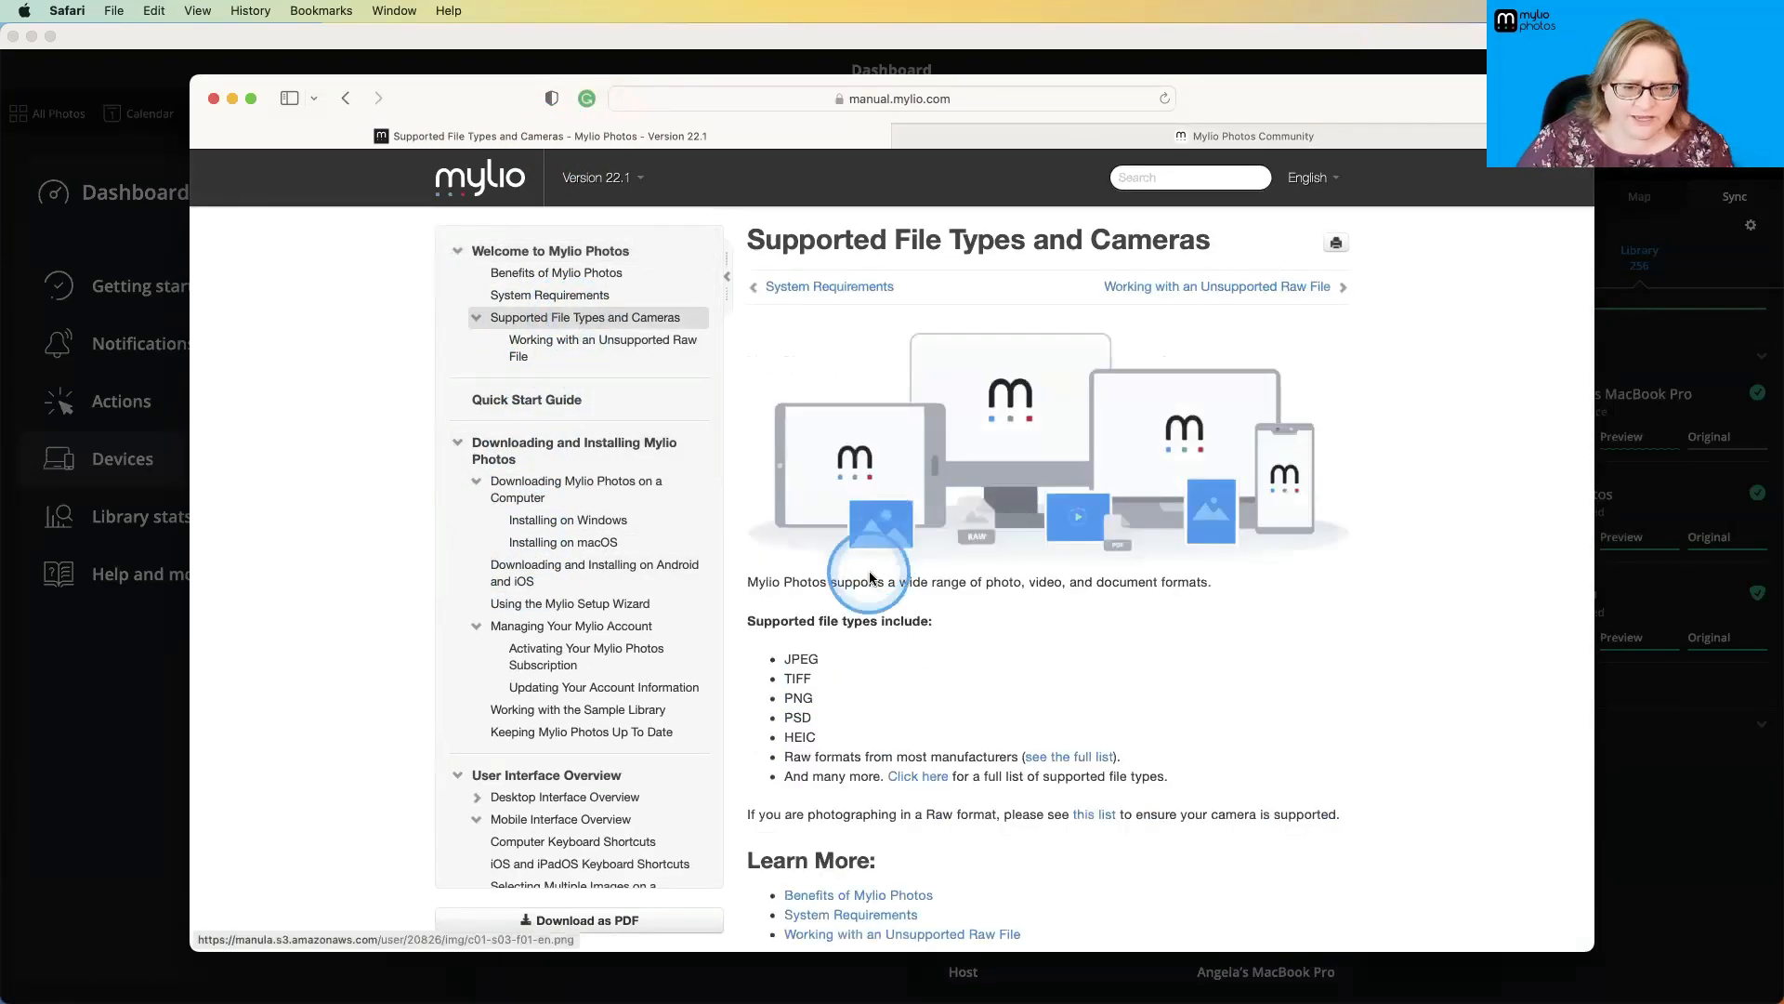
pyautogui.scroll(-2, 906, 641)
pyautogui.click(918, 720)
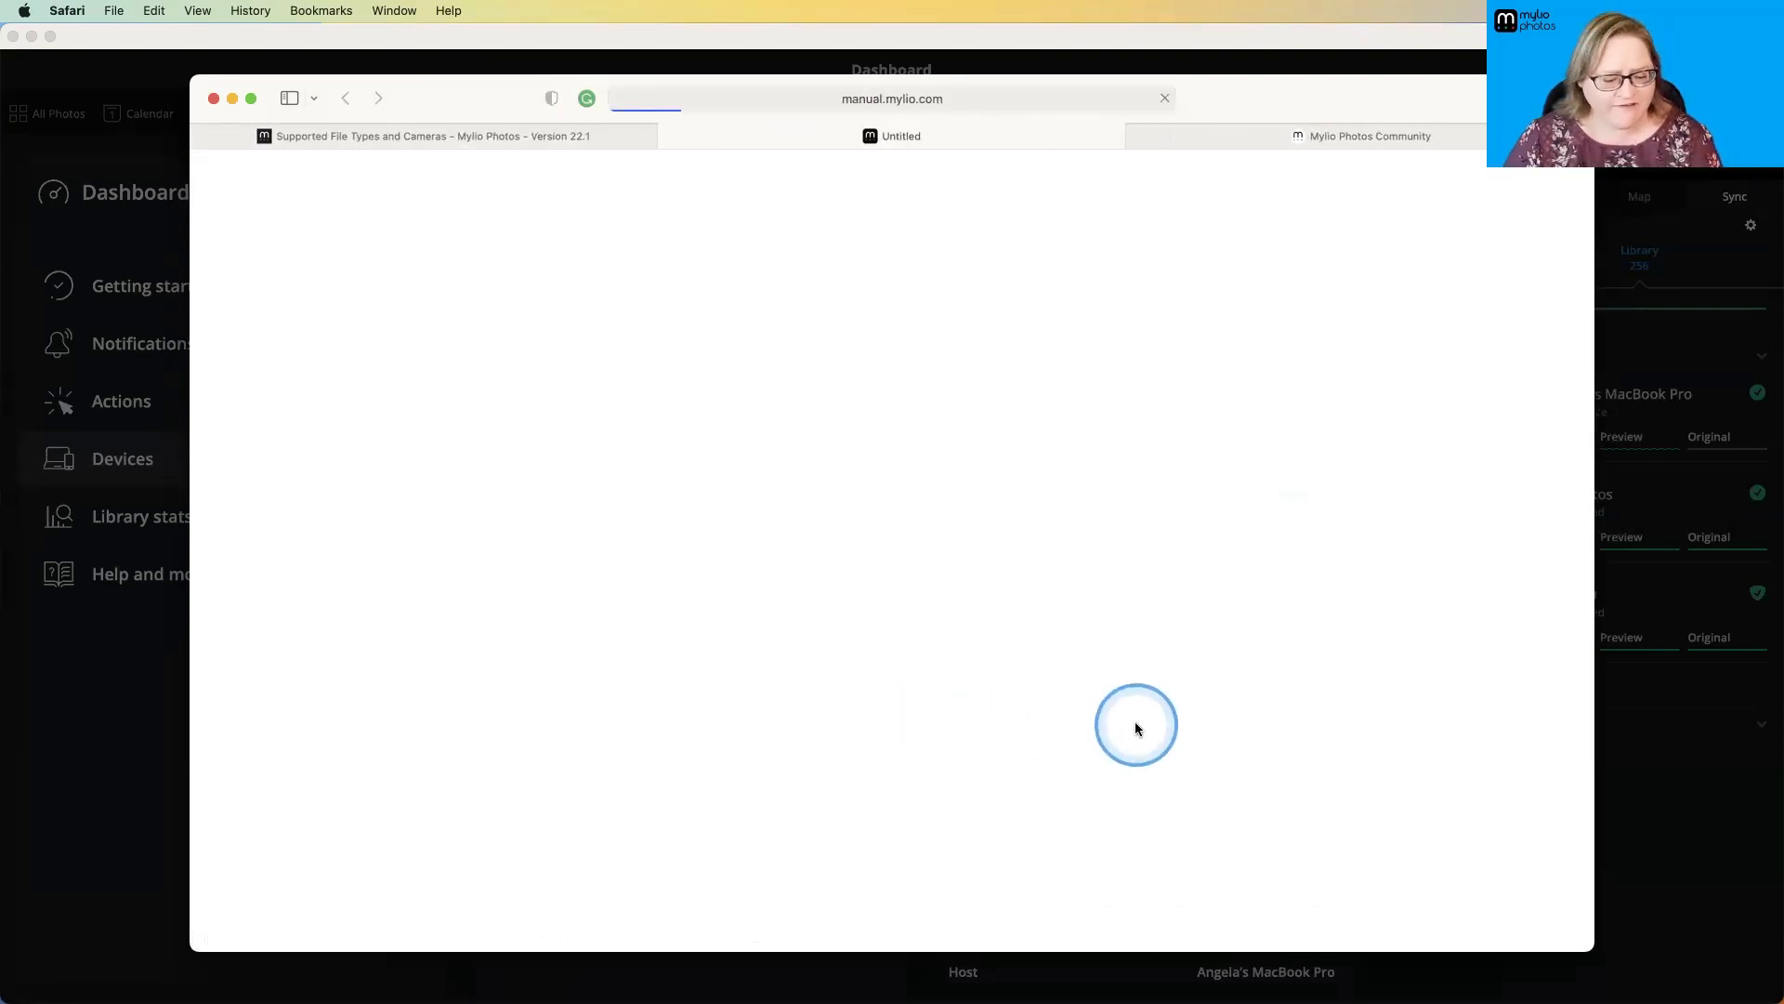
pyautogui.scroll(-3, 944, 616)
pyautogui.scroll(-15, 944, 617)
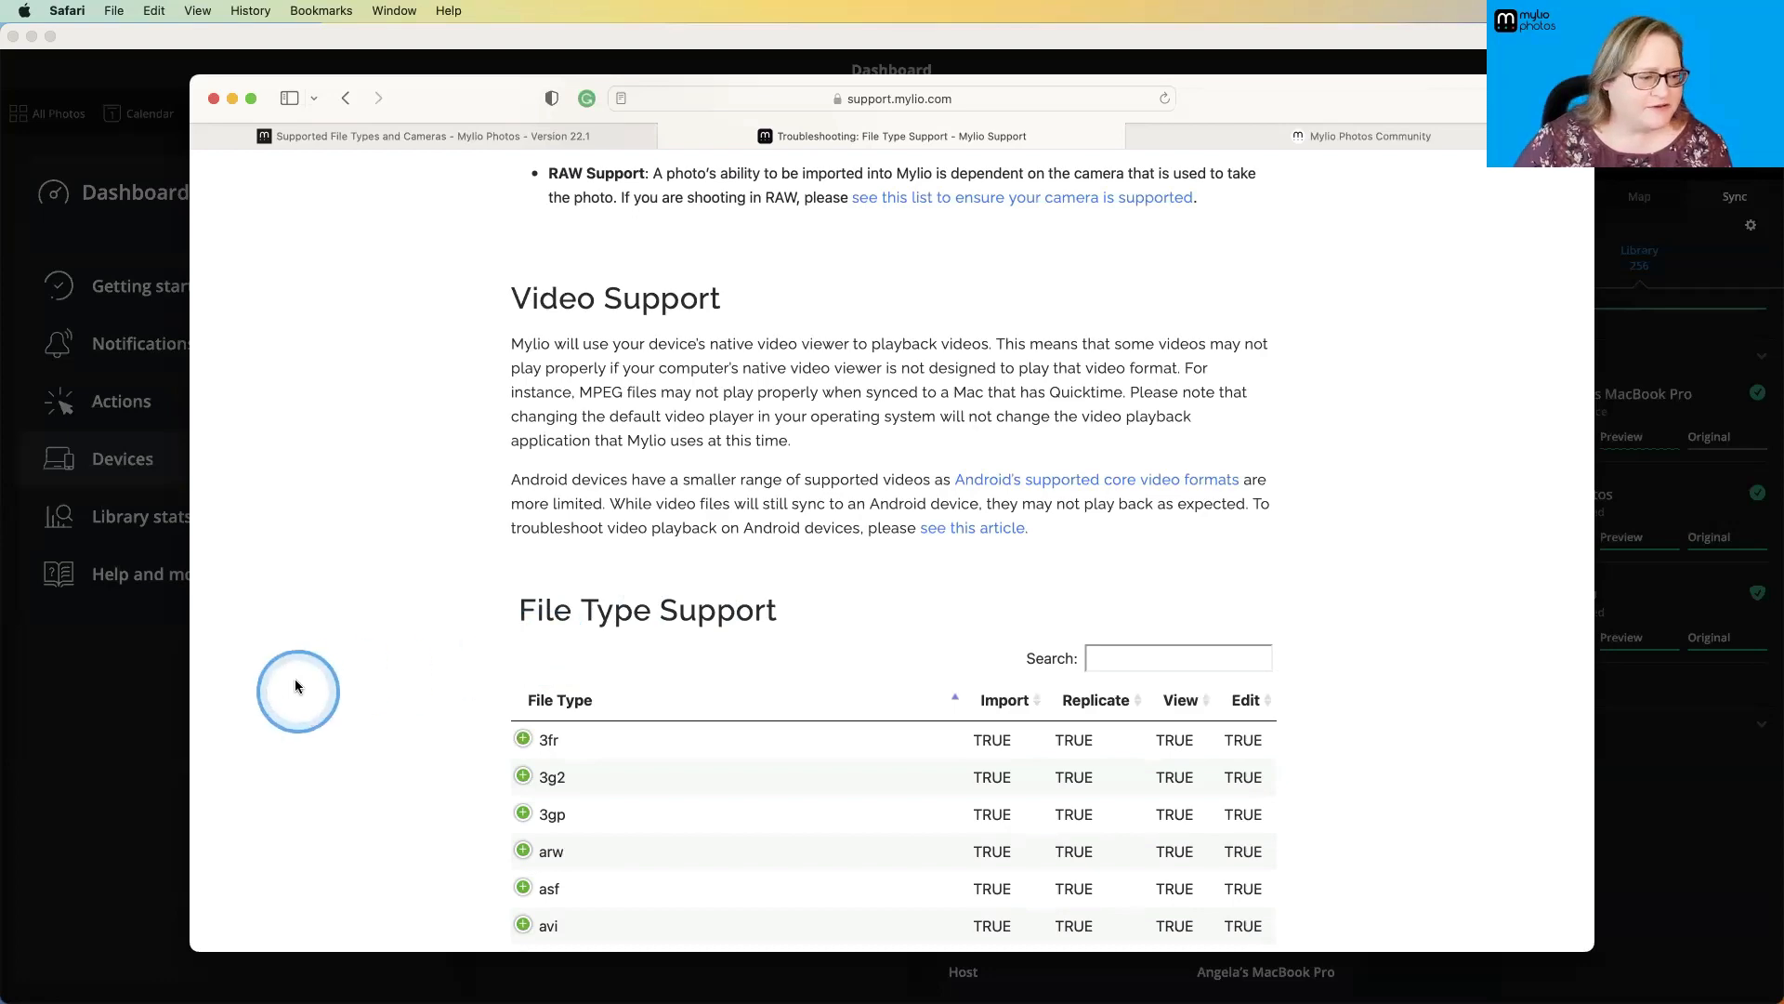
# - Switch back to Mylio Photos and close the Help dialog
pyautogui.click(159, 657)
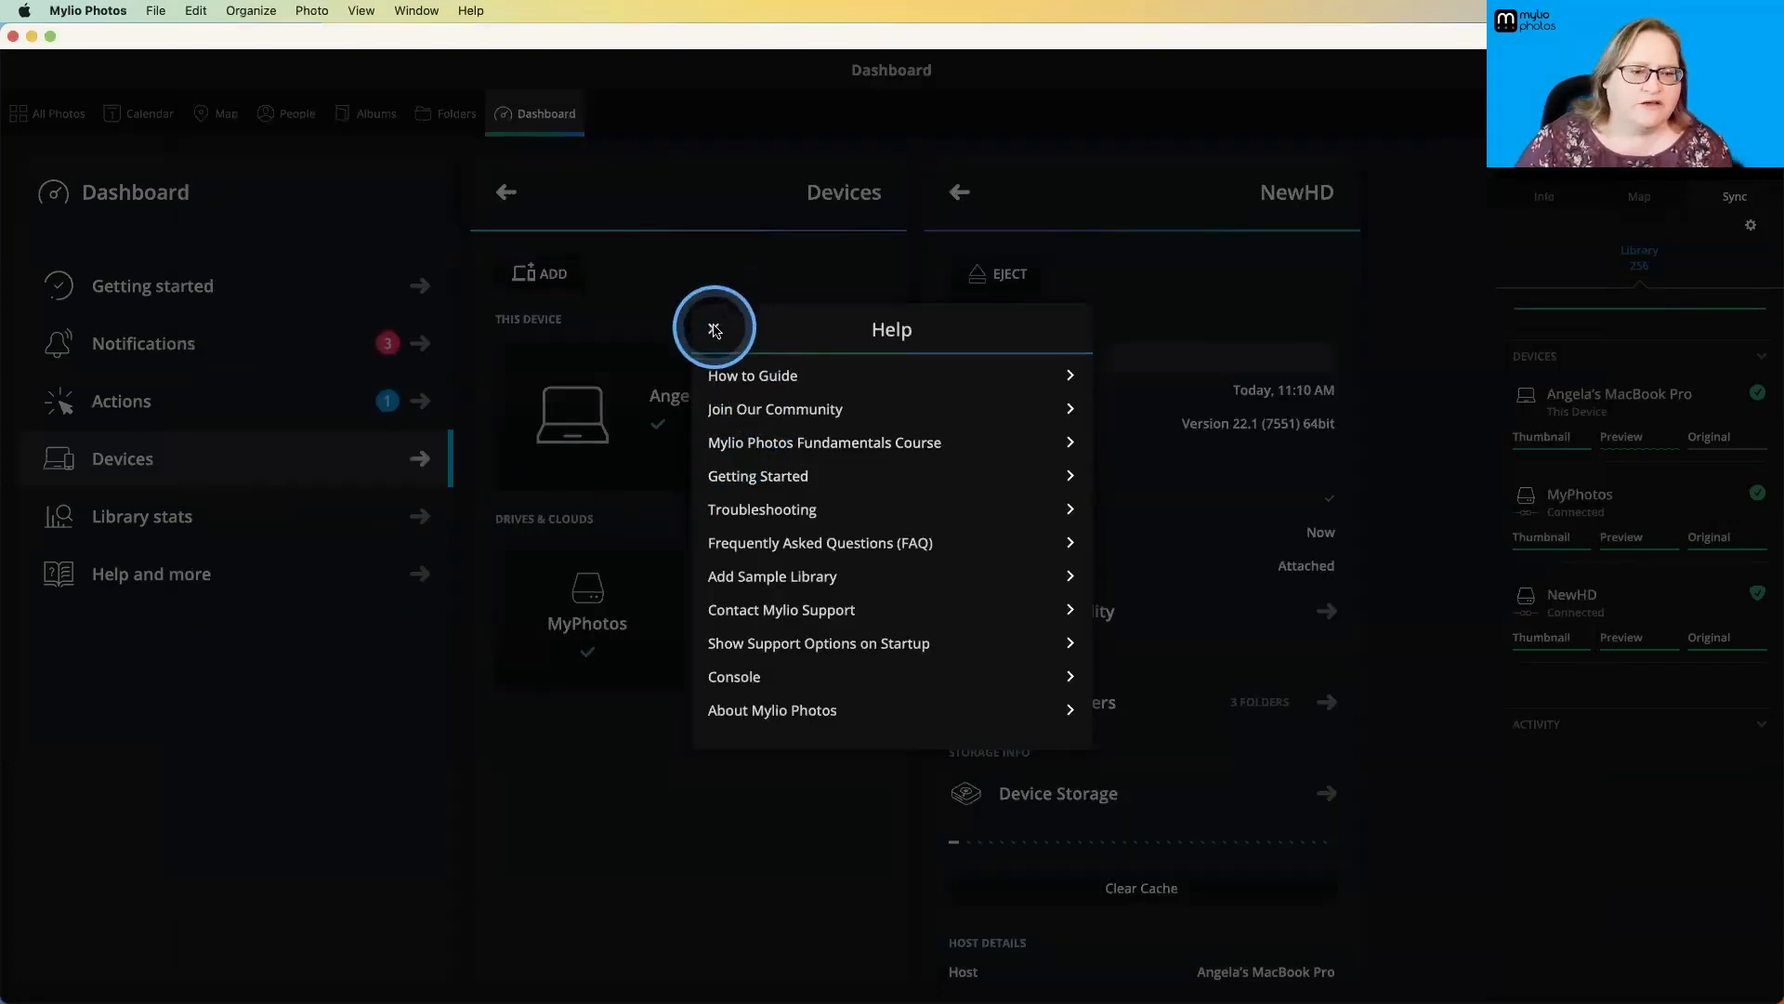
pyautogui.click(715, 330)
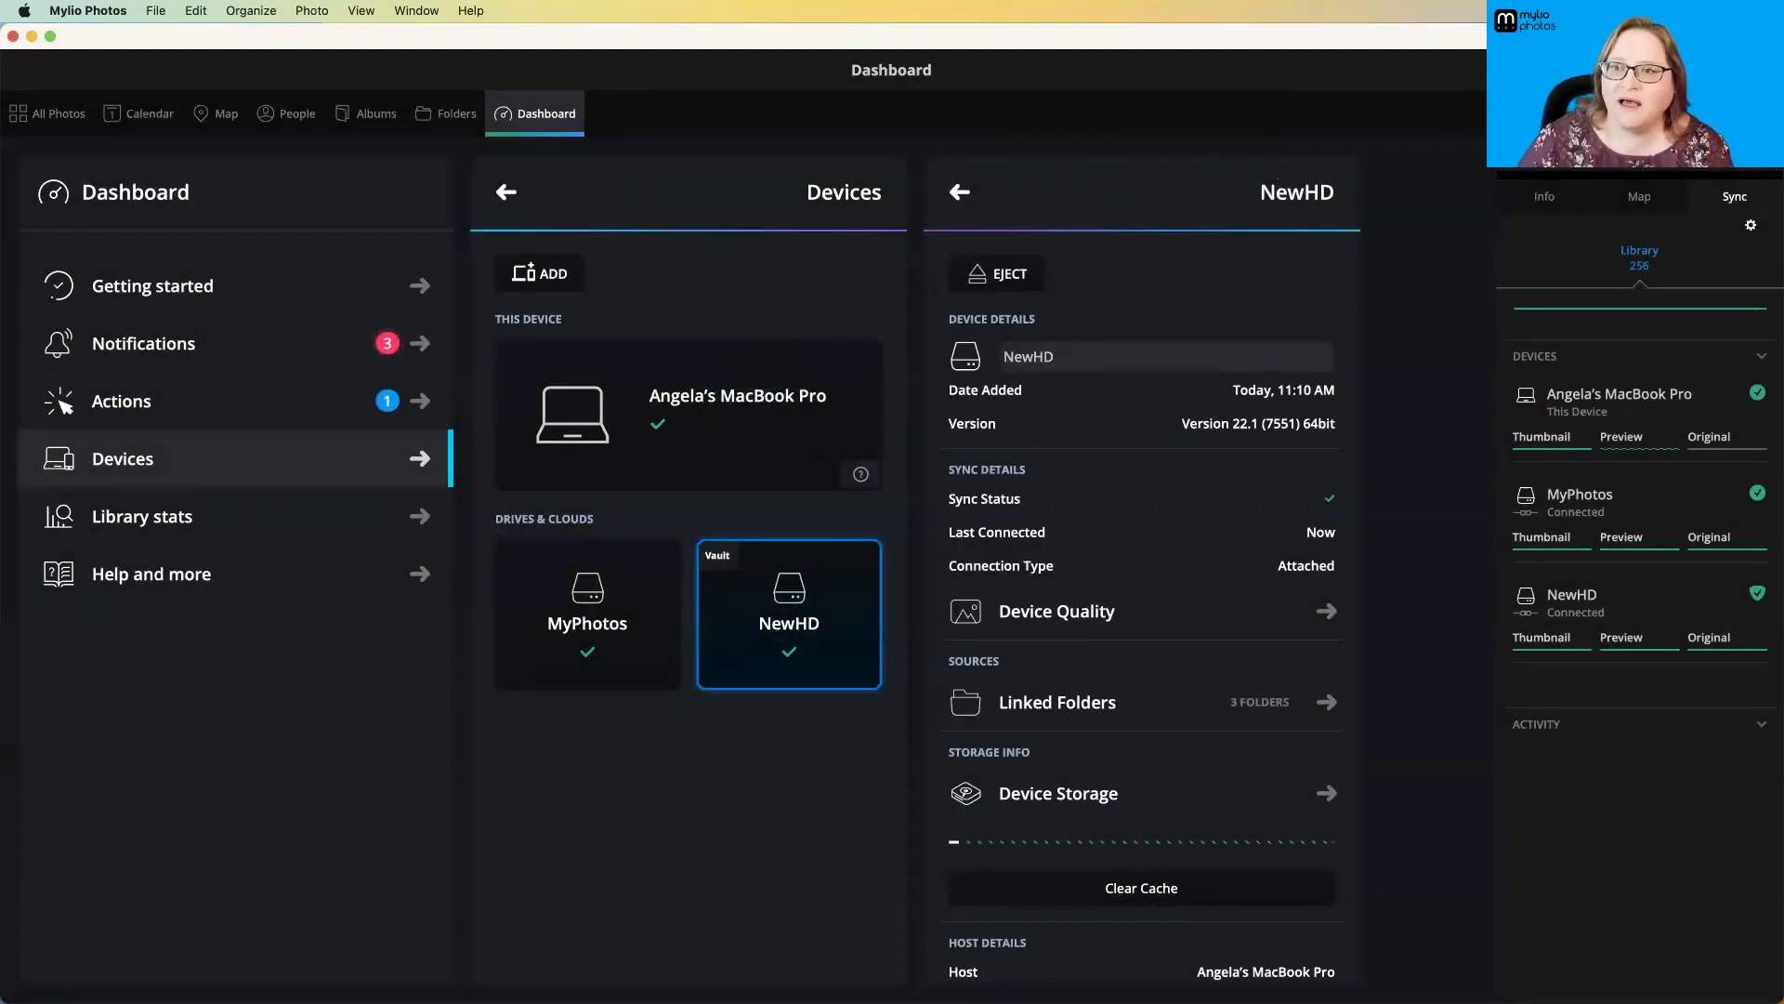
# - Choose the Desktop's Photofocus folder for adding media, review the link, copy and move options, and exit without adding it
pyautogui.click(1561, 111)
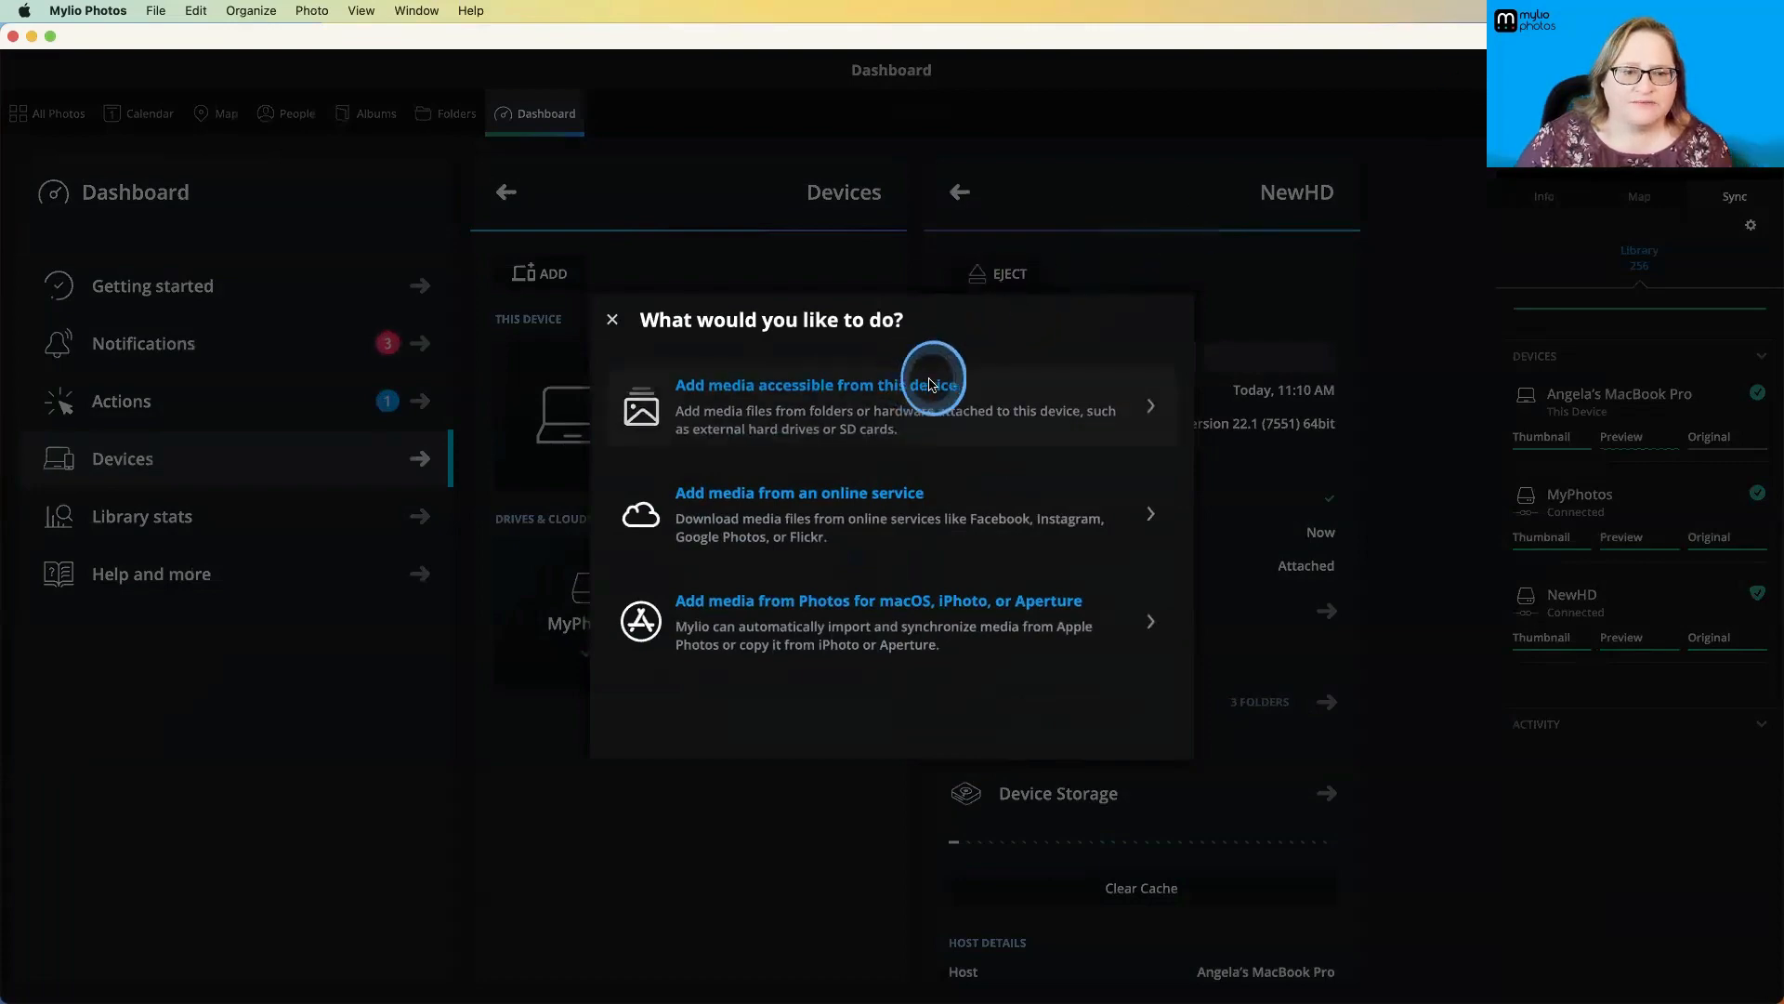
pyautogui.click(931, 383)
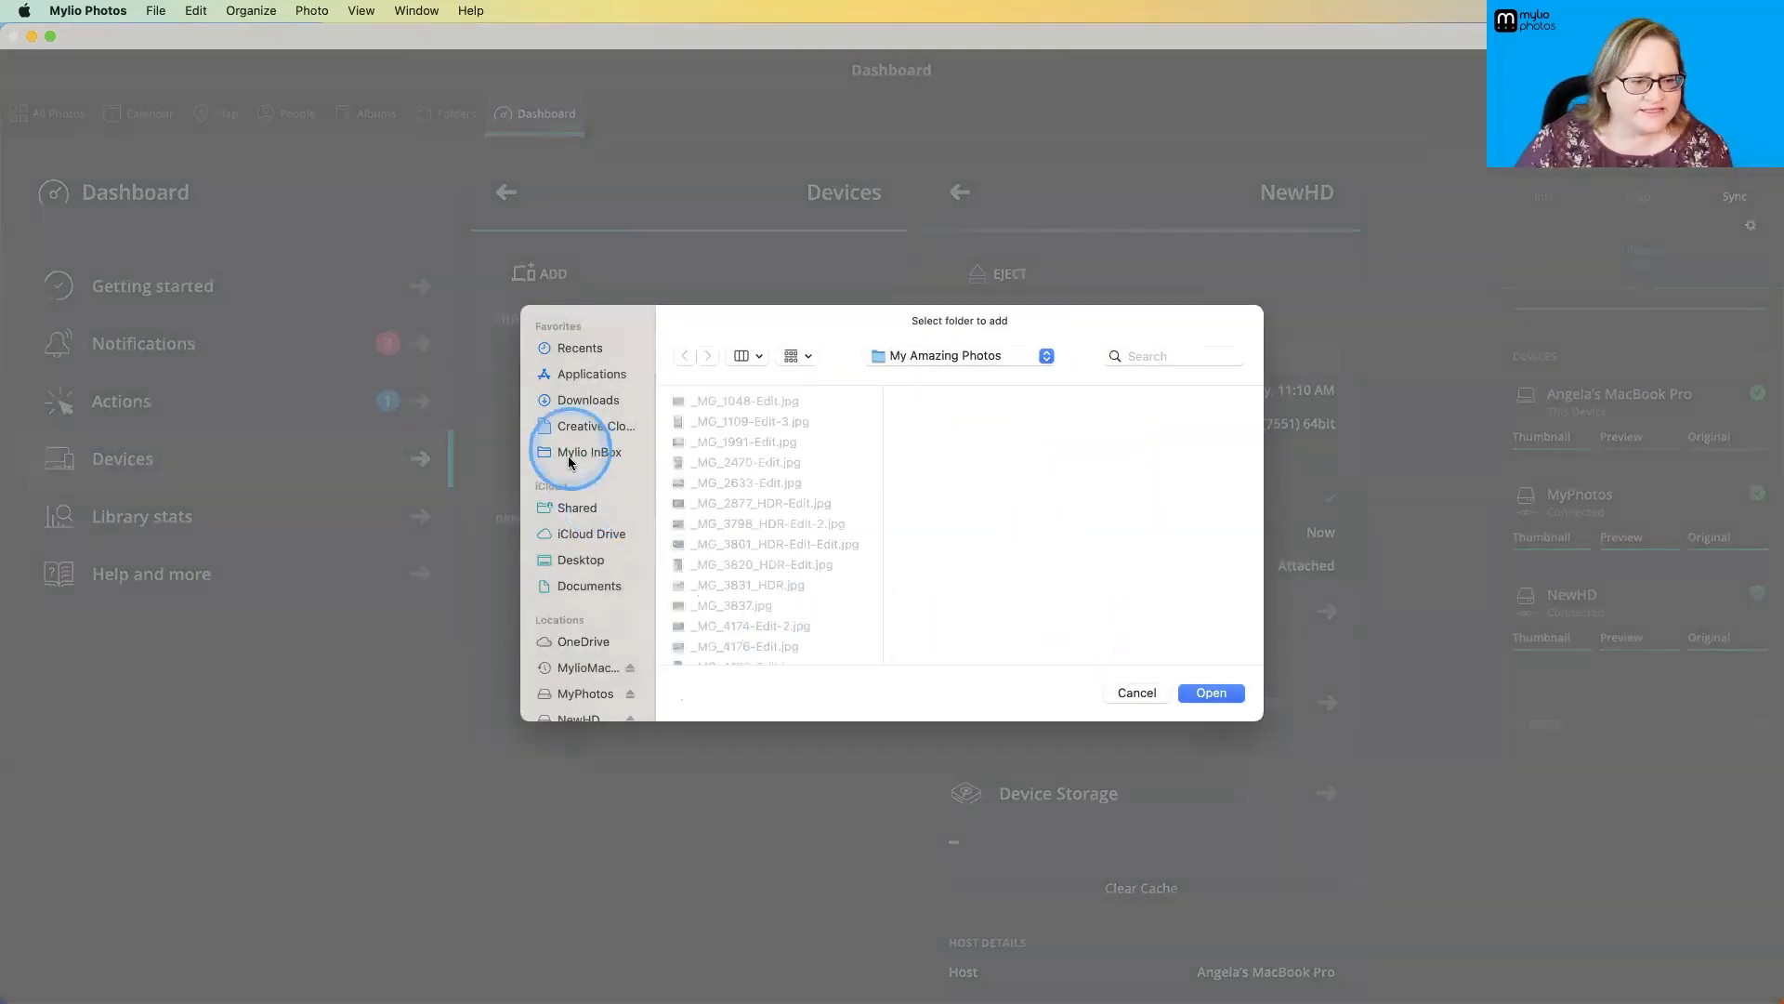
pyautogui.click(586, 558)
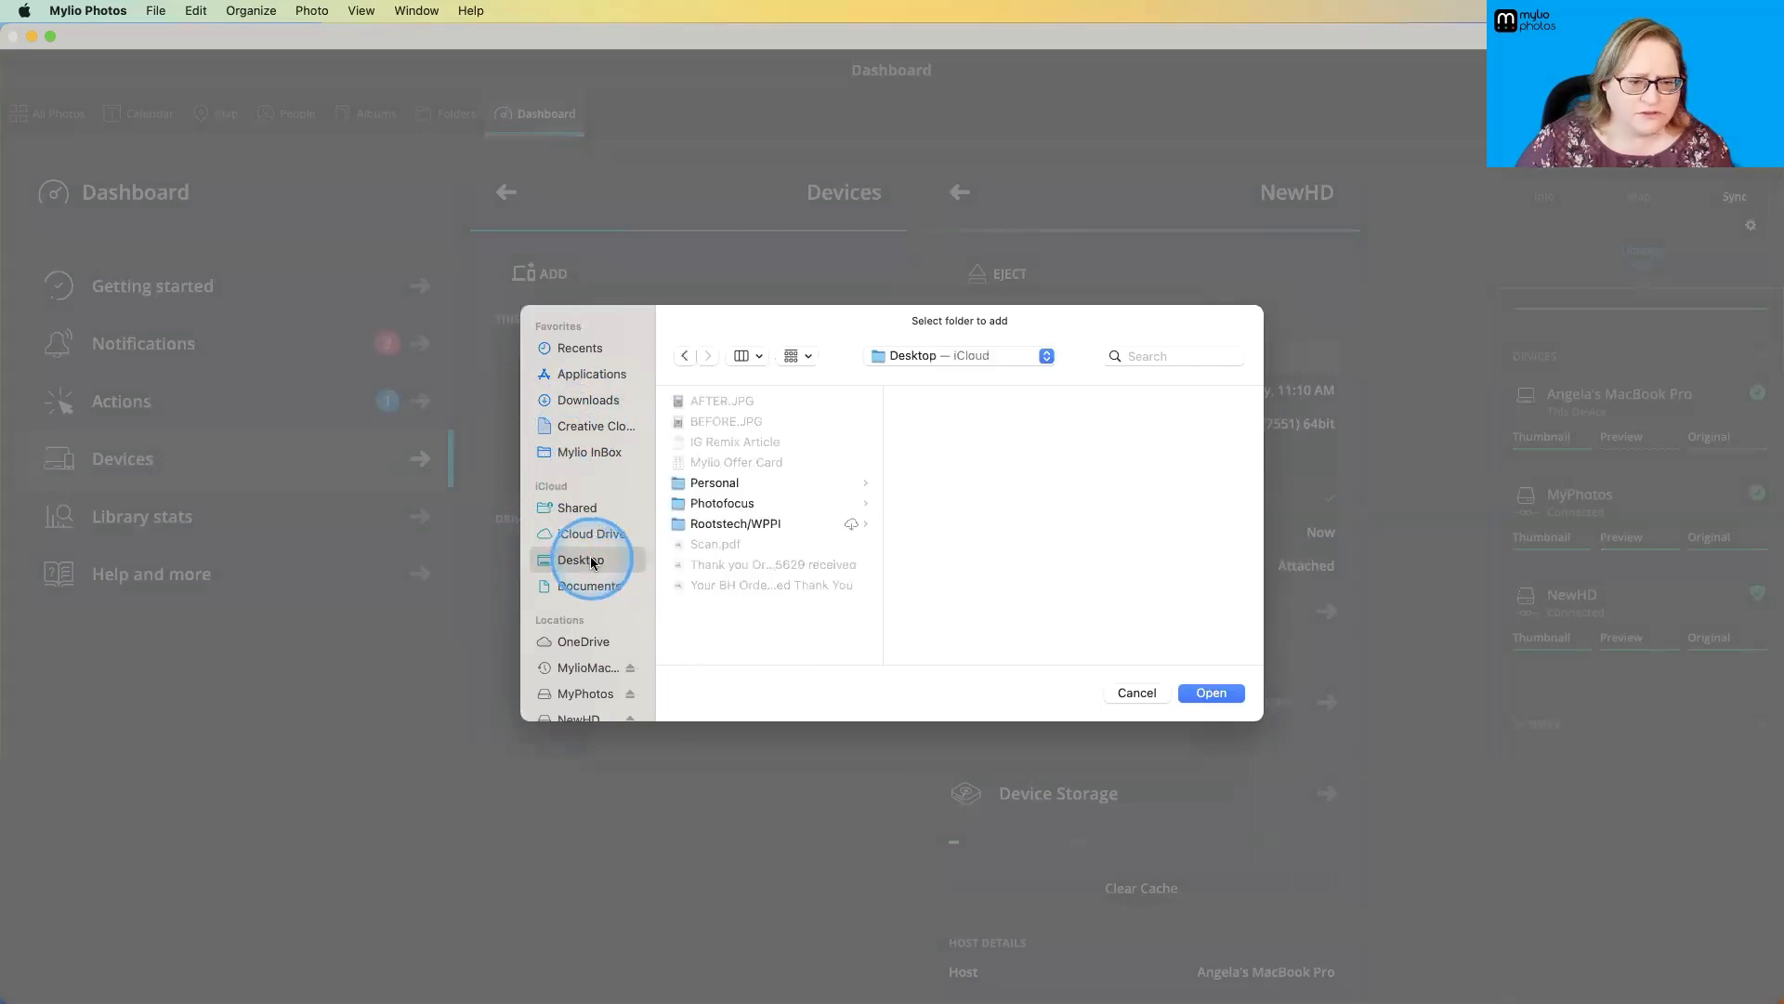
pyautogui.click(714, 503)
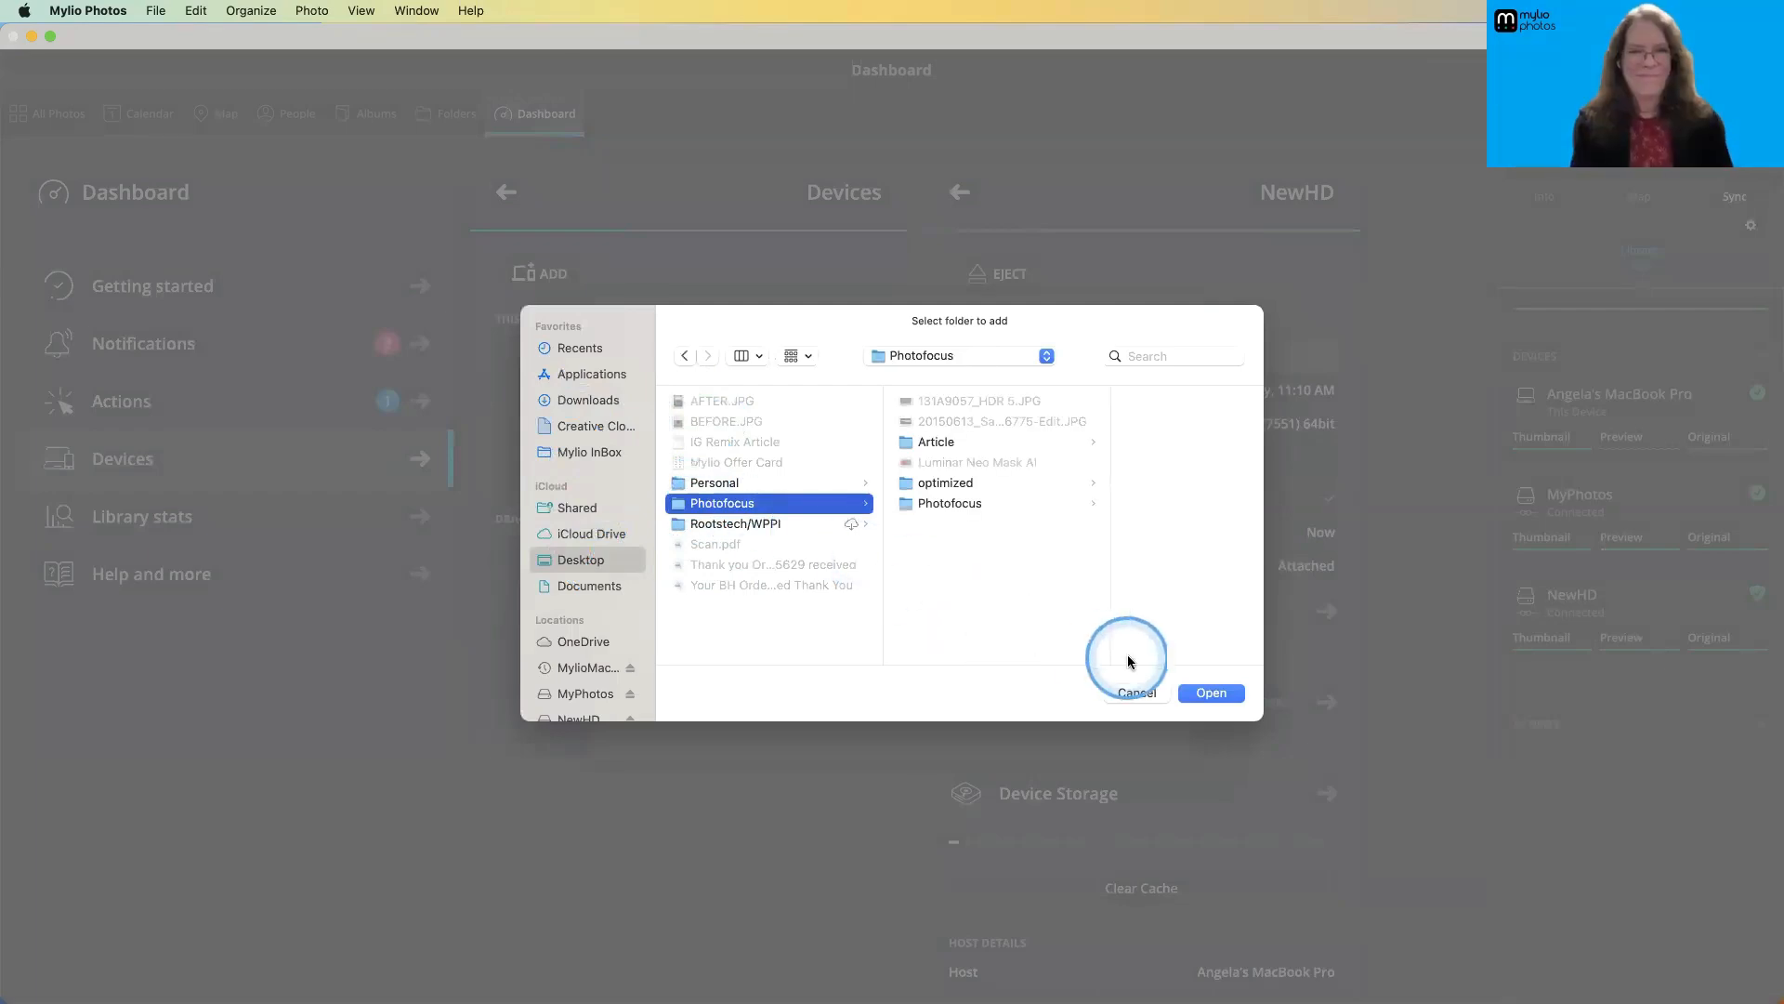
pyautogui.click(1208, 693)
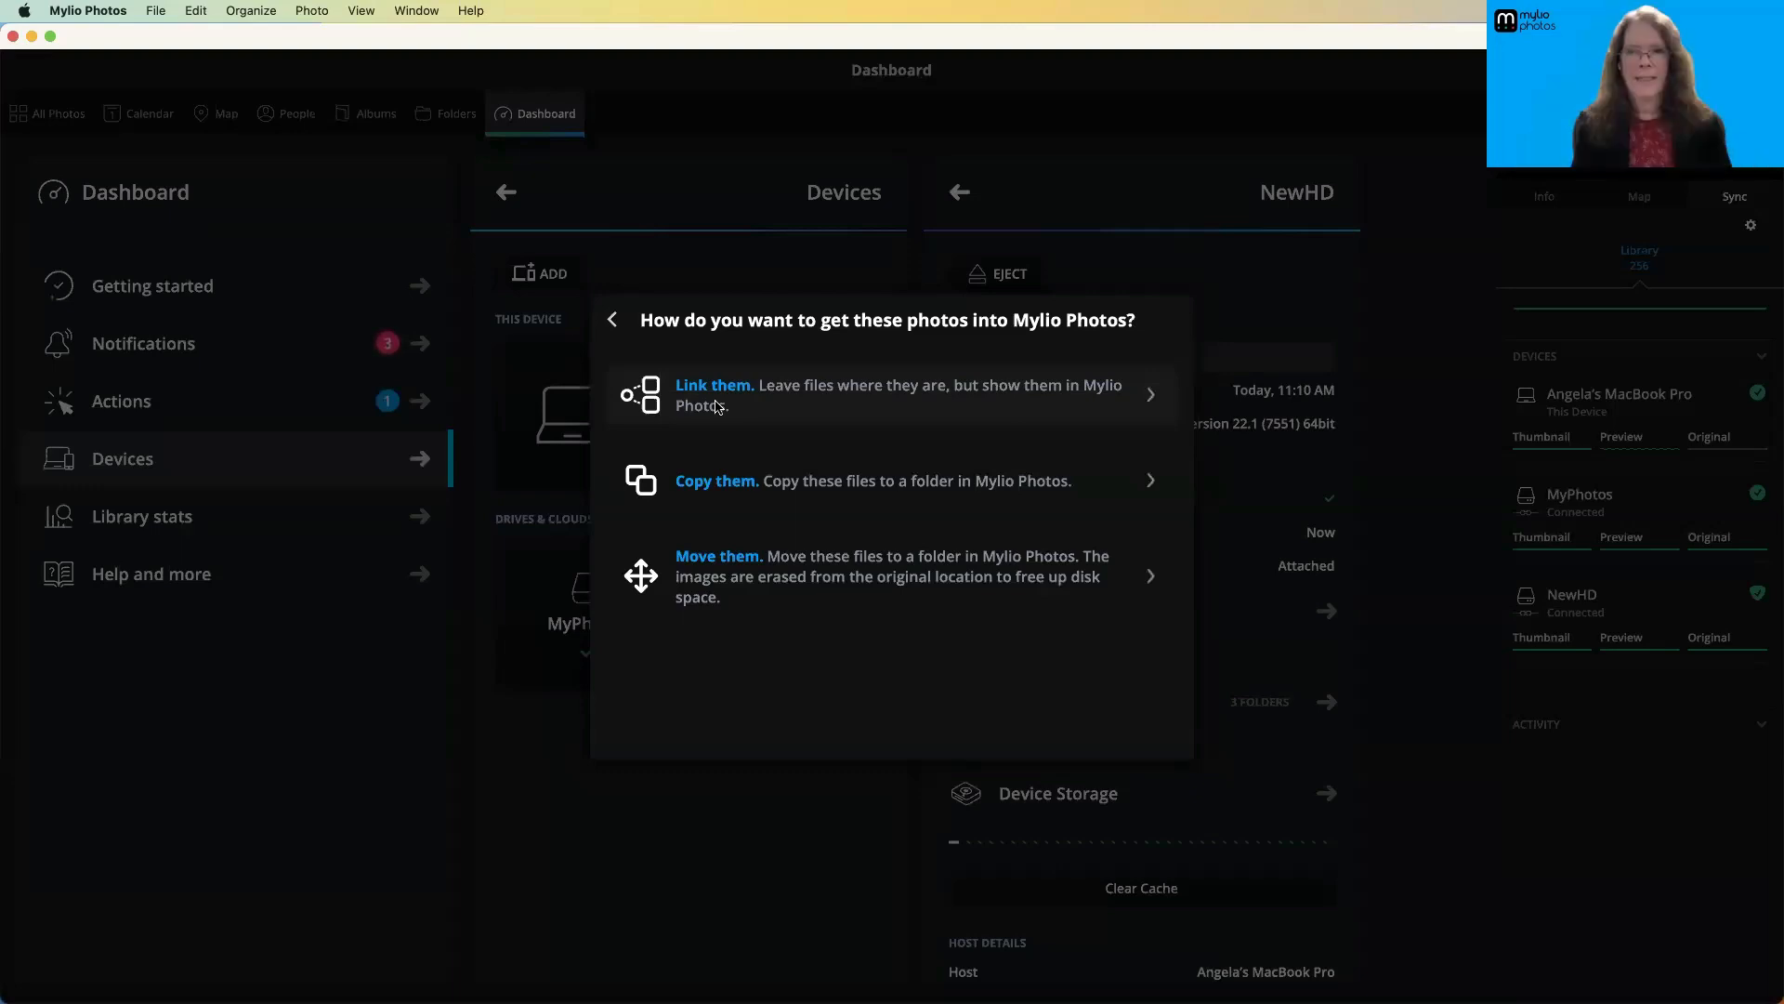
pyautogui.click(612, 322)
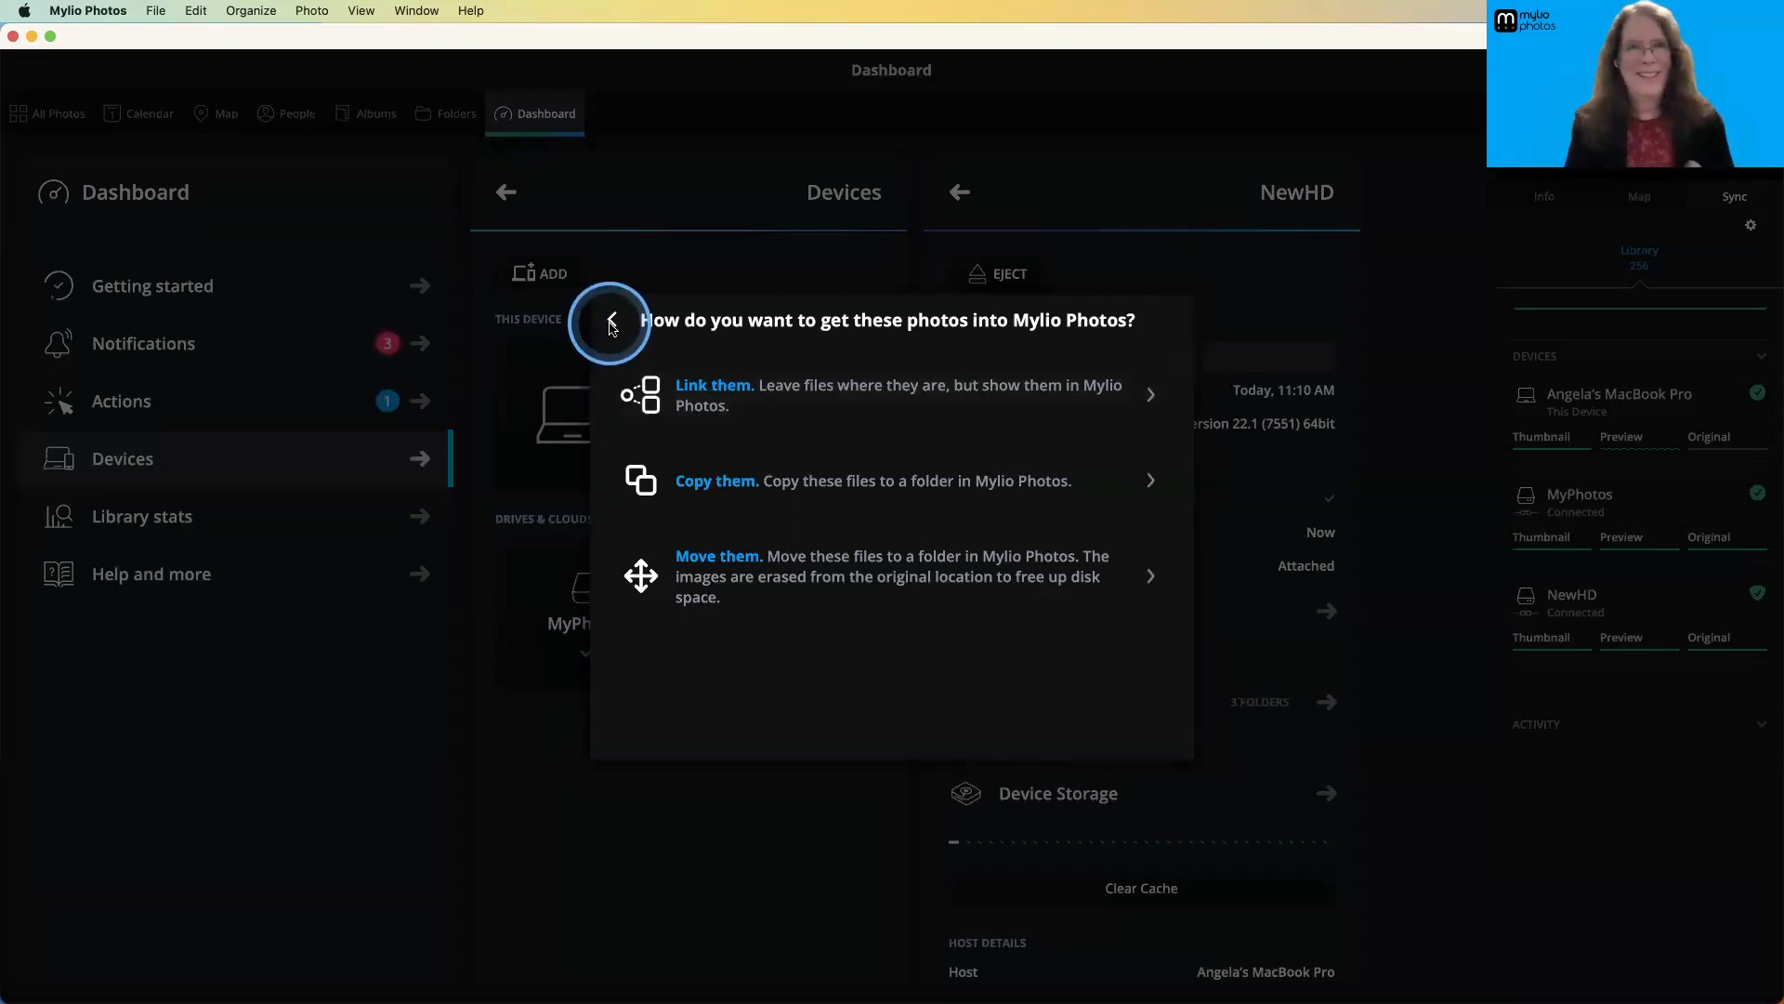
pyautogui.click(610, 323)
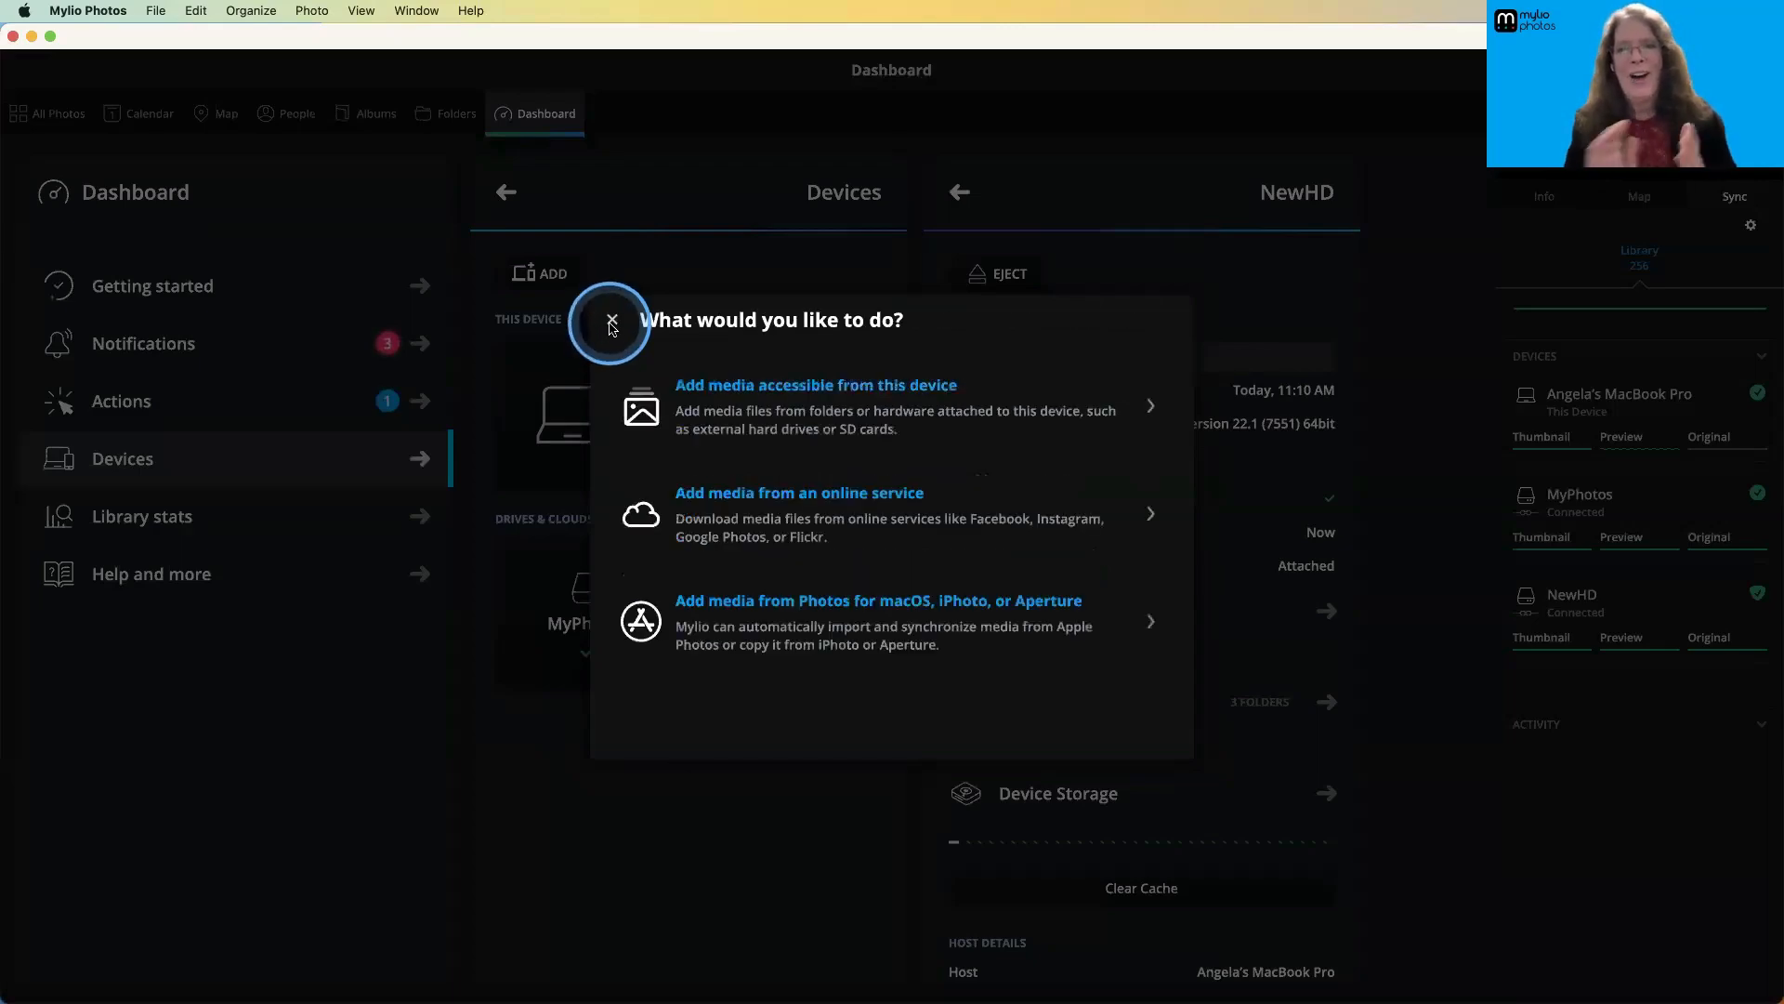
pyautogui.click(610, 322)
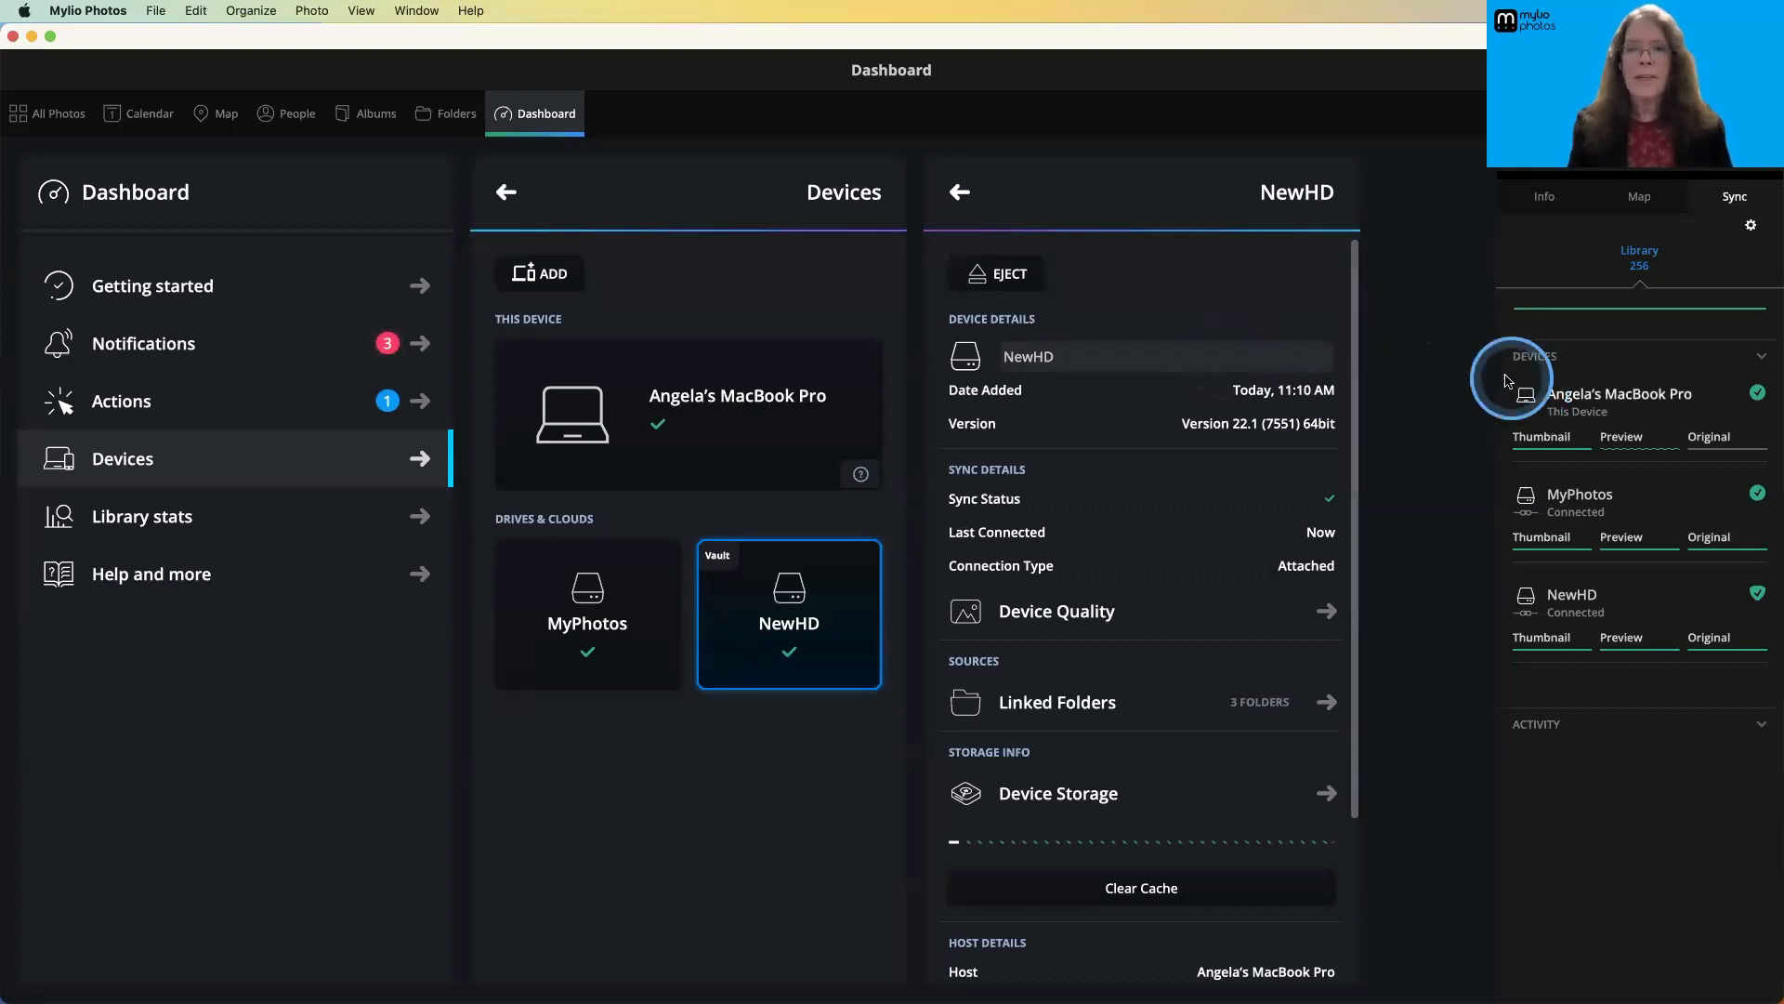
# - Switch to Finder and check the contents of the Mylio folder on the NewHD drive
pyautogui.moveTo(1639, 420)
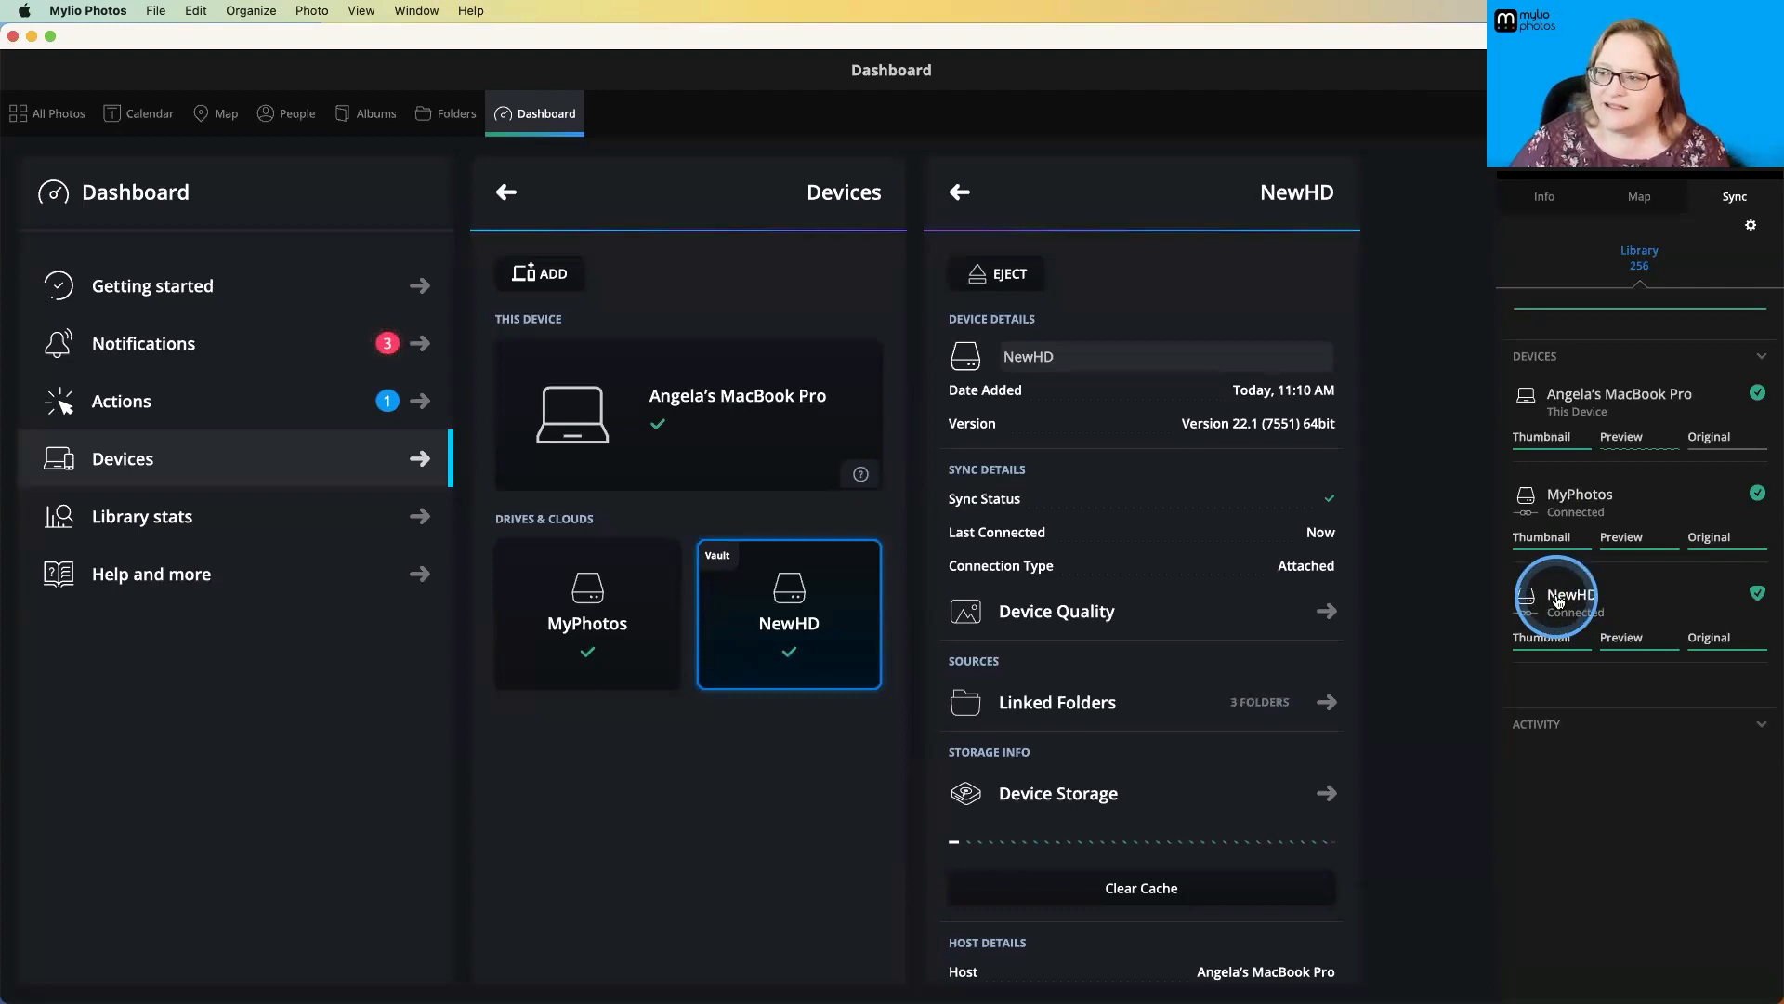
pyautogui.press('super+Tab')
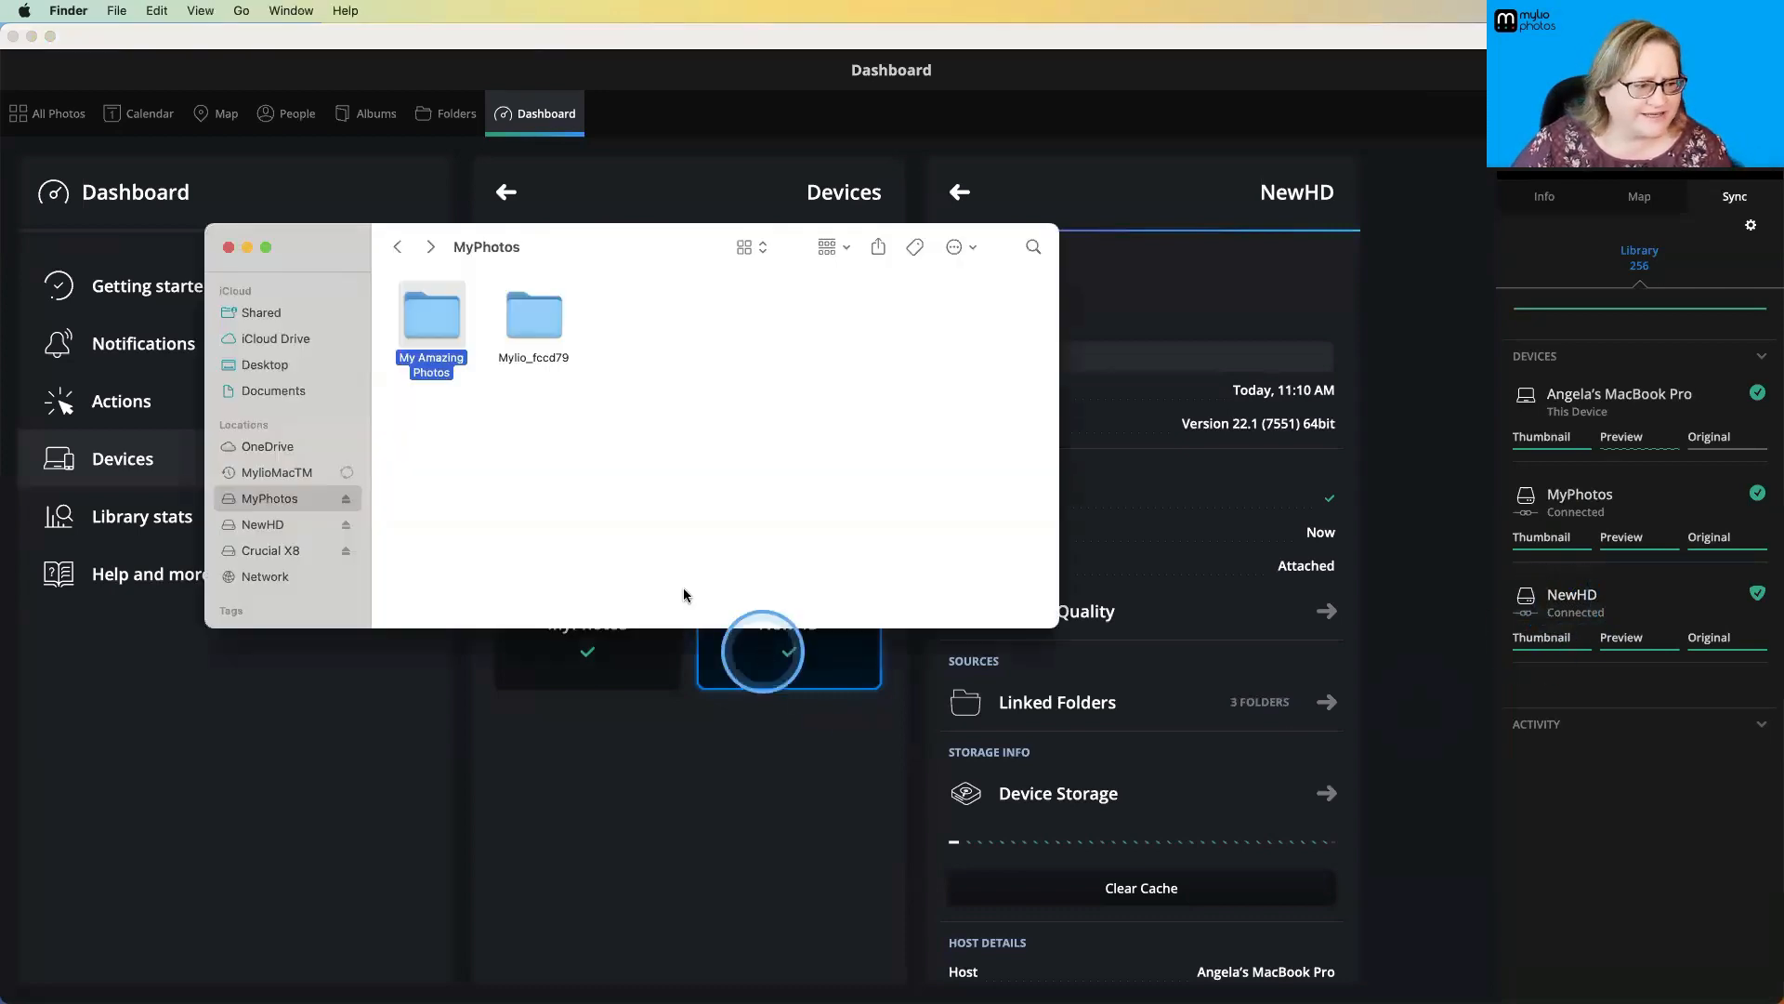
pyautogui.click(263, 524)
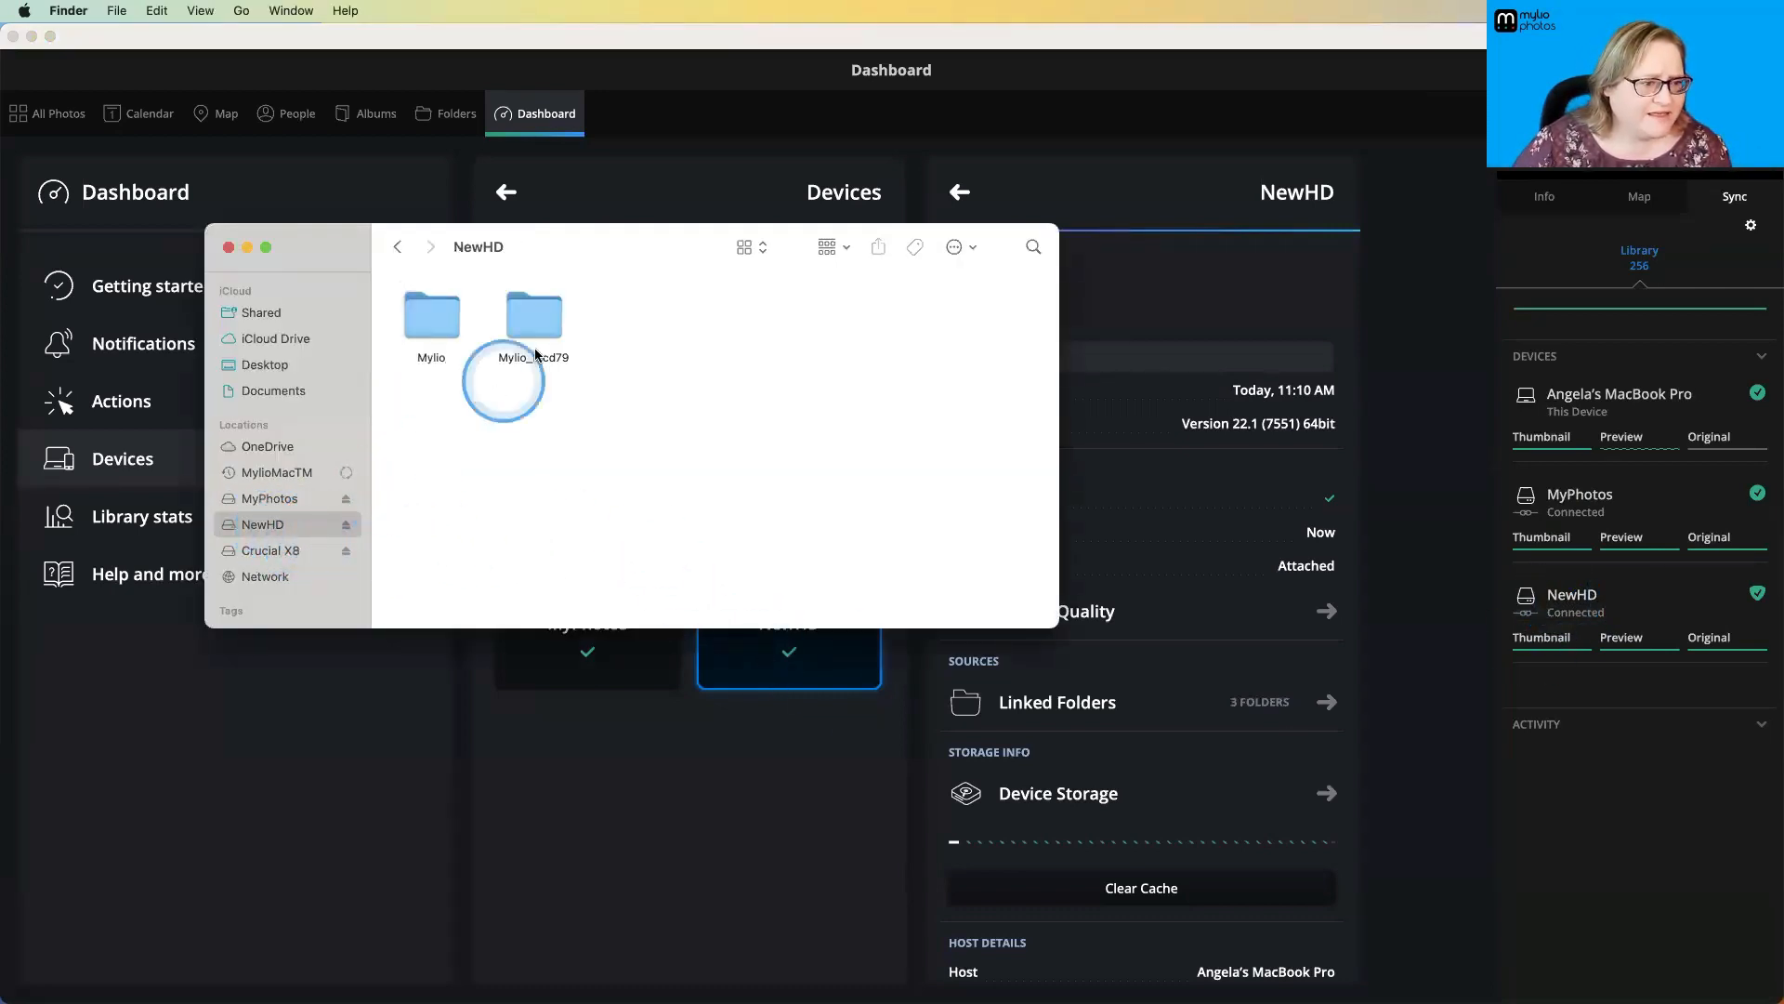
pyautogui.doubleClick(430, 319)
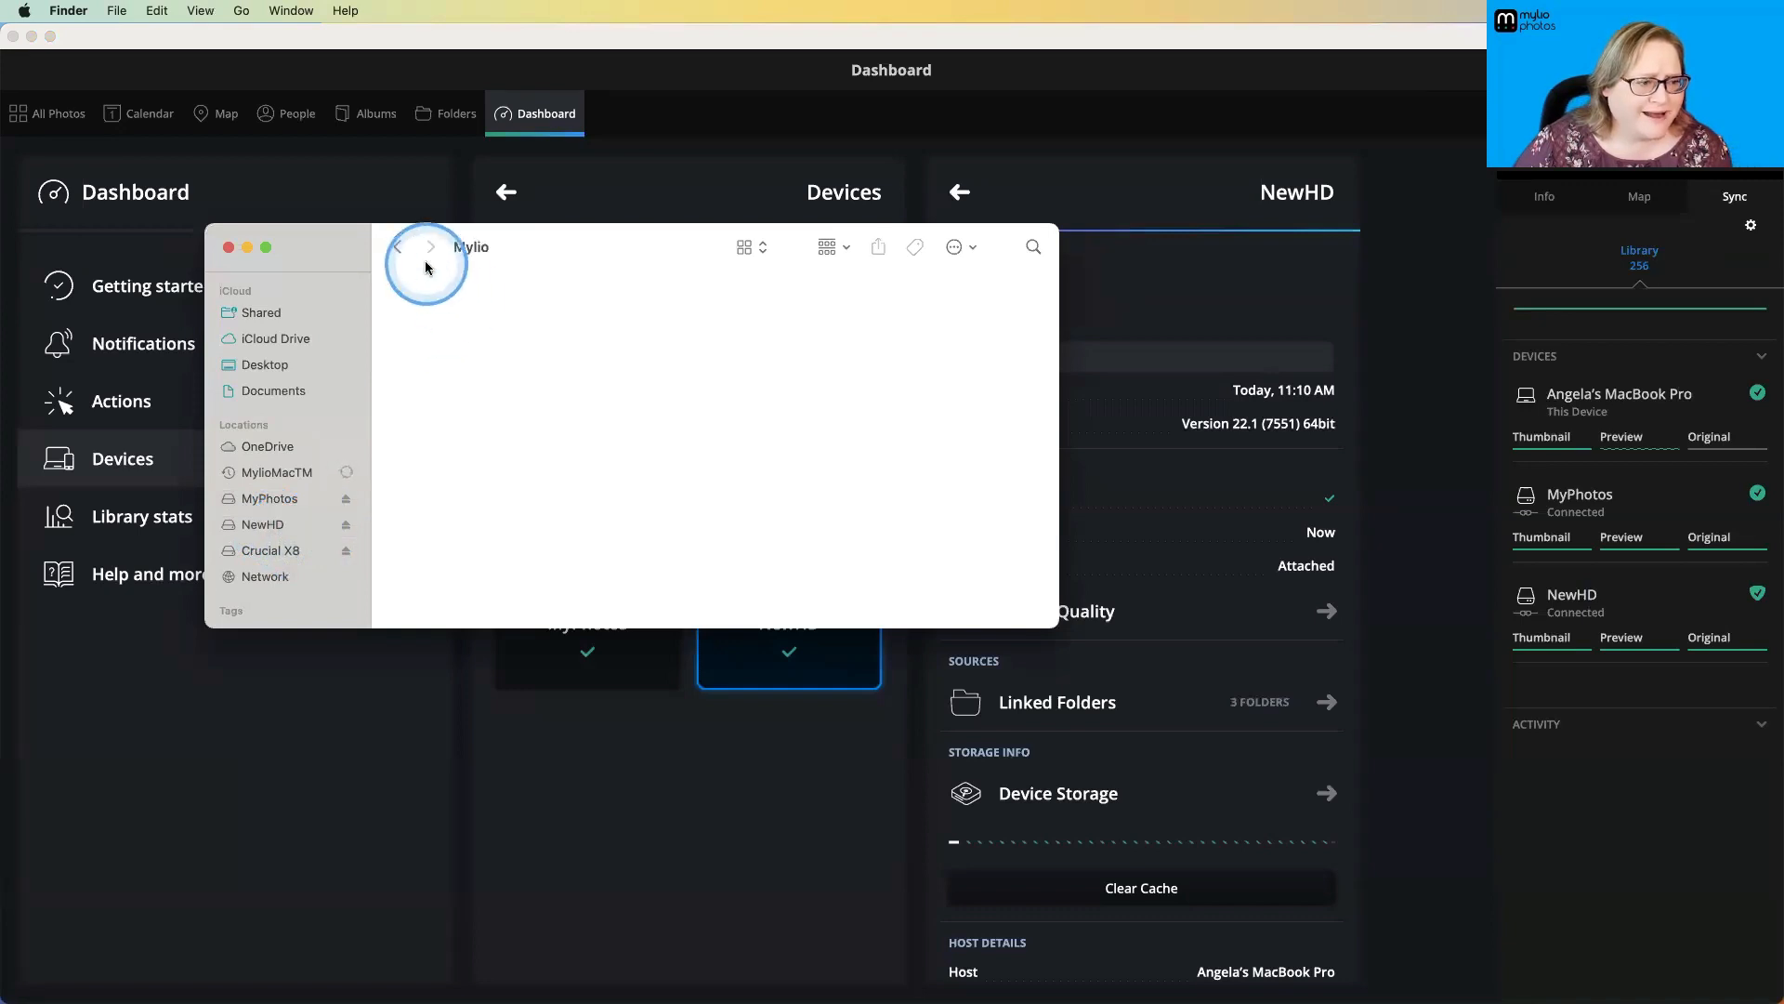
pyautogui.click(398, 247)
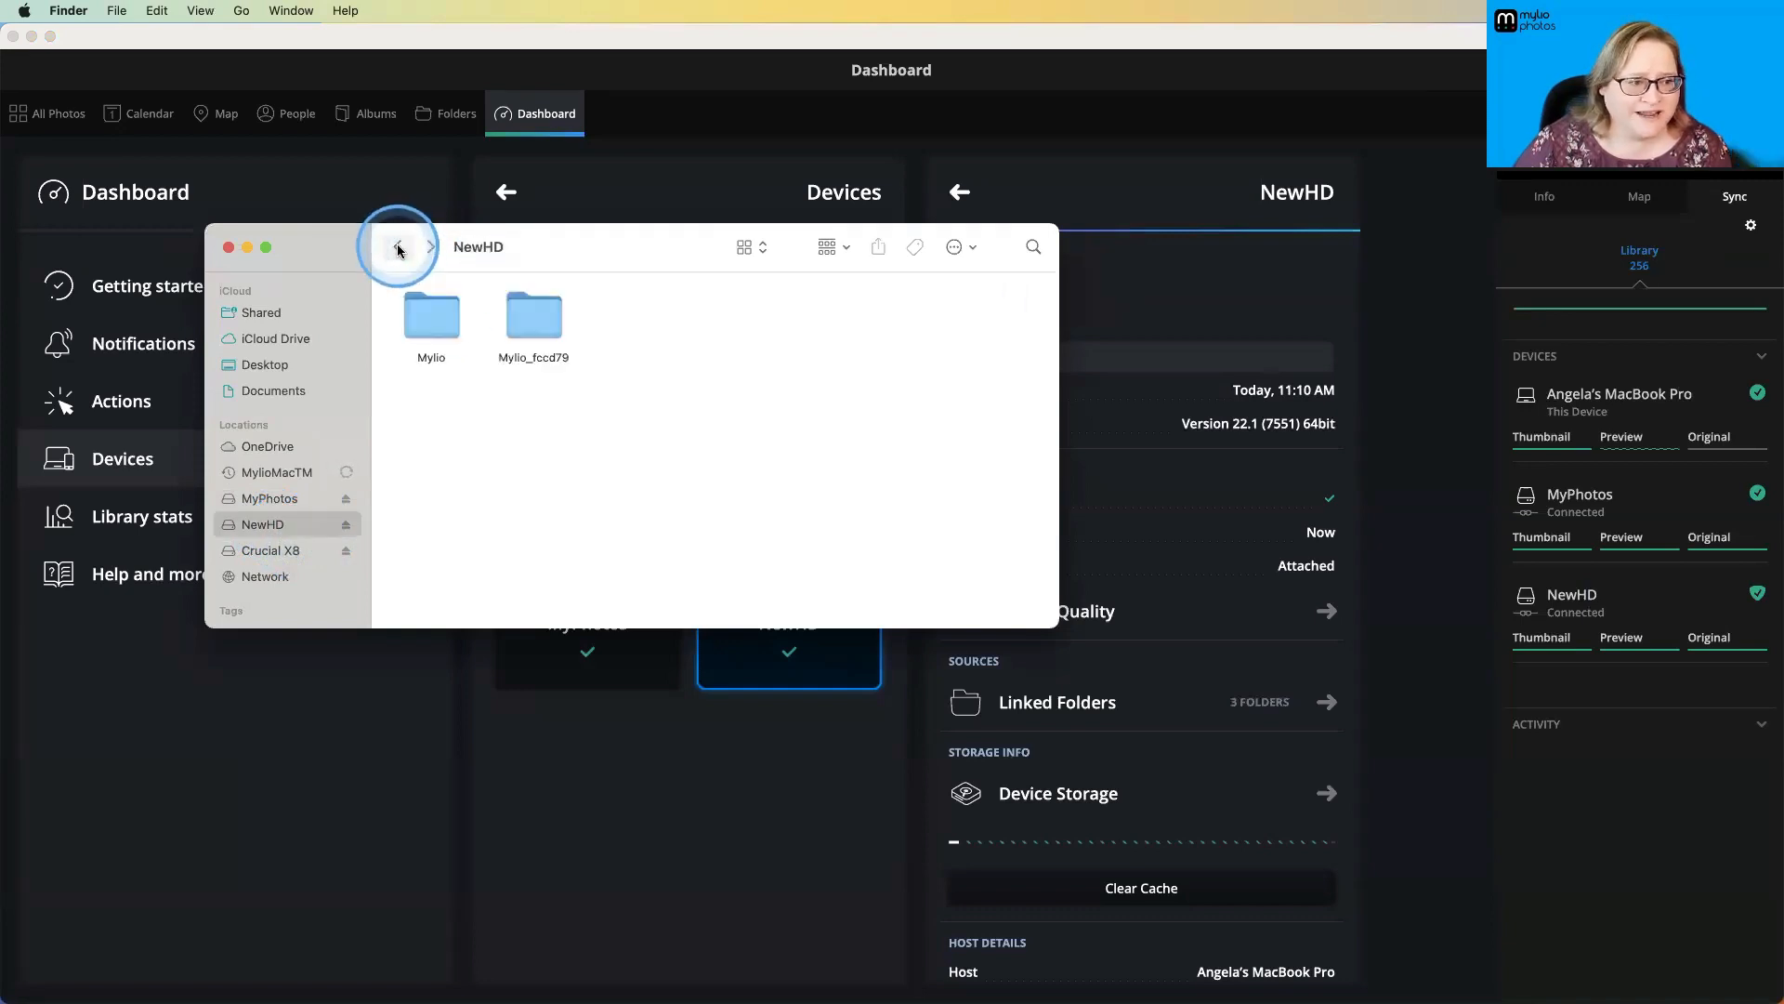
# - Browse NewHD's Mylio_fccd79 folder through MyPhotos to My Amazing Photos, examine the image files, and close the Finder window
pyautogui.doubleClick(532, 321)
pyautogui.click(439, 323)
pyautogui.click(669, 411)
pyautogui.click(552, 430)
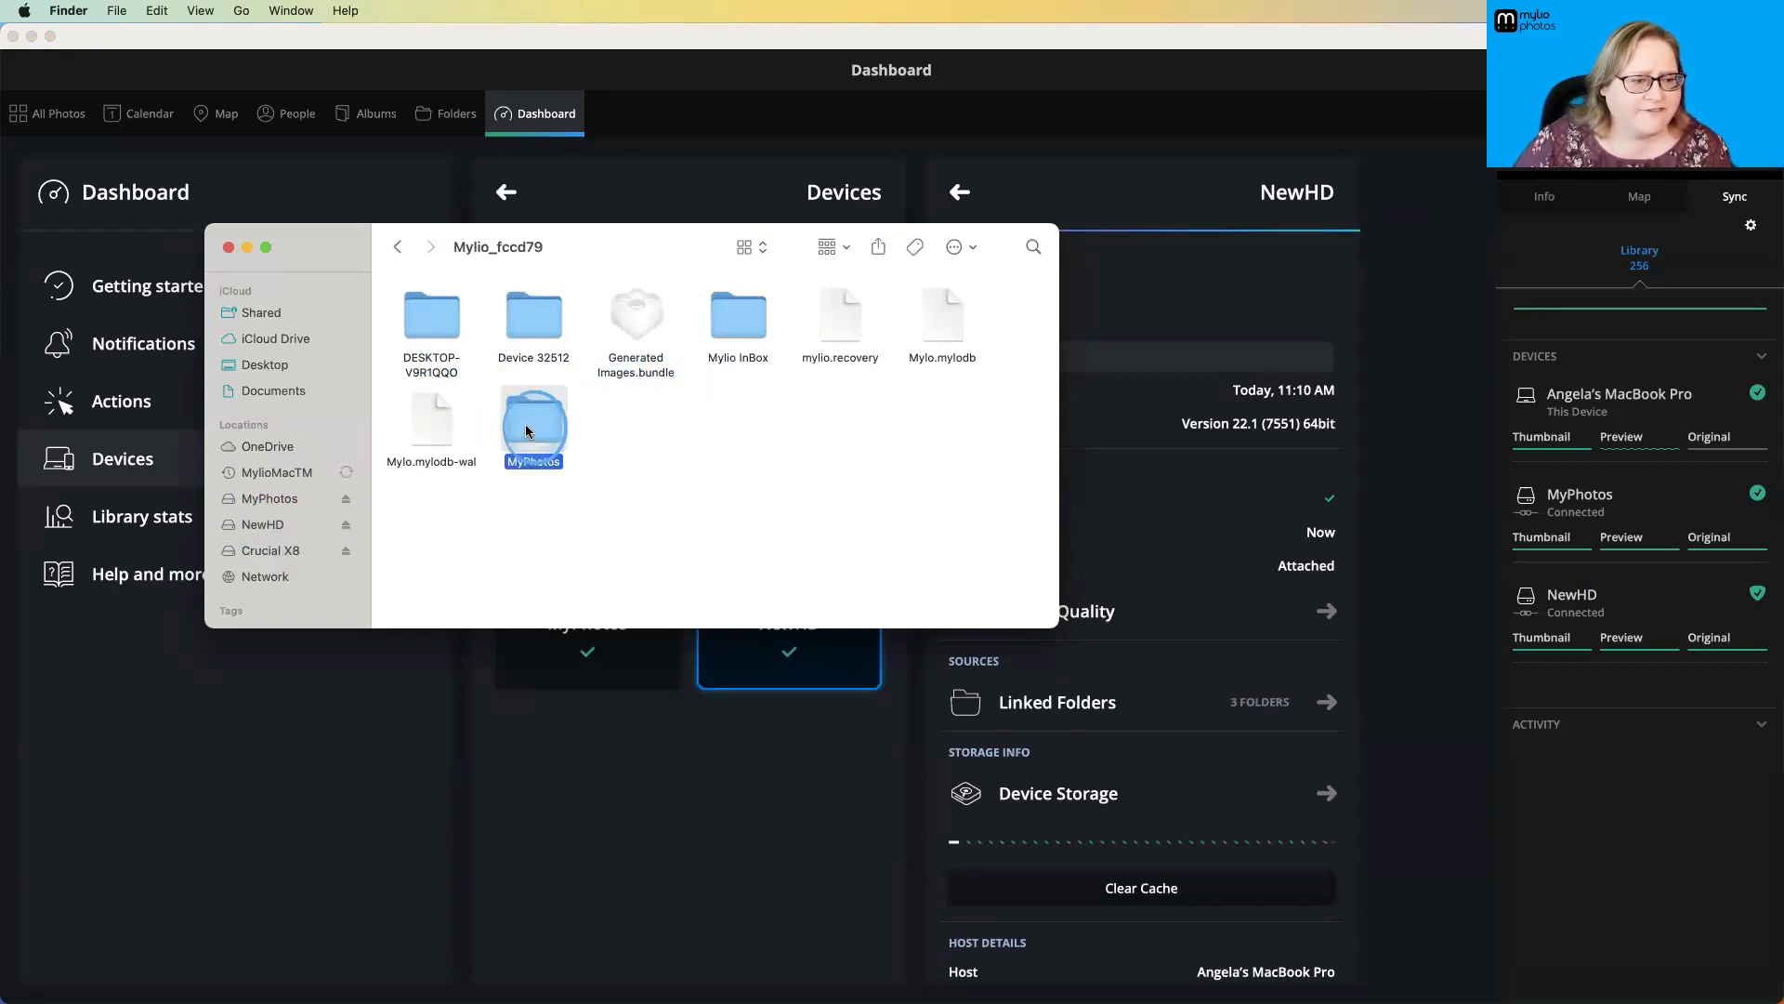
pyautogui.doubleClick(526, 429)
pyautogui.click(439, 327)
pyautogui.doubleClick(450, 375)
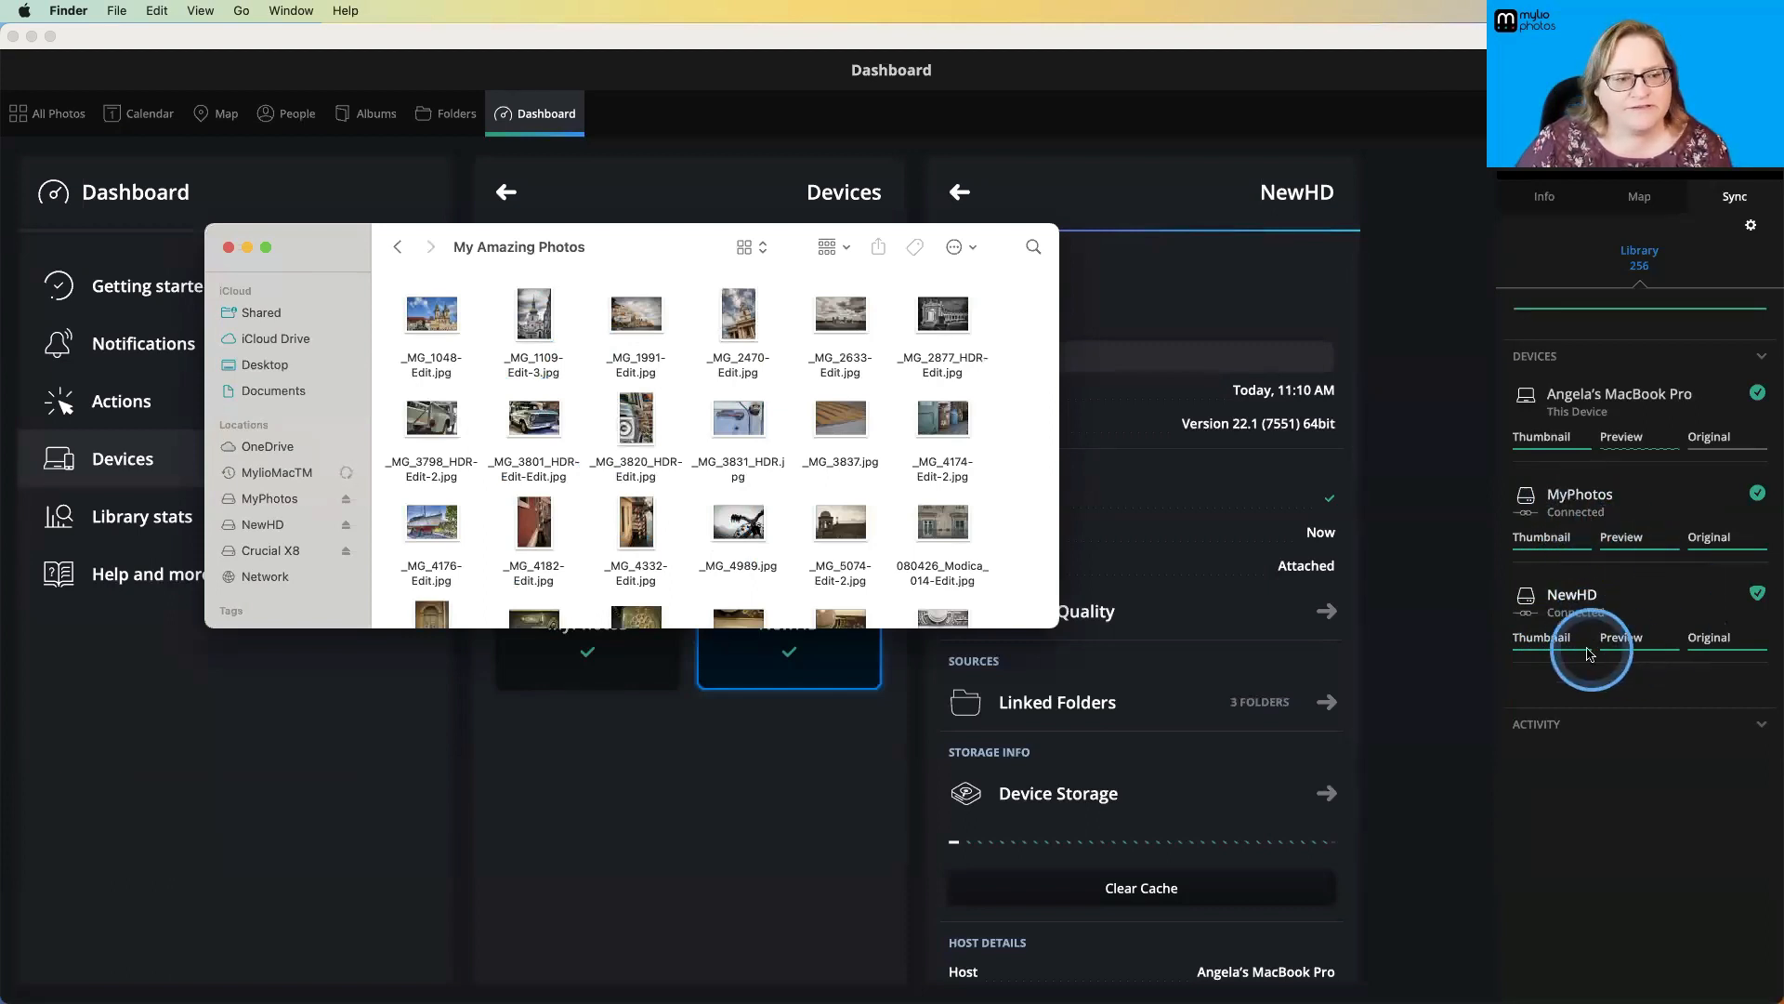
pyautogui.moveTo(1659, 664)
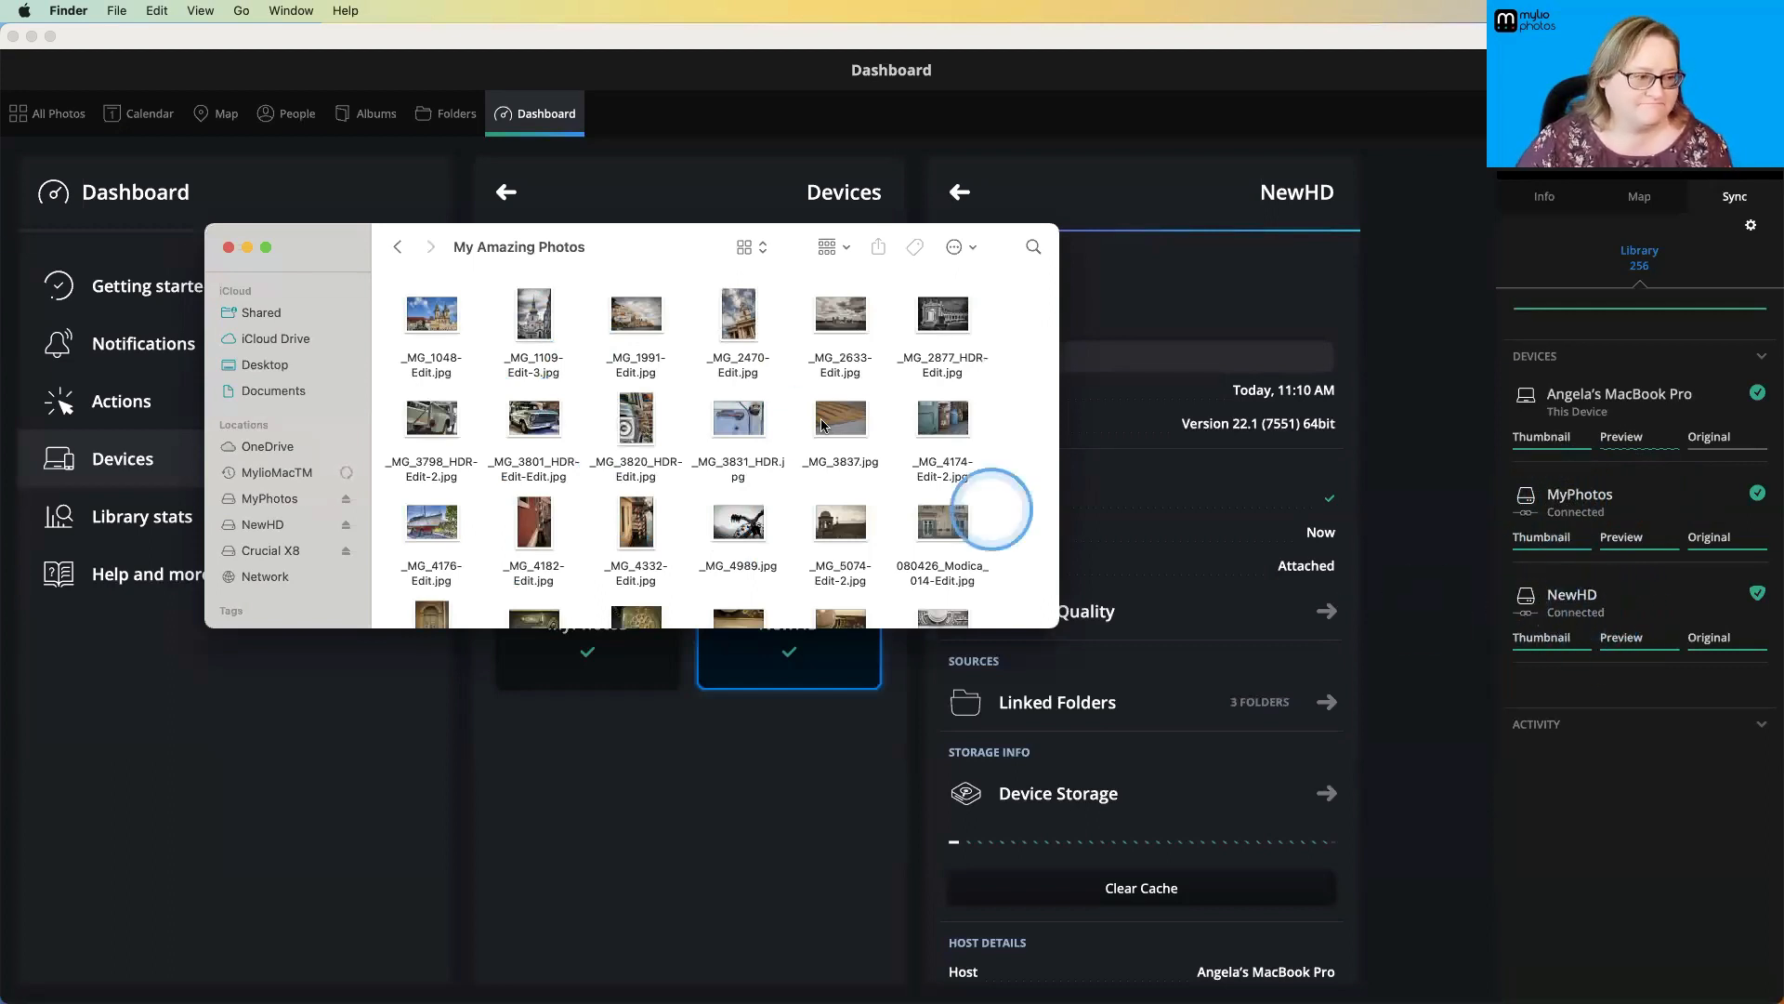
pyautogui.click(229, 247)
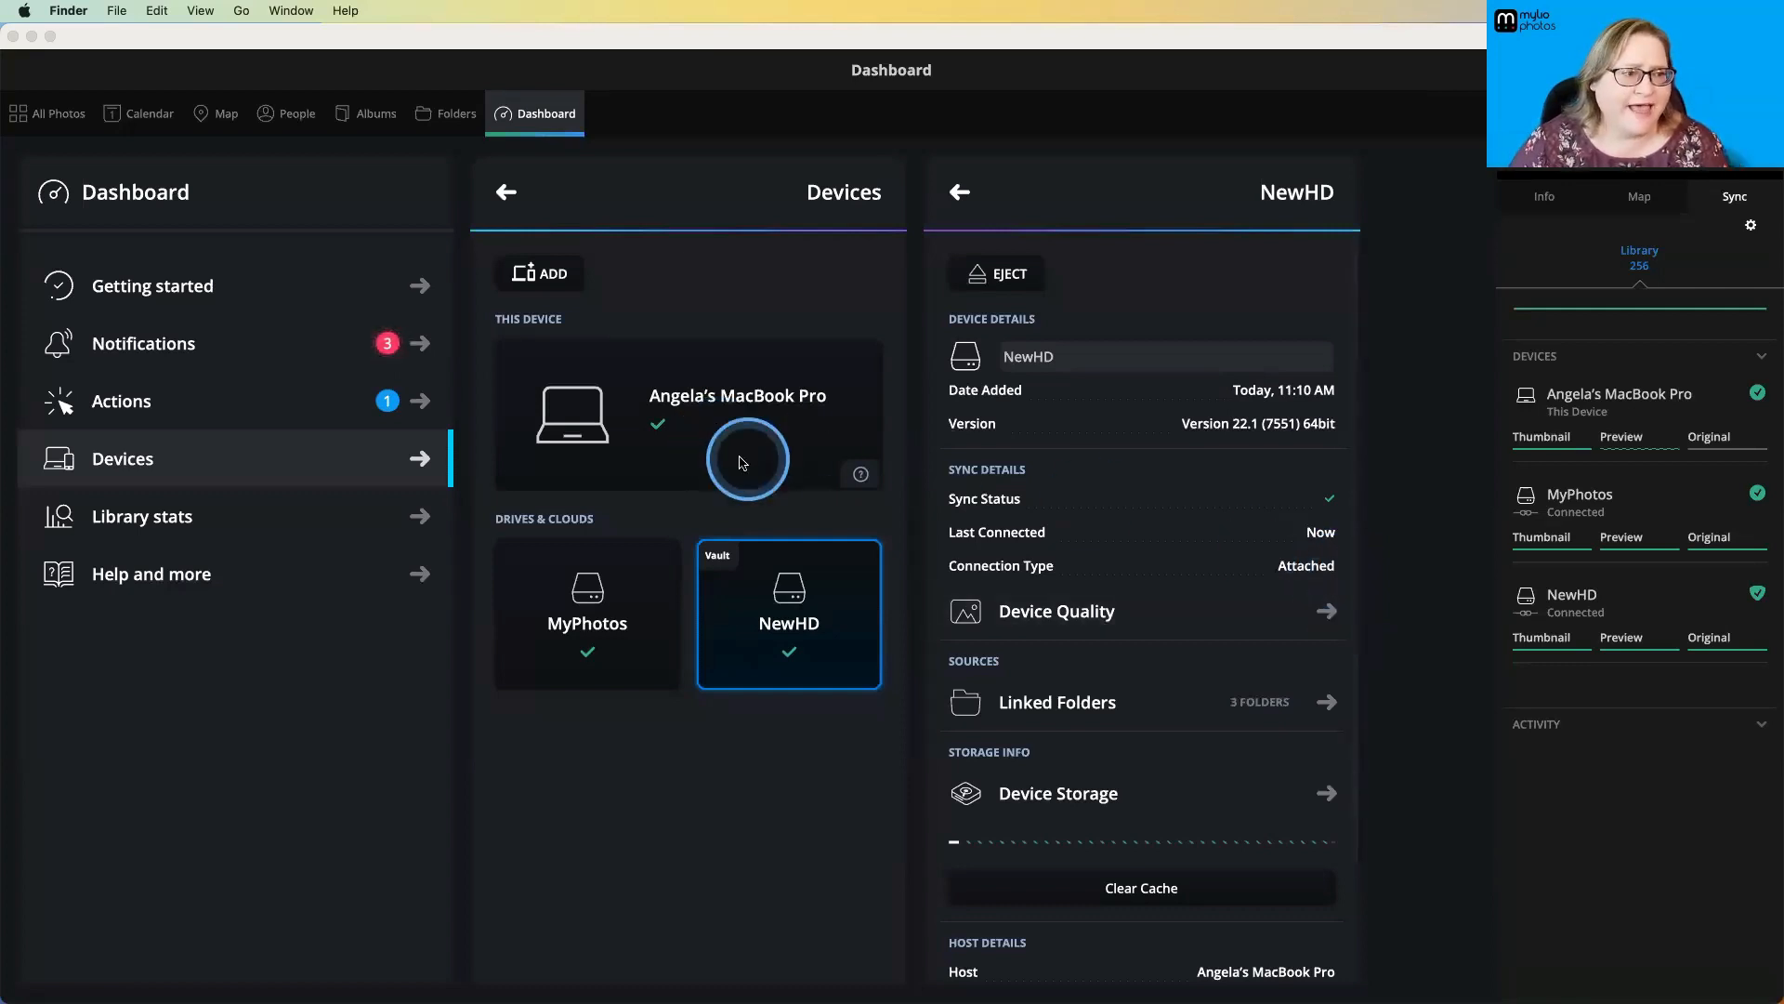
# - Return to Mylio Photos, display All Photos, and look over the available filter categories before hiding them
pyautogui.click(444, 118)
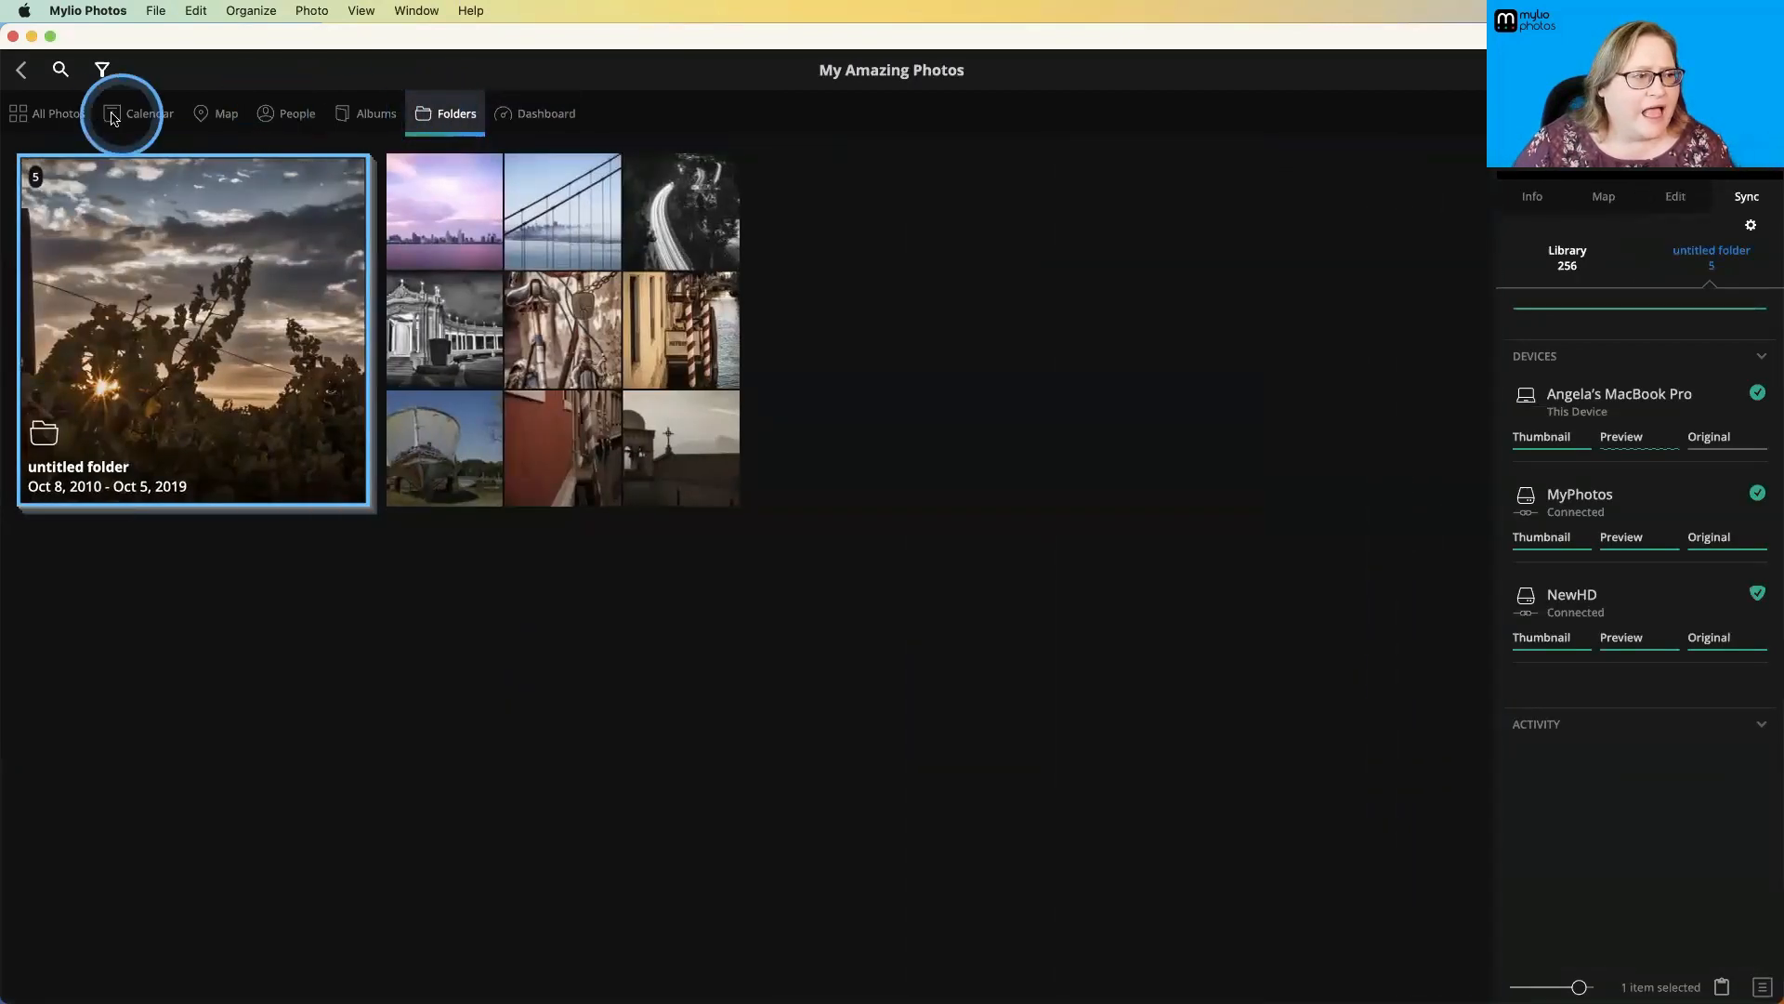
pyautogui.click(60, 115)
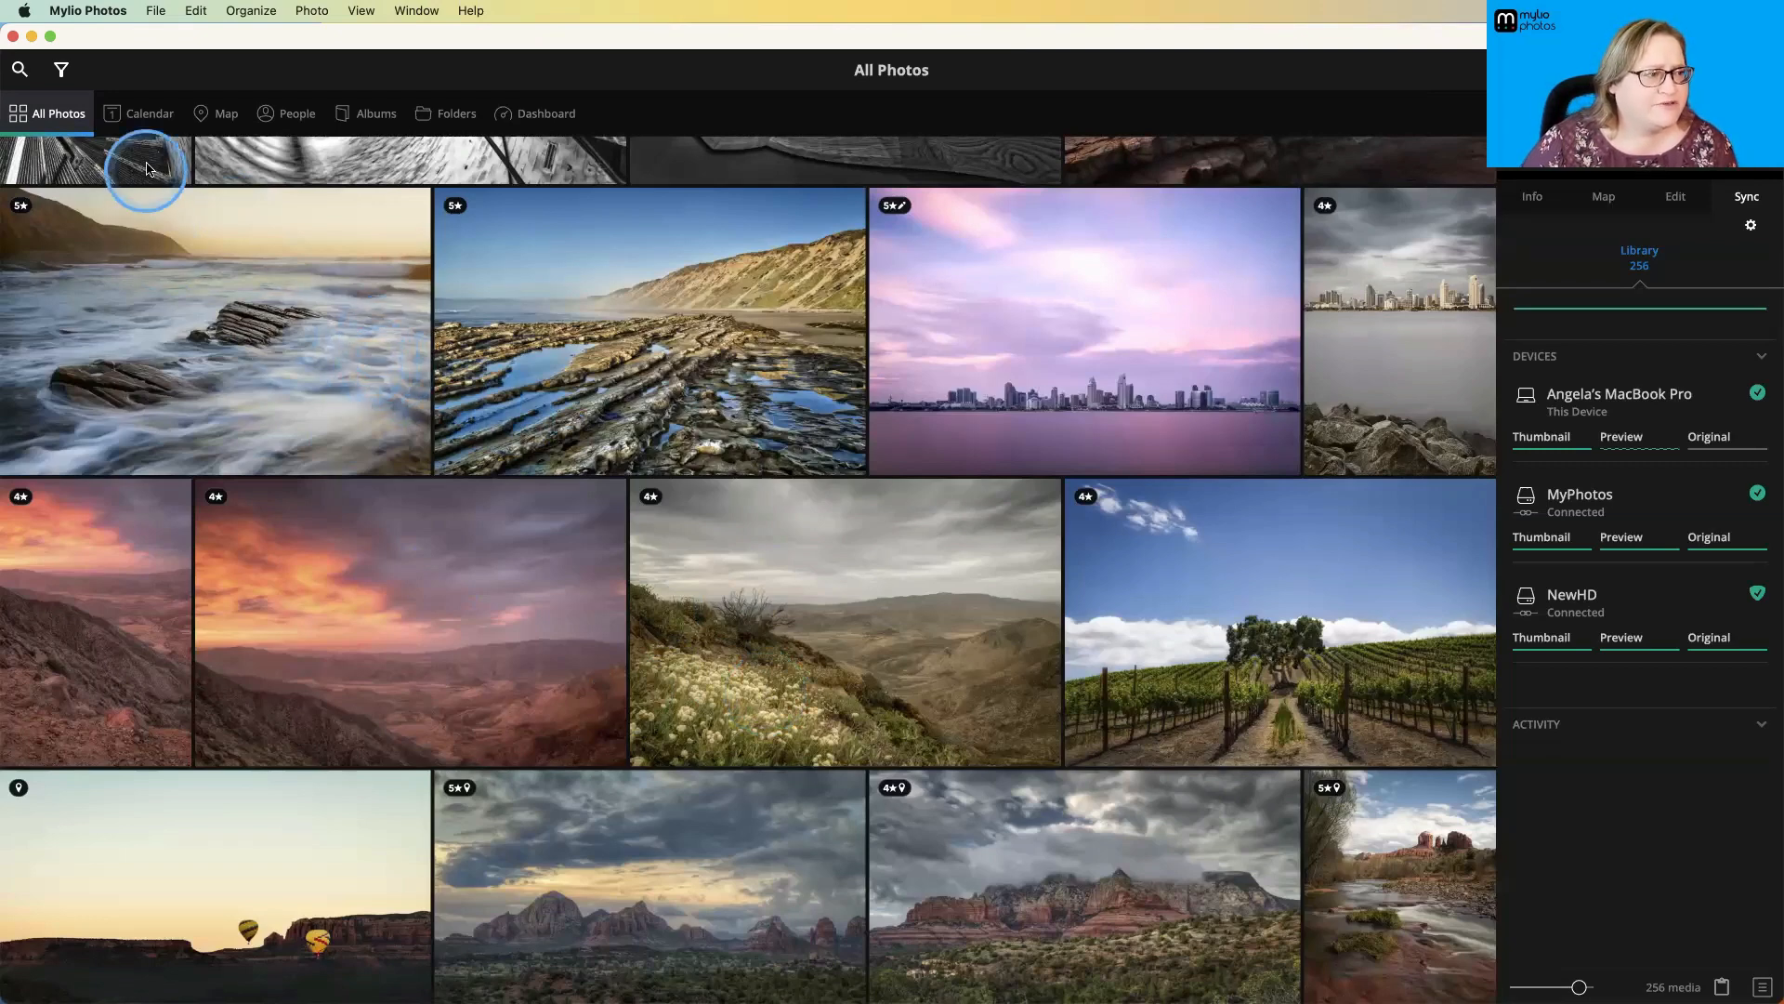
pyautogui.click(62, 70)
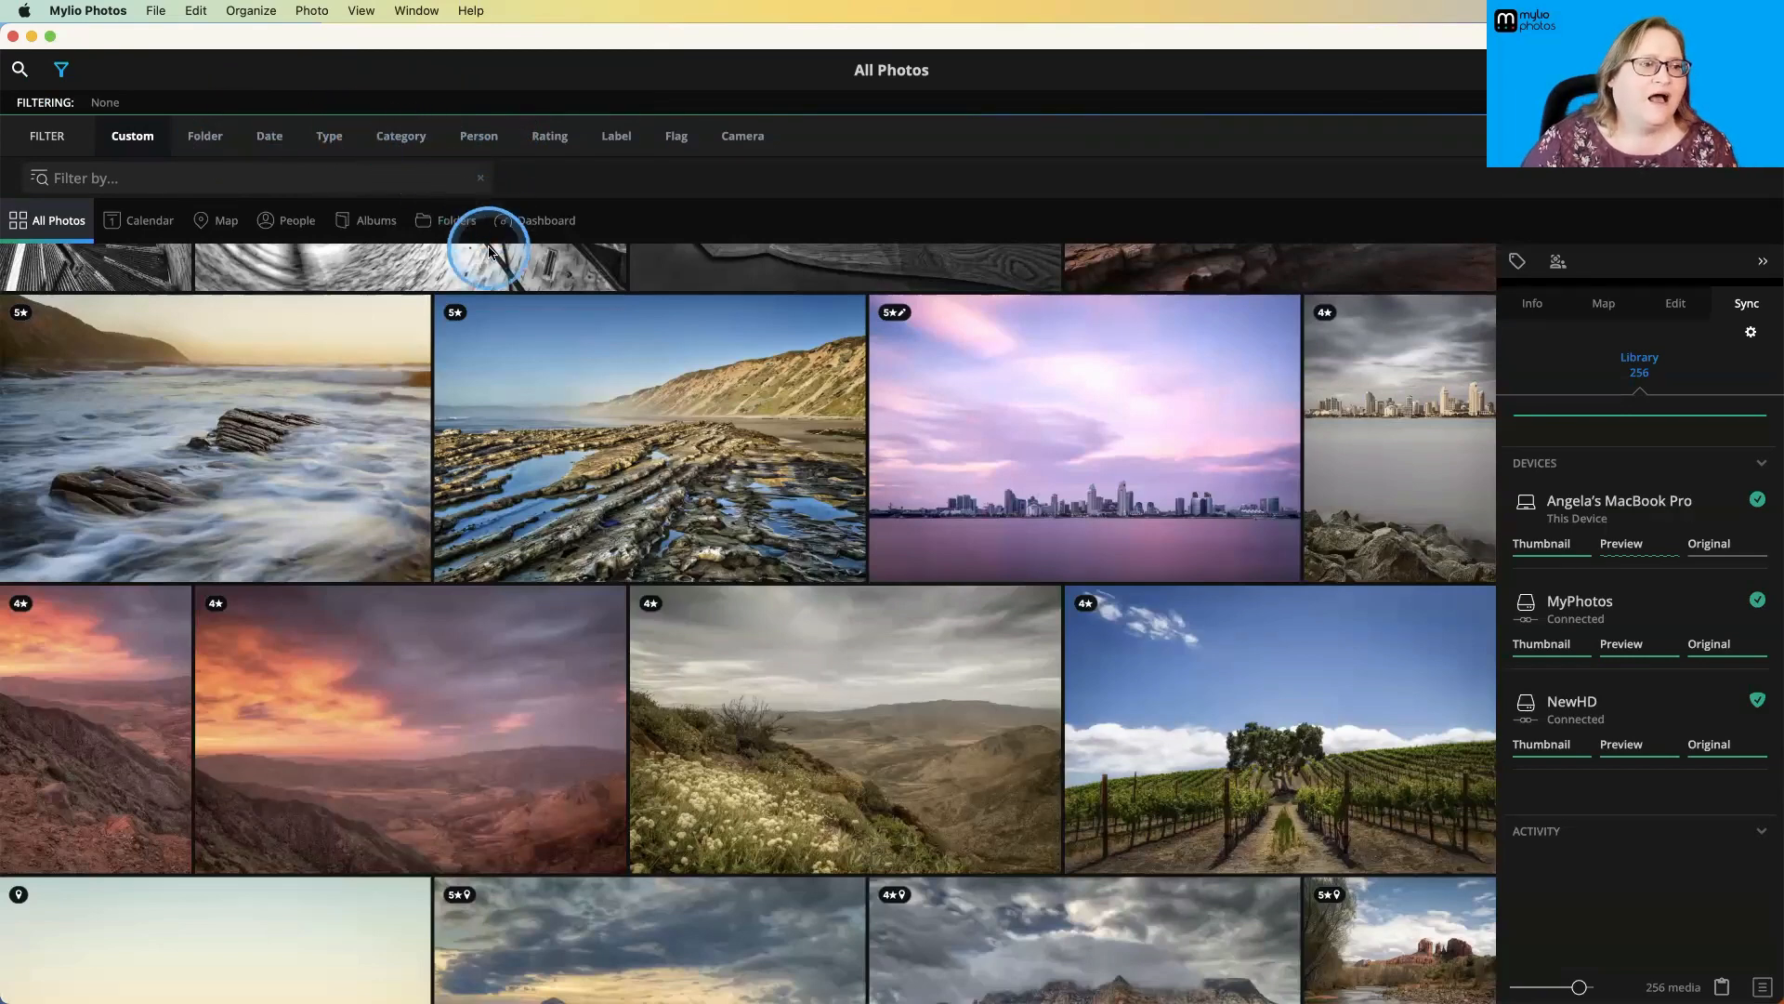
pyautogui.click(60, 65)
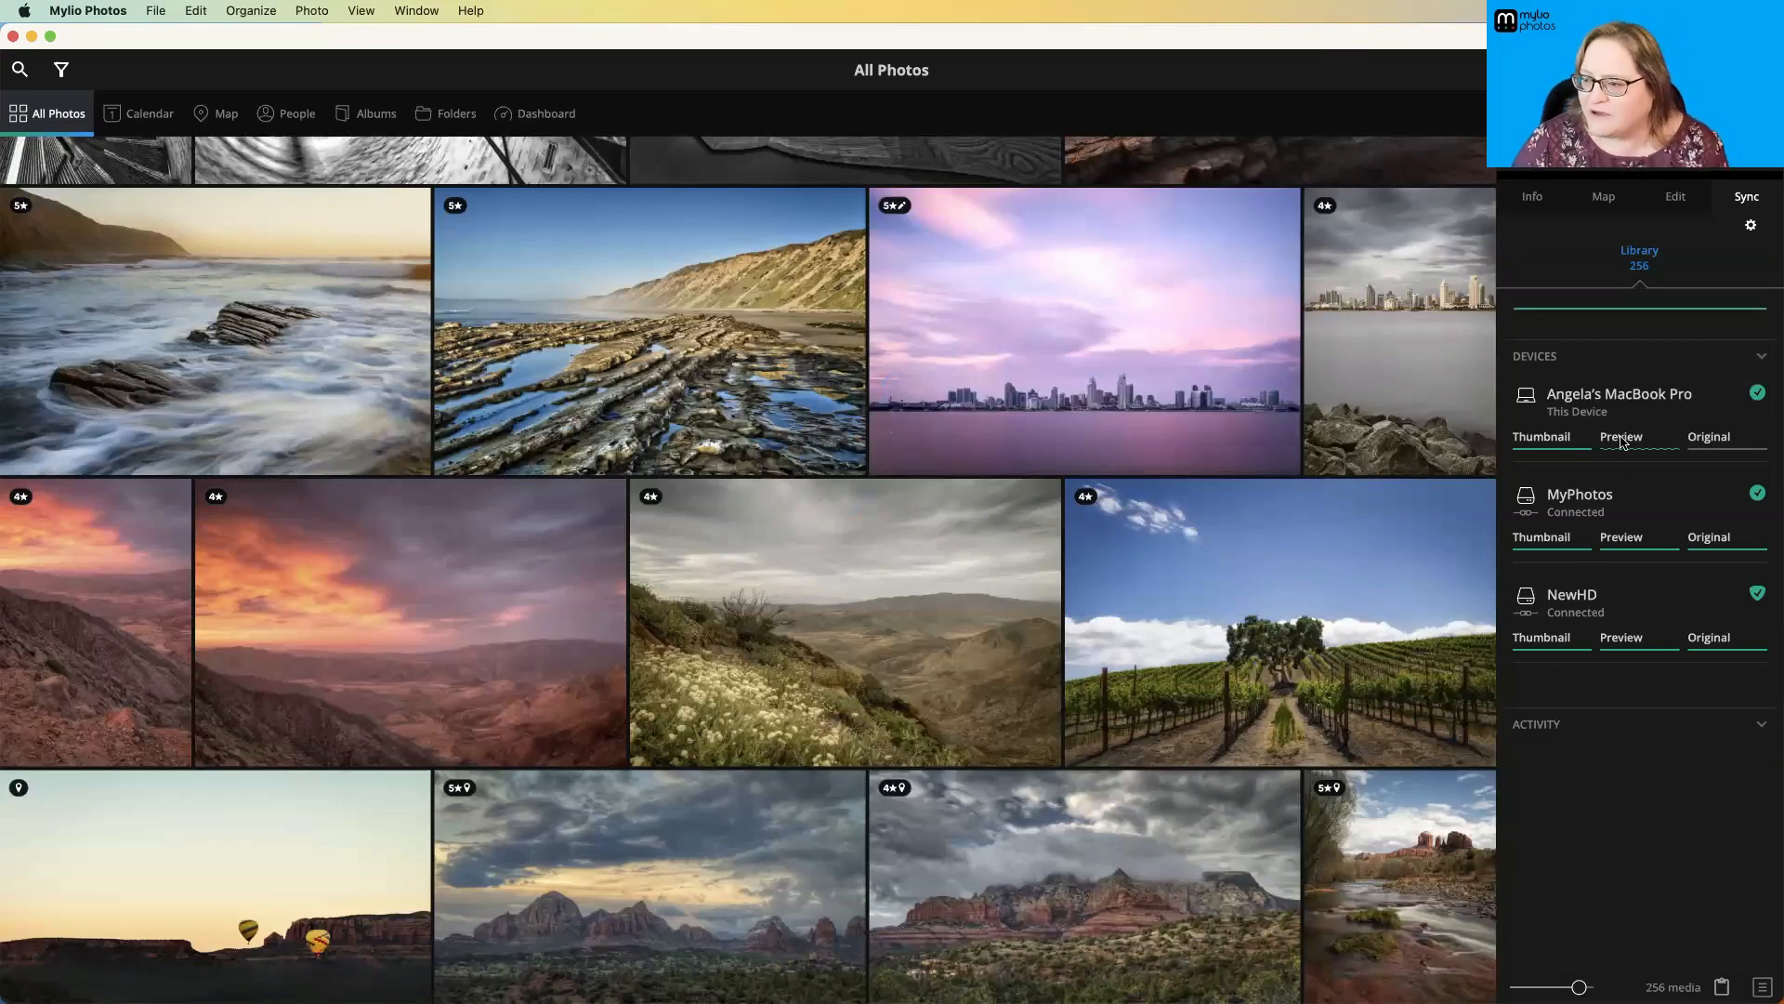
pyautogui.moveTo(1640, 431)
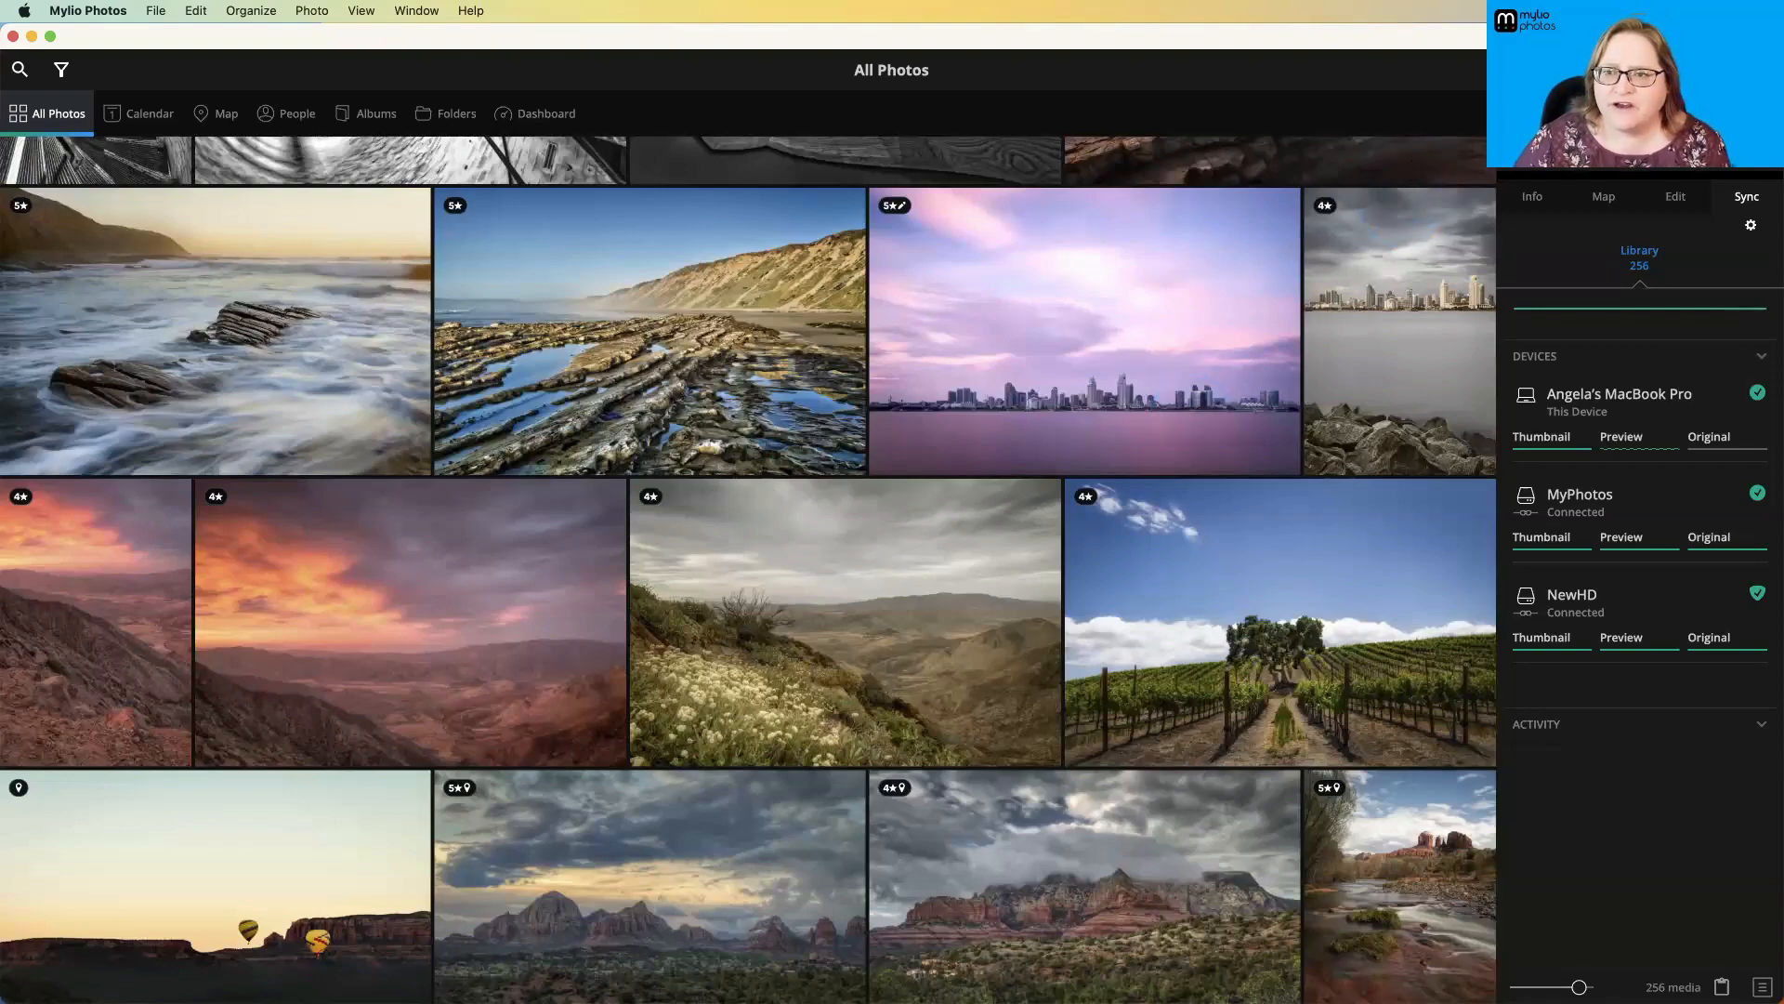
# - Offer the current Photofocus folder for import from this device again, view the import methods, and close the add-media dialog
pyautogui.click(1747, 70)
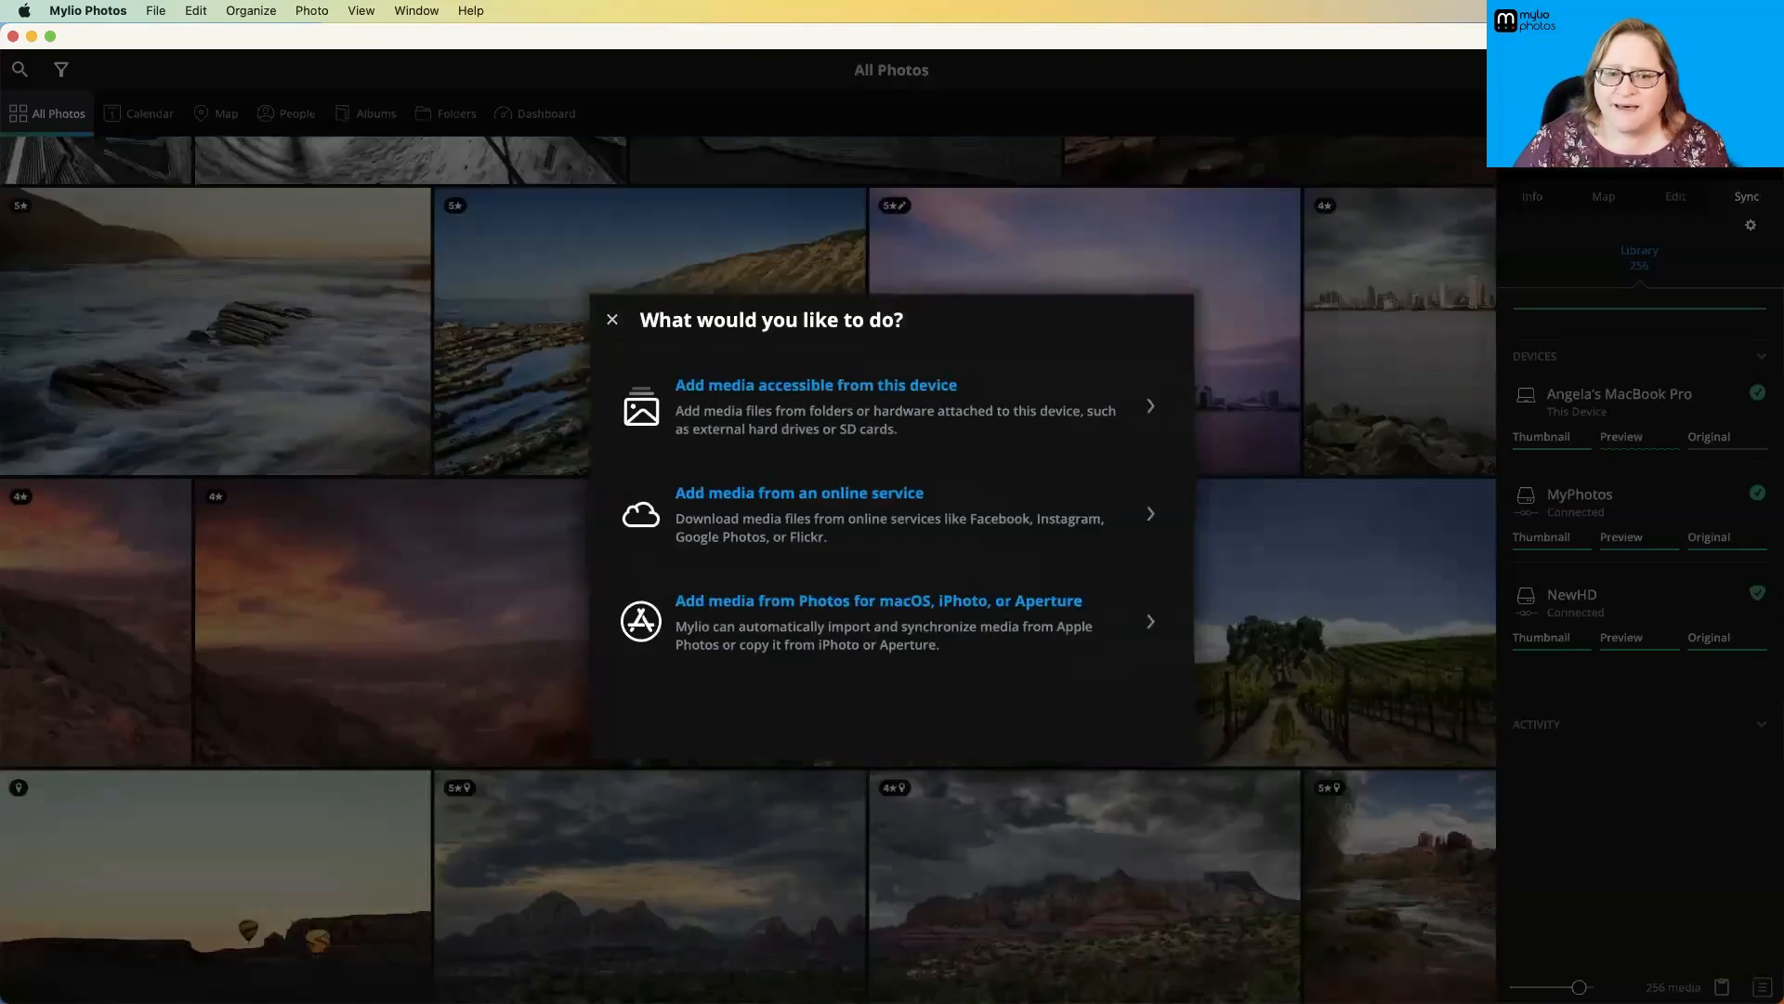
pyautogui.click(823, 381)
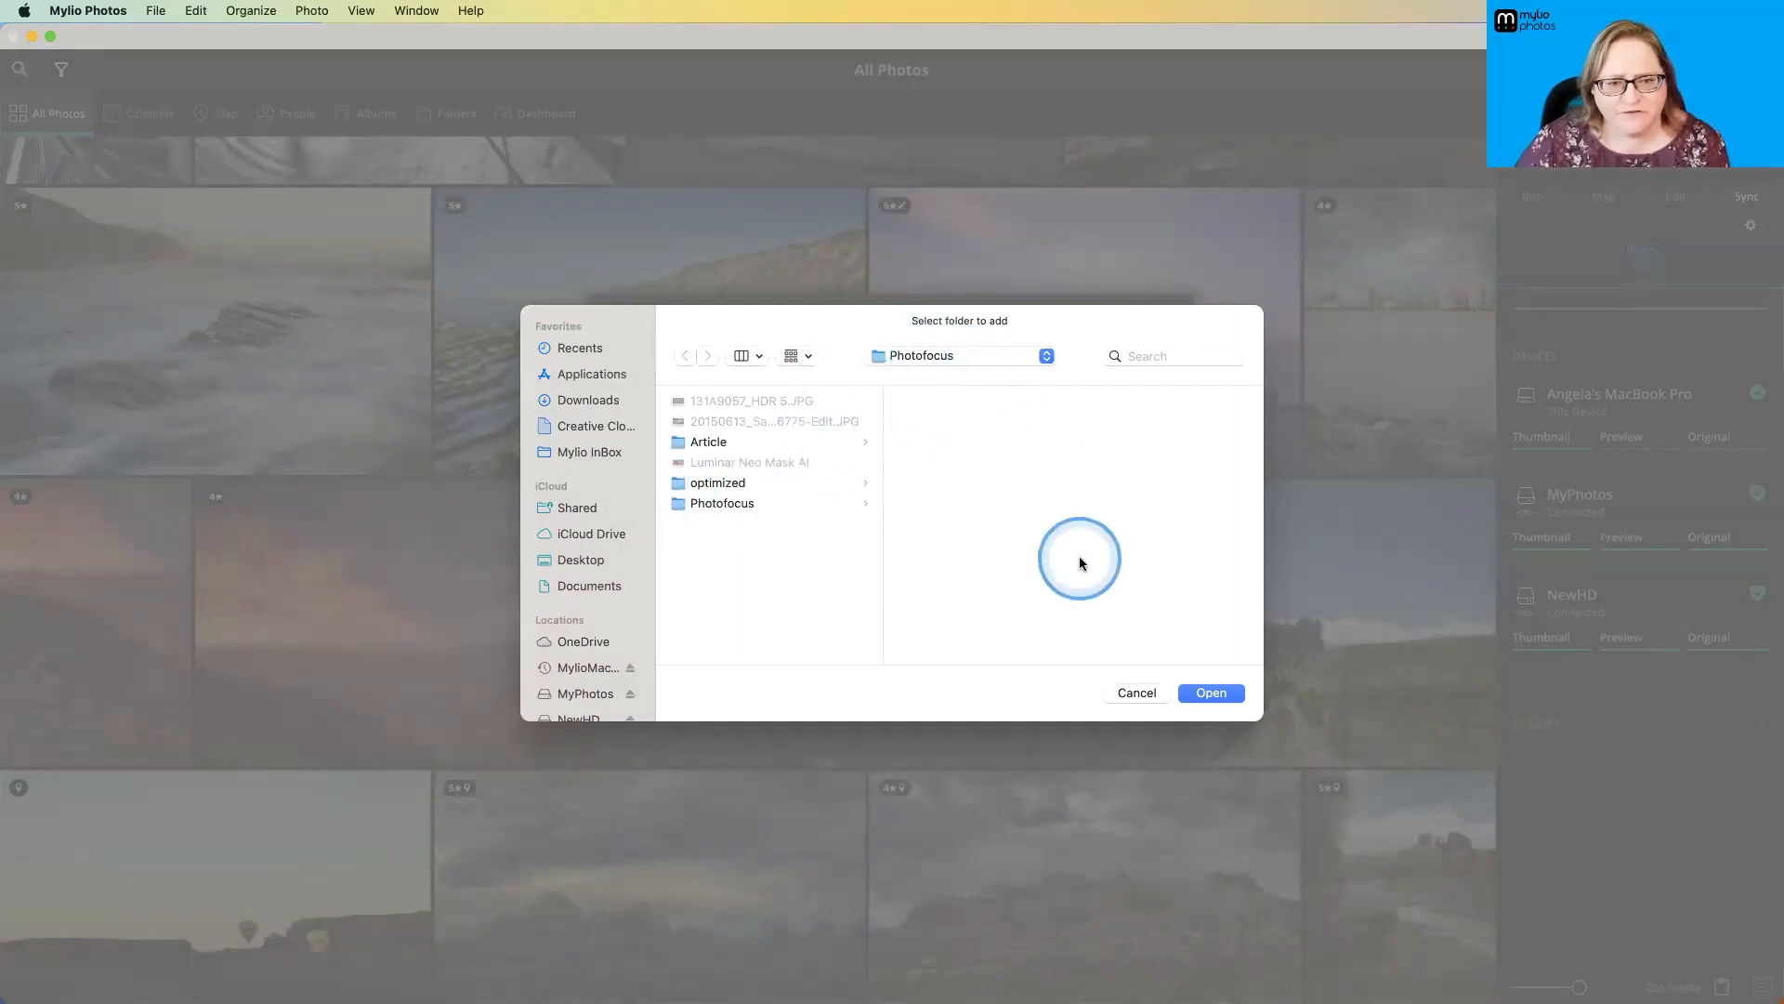
pyautogui.click(1211, 692)
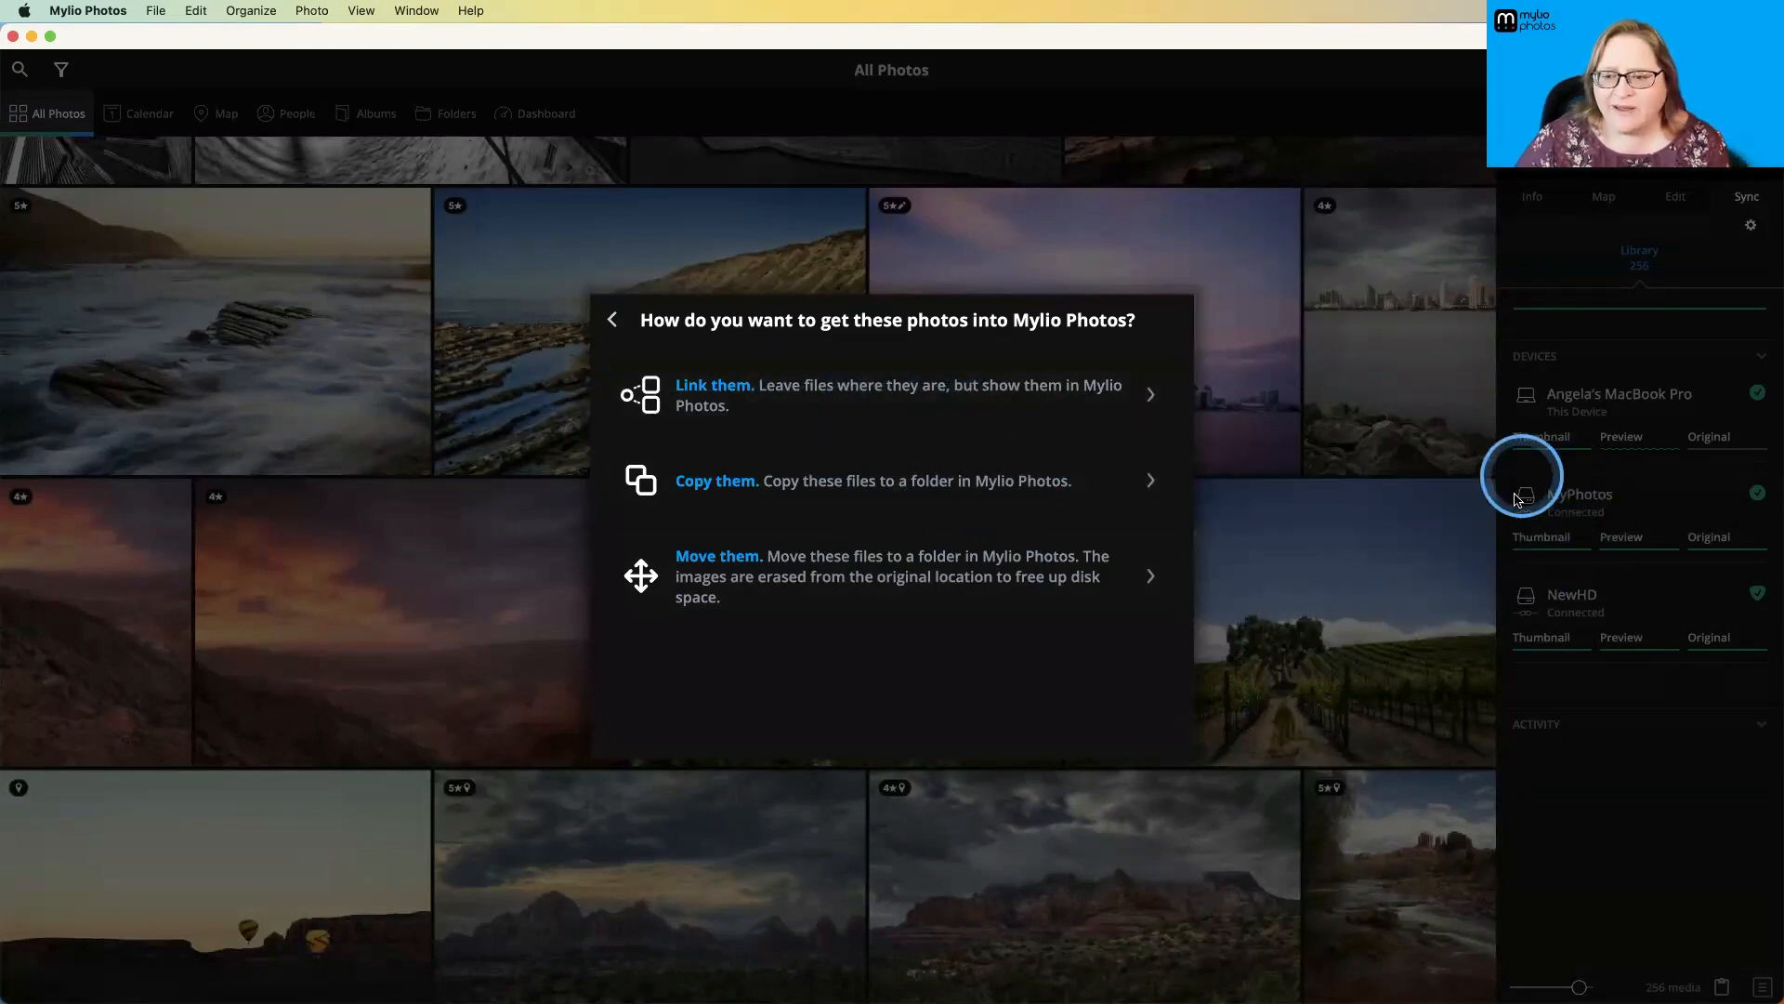
pyautogui.click(613, 322)
pyautogui.click(602, 316)
# - Open the My Amazing Photos folder on the MyPhotos drive in the Folders view and display its photos
pyautogui.click(457, 111)
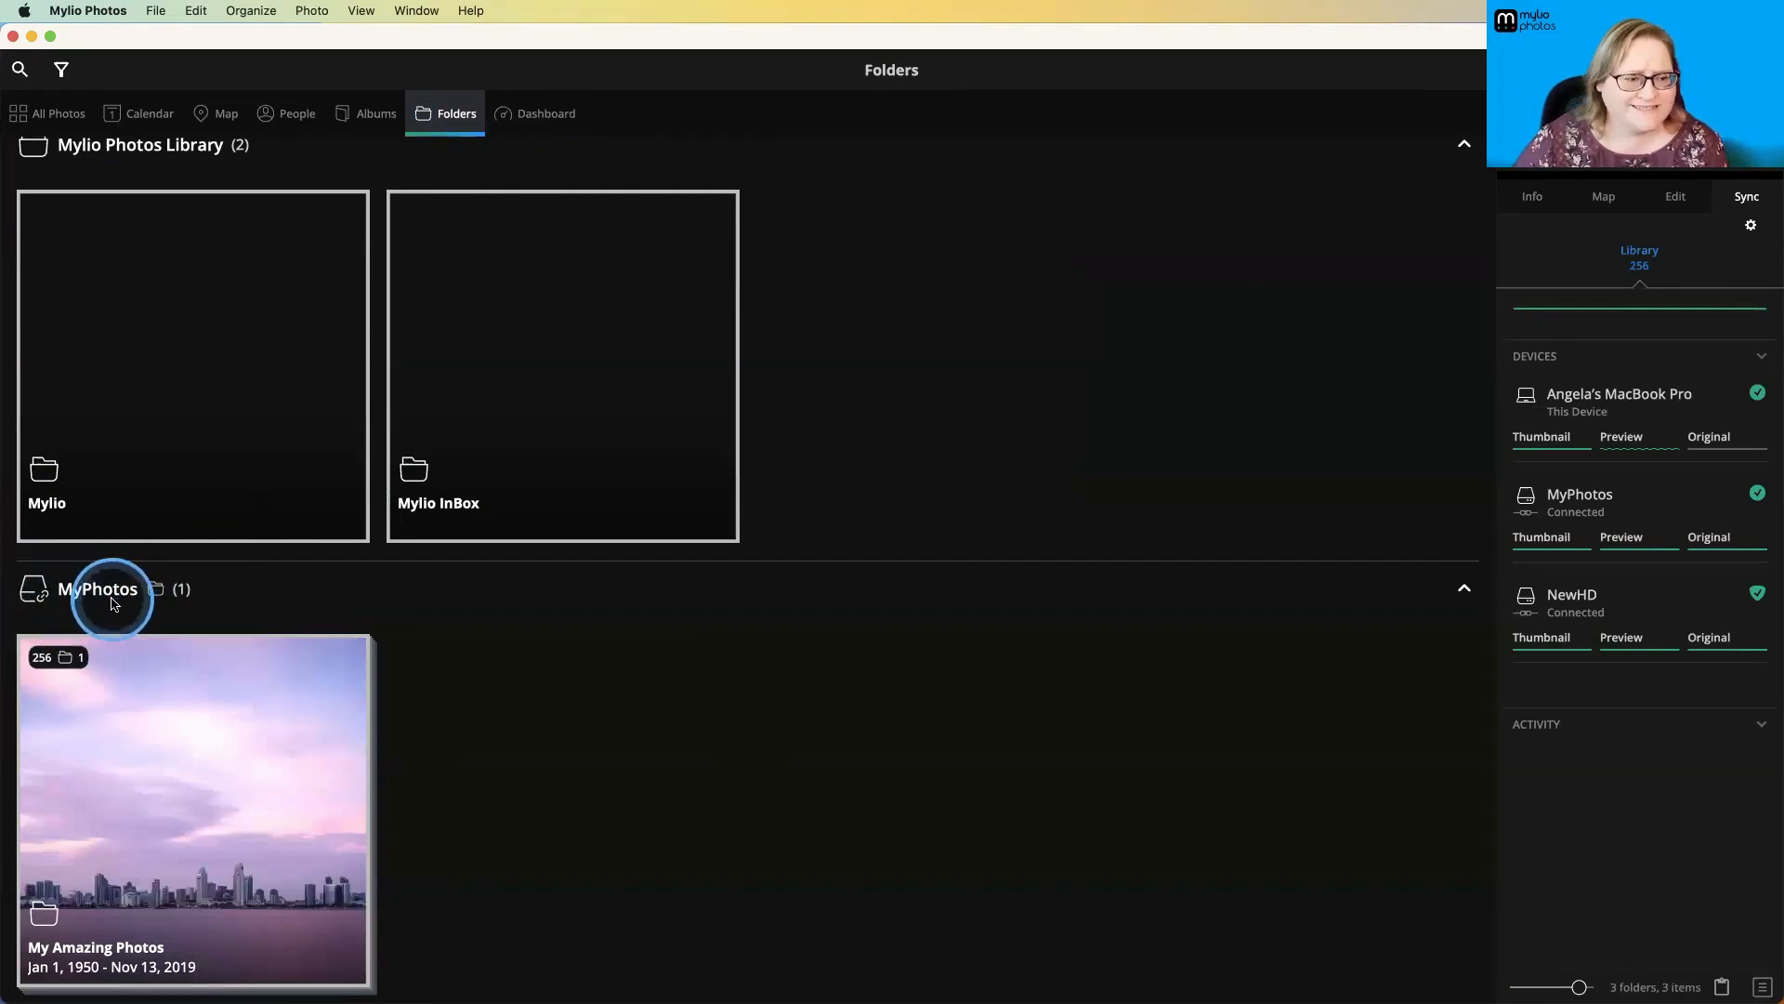
pyautogui.click(131, 747)
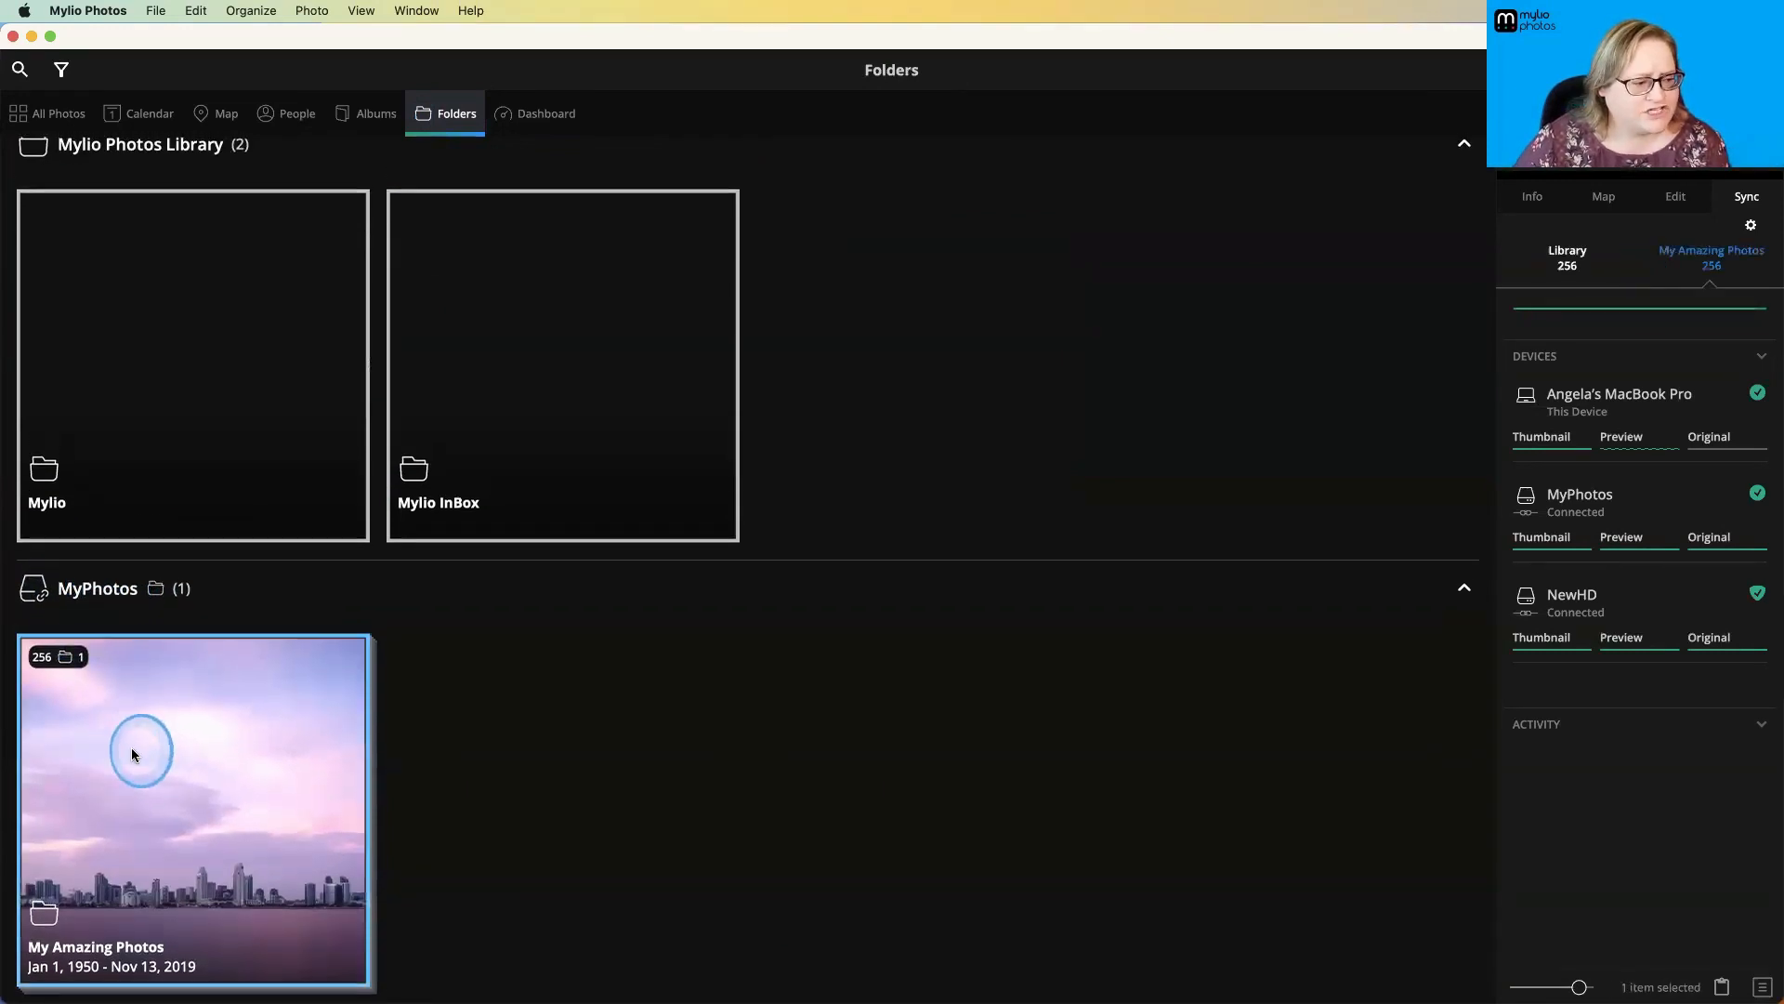
pyautogui.doubleClick(131, 748)
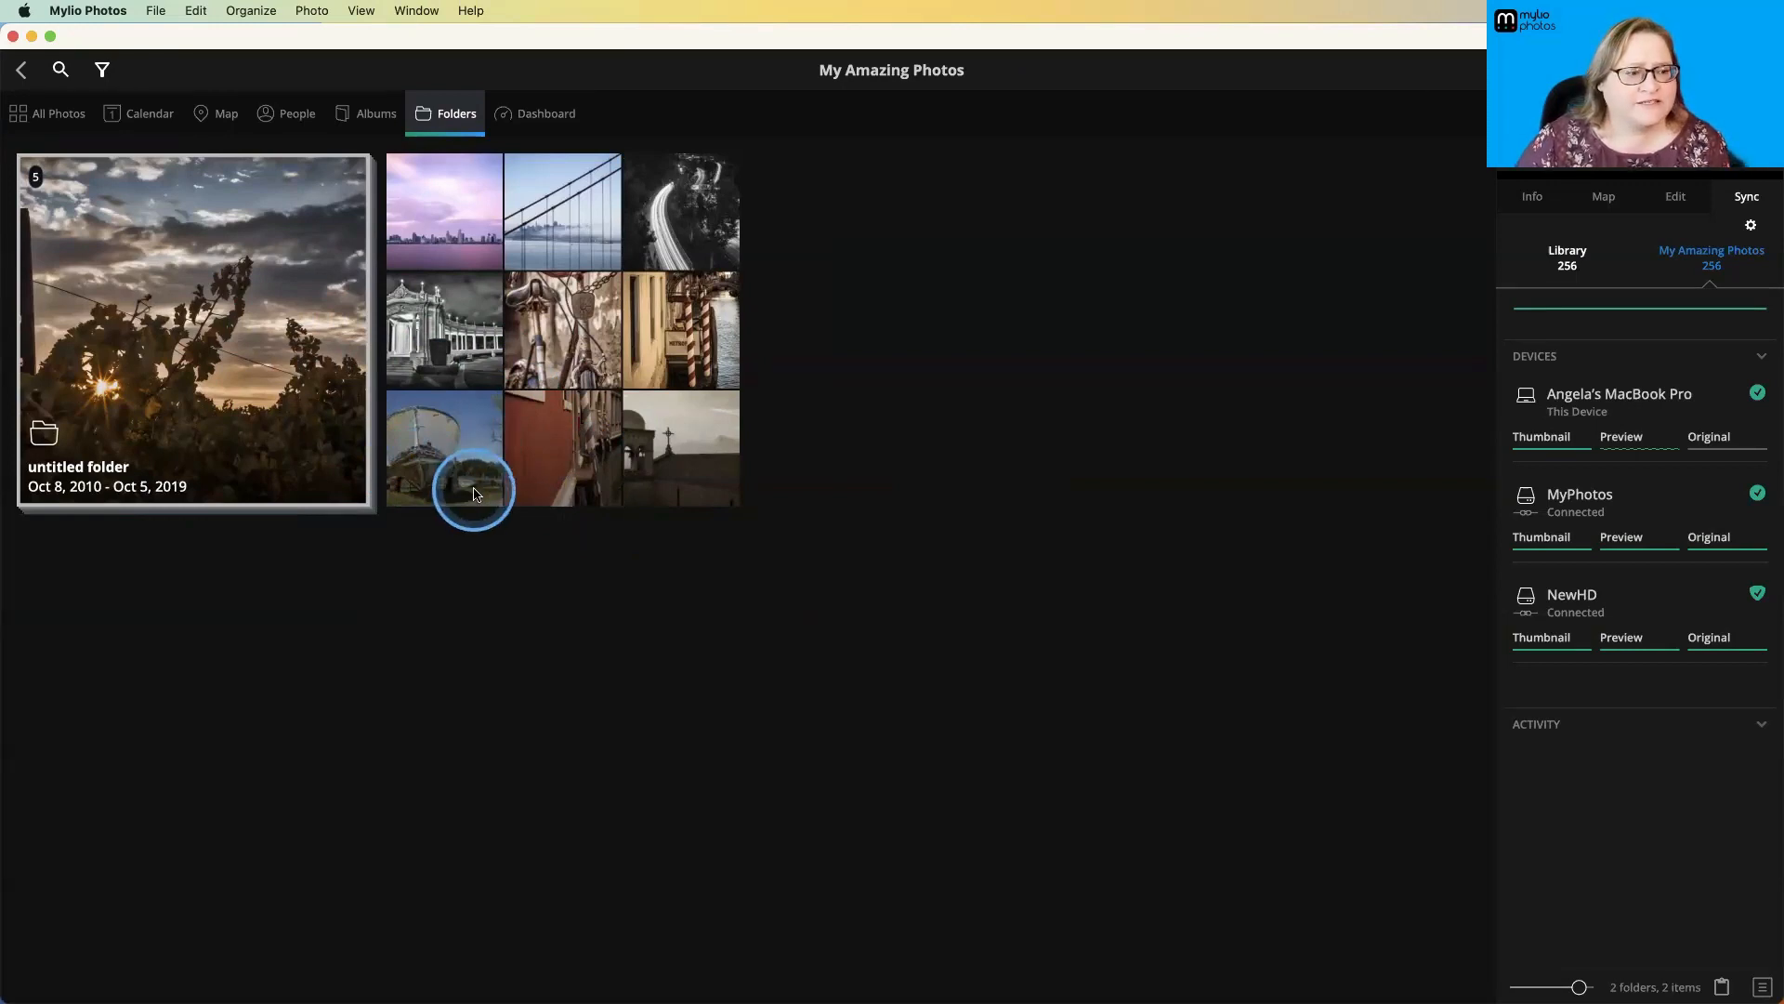
pyautogui.doubleClick(435, 372)
# - Request deletion of the full pier photo beside the crab traps to examine the confirmation dialog, and cancel it
pyautogui.click(569, 519)
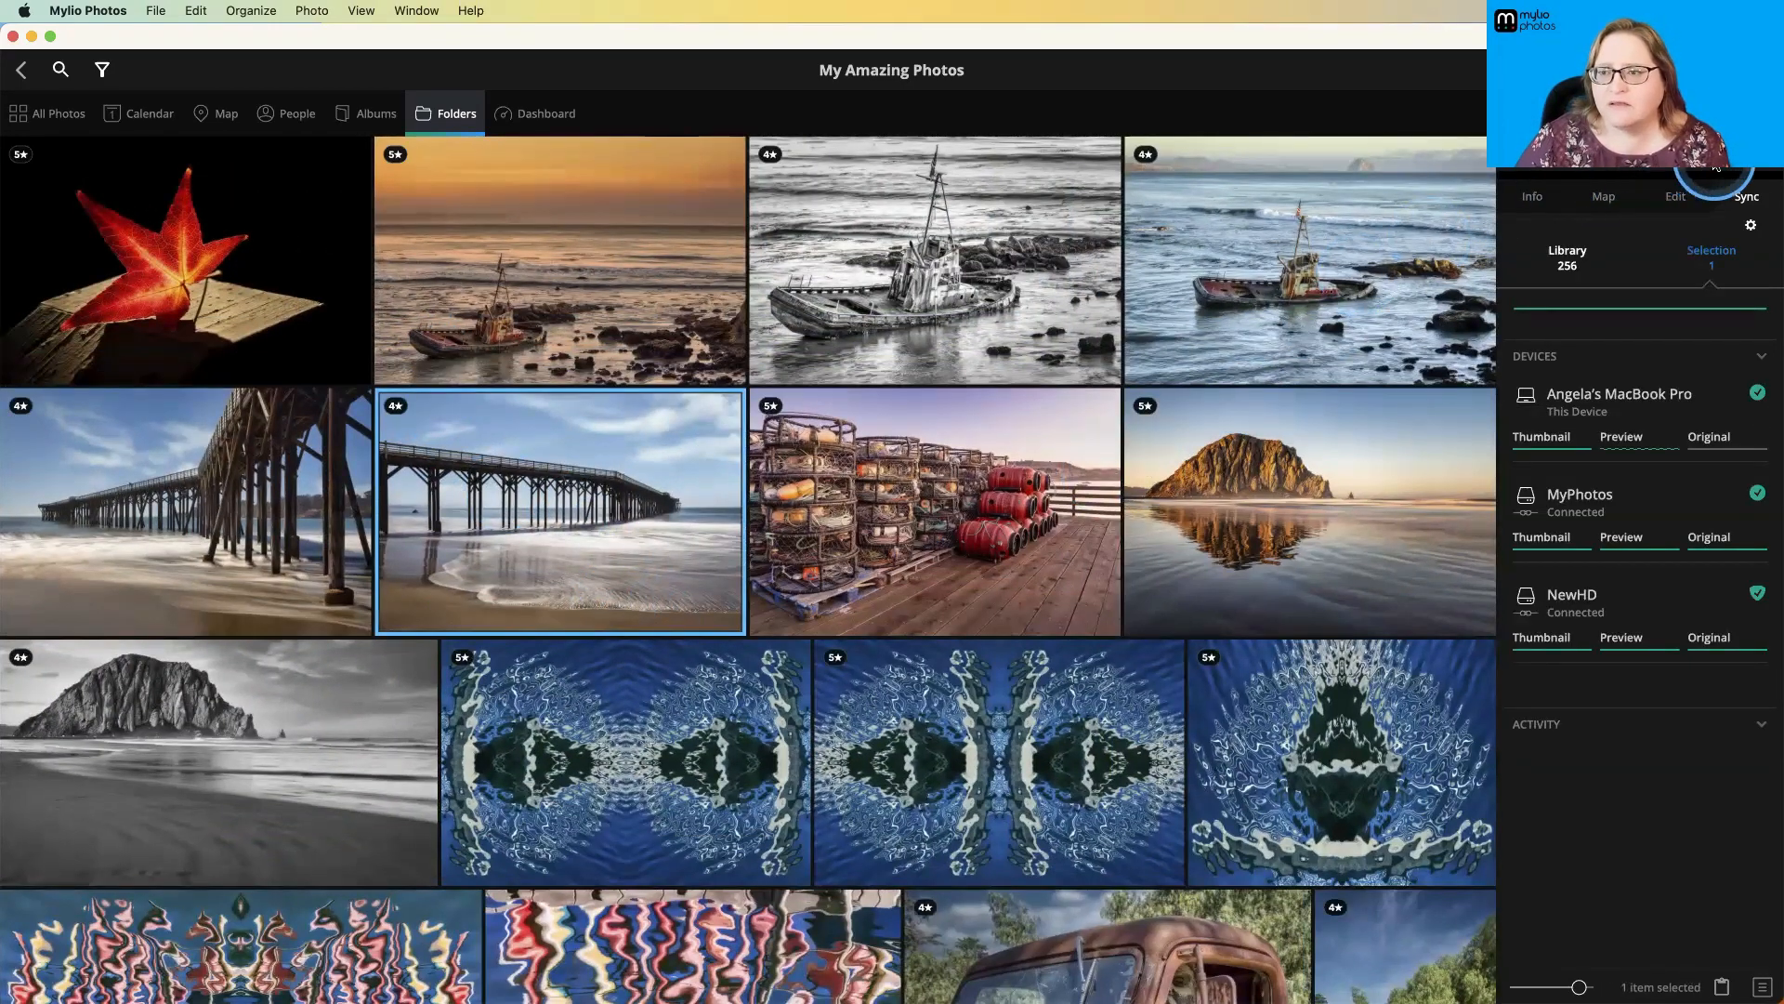
pyautogui.press('Delete')
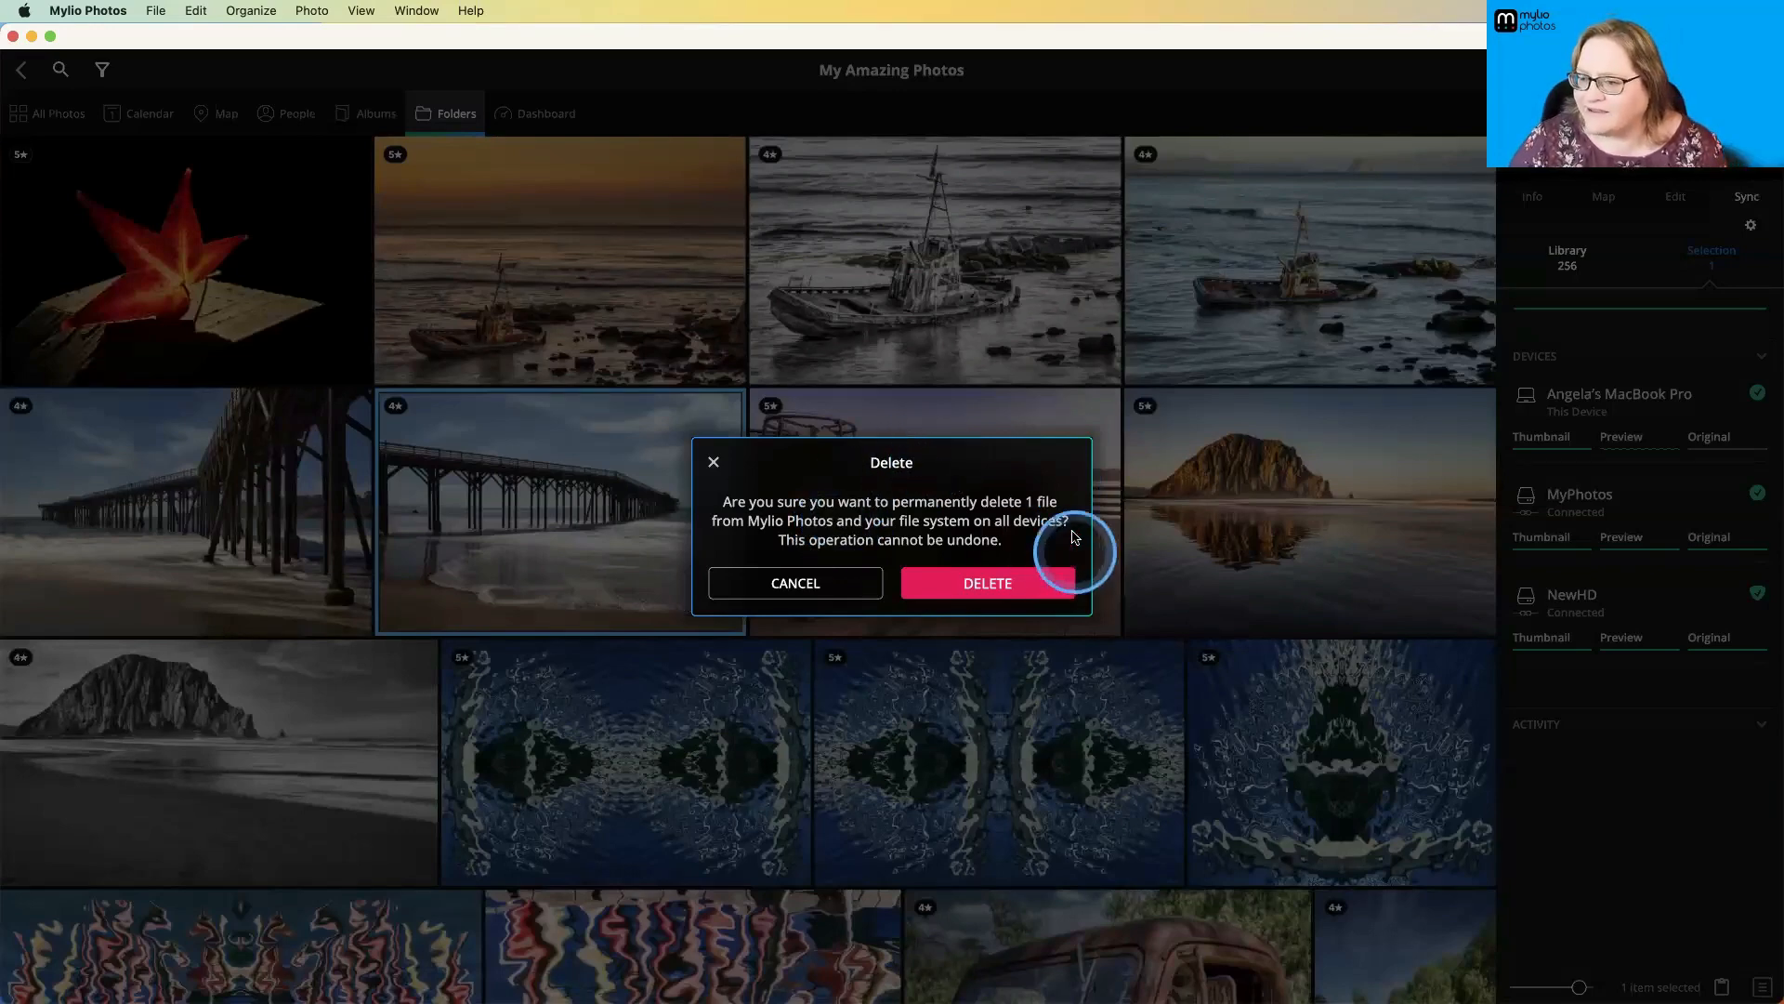
pyautogui.click(849, 583)
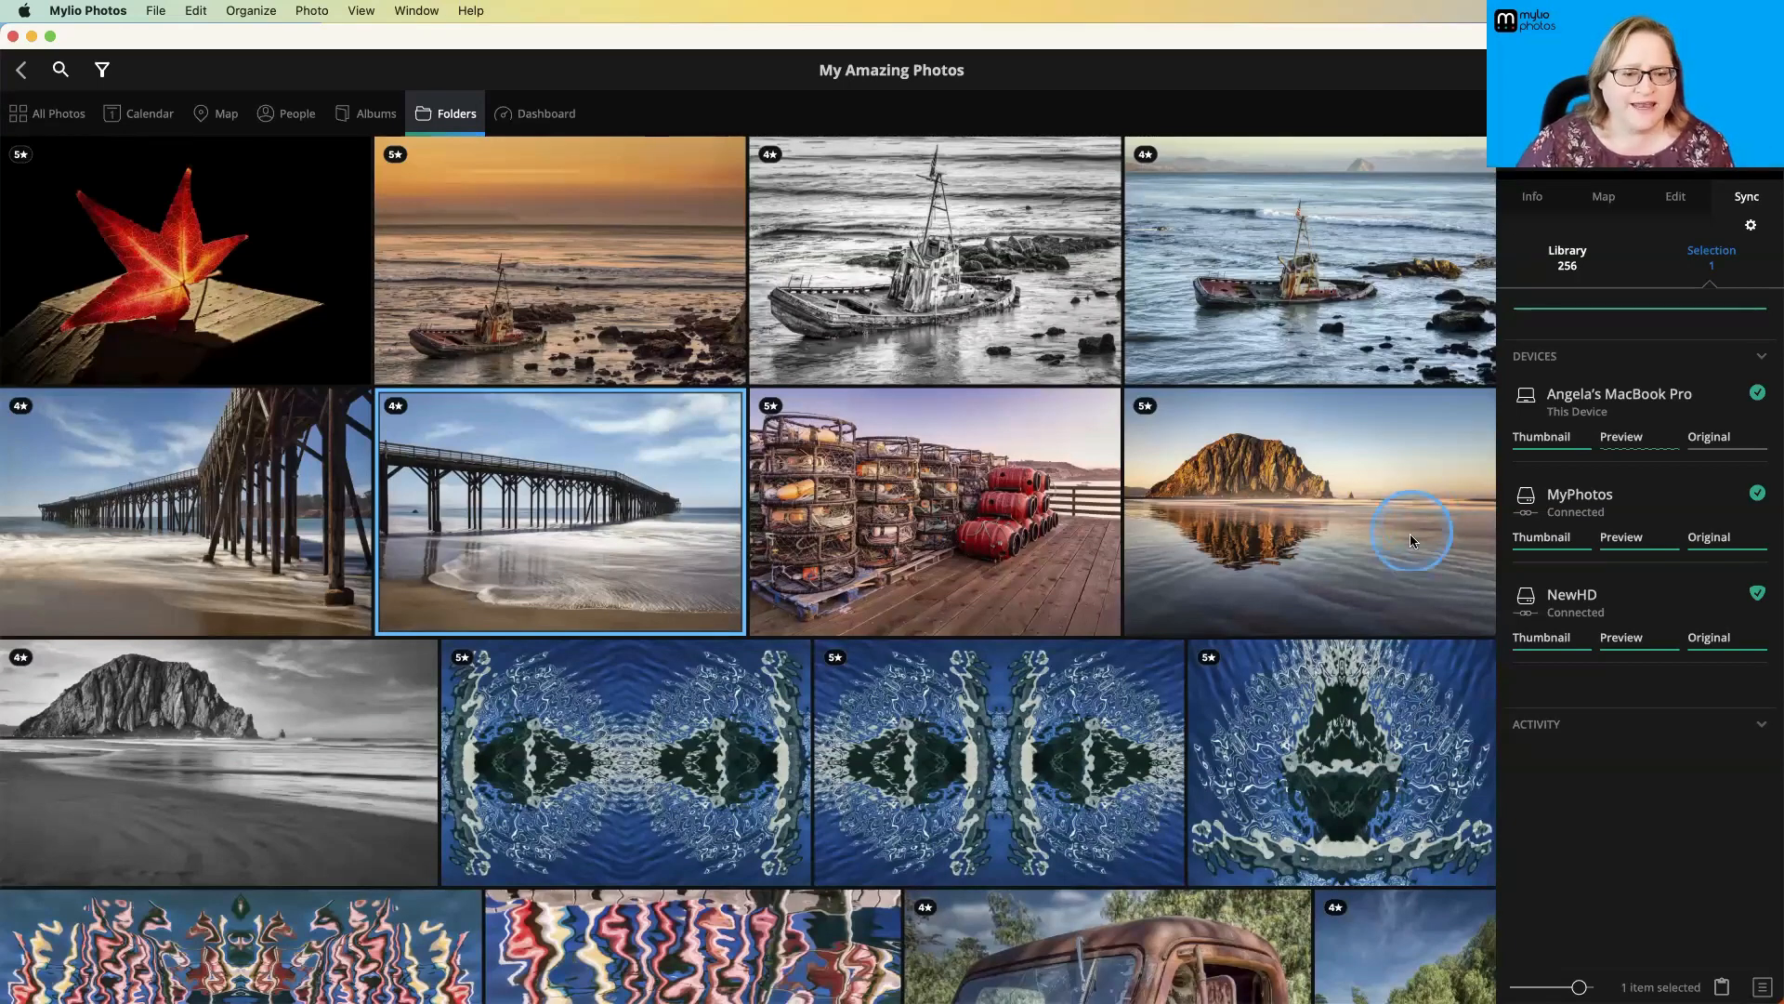
# - Select the crab trap photo and show its file information and metadata
pyautogui.click(1027, 511)
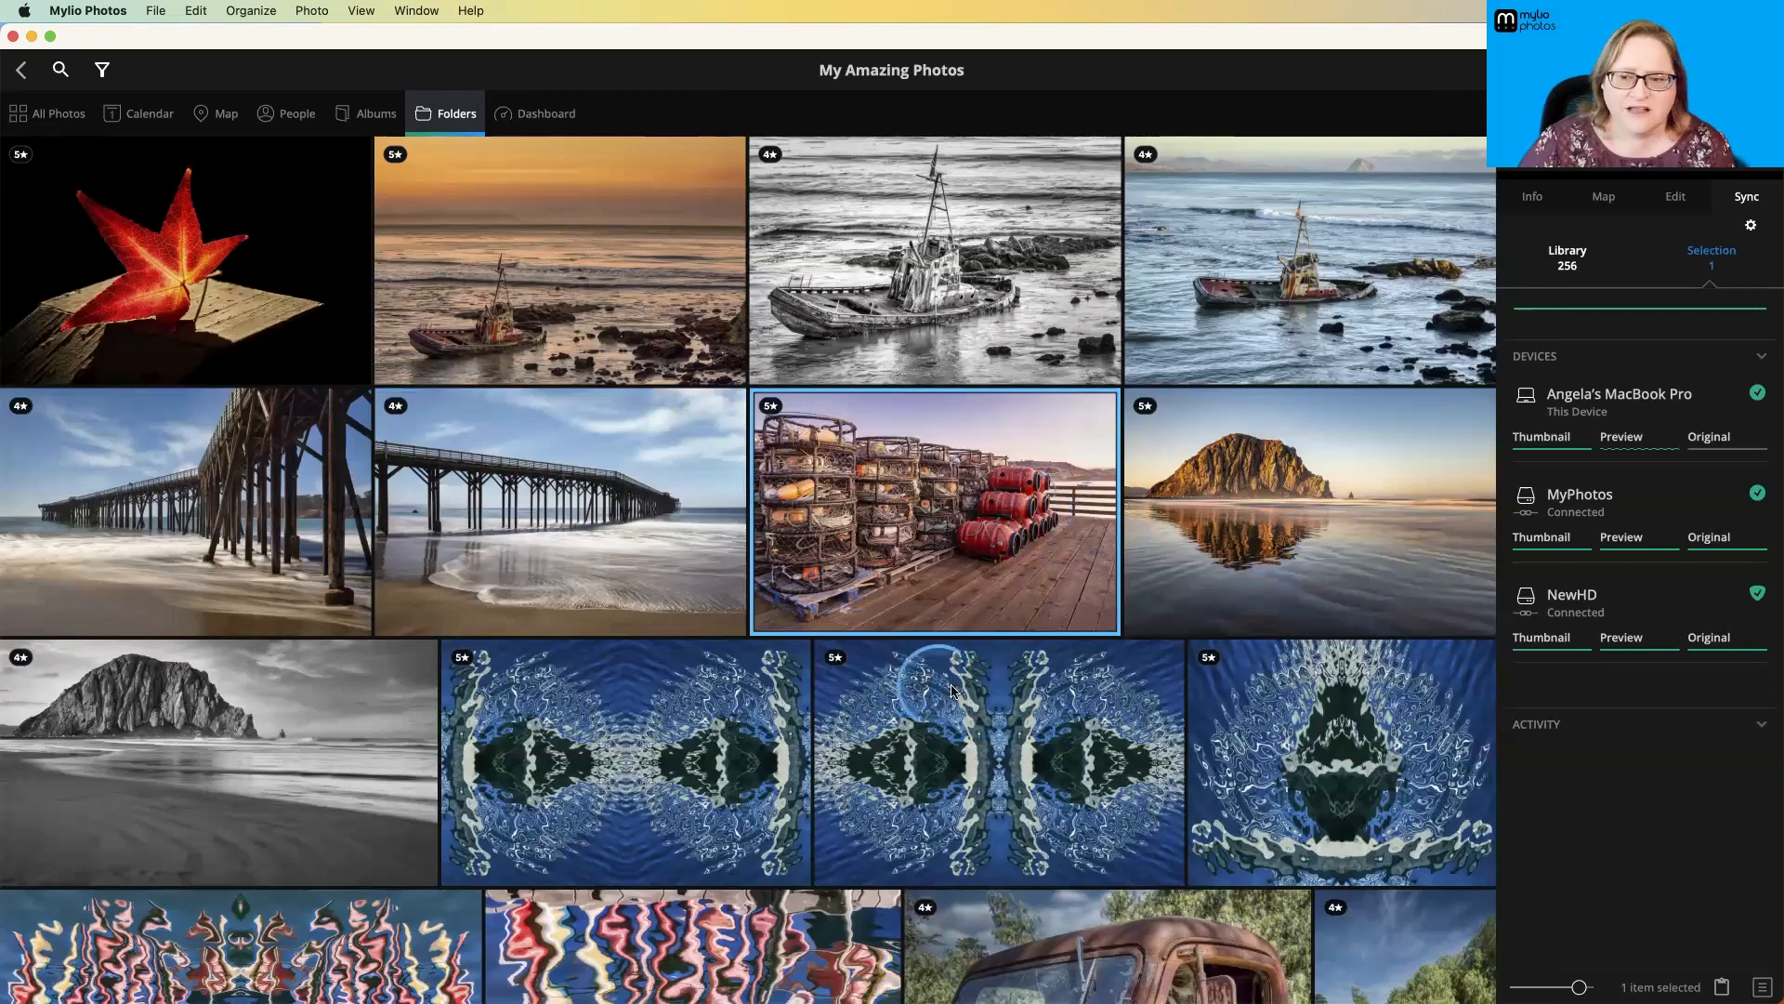
pyautogui.click(1524, 203)
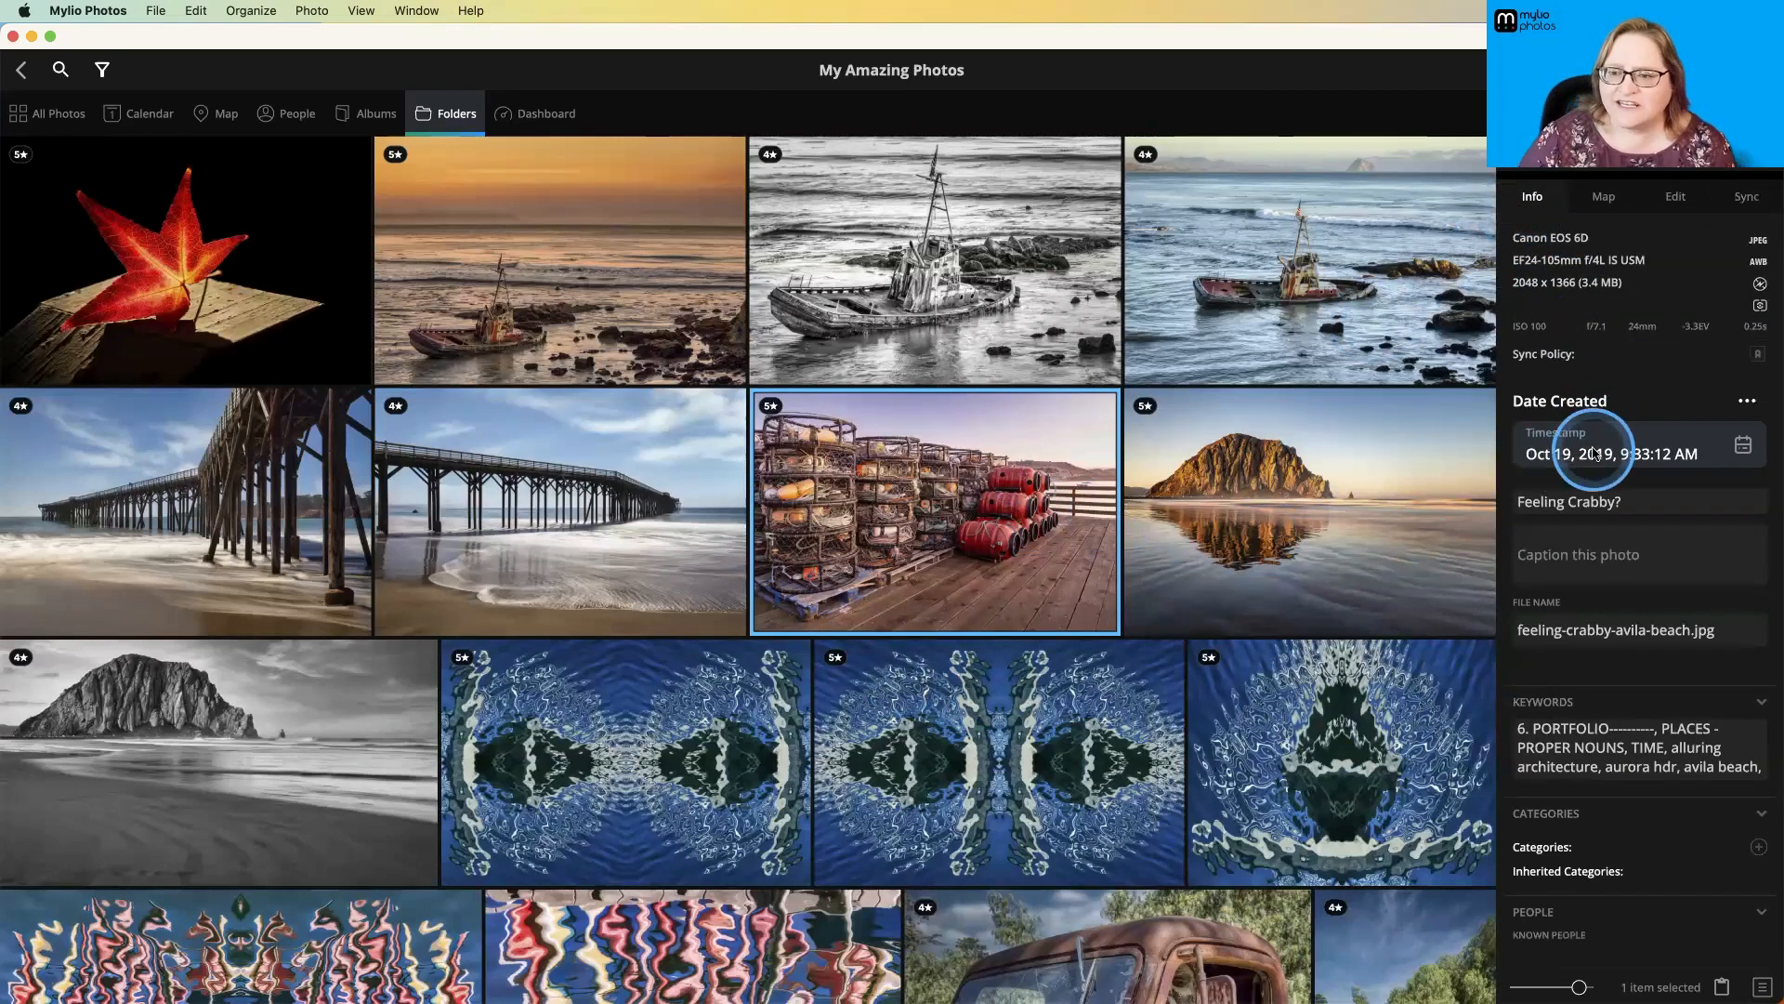
# - View the date format options for the crab trap photo's creation date, try the Decade format, browse its decades, and cancel the change
pyautogui.click(1747, 402)
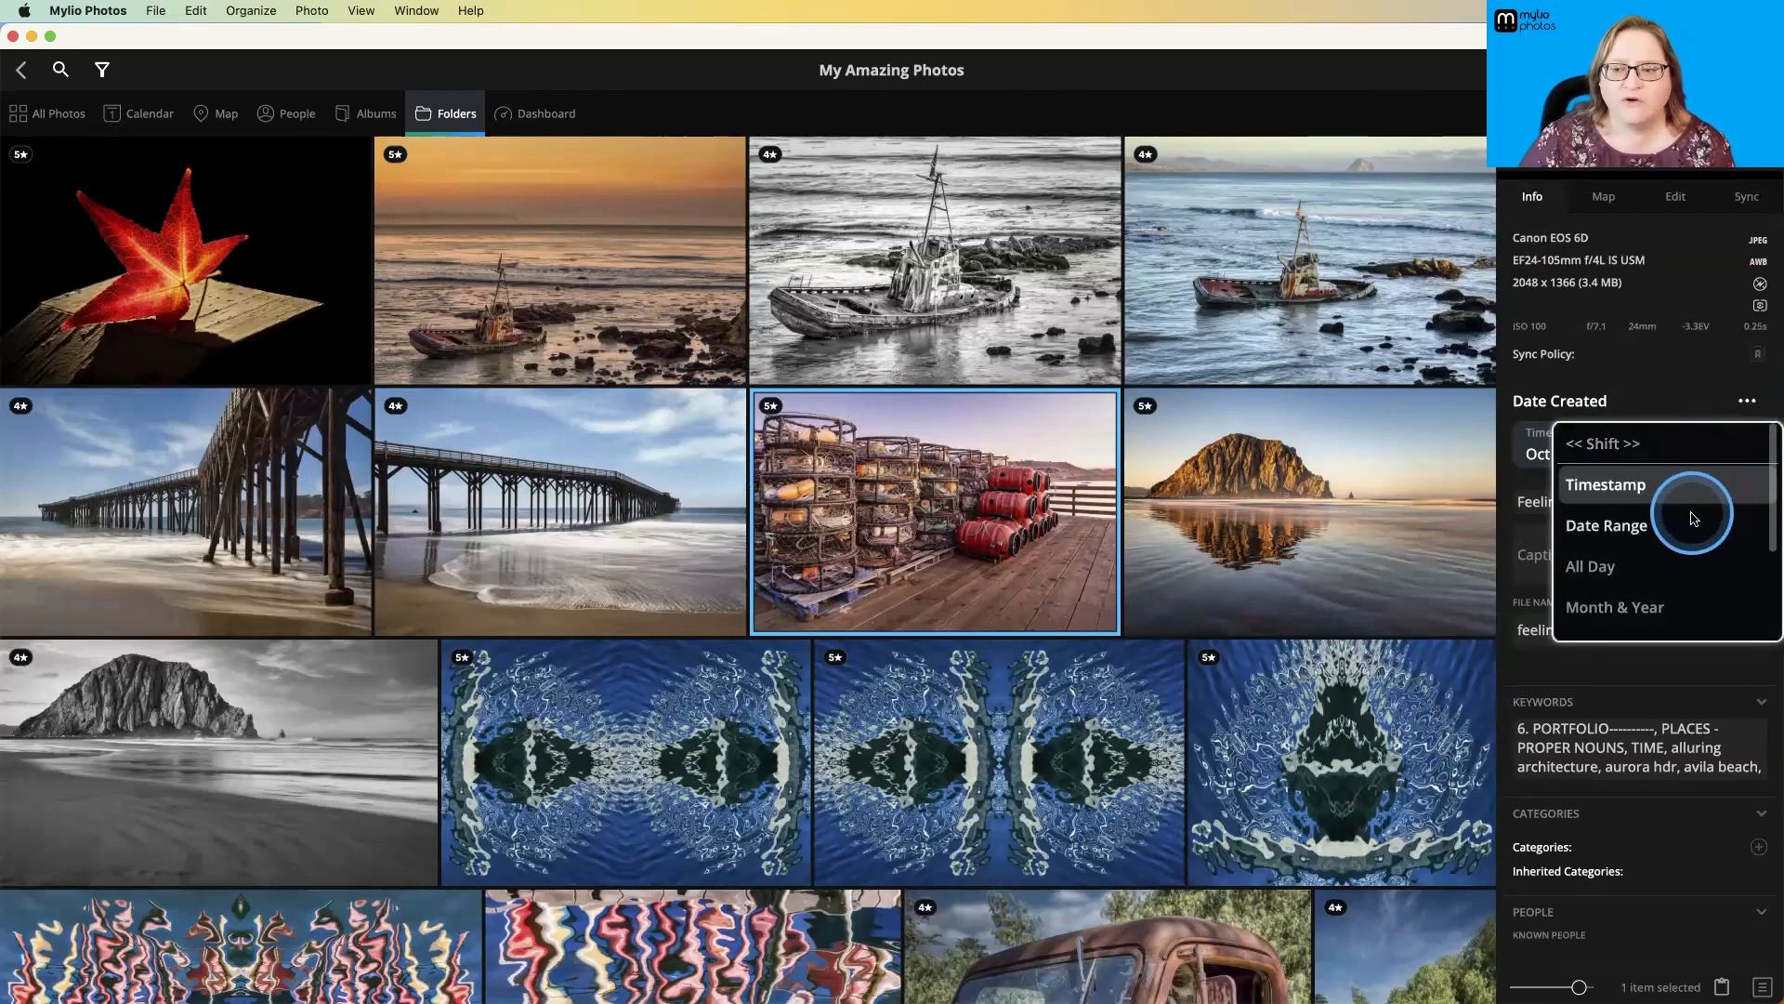
pyautogui.scroll(-5, 1700, 520)
pyautogui.scroll(1, 1613, 612)
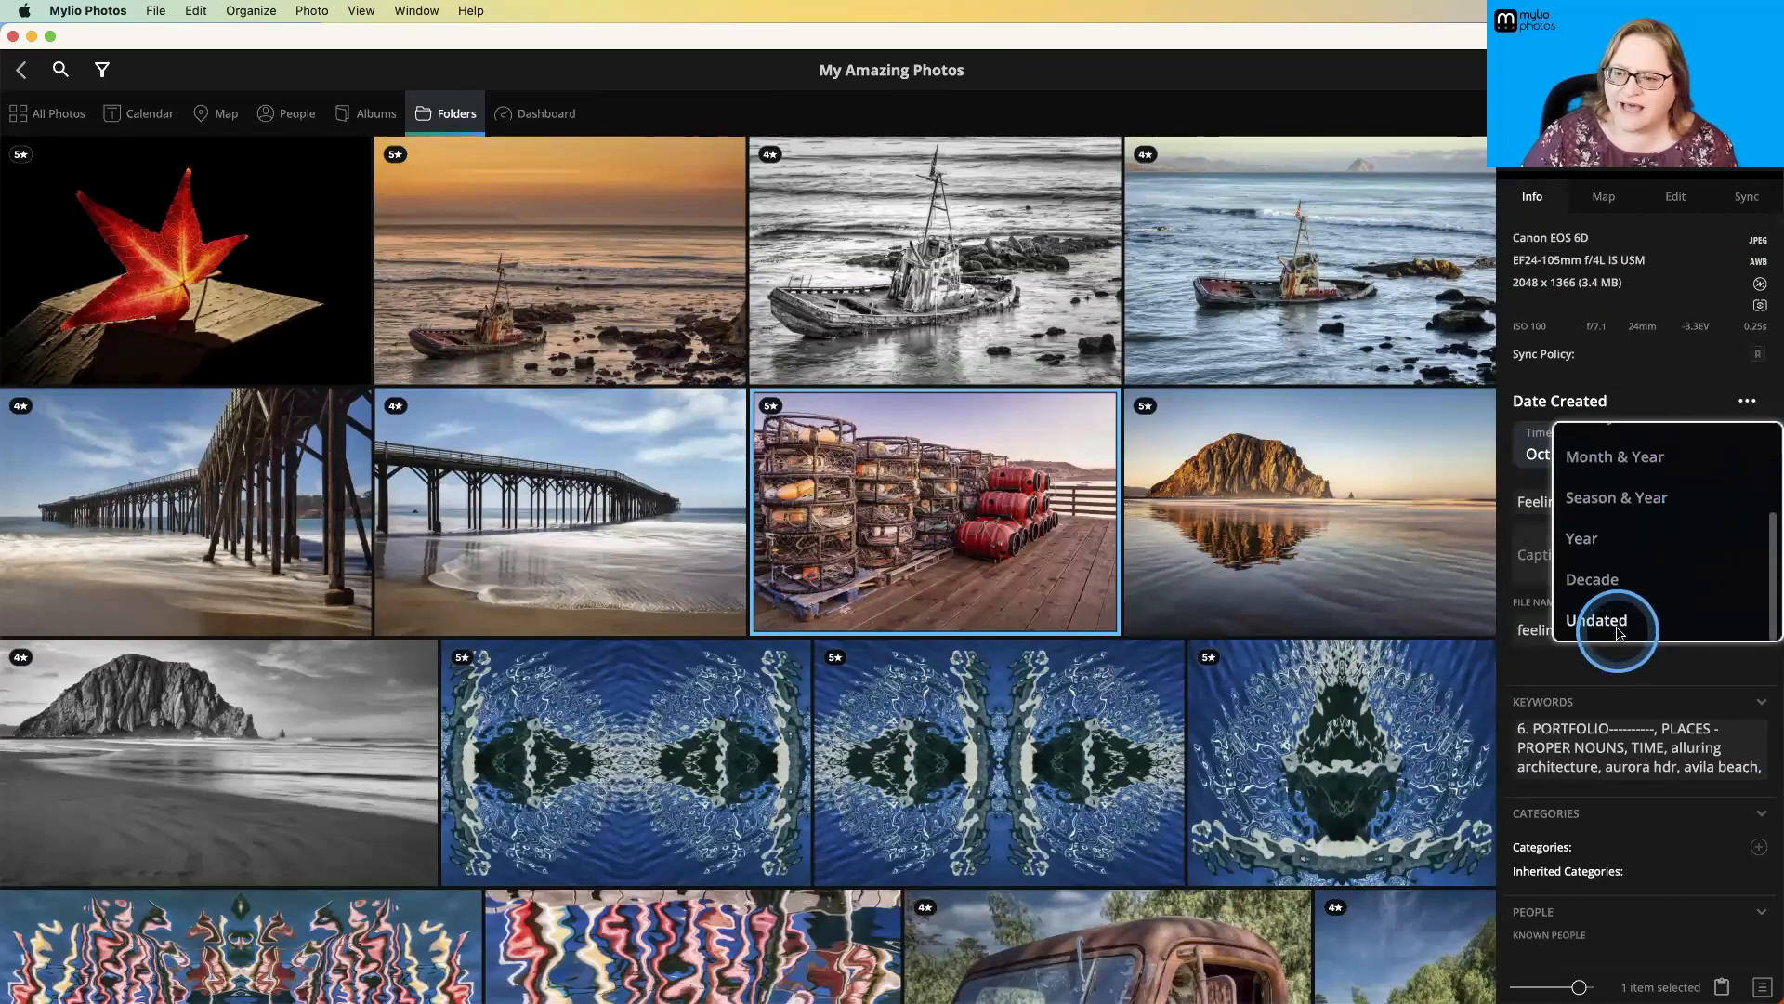
pyautogui.click(1592, 579)
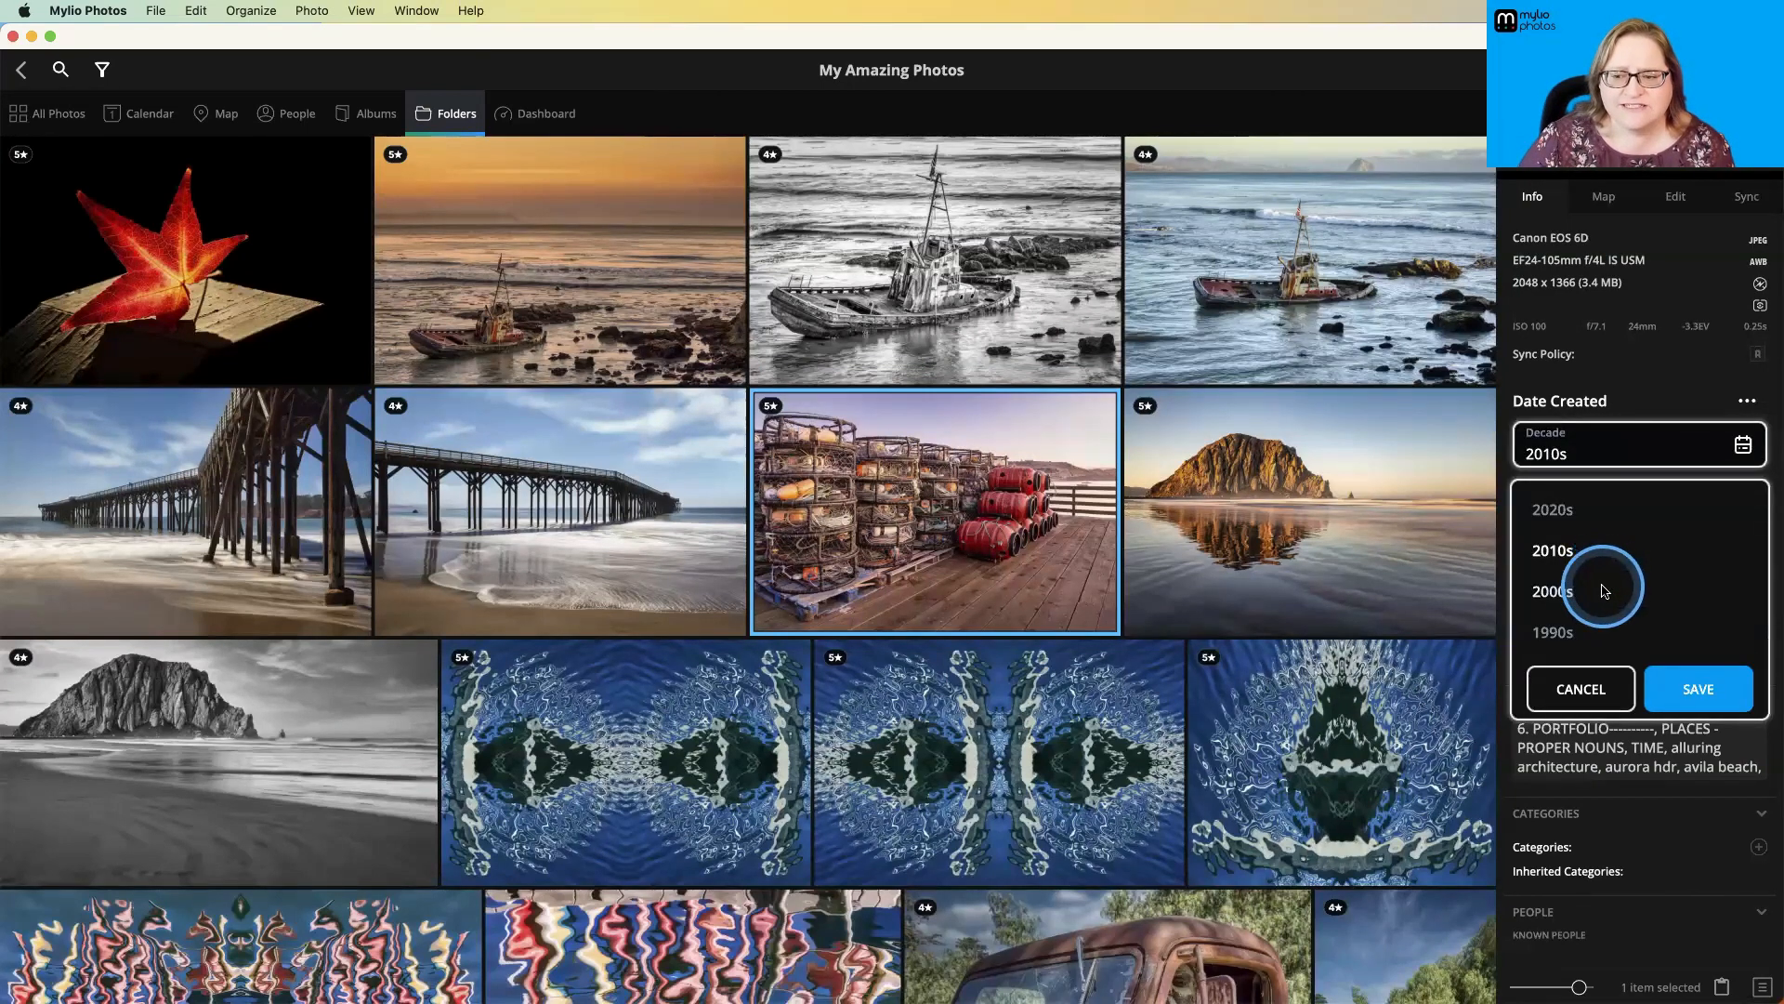
pyautogui.scroll(-6, 1599, 594)
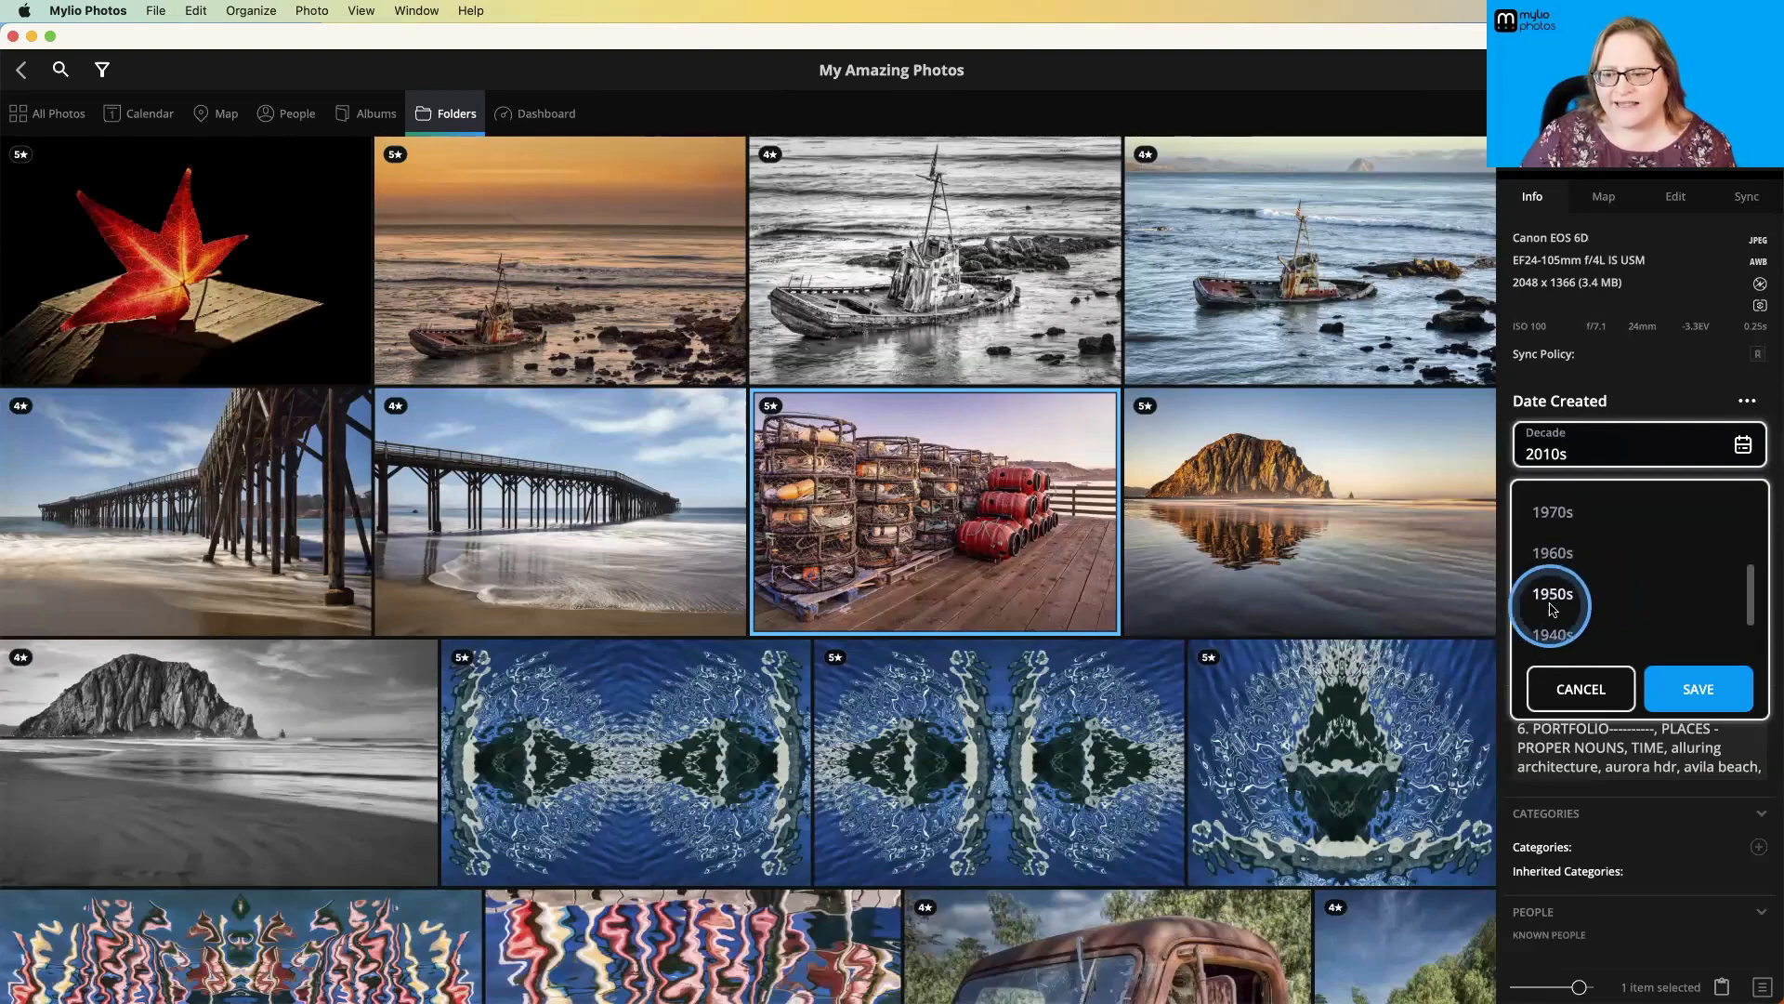
pyautogui.click(1570, 689)
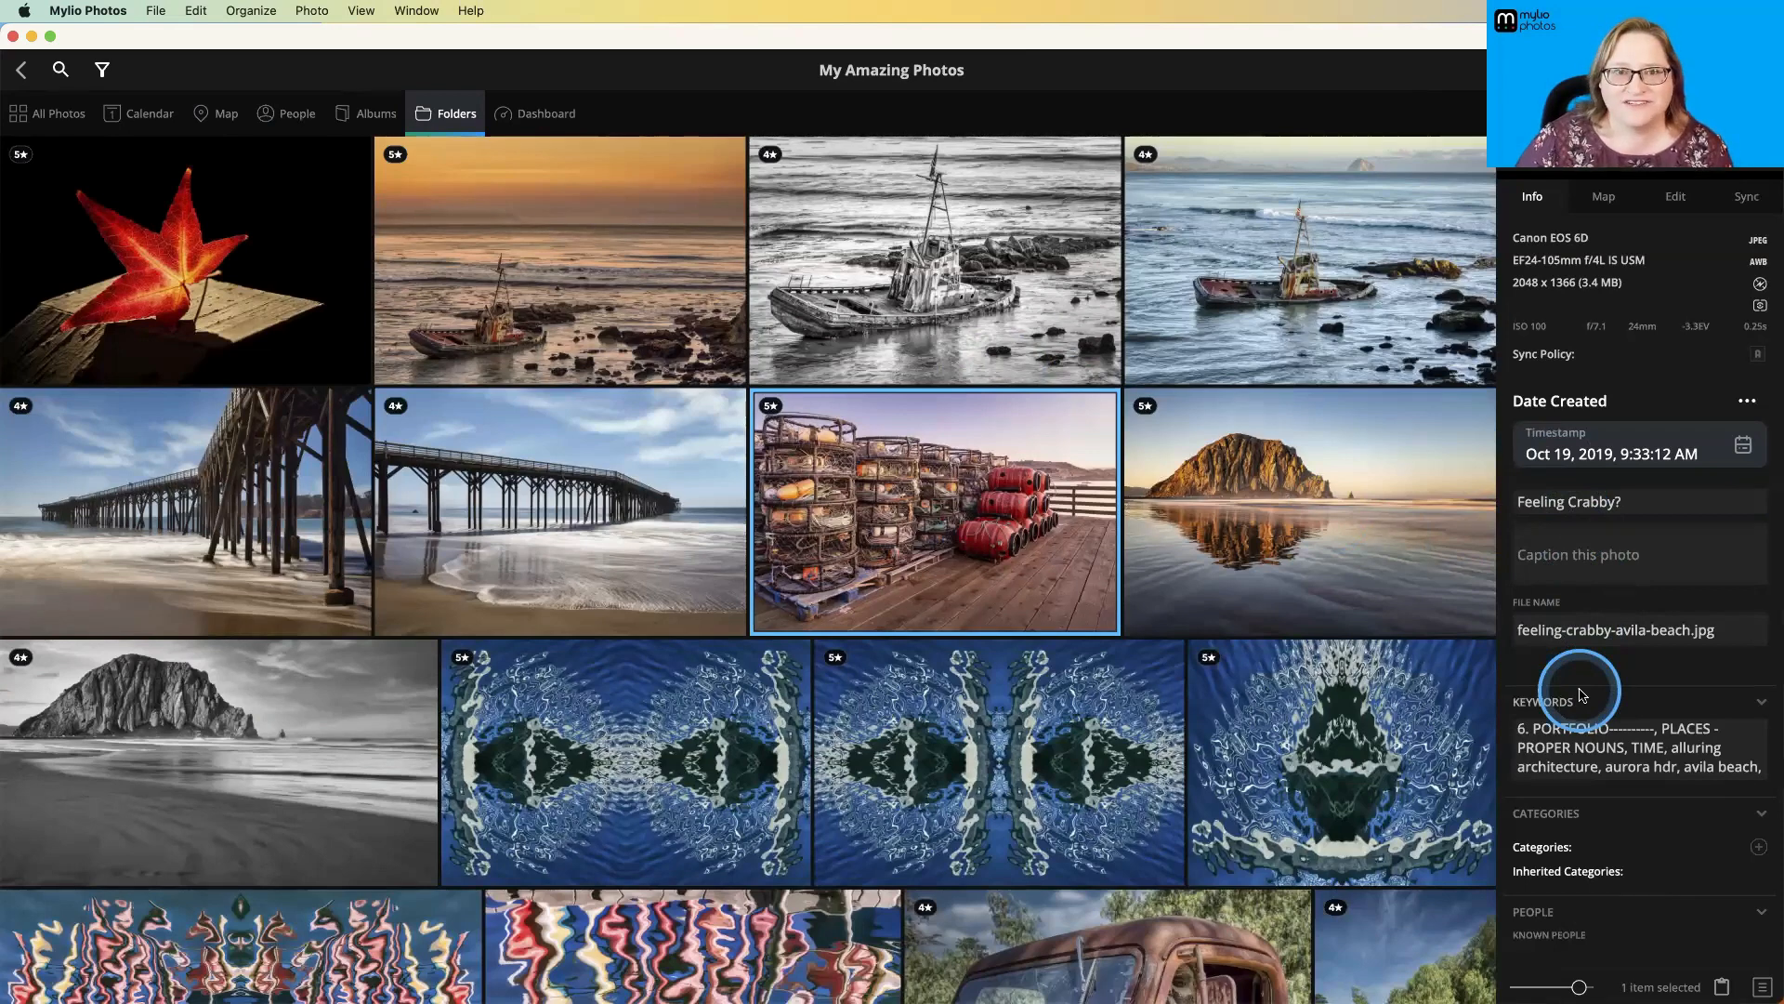
# - Review the crab trap photo's remaining metadata and open its keywords for editing
pyautogui.scroll(-1, 1583, 696)
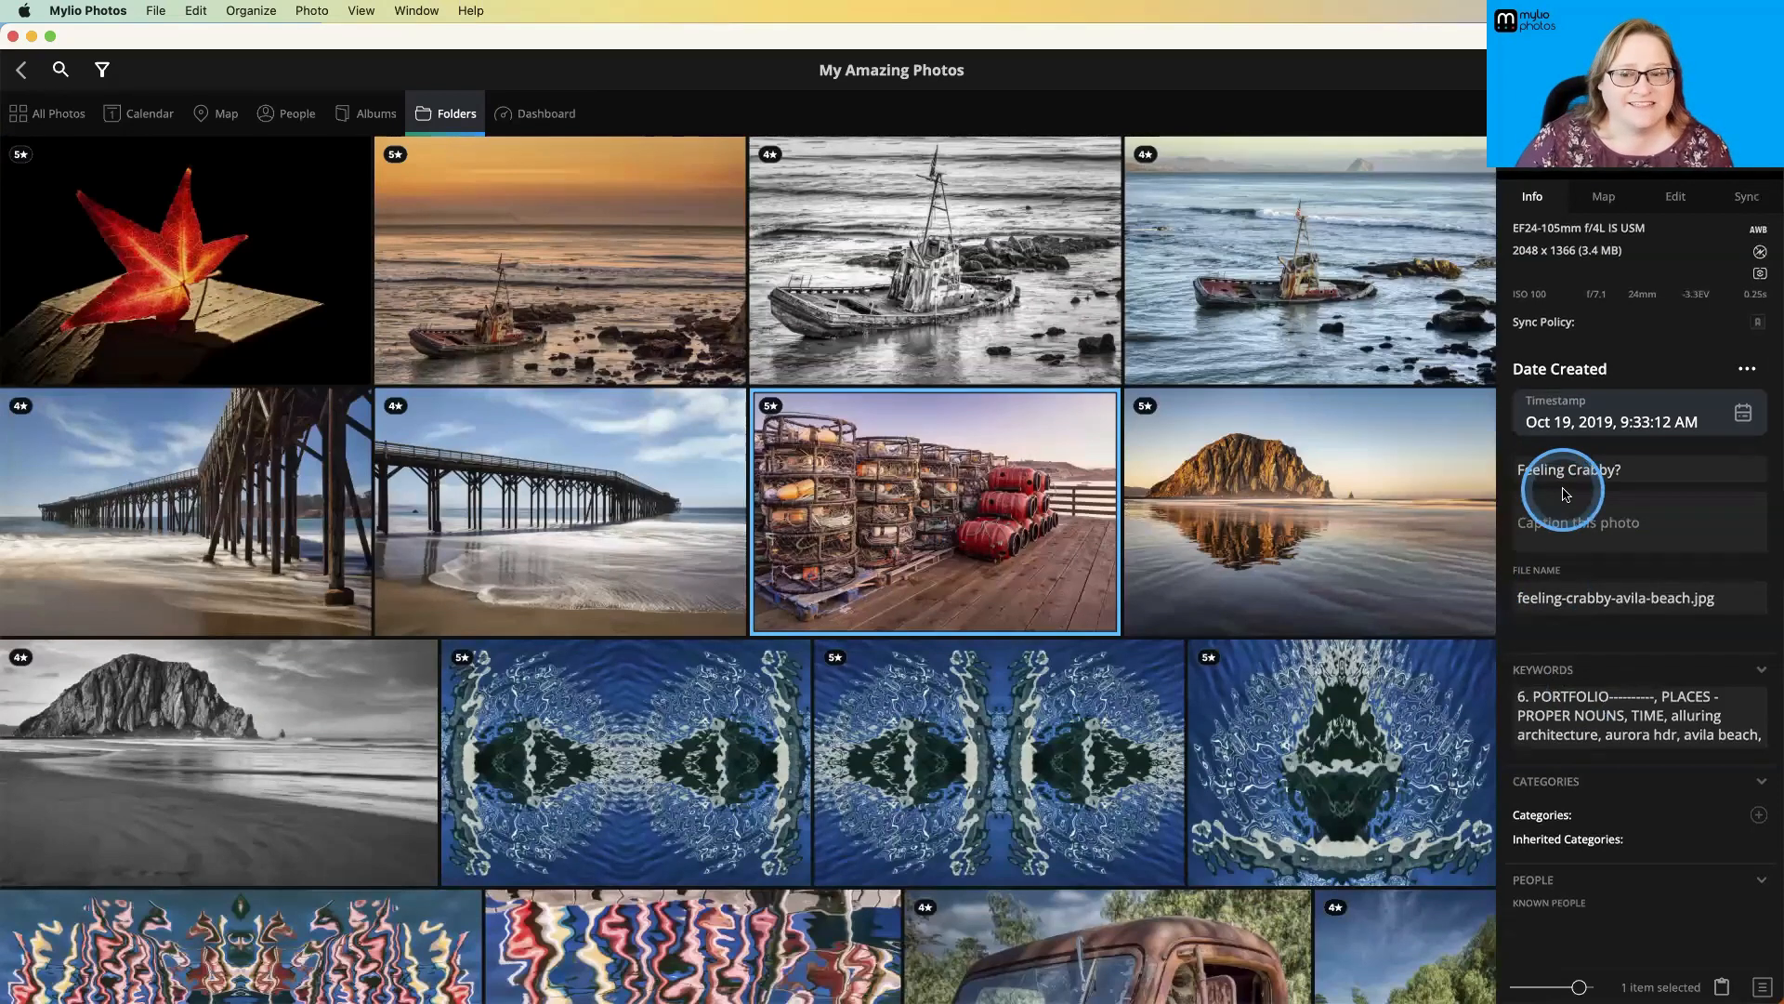
pyautogui.scroll(-1, 1568, 704)
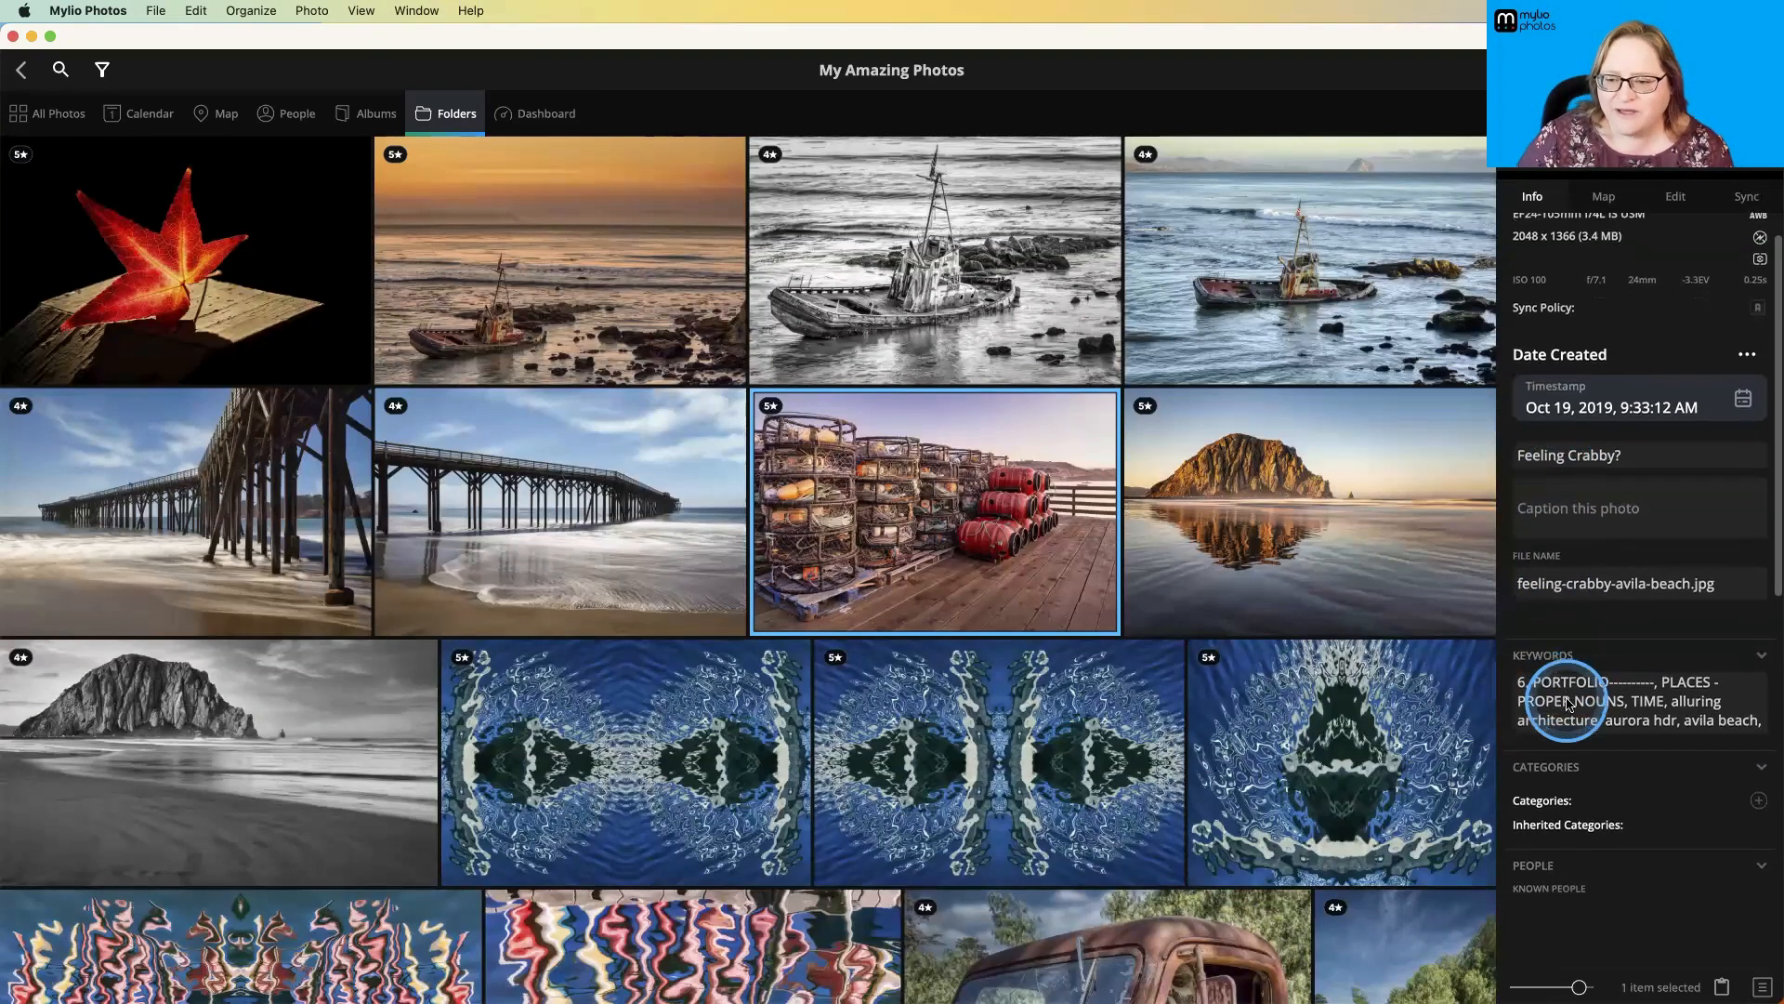
pyautogui.click(1589, 701)
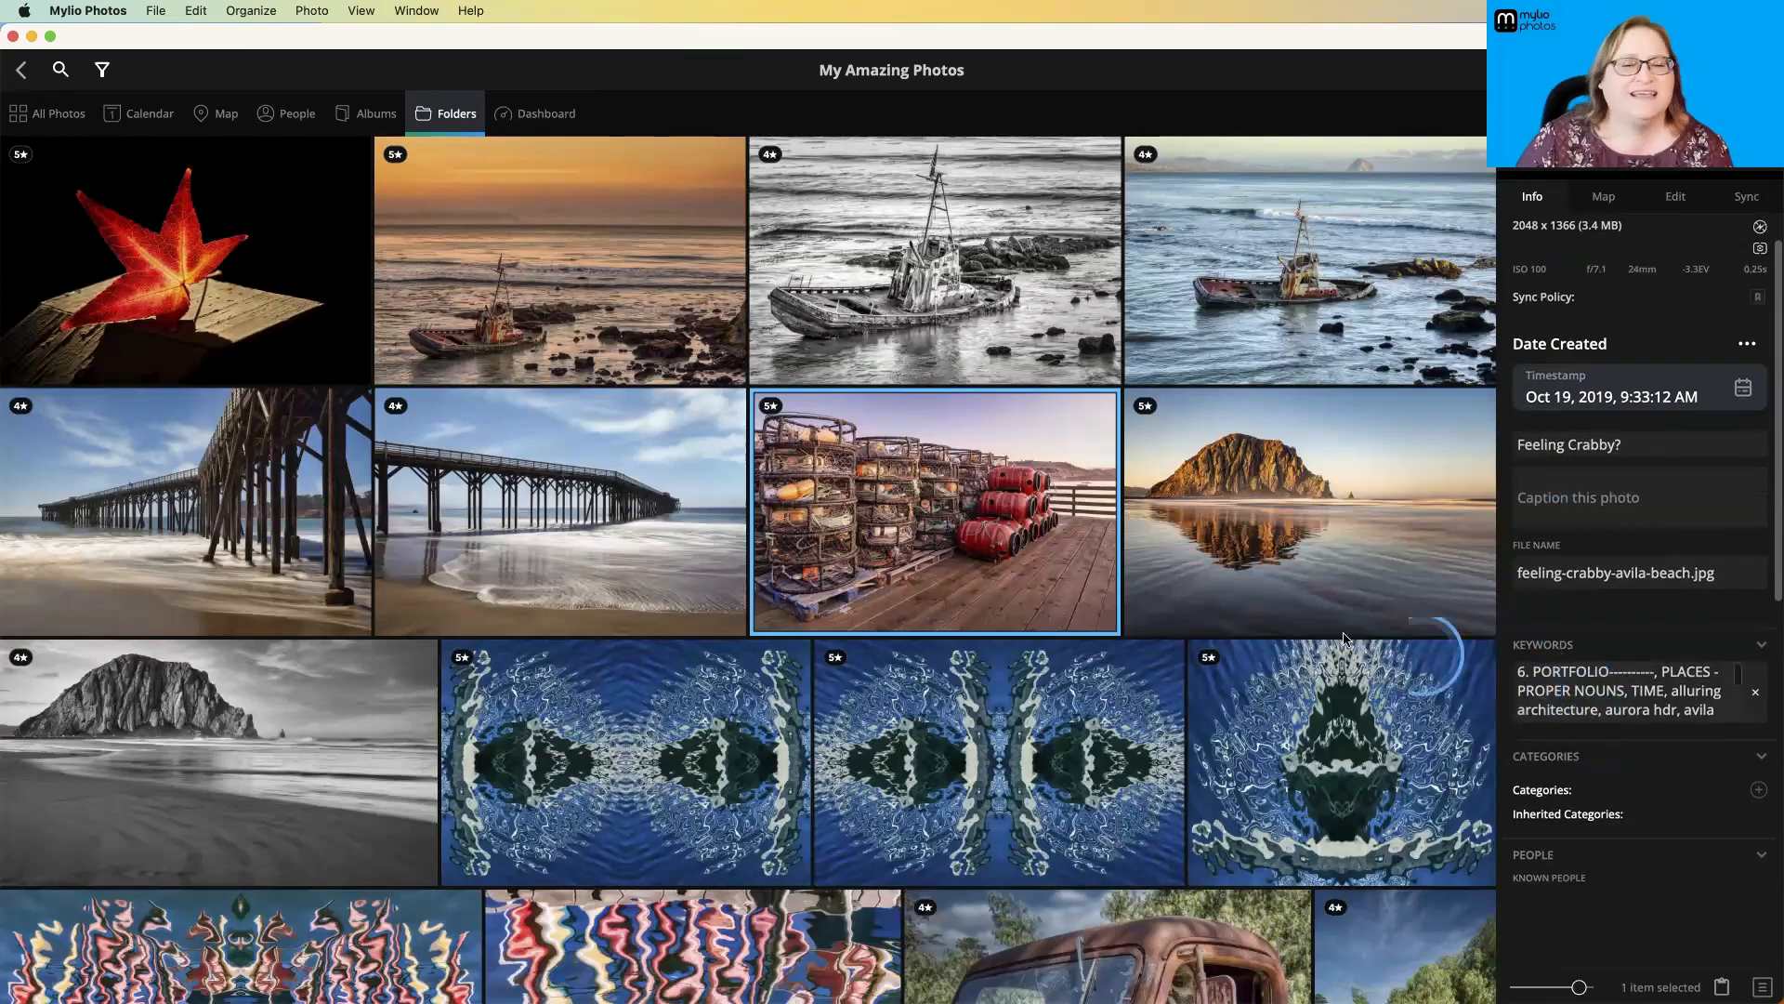